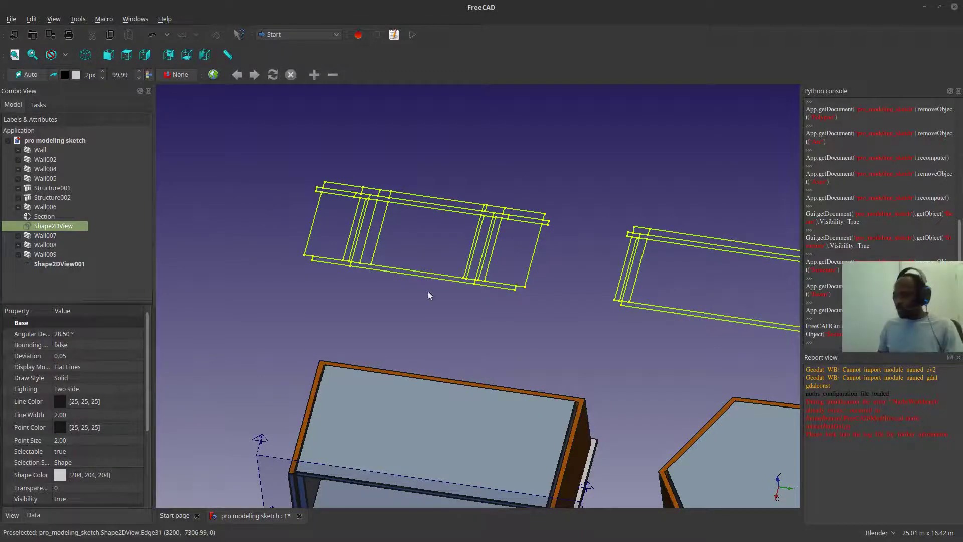
- Examine the two building models, the section plane and their 2D section drawings from several angles
{"action": "middle_click_drag", "start_coordinate": [430, 295], "coordinate": [408, 187]}
{"action": "scroll", "coordinate": [532, 179], "scroll_direction": "up", "scroll_amount": 3}
{"action": "scroll", "coordinate": [438, 155], "scroll_direction": "down", "scroll_amount": 6}
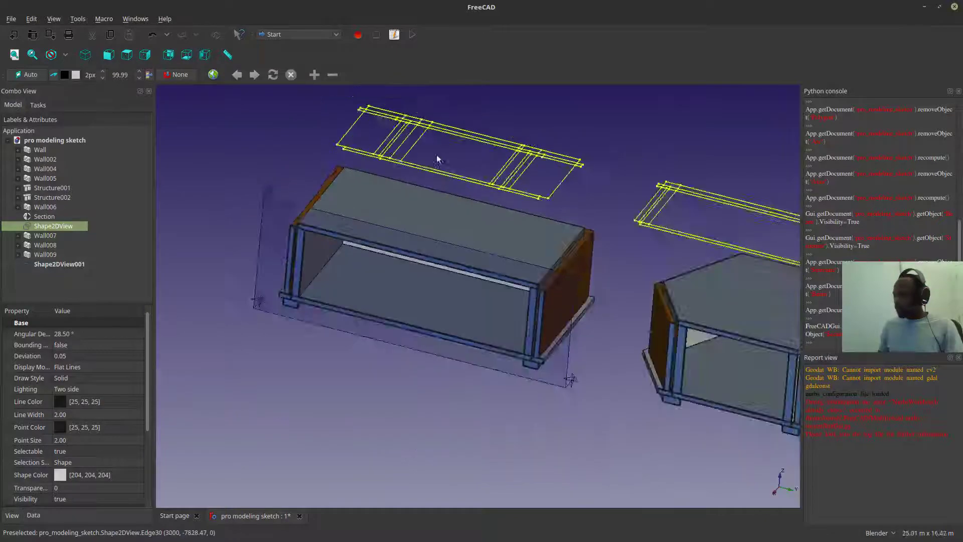
{"action": "scroll", "coordinate": [349, 333], "scroll_direction": "up", "scroll_amount": 3}
{"action": "middle_click_drag", "start_coordinate": [350, 333], "coordinate": [337, 249]}
{"action": "scroll", "coordinate": [338, 249], "scroll_direction": "up", "scroll_amount": 5}
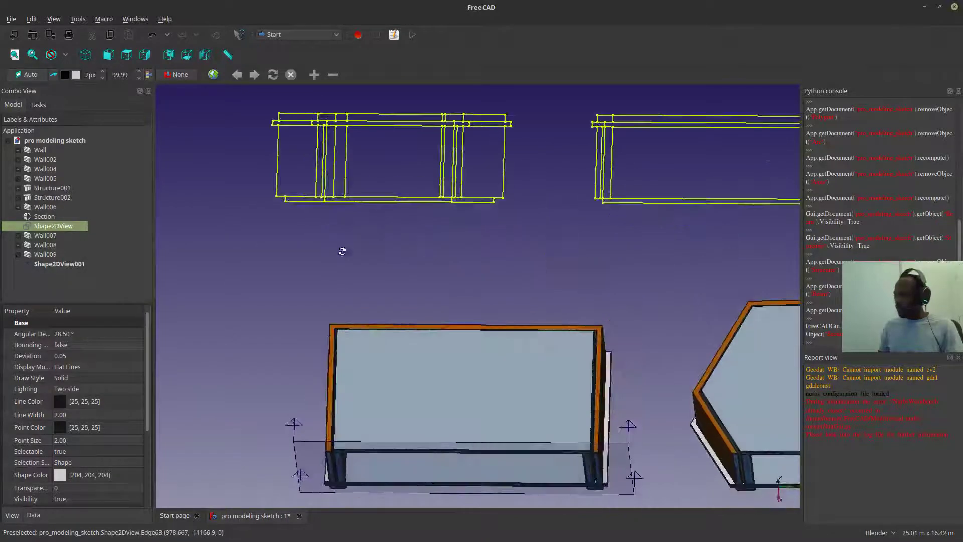
{"action": "left_click", "coordinate": [466, 263]}
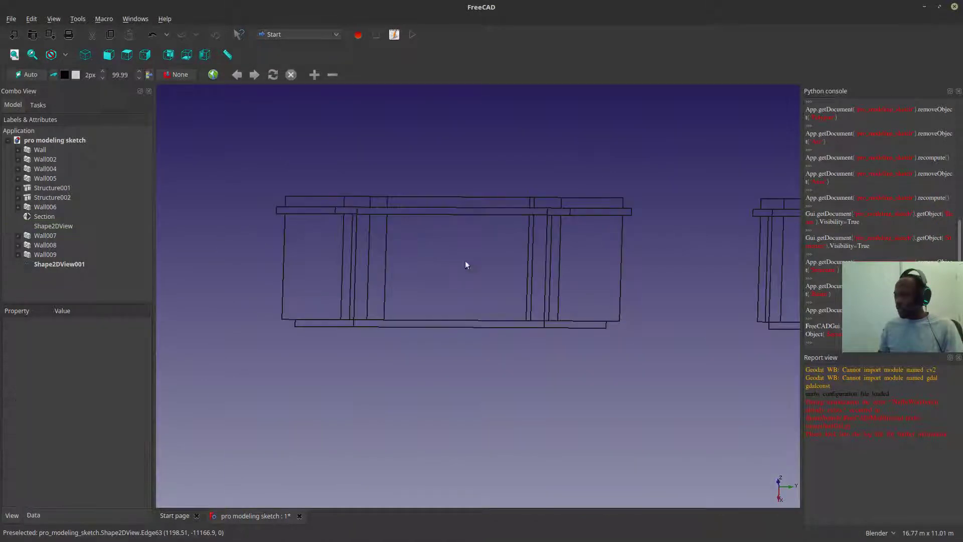
{"action": "middle_click_drag", "start_coordinate": [465, 264], "coordinate": [441, 477]}
{"action": "scroll", "coordinate": [394, 441], "scroll_direction": "up", "scroll_amount": 3}
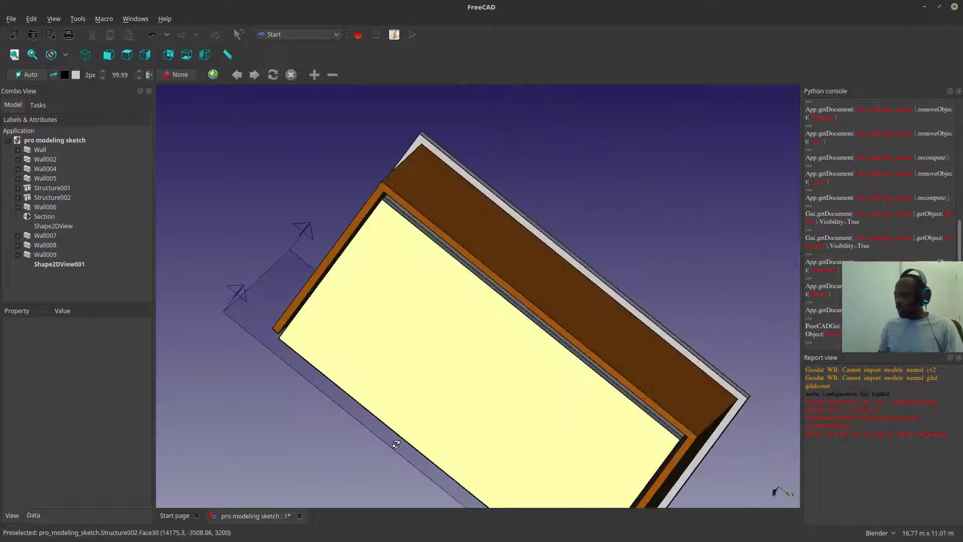
{"action": "scroll", "coordinate": [355, 357], "scroll_direction": "down", "scroll_amount": 8}
{"action": "middle_click_drag", "start_coordinate": [425, 412], "coordinate": [400, 336], "text": "shift"}
{"action": "middle_click_drag", "start_coordinate": [538, 333], "coordinate": [356, 333]}
{"action": "scroll", "coordinate": [494, 464], "scroll_direction": "up", "scroll_amount": 2}
{"action": "scroll", "coordinate": [357, 333], "scroll_direction": "up", "scroll_amount": 5}
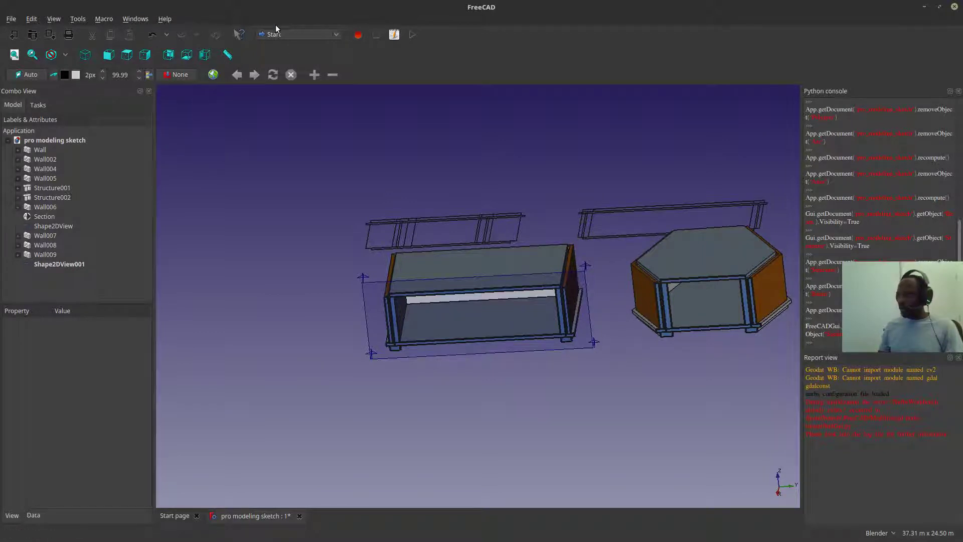
- Create a new empty document and collapse the pro modeling sketch document in the model tree
{"action": "left_click", "coordinate": [20, 33]}
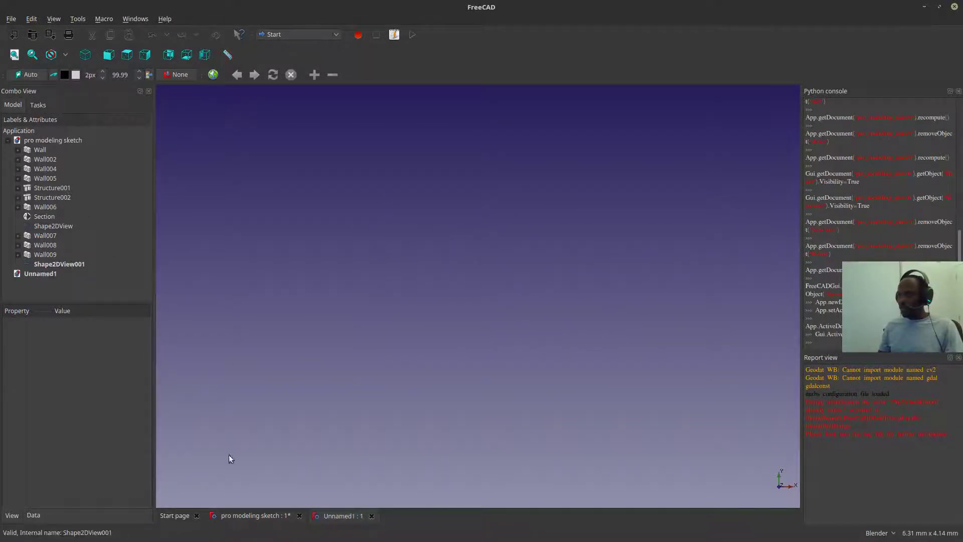
{"action": "left_click", "coordinate": [8, 143]}
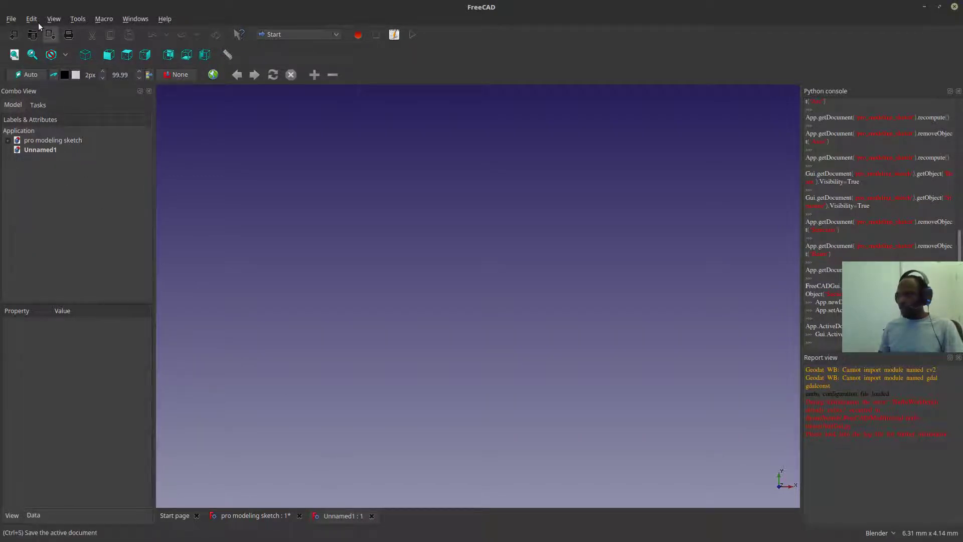
{"action": "left_click", "coordinate": [11, 19]}
{"action": "left_click", "coordinate": [11, 18]}
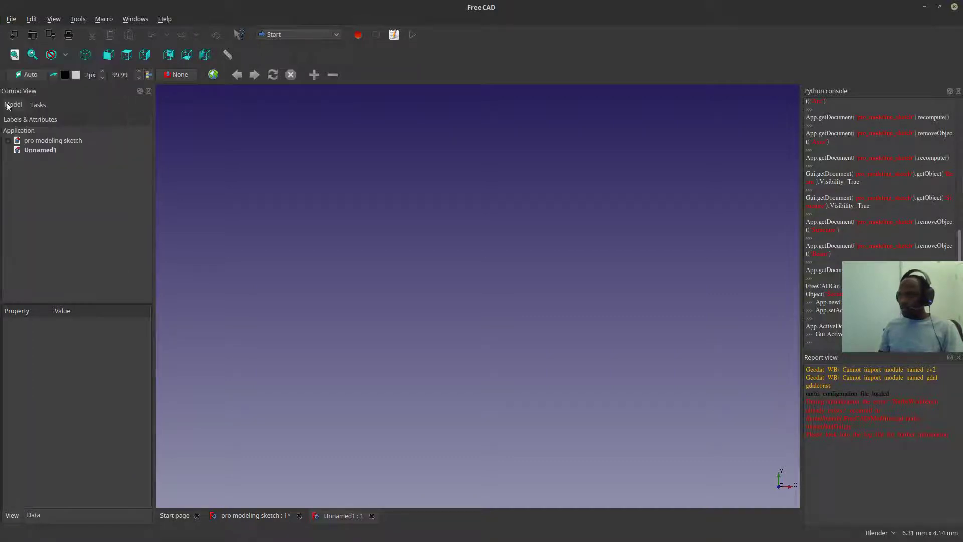
- Inspect the base sketch of Wall in the pro modeling sketch document and view that document's buildings
{"action": "left_click", "coordinate": [7, 142]}
{"action": "left_click", "coordinate": [19, 151]}
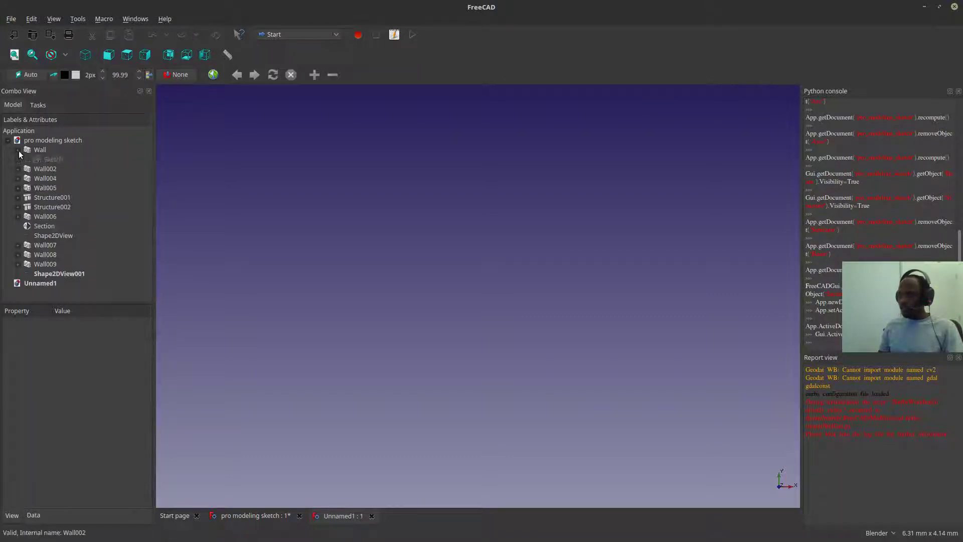
{"action": "left_click", "coordinate": [44, 159]}
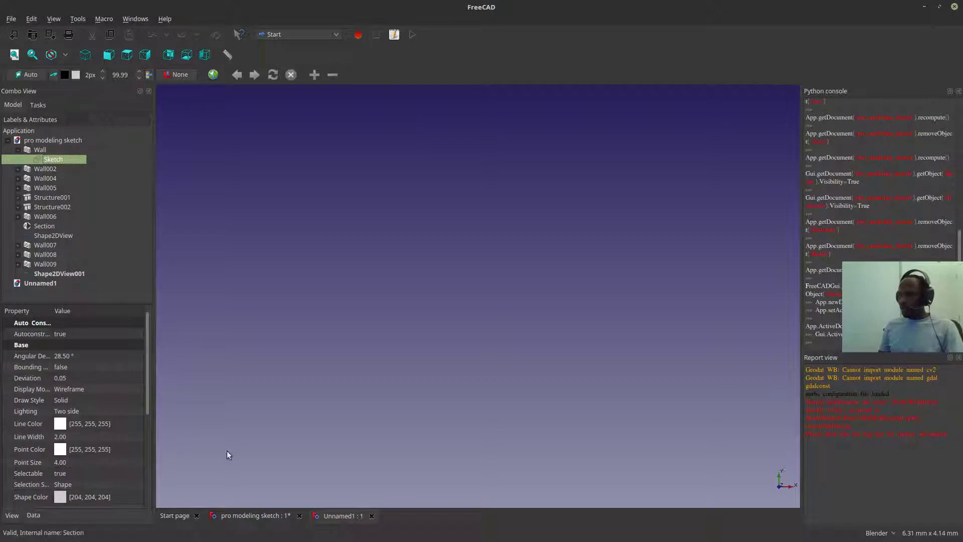
{"action": "left_click", "coordinate": [240, 515]}
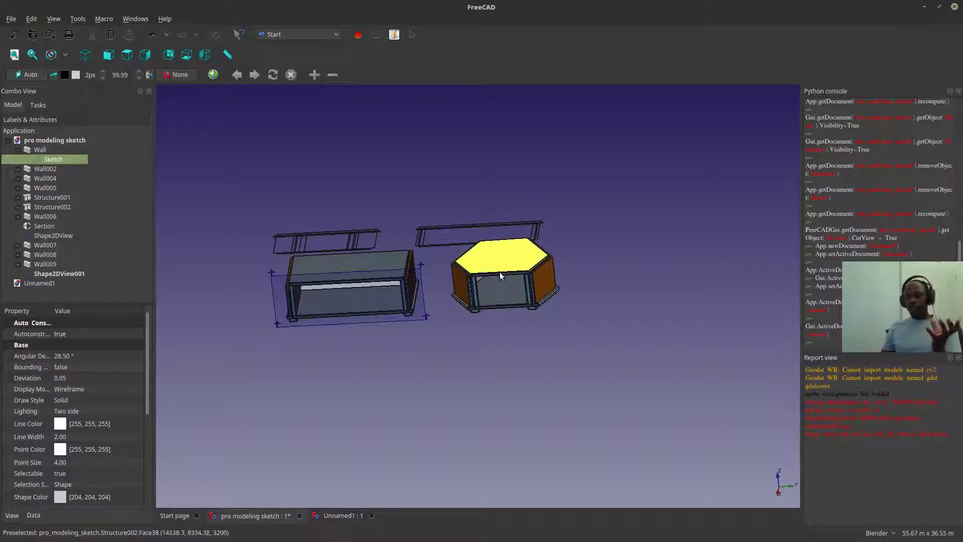
- In the new document, switch to the Arch workbench and draw a filled rectangle about 7.79 m long and 7.17 m high near the origin
{"action": "left_click", "coordinate": [343, 516]}
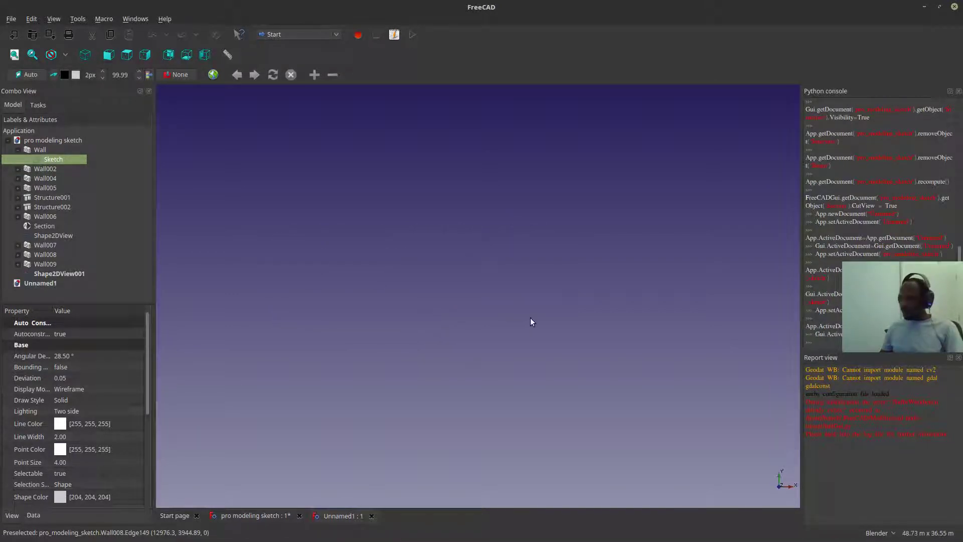
{"action": "left_click", "coordinate": [297, 34]}
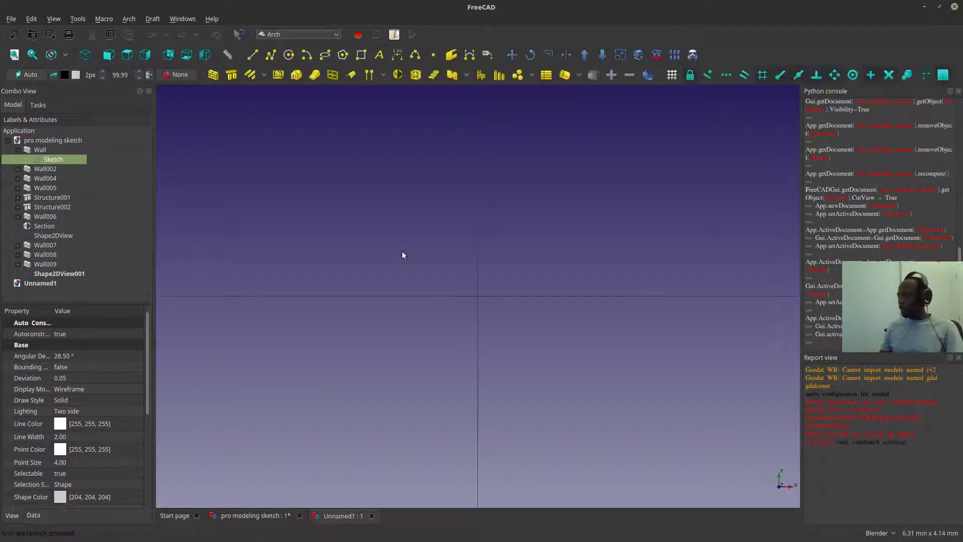
{"action": "scroll", "coordinate": [436, 223], "scroll_direction": "down", "scroll_amount": 15}
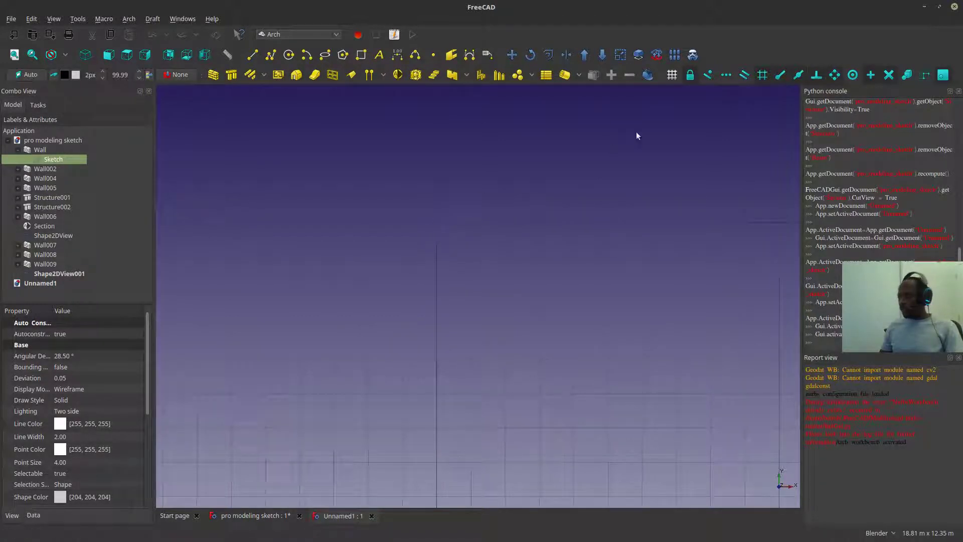
{"action": "scroll", "coordinate": [567, 221], "scroll_direction": "down", "scroll_amount": 4}
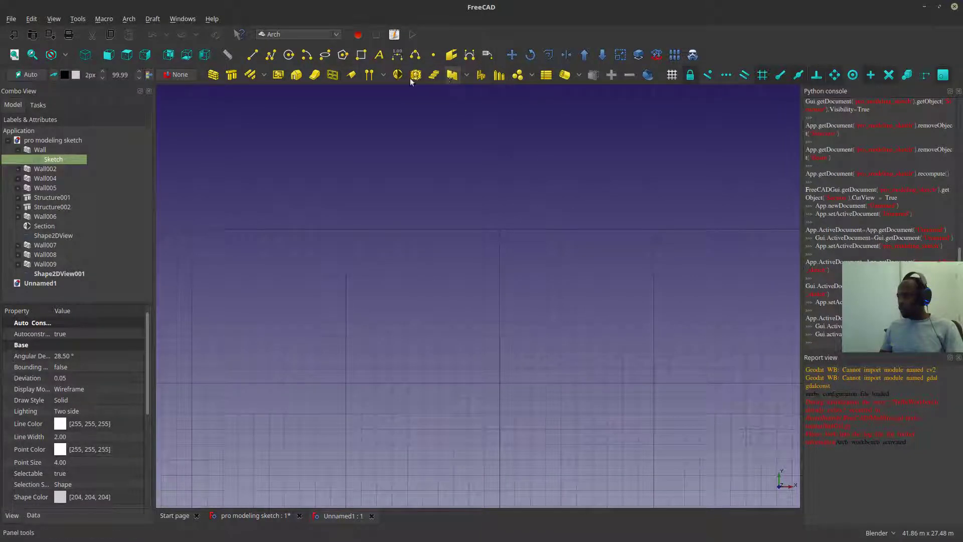
{"action": "left_click", "coordinate": [361, 56]}
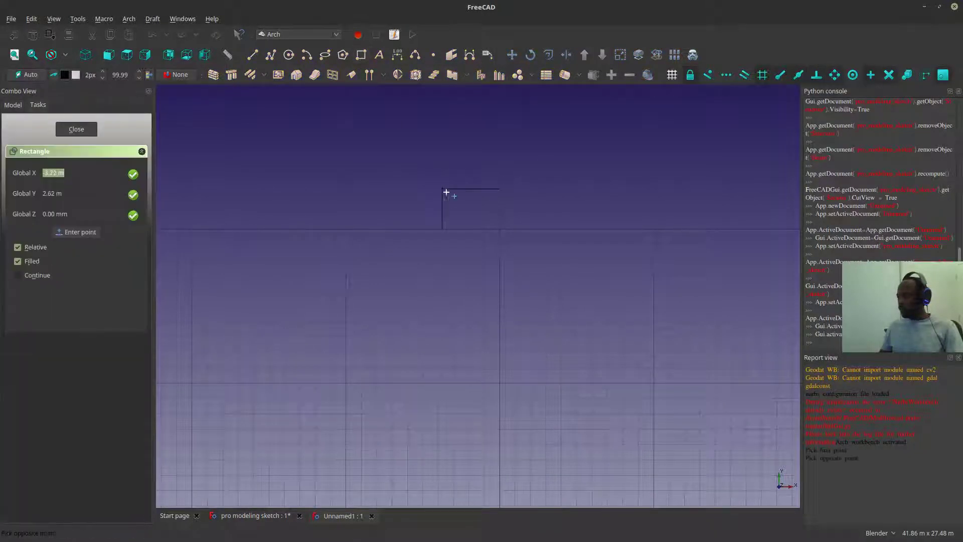
{"action": "left_click", "coordinate": [562, 299]}
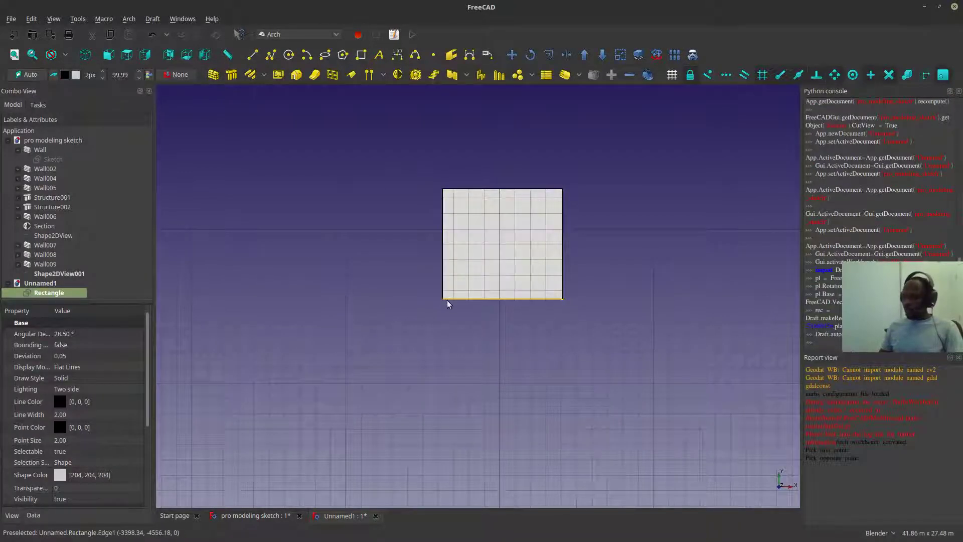
- Set the rectangle's height and length to 5 m each
{"action": "left_click", "coordinate": [8, 141]}
{"action": "left_click", "coordinate": [50, 159]}
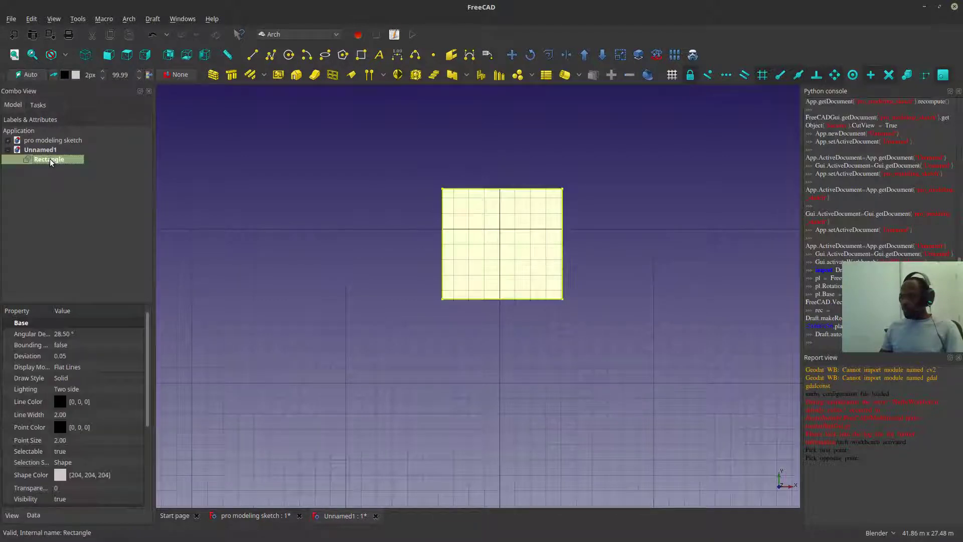
{"action": "left_click", "coordinate": [33, 516]}
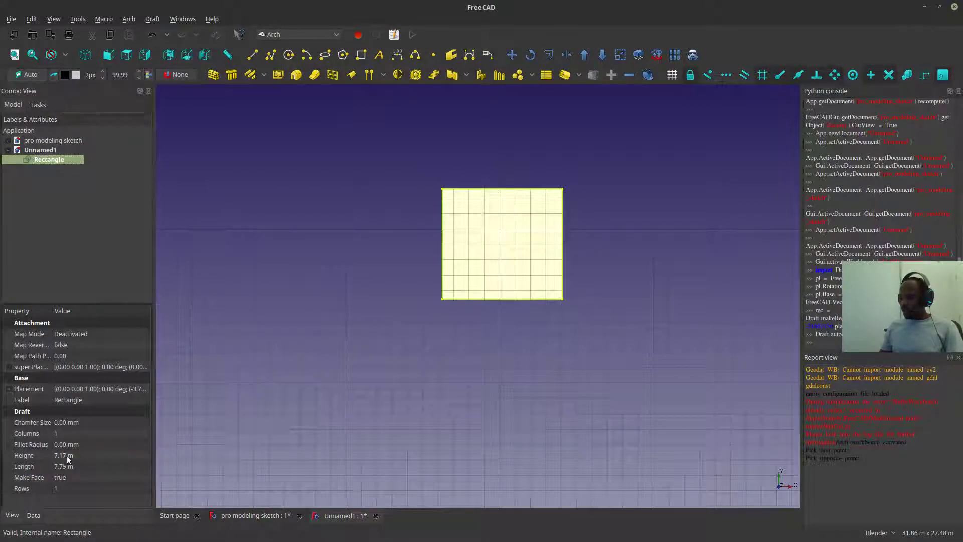
{"action": "left_click", "coordinate": [65, 456]}
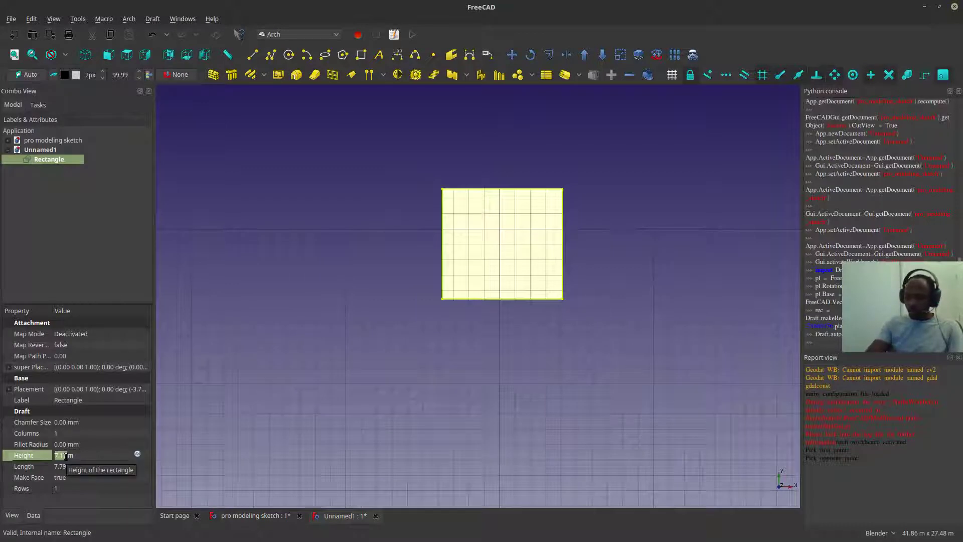
{"action": "type", "text": "0"}
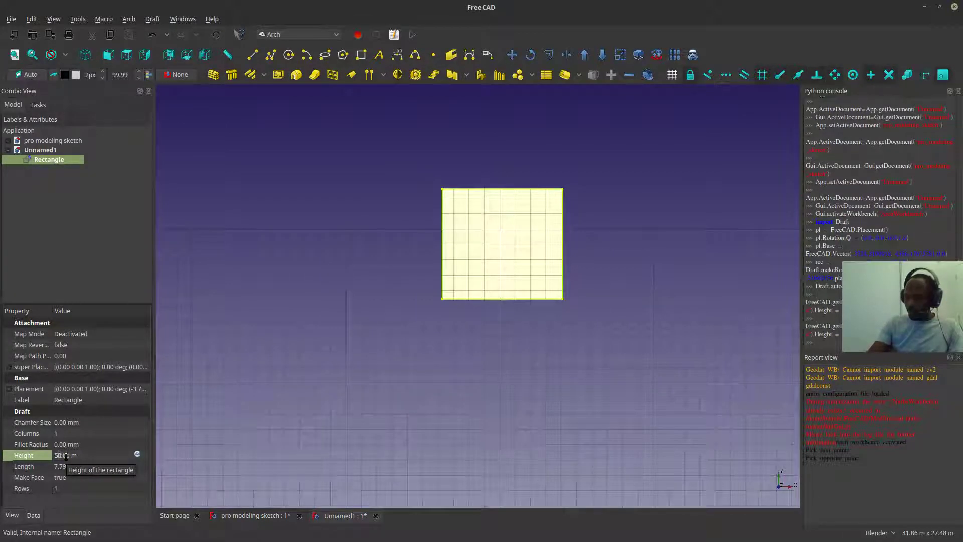
{"action": "key", "text": "BackSpace"}
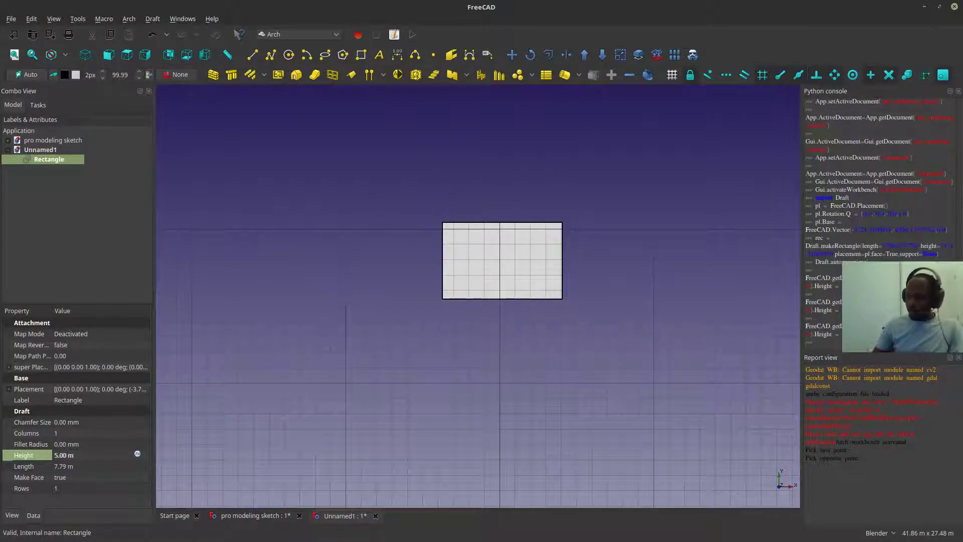
{"action": "left_click", "coordinate": [74, 466]}
{"action": "type", "text": "5"}
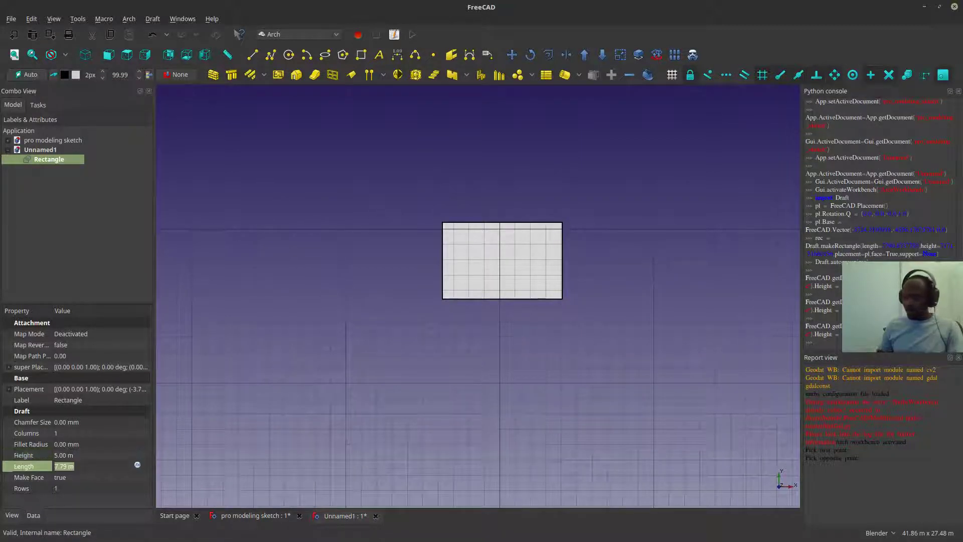
{"action": "key", "text": "Return"}
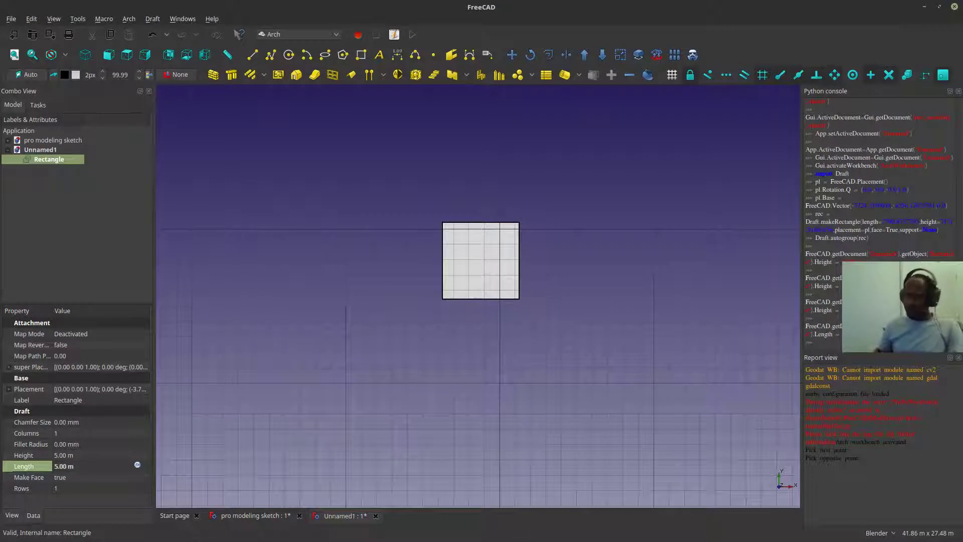
- Convert the 5 m rectangle into a sketch and hide the original rectangle
{"action": "middle_click_drag", "start_coordinate": [342, 165], "coordinate": [546, 251]}
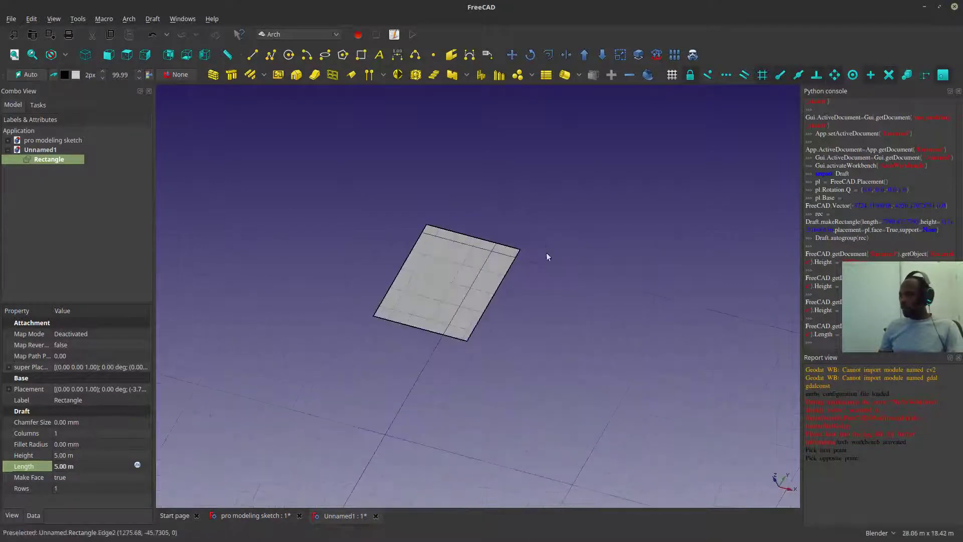
{"action": "left_click", "coordinate": [308, 129]}
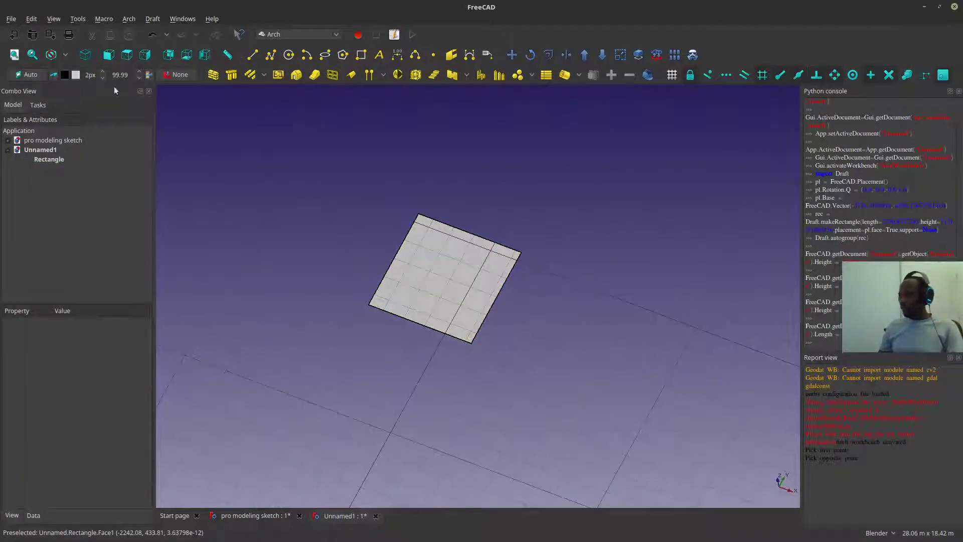
{"action": "left_click", "coordinate": [492, 265]}
{"action": "left_click", "coordinate": [656, 55]}
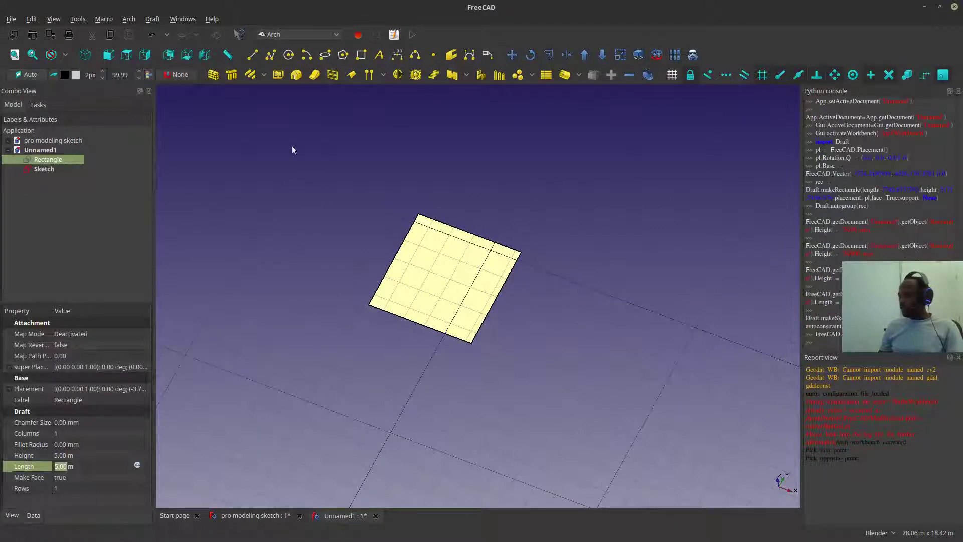
{"action": "left_click", "coordinate": [41, 169]}
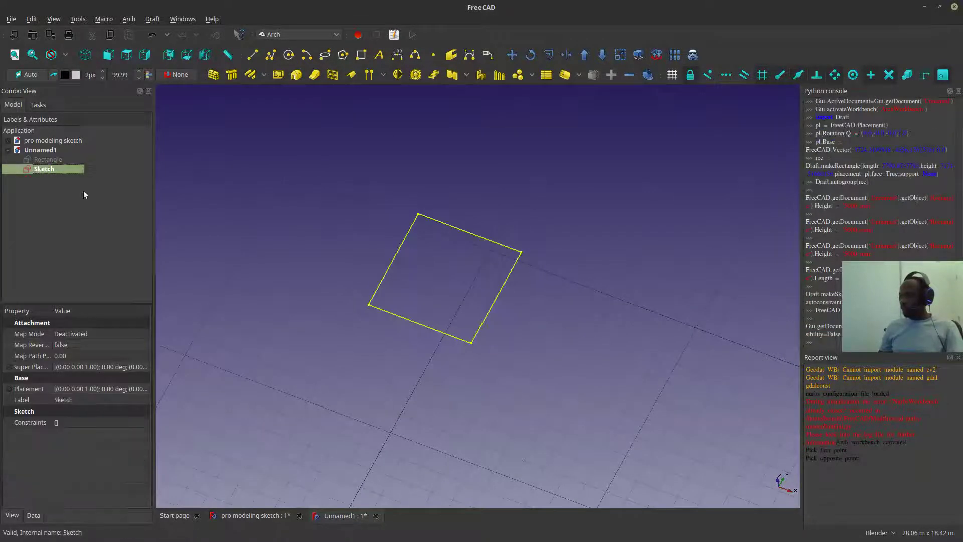
- Open the converted sketch for editing and inspect its square outline and constraints
{"action": "double_click", "coordinate": [50, 169]}
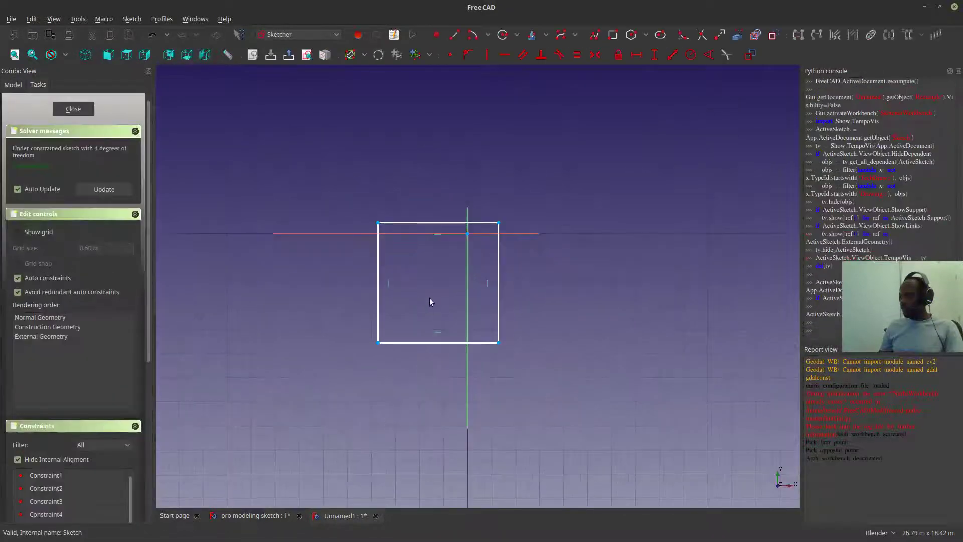
{"action": "scroll", "coordinate": [429, 300], "scroll_direction": "up", "scroll_amount": 4}
{"action": "scroll", "coordinate": [438, 351], "scroll_direction": "down", "scroll_amount": 4}
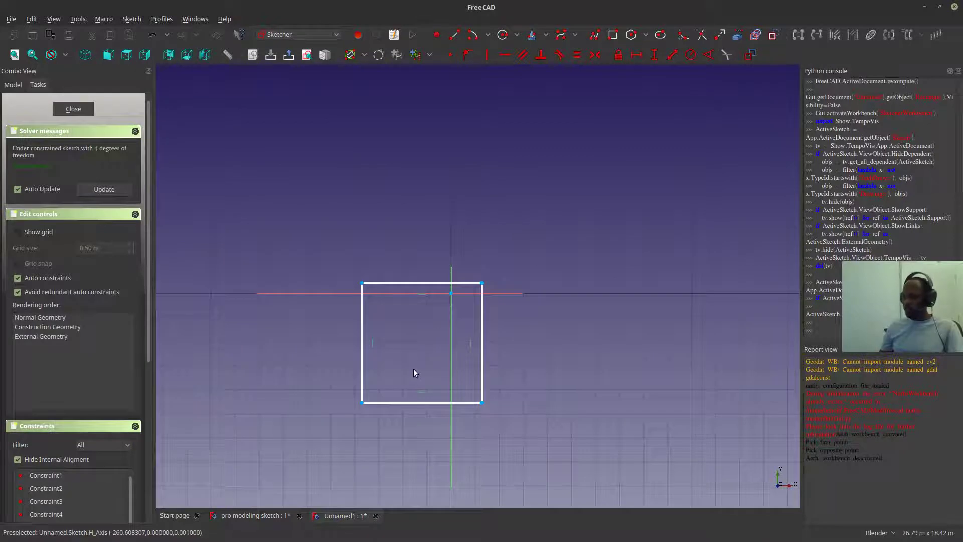
{"action": "middle_click_drag", "start_coordinate": [413, 370], "coordinate": [377, 327], "text": "shift"}
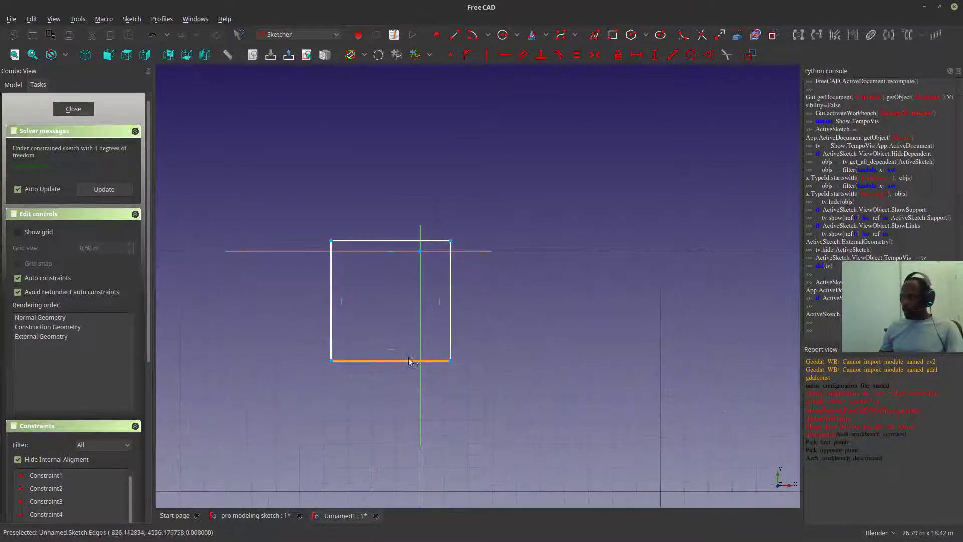
{"action": "mouse_move", "coordinate": [411, 363]}
{"action": "middle_mouse_down"}
{"action": "mouse_move", "coordinate": [370, 301]}
{"action": "mouse_move", "coordinate": [370, 278]}
{"action": "mouse_move", "coordinate": [434, 280]}
{"action": "middle_mouse_up"}
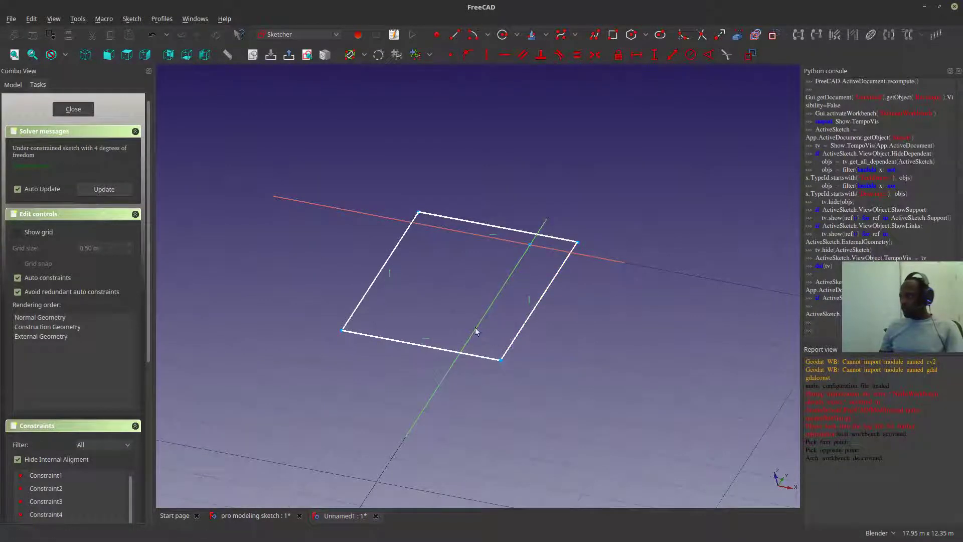
{"action": "mouse_move", "coordinate": [372, 223]}
{"action": "middle_mouse_down"}
{"action": "mouse_move", "coordinate": [467, 292]}
{"action": "mouse_move", "coordinate": [523, 303]}
{"action": "middle_mouse_up"}
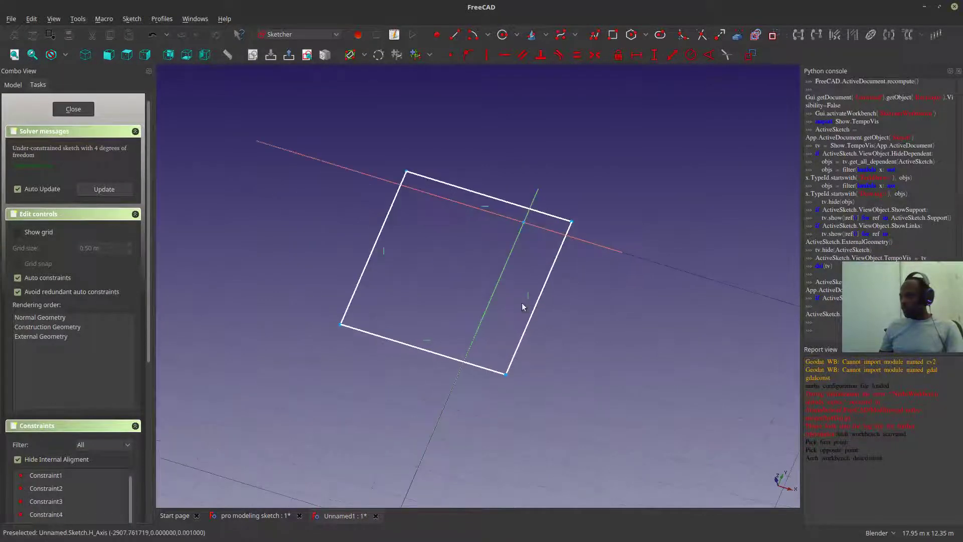
- Widen the sketched square by moving its right-hand vertical edge outward
{"action": "mouse_move", "coordinate": [538, 300]}
{"action": "left_mouse_down"}
{"action": "mouse_move", "coordinate": [571, 308]}
{"action": "mouse_move", "coordinate": [563, 286]}
{"action": "left_mouse_up"}
{"action": "middle_click_drag", "start_coordinate": [376, 262], "coordinate": [386, 279]}
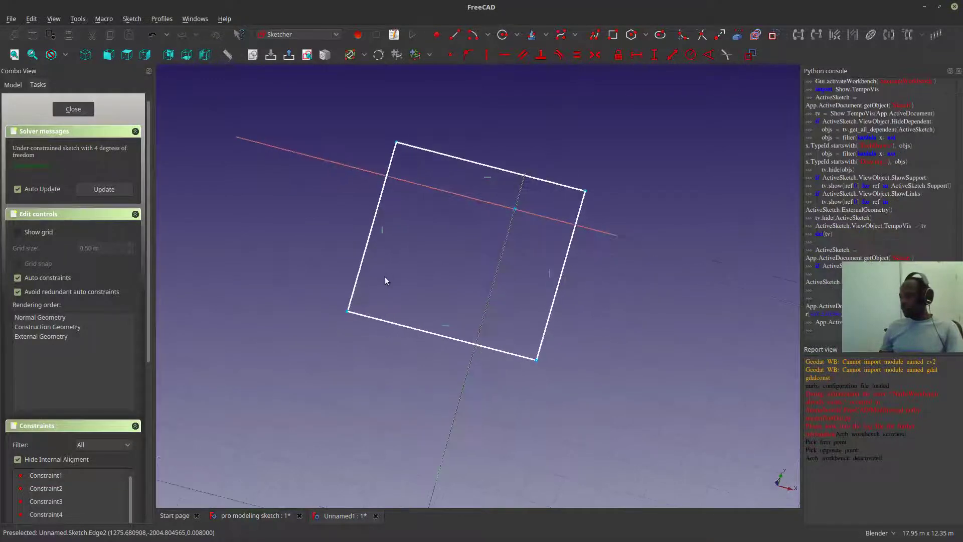
{"action": "middle_click_drag", "start_coordinate": [296, 213], "coordinate": [329, 281]}
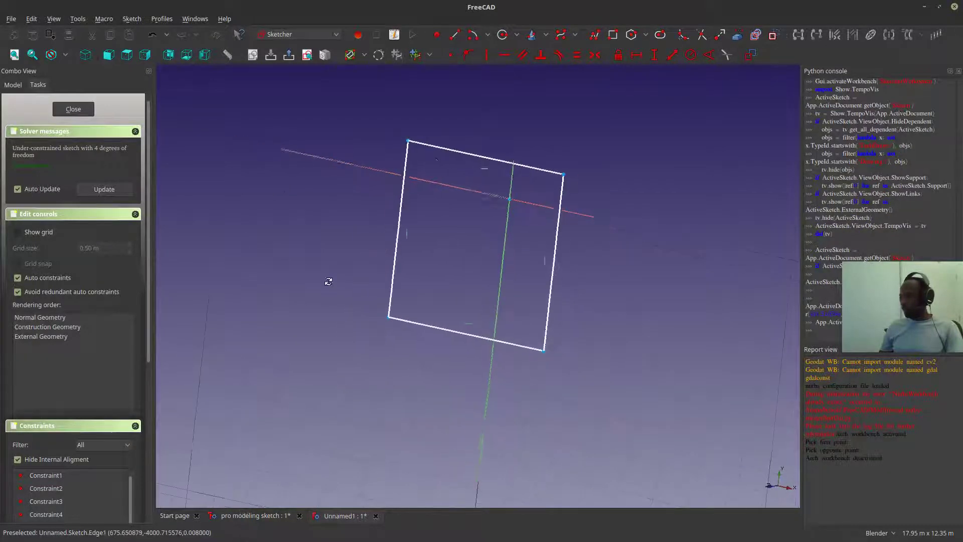
- Constrain the horizontal distance between the sketched rectangle's two upper corners to 5 m
{"action": "left_click", "coordinate": [127, 57]}
{"action": "scroll", "coordinate": [489, 197], "scroll_direction": "down", "scroll_amount": 2}
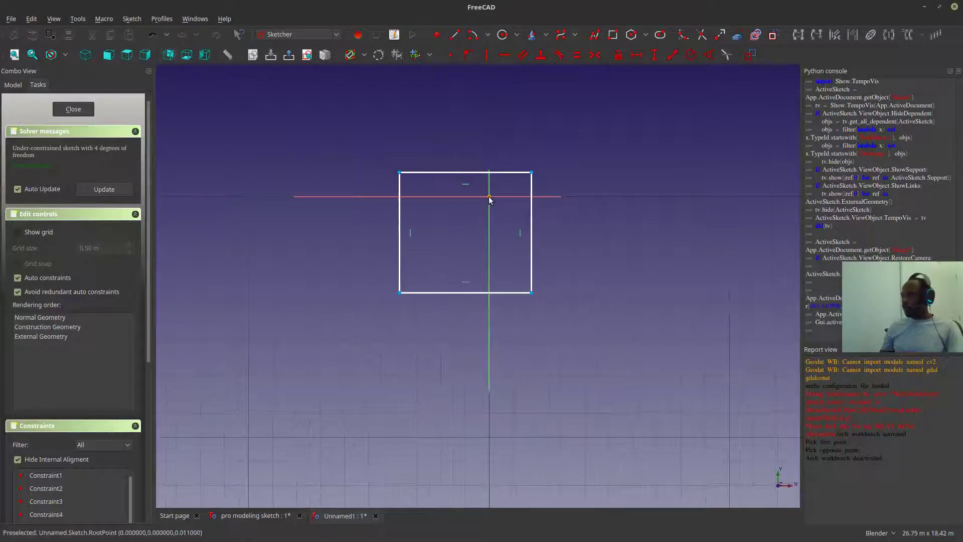
{"action": "left_click", "coordinate": [400, 173]}
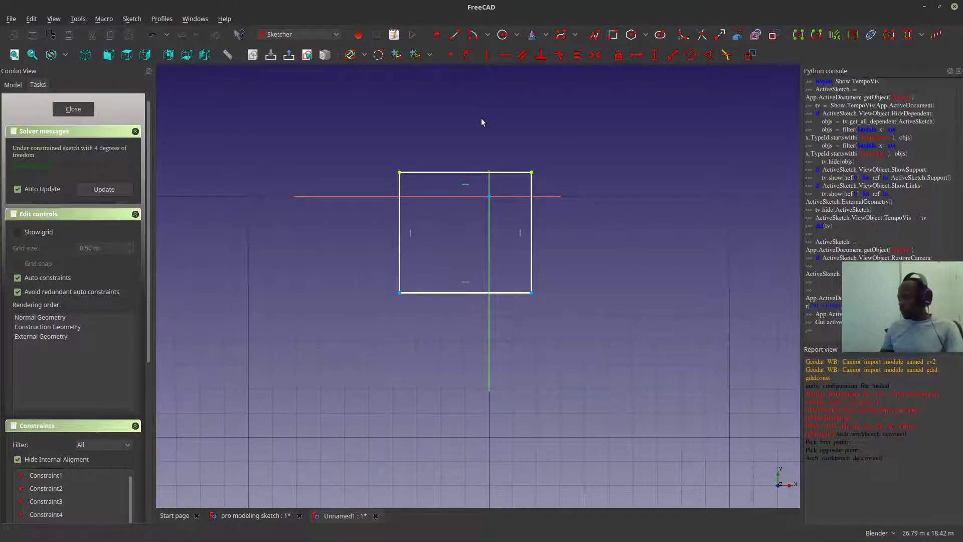
{"action": "left_click", "coordinate": [637, 54]}
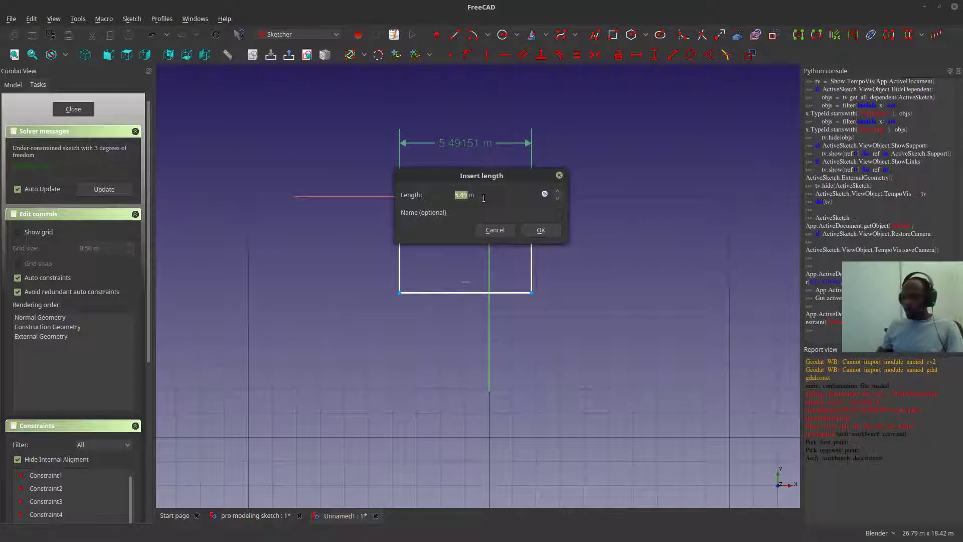
{"action": "type", "text": "5"}
{"action": "key", "text": "Return"}
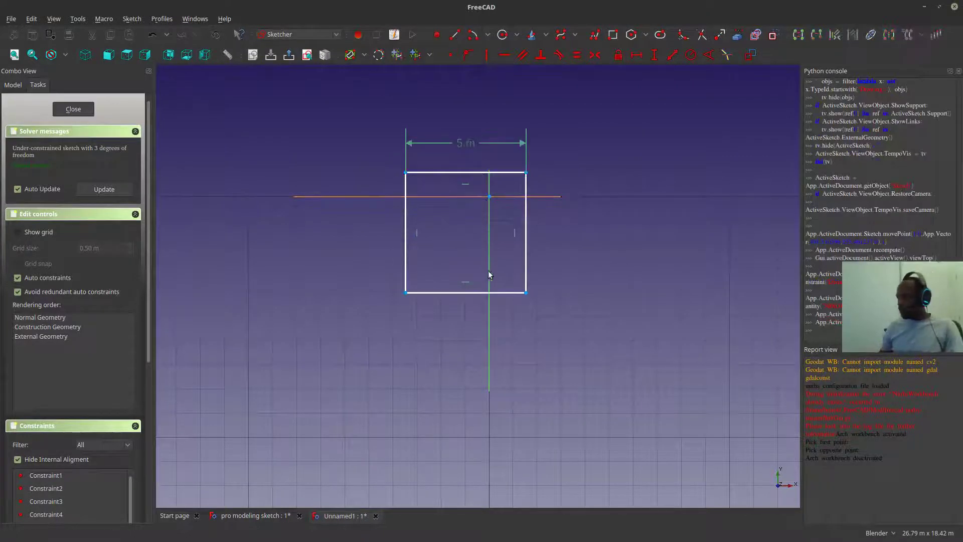
- Constrain the vertical distance between the rectangle's two right-hand corners to 6 m and place the dimension outside the outline
{"action": "left_click", "coordinate": [526, 293]}
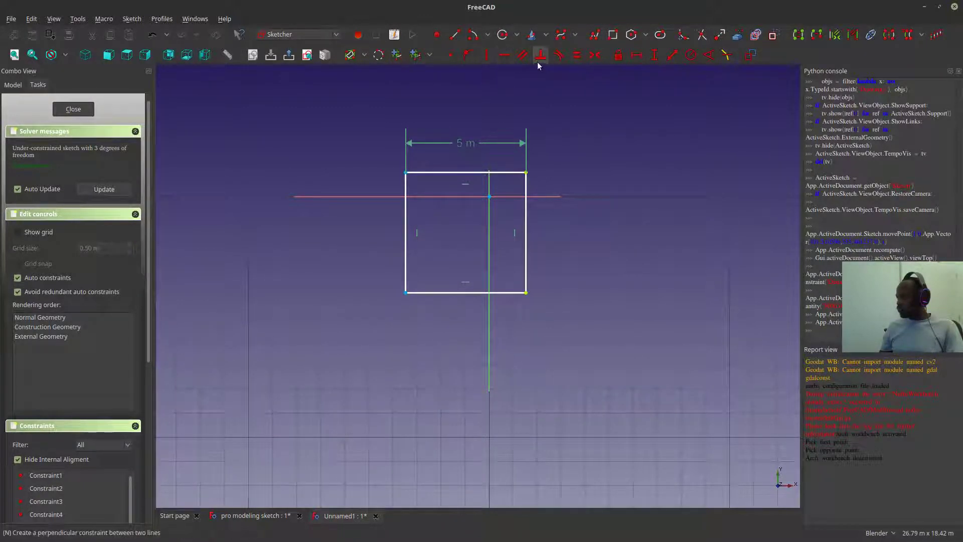
{"action": "left_click", "coordinate": [655, 54]}
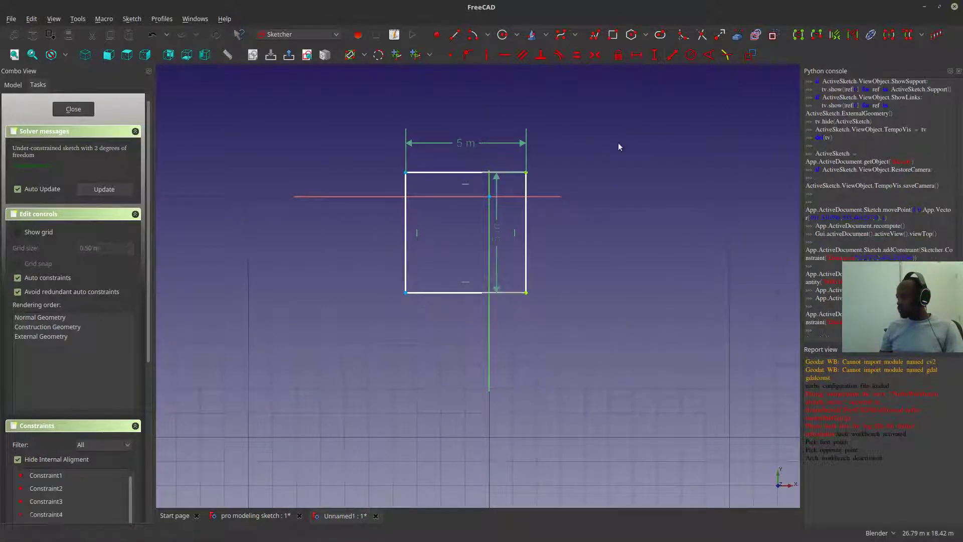
{"action": "left_click", "coordinate": [526, 226]}
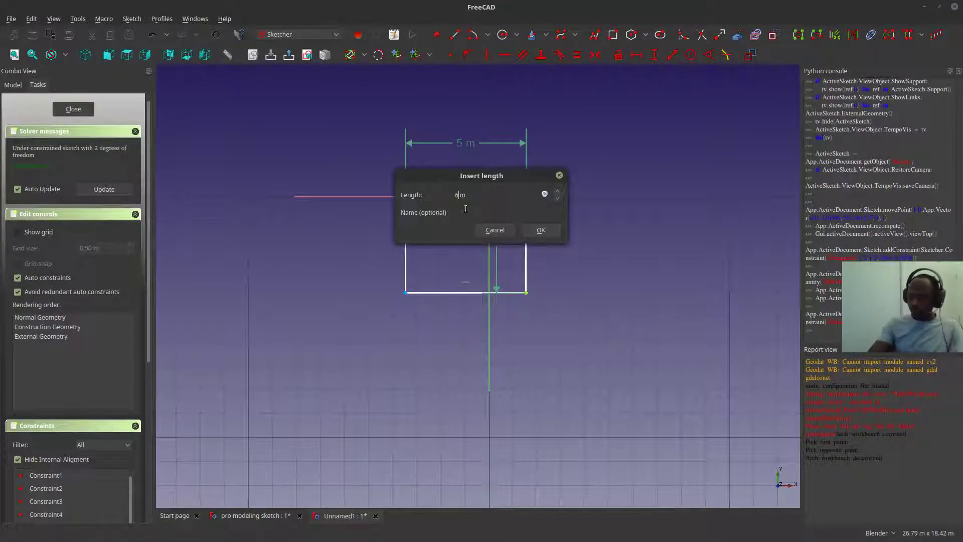
{"action": "key", "text": "Return"}
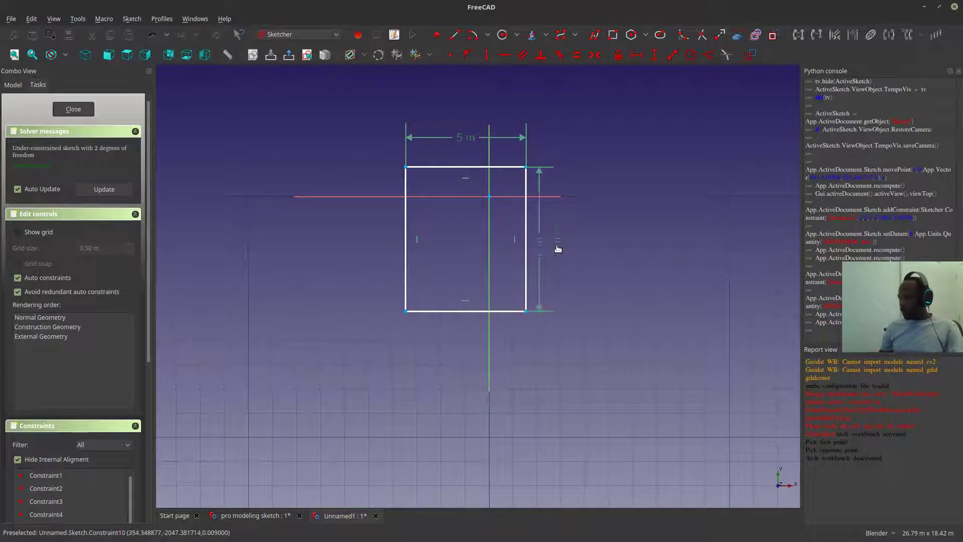
{"action": "left_click_drag", "start_coordinate": [558, 249], "coordinate": [572, 247]}
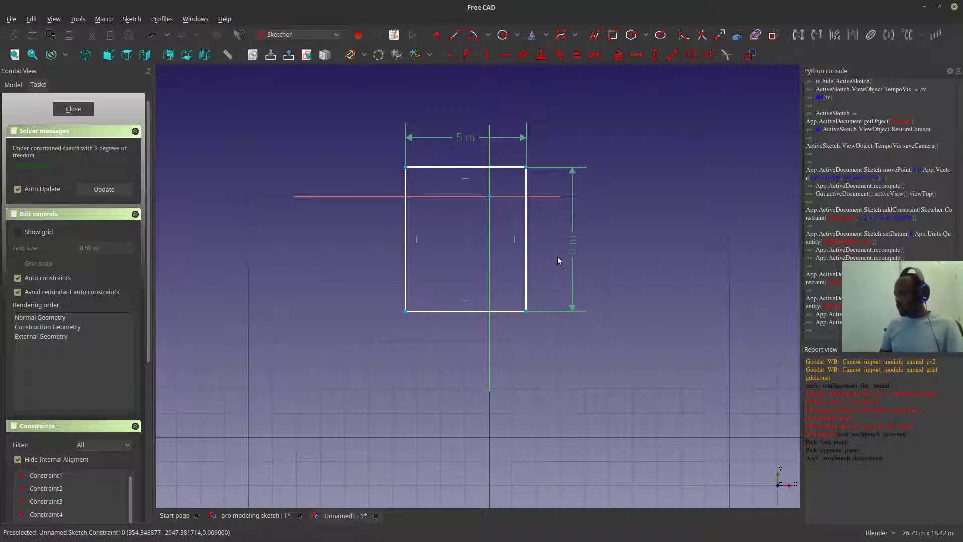
- Finish editing the sketch and set the working plane to XY (top) with zero offset
{"action": "mouse_move", "coordinate": [439, 210]}
{"action": "middle_mouse_down"}
{"action": "mouse_move", "coordinate": [563, 272]}
{"action": "mouse_move", "coordinate": [584, 237]}
{"action": "mouse_move", "coordinate": [647, 256]}
{"action": "mouse_move", "coordinate": [399, 240]}
{"action": "middle_mouse_up"}
{"action": "scroll", "coordinate": [346, 228], "scroll_direction": "up", "scroll_amount": 5}
{"action": "middle_click_drag", "start_coordinate": [434, 301], "coordinate": [600, 299]}
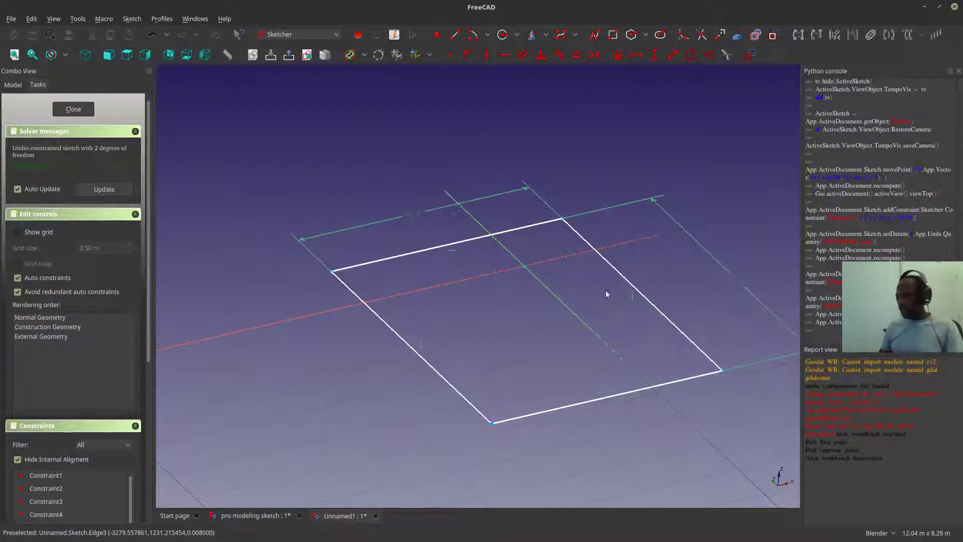
{"action": "middle_click_drag", "start_coordinate": [417, 307], "coordinate": [453, 292]}
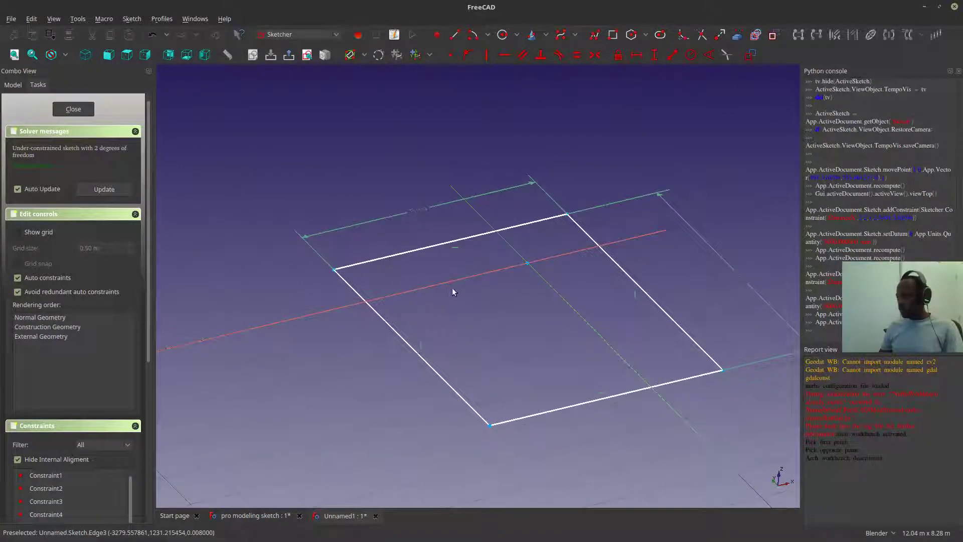
{"action": "left_click", "coordinate": [73, 109]}
{"action": "mouse_move", "coordinate": [408, 261]}
{"action": "middle_mouse_down"}
{"action": "mouse_move", "coordinate": [441, 289]}
{"action": "mouse_move", "coordinate": [443, 239]}
{"action": "middle_mouse_up"}
{"action": "left_click", "coordinate": [32, 75]}
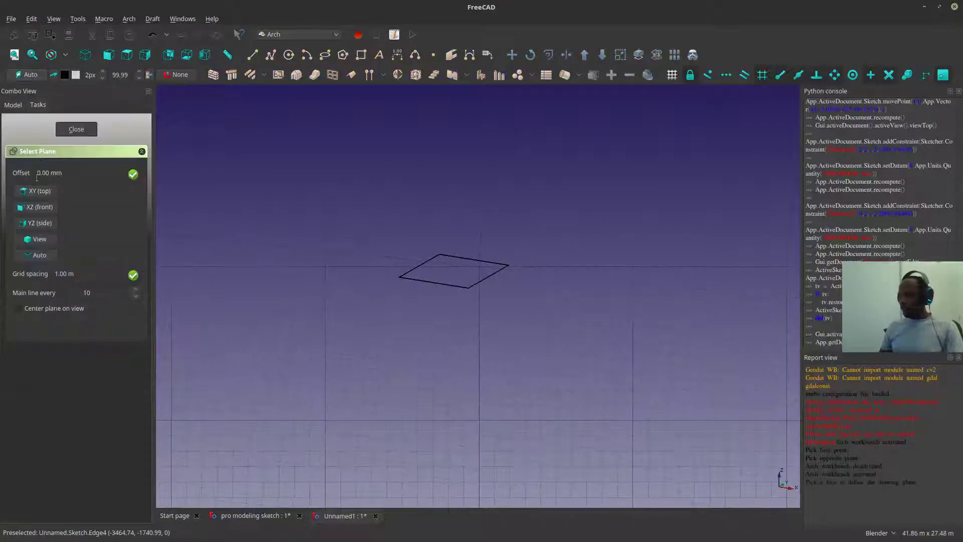
{"action": "left_click", "coordinate": [30, 189]}
{"action": "mouse_move", "coordinate": [441, 359]}
{"action": "middle_mouse_down"}
{"action": "mouse_move", "coordinate": [471, 340]}
{"action": "mouse_move", "coordinate": [458, 269]}
{"action": "mouse_move", "coordinate": [460, 314]}
{"action": "mouse_move", "coordinate": [533, 308]}
{"action": "mouse_move", "coordinate": [487, 297]}
{"action": "mouse_move", "coordinate": [518, 272]}
{"action": "middle_mouse_up"}
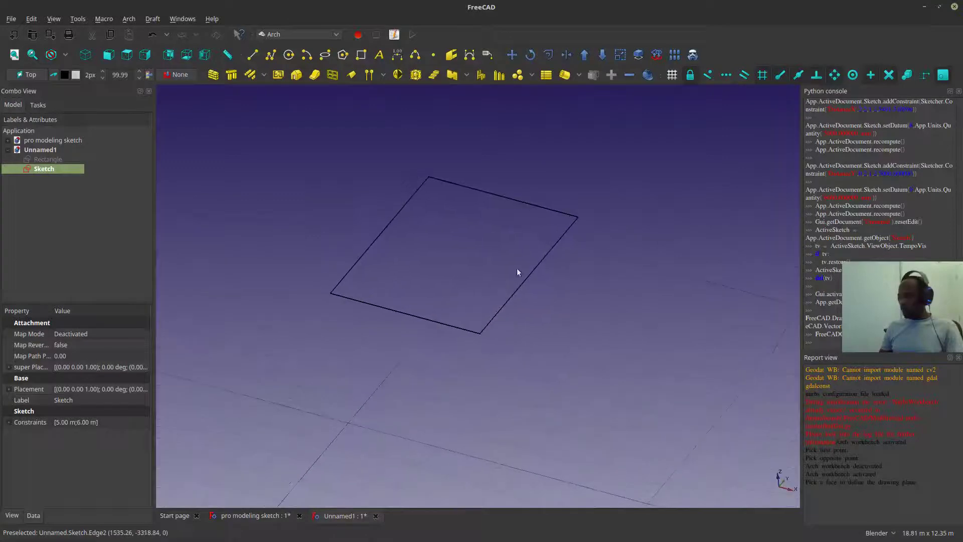
- Rename the sketch as Governor
{"action": "double_click", "coordinate": [46, 169]}
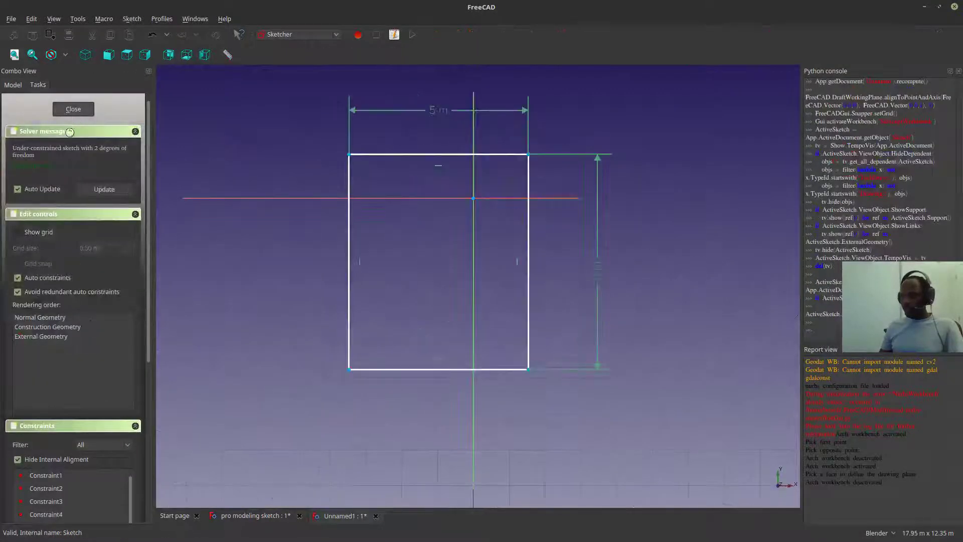
{"action": "left_click", "coordinate": [73, 109]}
{"action": "right_click", "coordinate": [51, 169]}
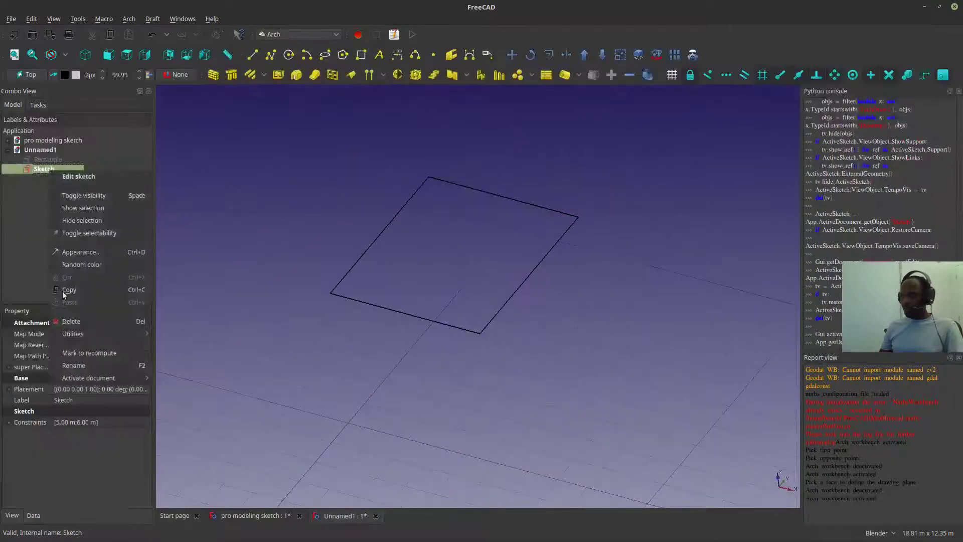
{"action": "left_click", "coordinate": [73, 365]}
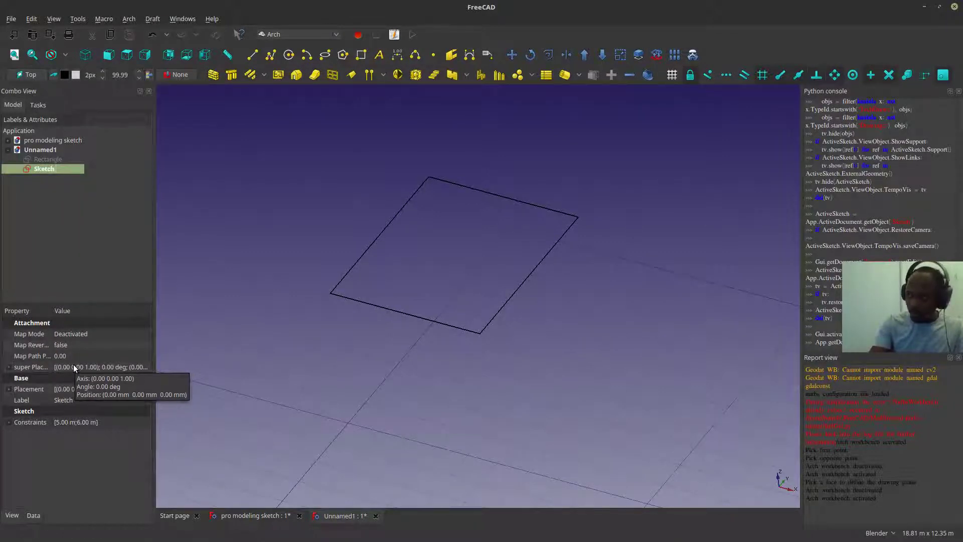
{"action": "key", "text": "F2"}
{"action": "type", "text": "Governnor"}
{"action": "key", "text": "Return"}
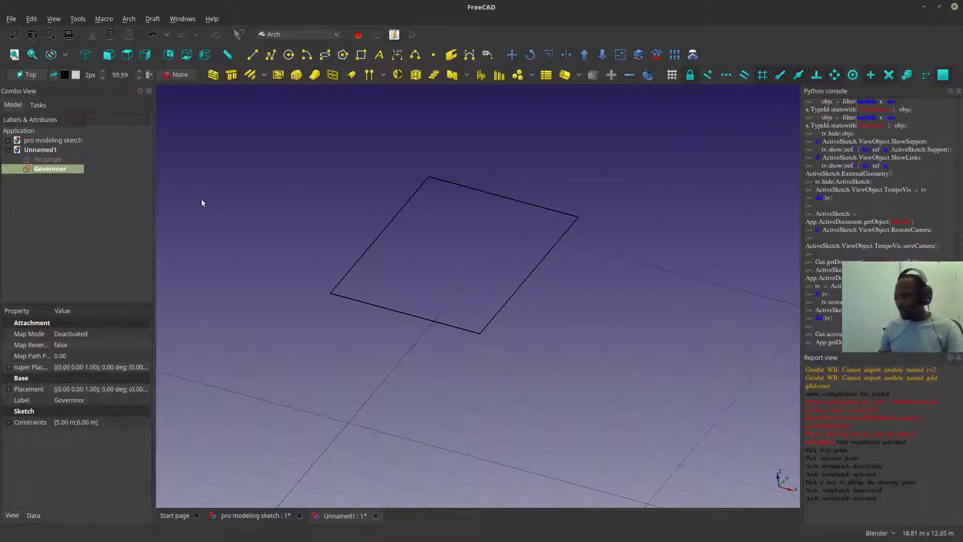
{"action": "right_click", "coordinate": [77, 168]}
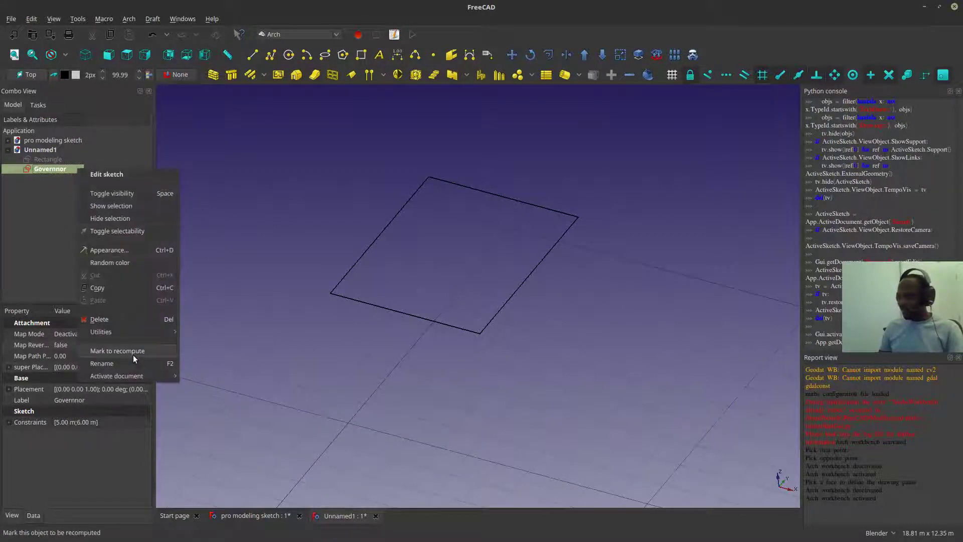
{"action": "left_click", "coordinate": [128, 362]}
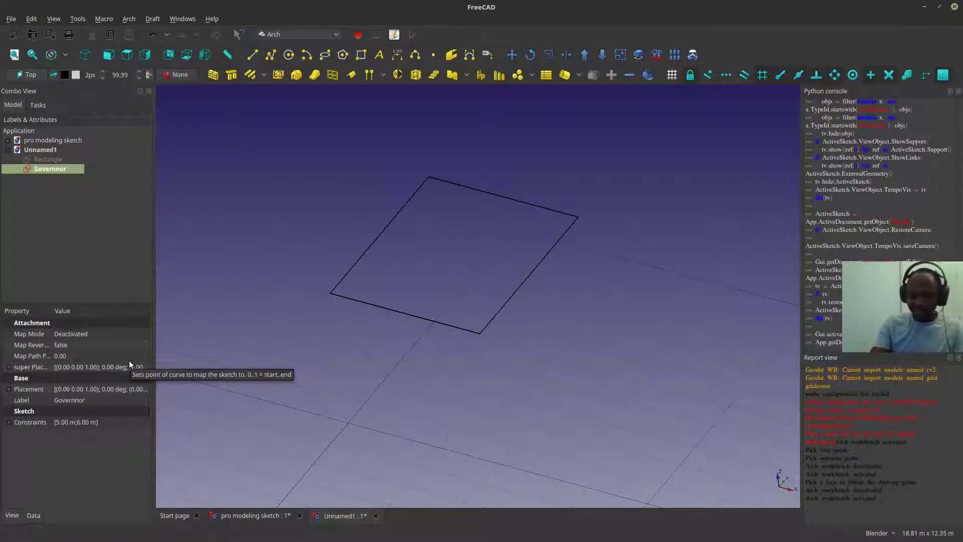
{"action": "key", "text": "Delete"}
{"action": "key", "text": "Return"}
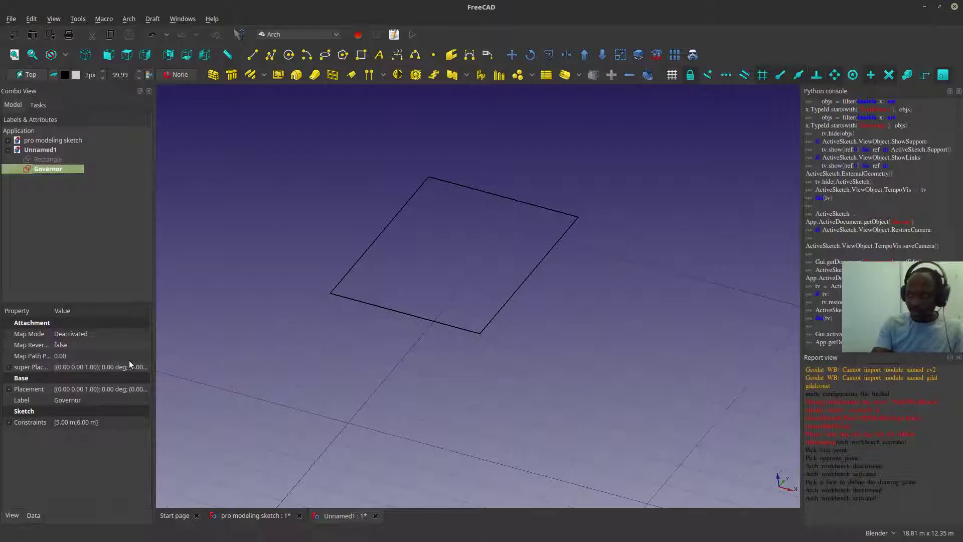
- Create an Arch Structure from the Governor sketch
{"action": "mouse_move", "coordinate": [485, 347]}
{"action": "middle_mouse_down"}
{"action": "mouse_move", "coordinate": [505, 316]}
{"action": "mouse_move", "coordinate": [619, 277]}
{"action": "mouse_move", "coordinate": [625, 294]}
{"action": "middle_mouse_up"}
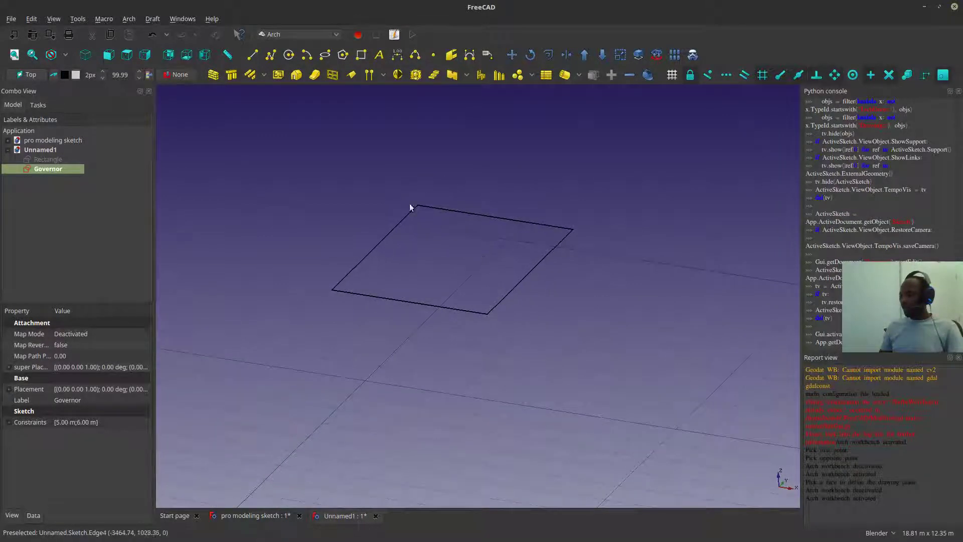
{"action": "mouse_move", "coordinate": [410, 209]}
{"action": "middle_mouse_down"}
{"action": "mouse_move", "coordinate": [484, 303]}
{"action": "mouse_move", "coordinate": [478, 314]}
{"action": "middle_mouse_up"}
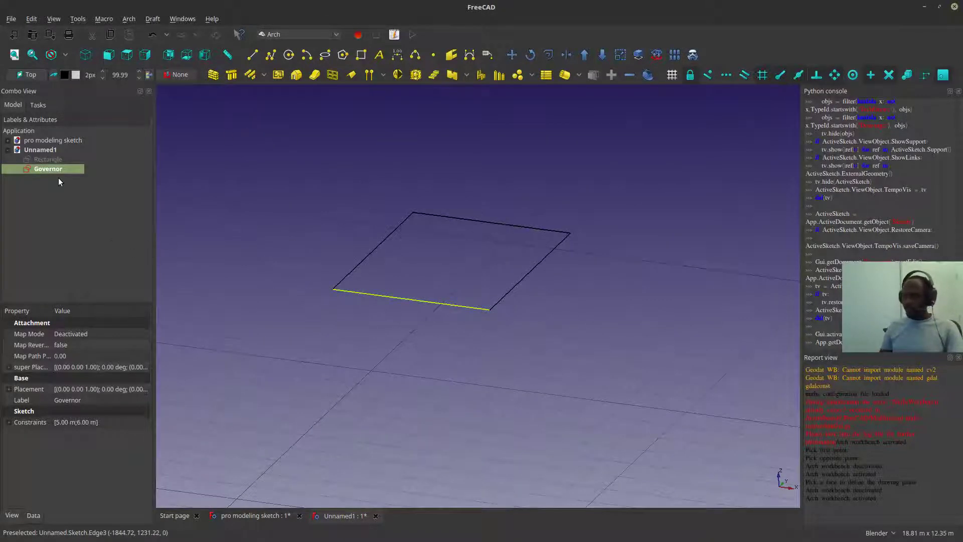
{"action": "left_click", "coordinate": [232, 75]}
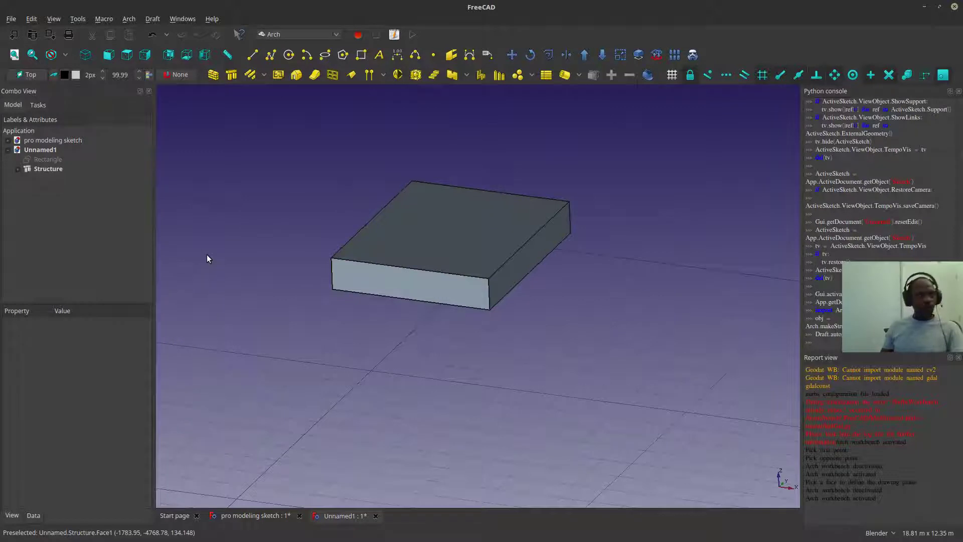
- Set the structure's Normal z value to -1 so that it extrudes downward
{"action": "left_click", "coordinate": [375, 248]}
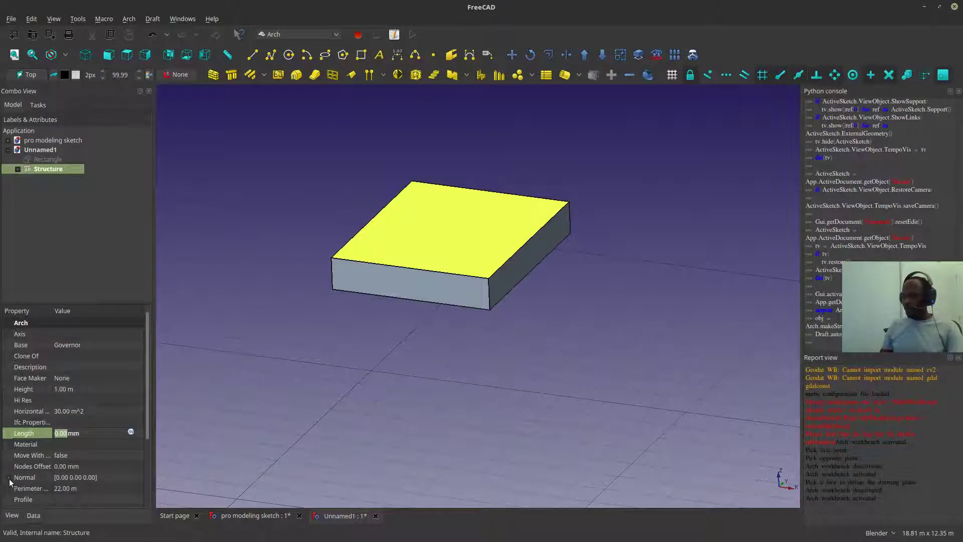
{"action": "scroll", "coordinate": [149, 422], "scroll_direction": "down", "scroll_amount": 3}
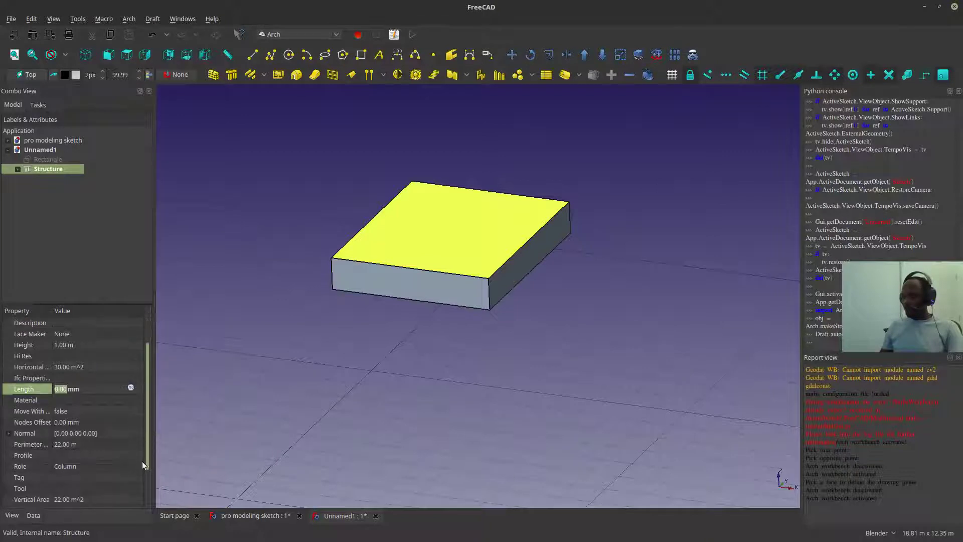
{"action": "left_click", "coordinate": [7, 400]}
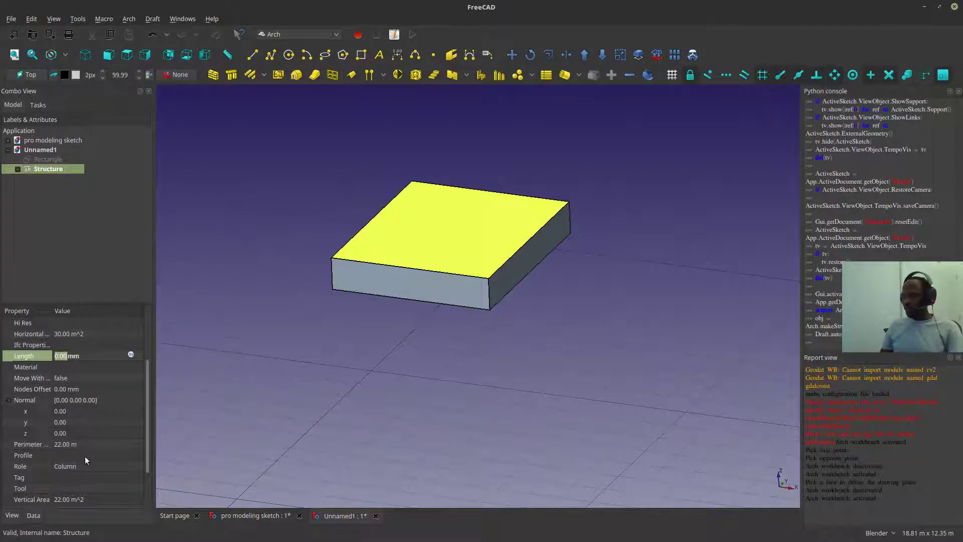
{"action": "left_click", "coordinate": [70, 433]}
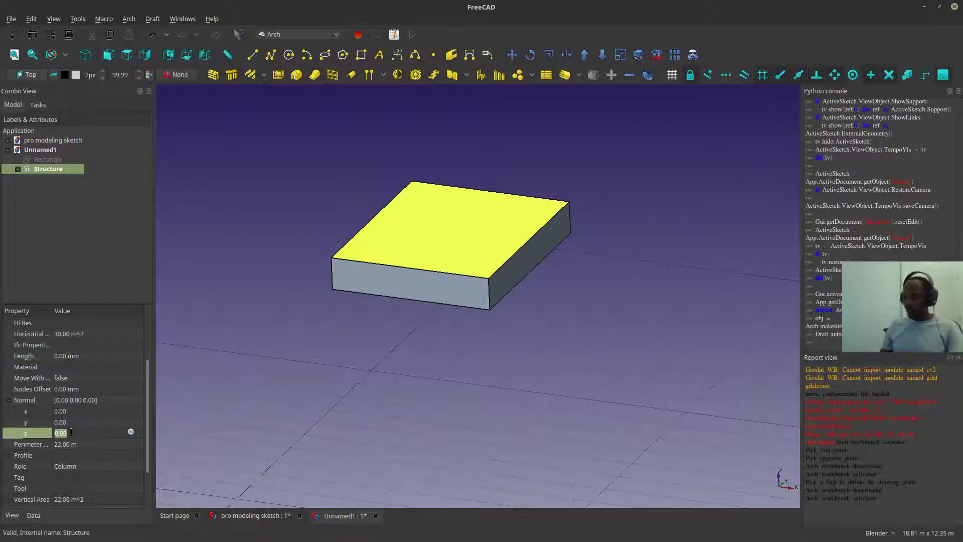
{"action": "type", "text": "-1"}
{"action": "key", "text": "Return"}
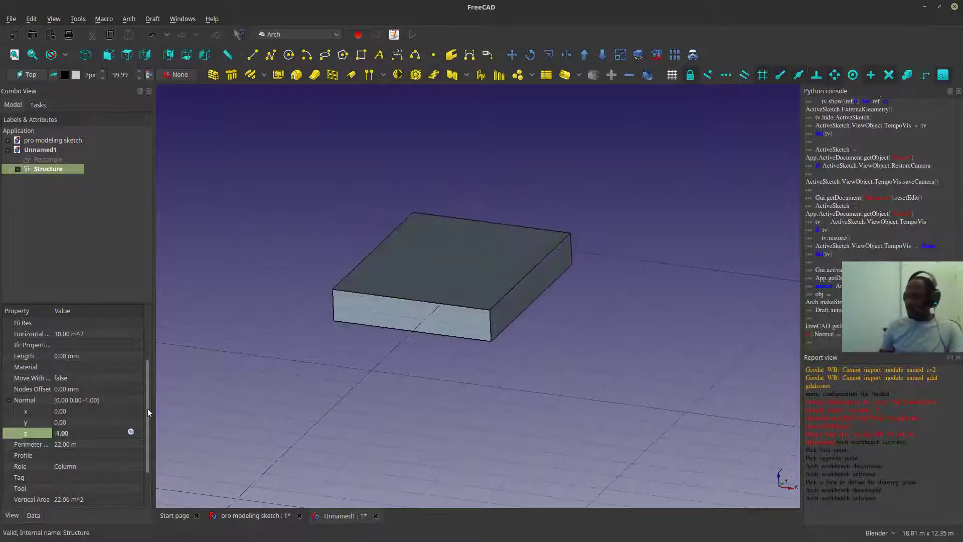
- Set the structure's height to 0.20 m to form a thin slab
{"action": "scroll", "coordinate": [422, 314], "scroll_direction": "up", "scroll_amount": 5}
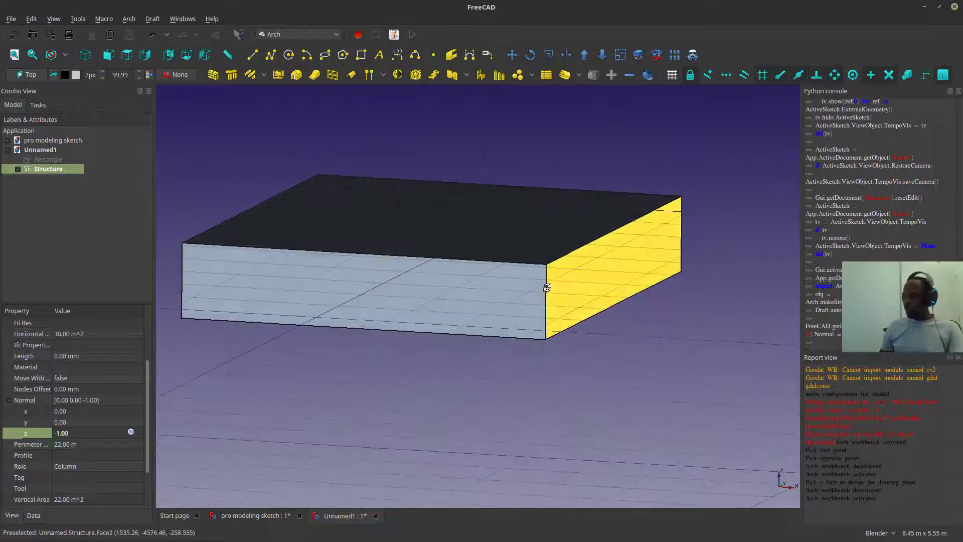
{"action": "middle_click_drag", "start_coordinate": [547, 288], "coordinate": [551, 286]}
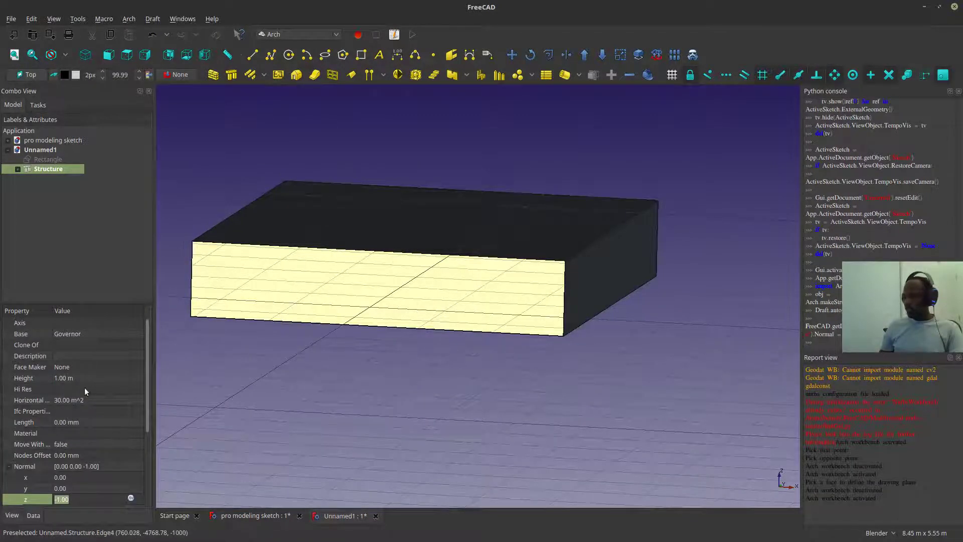
{"action": "left_click", "coordinate": [59, 379]}
{"action": "type", "text": "0.20"}
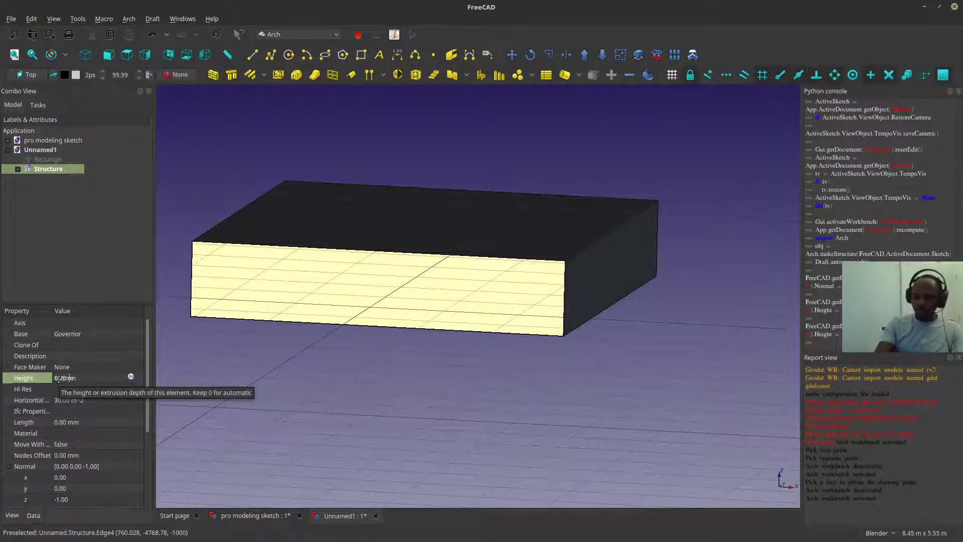
{"action": "middle_click_drag", "start_coordinate": [555, 222], "coordinate": [537, 257]}
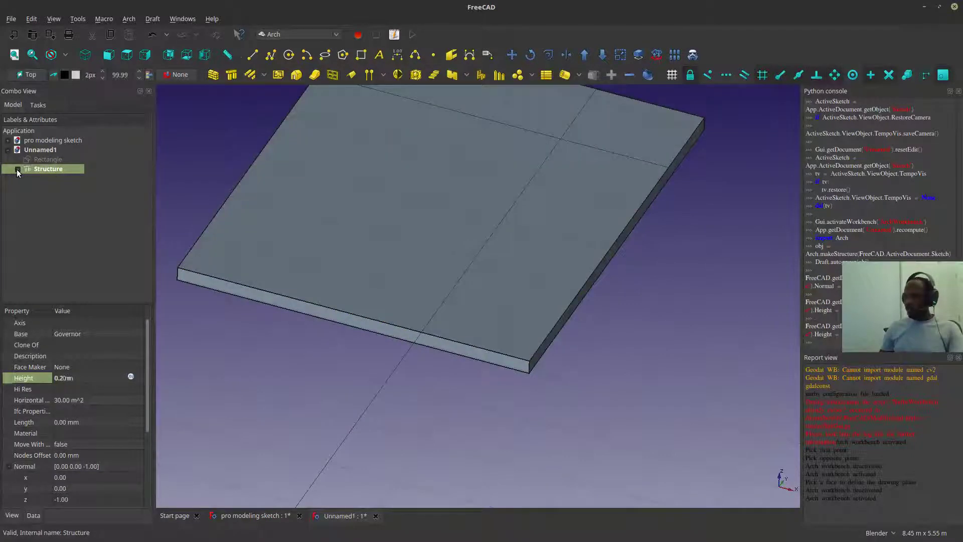
- Make the Governor sketch nested under the structure visible
{"action": "left_click", "coordinate": [18, 169]}
{"action": "left_click", "coordinate": [51, 178]}
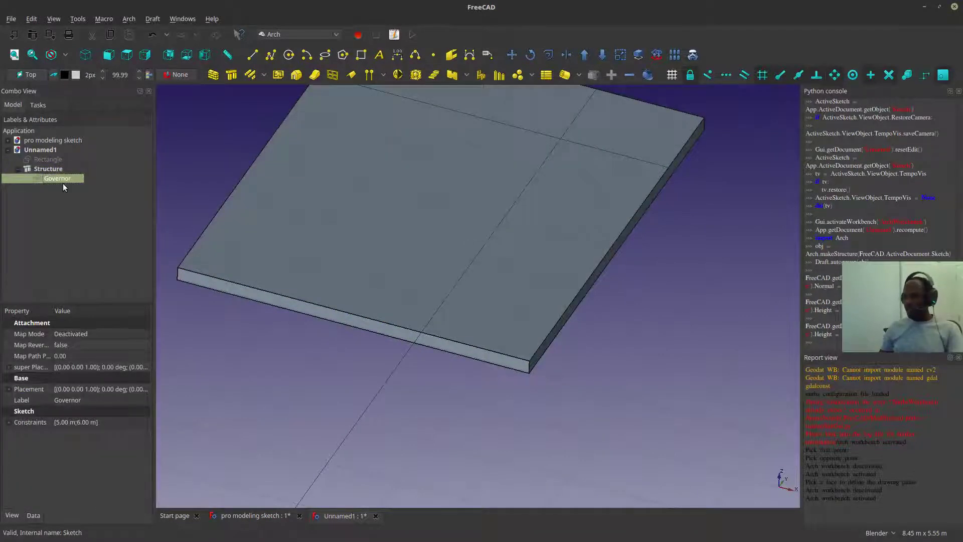
{"action": "key", "text": "space"}
{"action": "middle_click_drag", "start_coordinate": [323, 335], "coordinate": [62, 205]}
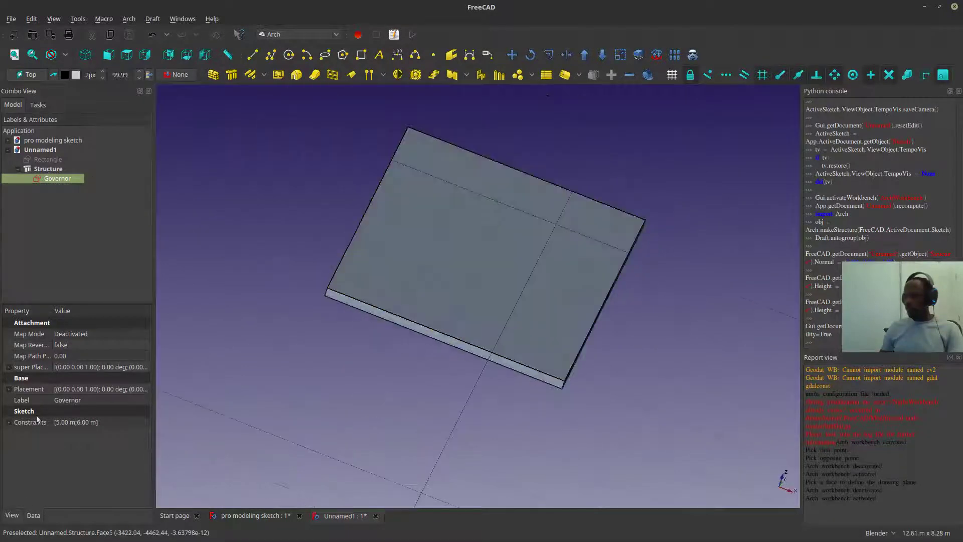
- Set the Governor sketch's shape color to orange (255, 85, 0)
{"action": "left_click", "coordinate": [12, 515]}
{"action": "left_click", "coordinate": [93, 497]}
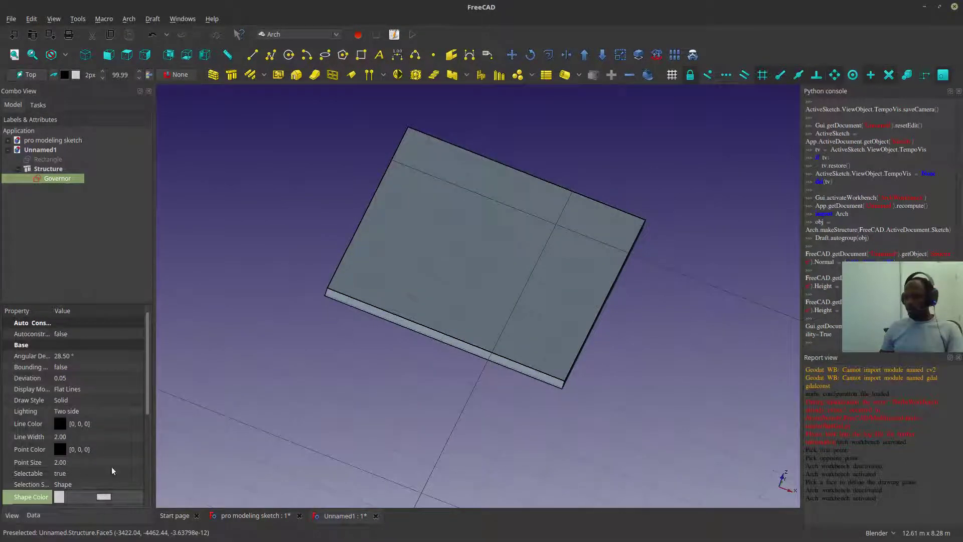
{"action": "left_click", "coordinate": [102, 496]}
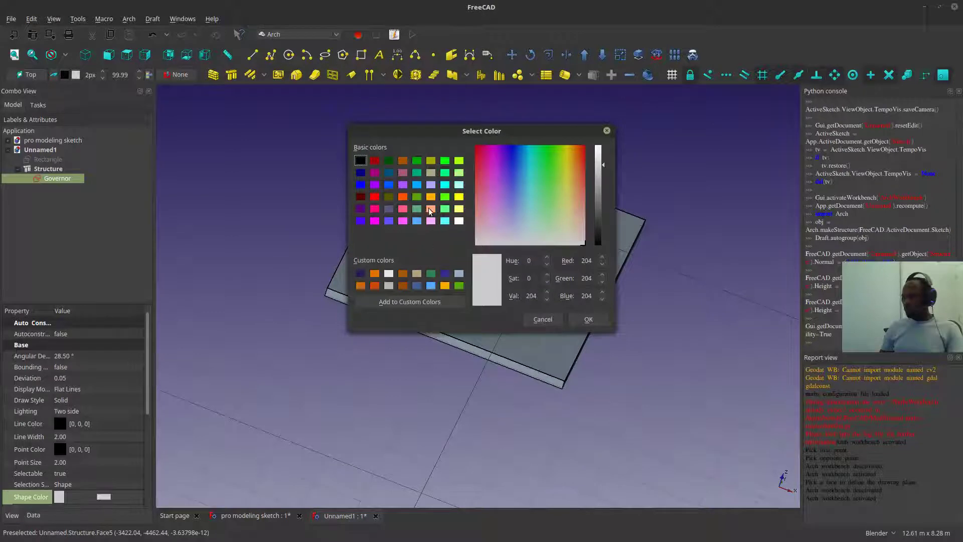
{"action": "left_click", "coordinate": [403, 197]}
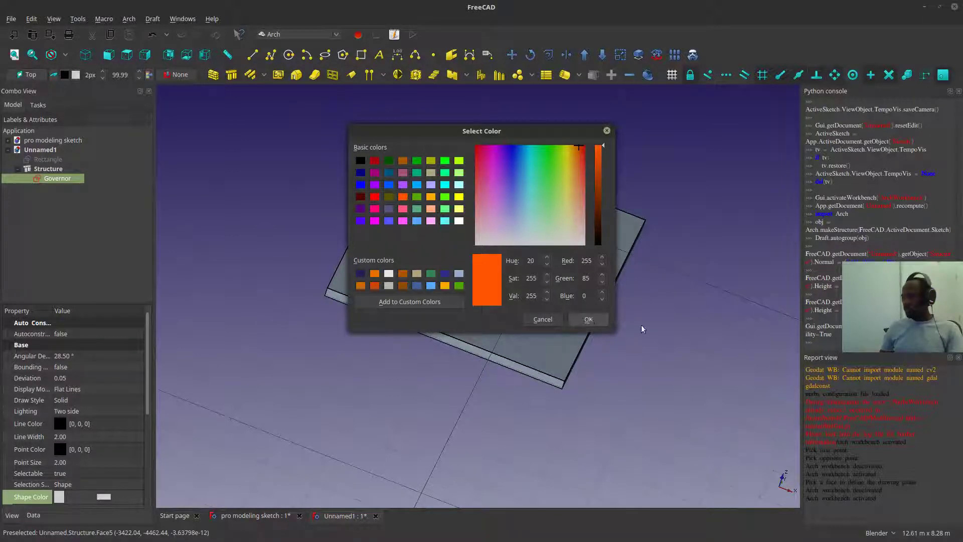
{"action": "left_click", "coordinate": [589, 319]}
{"action": "middle_click_drag", "start_coordinate": [699, 338], "coordinate": [333, 351]}
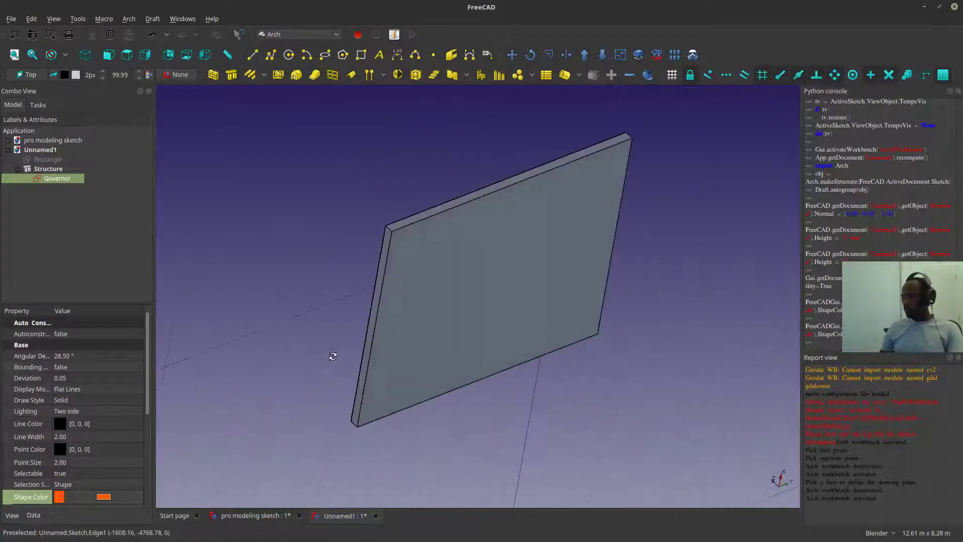
{"action": "middle_click_drag", "start_coordinate": [652, 157], "coordinate": [392, 317]}
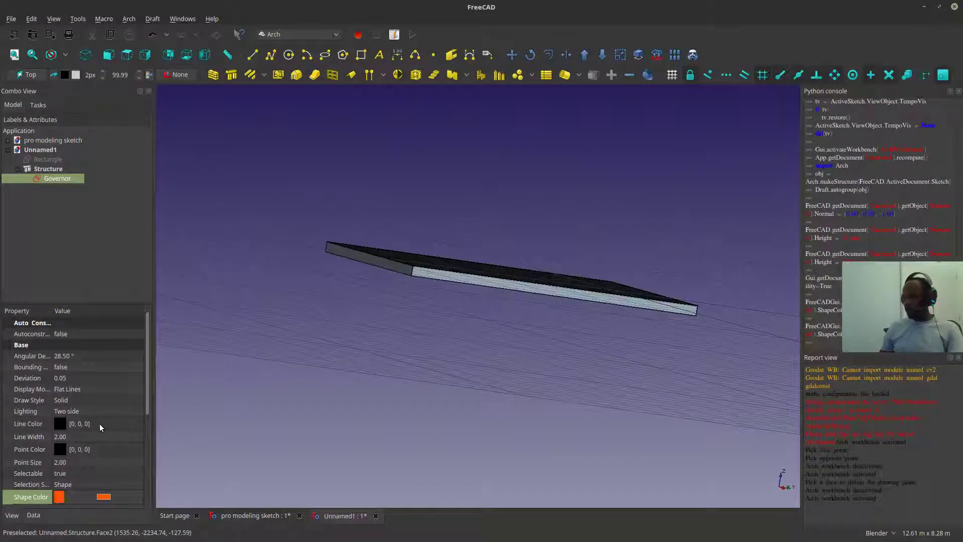
- Thicken the Governor sketch's lines to a line width of 8.00
{"action": "left_click", "coordinate": [92, 436]}
{"action": "scroll", "coordinate": [93, 436], "scroll_direction": "up", "scroll_amount": 5}
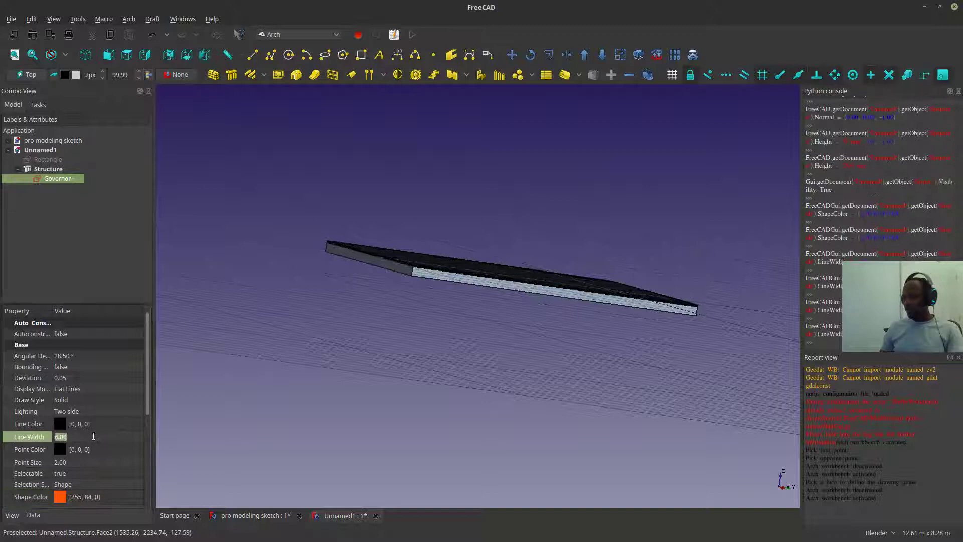
{"action": "left_click", "coordinate": [383, 299]}
{"action": "middle_click_drag", "start_coordinate": [383, 299], "coordinate": [445, 336]}
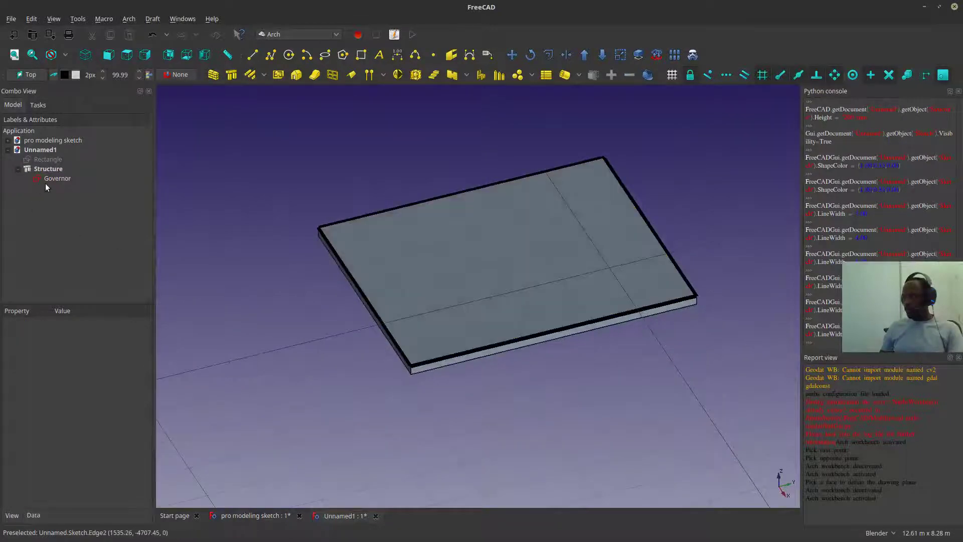
- Set the Governor sketch's line color to orange (255, 85, 0)
{"action": "left_click", "coordinate": [54, 178]}
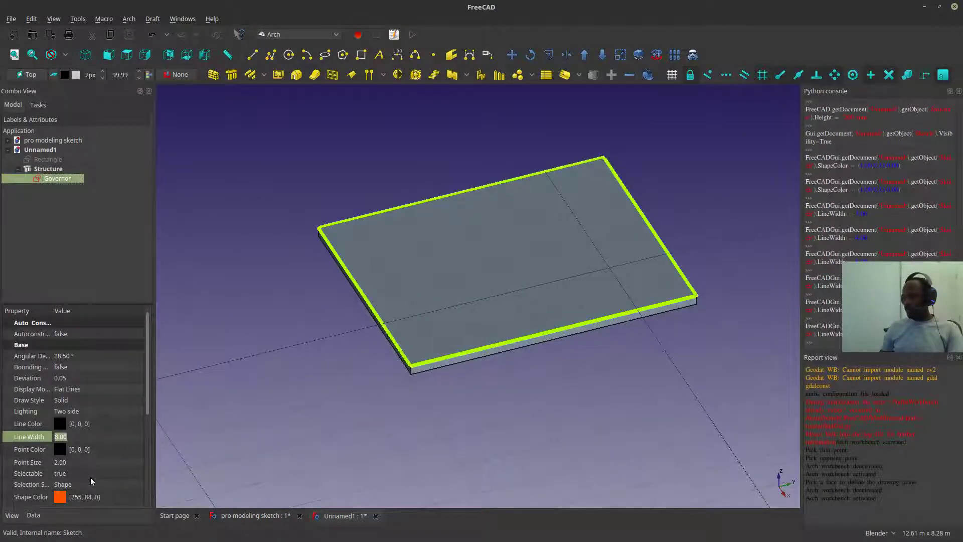
{"action": "left_click", "coordinate": [102, 424]}
{"action": "left_click", "coordinate": [104, 424]}
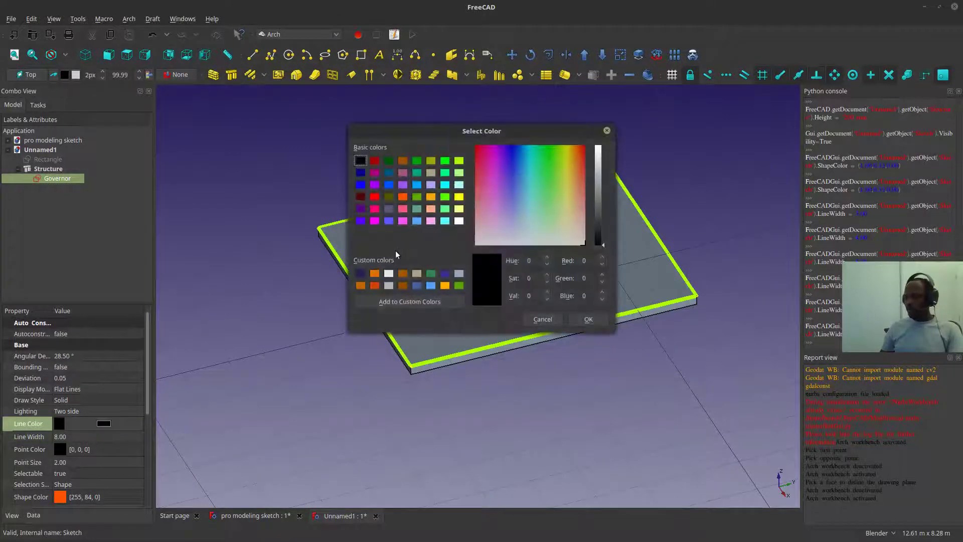
{"action": "left_click", "coordinate": [403, 197]}
{"action": "left_click", "coordinate": [592, 320]}
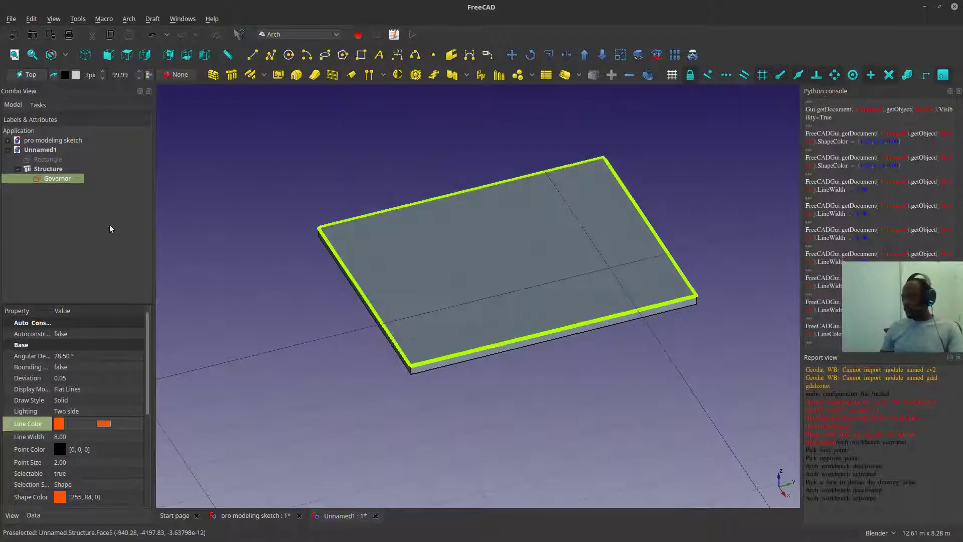
- Change the Governor sketch's shape color to light grey (229, 229, 229)
{"action": "left_click", "coordinate": [86, 498]}
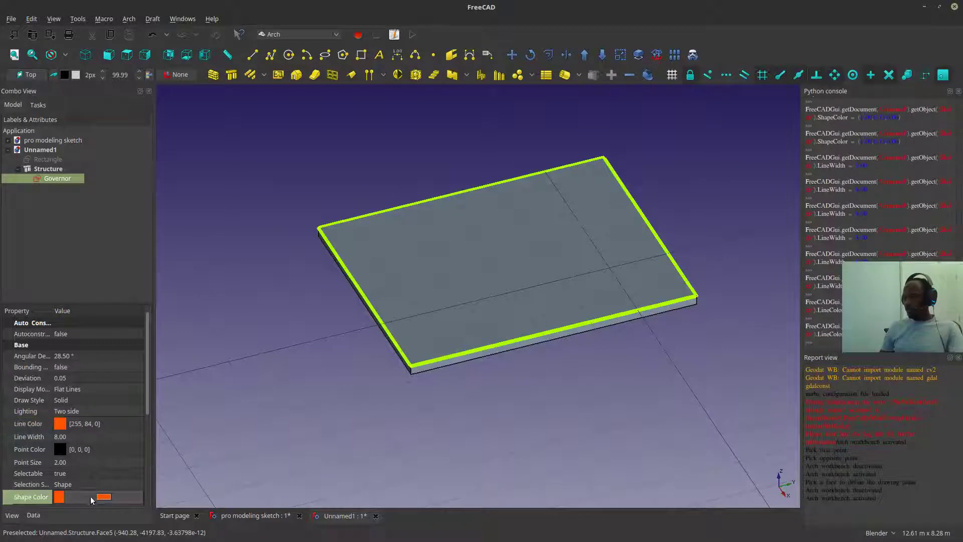
{"action": "left_click", "coordinate": [85, 498]}
{"action": "left_click", "coordinate": [390, 274]}
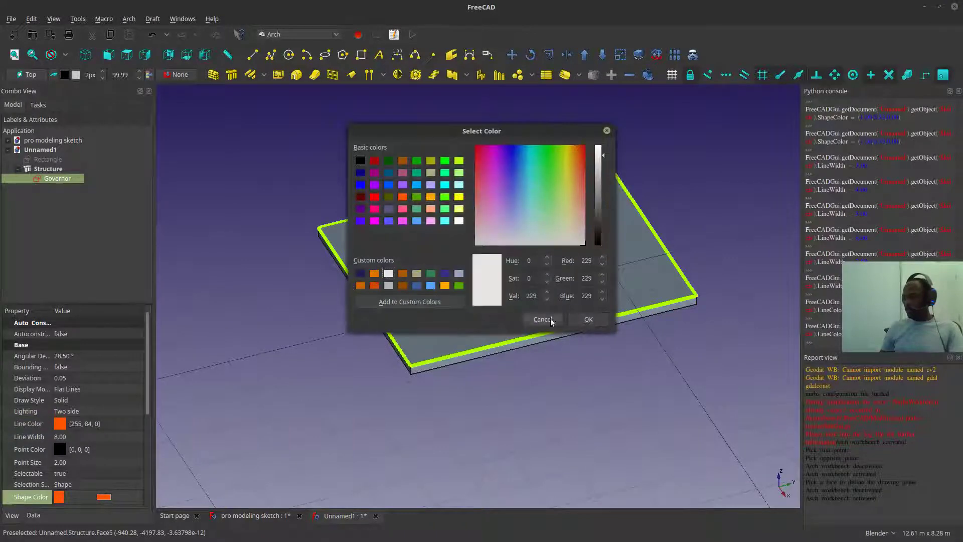
{"action": "left_click", "coordinate": [589, 319]}
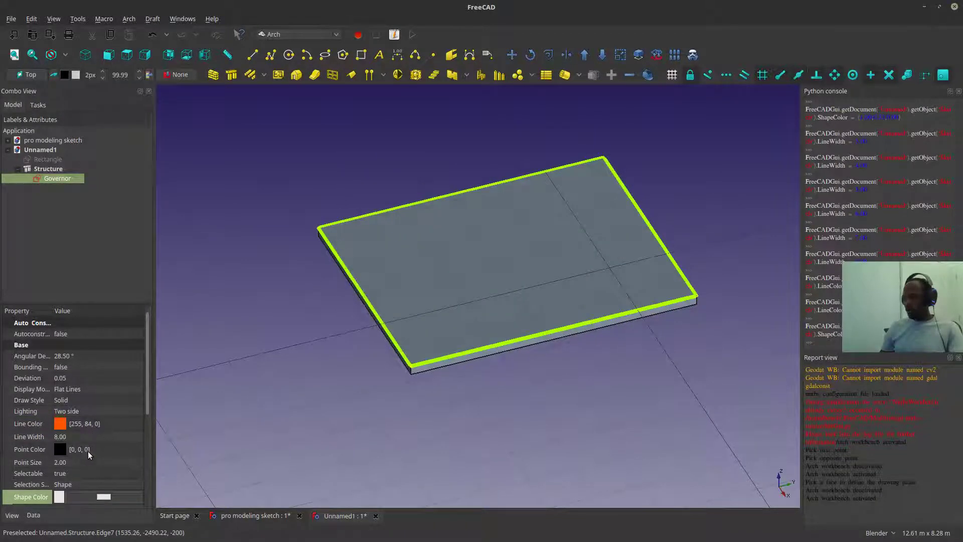
- Reduce the Governor sketch's line width to 5.00
{"action": "scroll", "coordinate": [88, 437], "scroll_direction": "down", "scroll_amount": 2}
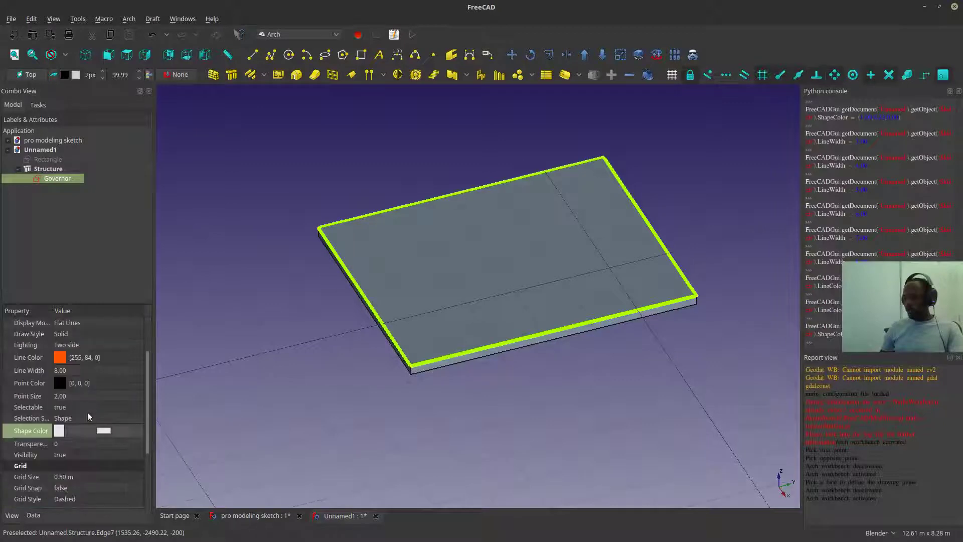
{"action": "left_click", "coordinate": [92, 374]}
{"action": "left_click", "coordinate": [398, 368]}
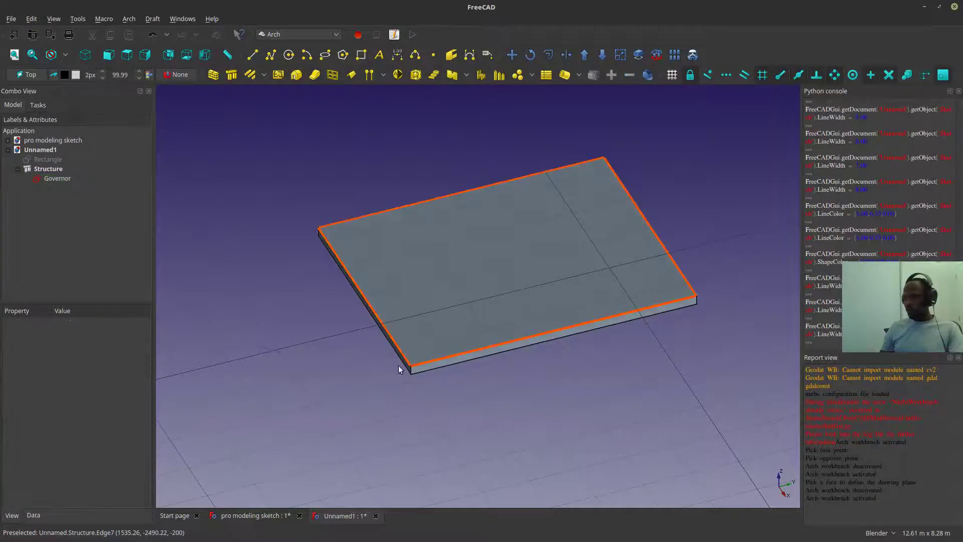
{"action": "middle_click_drag", "start_coordinate": [398, 368], "coordinate": [596, 325]}
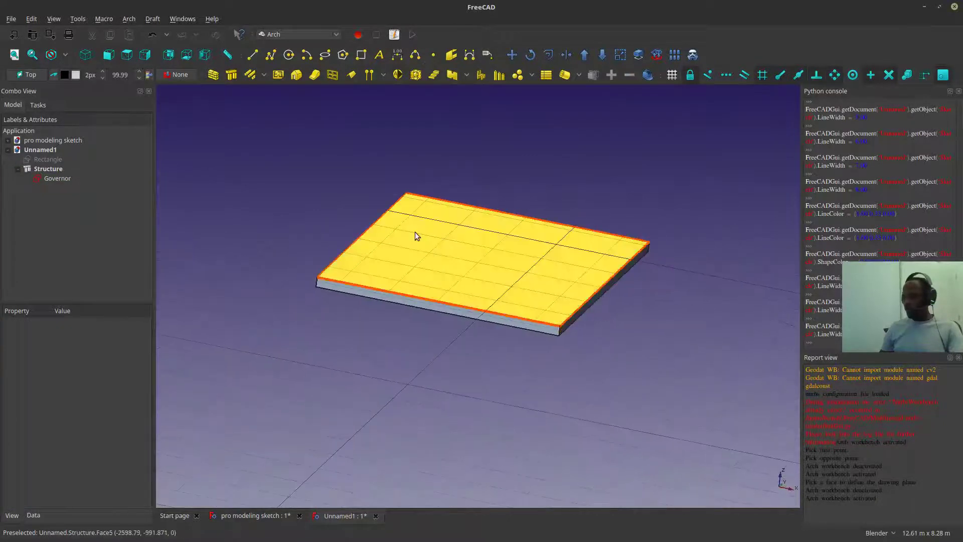
{"action": "middle_click_drag", "start_coordinate": [356, 303], "coordinate": [339, 294]}
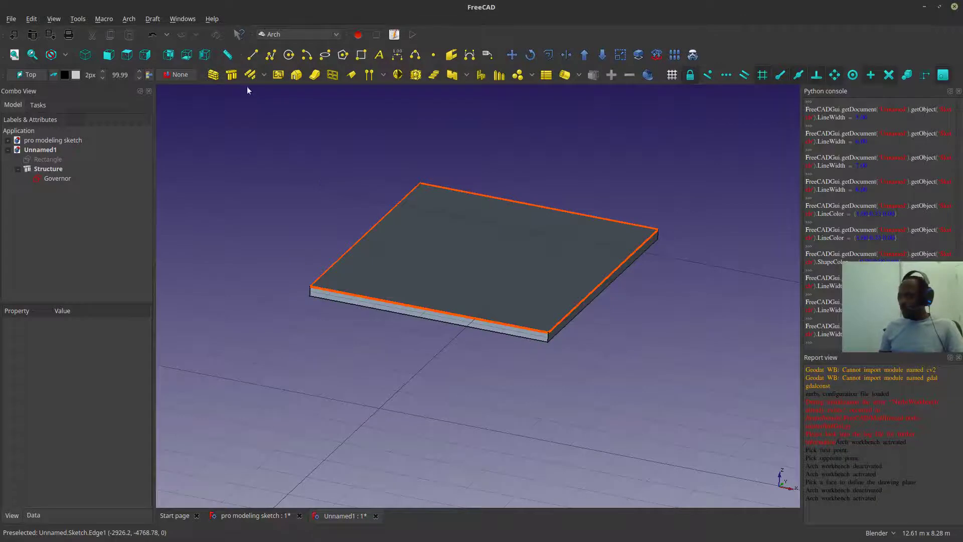
- Create an Arch Wall from the Governor sketch so that walls follow the slab's outline
{"action": "left_click", "coordinate": [213, 76]}
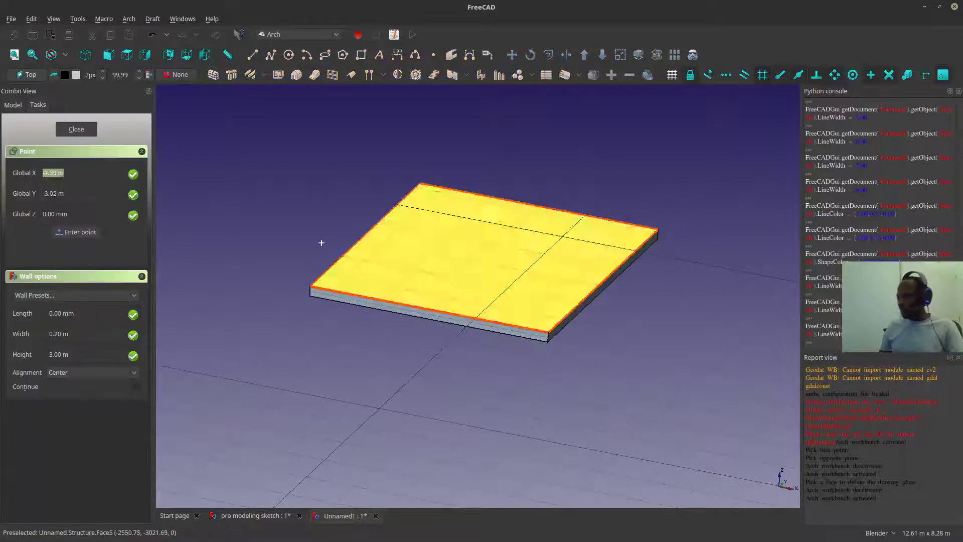
{"action": "key", "text": "Escape"}
{"action": "left_click", "coordinate": [60, 180]}
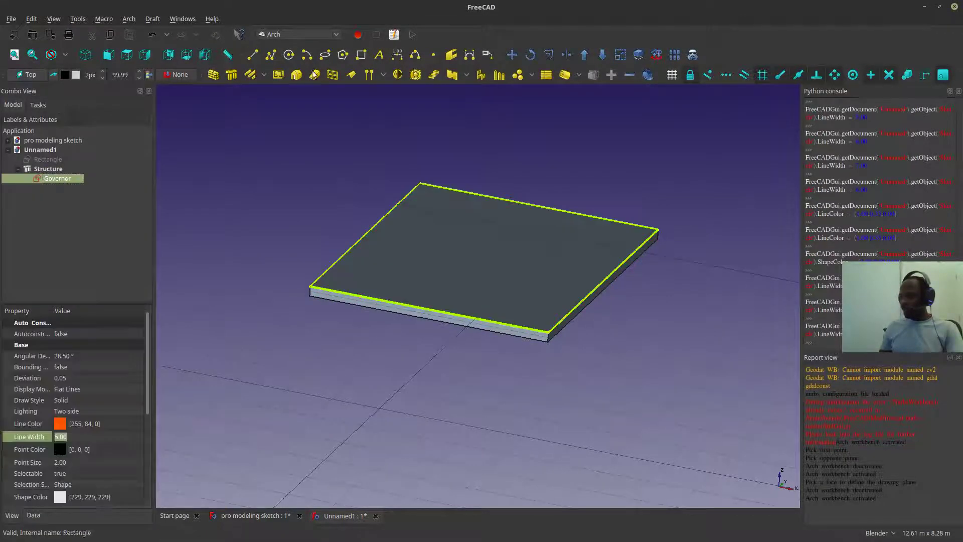
{"action": "left_click", "coordinate": [213, 75]}
{"action": "scroll", "coordinate": [551, 340], "scroll_direction": "down", "scroll_amount": 3}
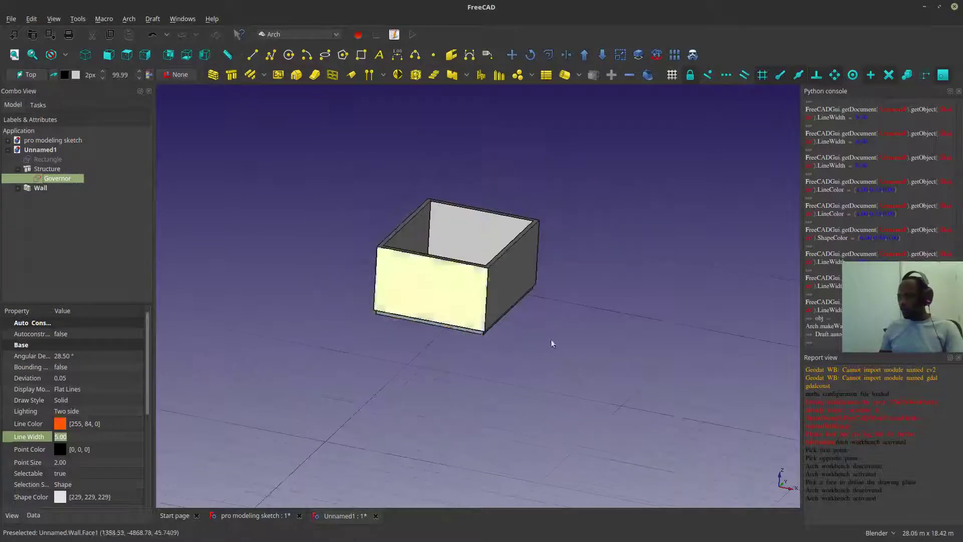
{"action": "middle_click_drag", "start_coordinate": [551, 339], "coordinate": [457, 345]}
{"action": "scroll", "coordinate": [468, 242], "scroll_direction": "up", "scroll_amount": 3}
{"action": "scroll", "coordinate": [456, 344], "scroll_direction": "down", "scroll_amount": 2}
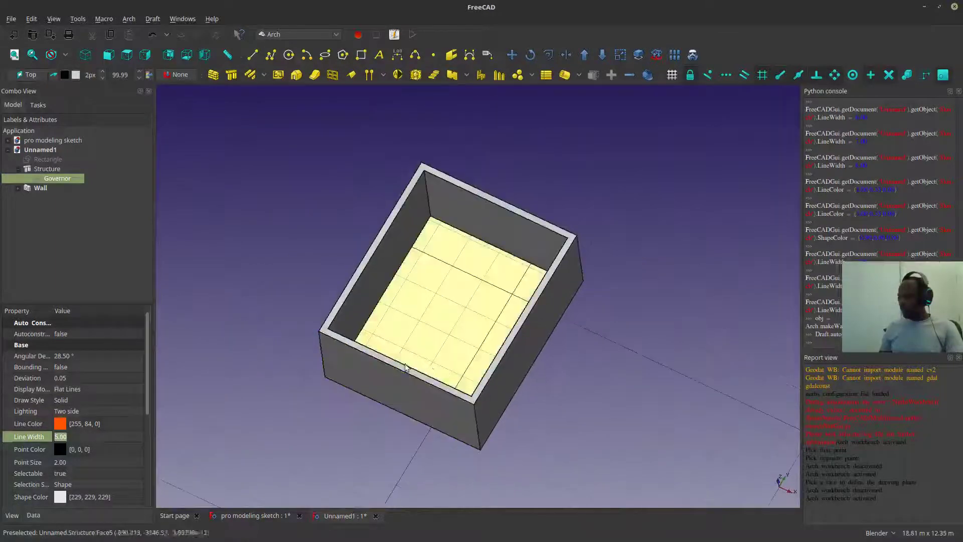
{"action": "left_click", "coordinate": [247, 200]}
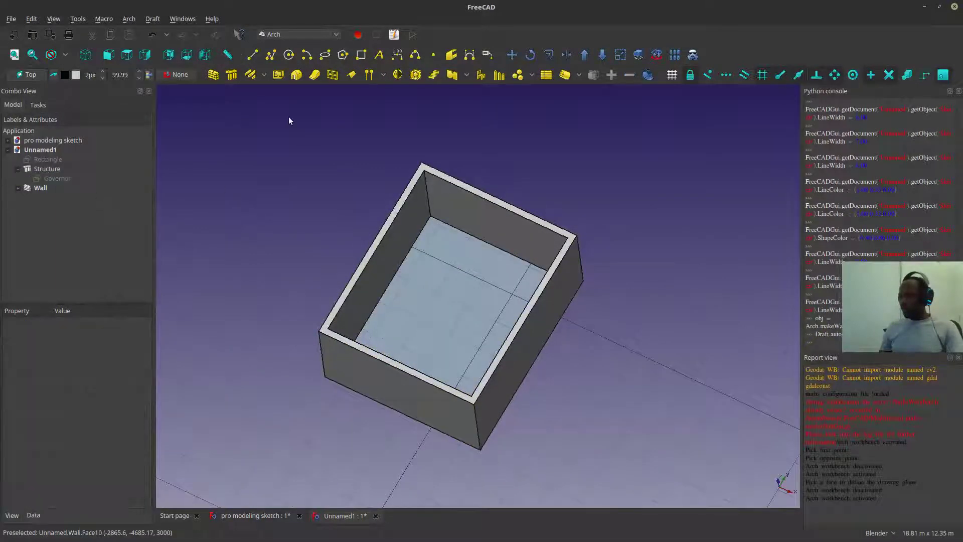
- Align the working plane to the wall's front outer face and create a section plane on it
{"action": "middle_click_drag", "start_coordinate": [387, 327], "coordinate": [439, 356]}
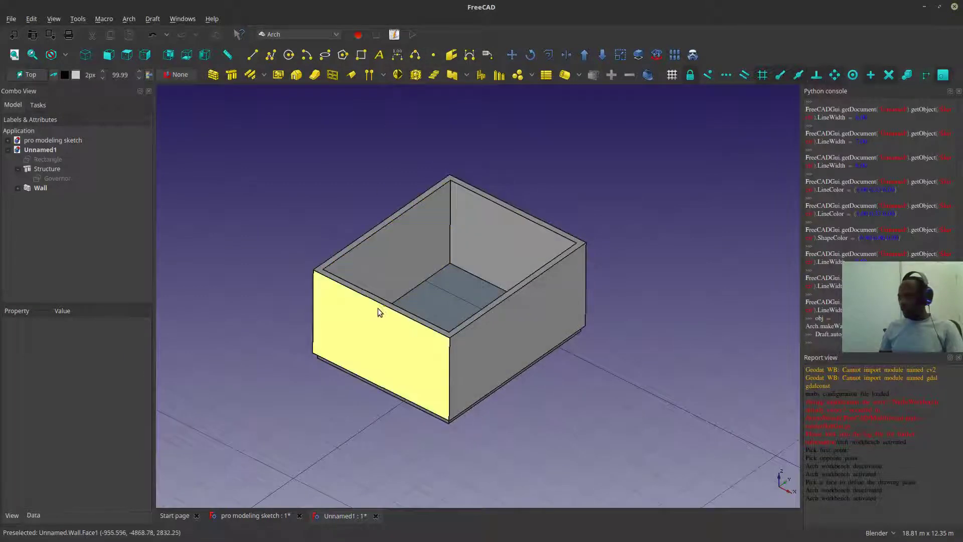
{"action": "left_click", "coordinate": [375, 336]}
{"action": "left_click", "coordinate": [30, 75]}
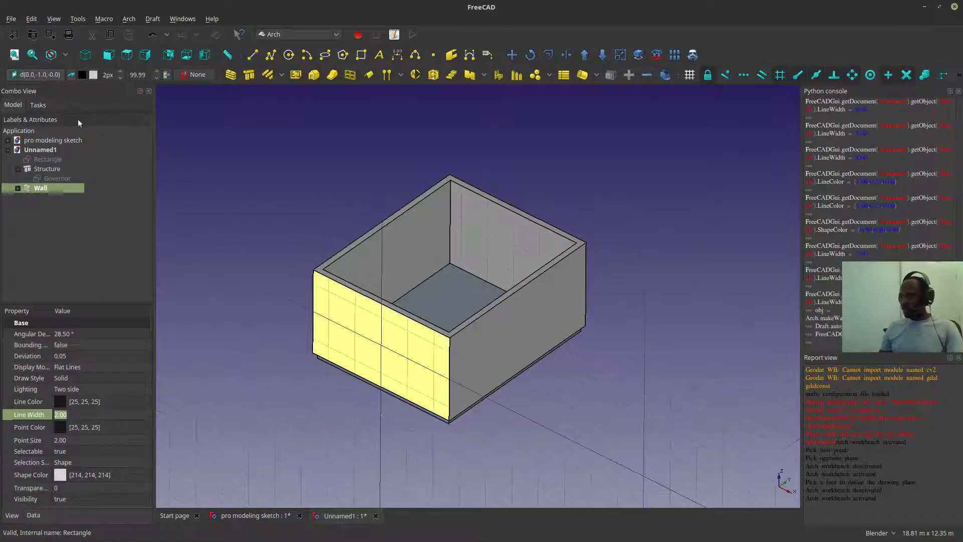
{"action": "left_click", "coordinate": [273, 219]}
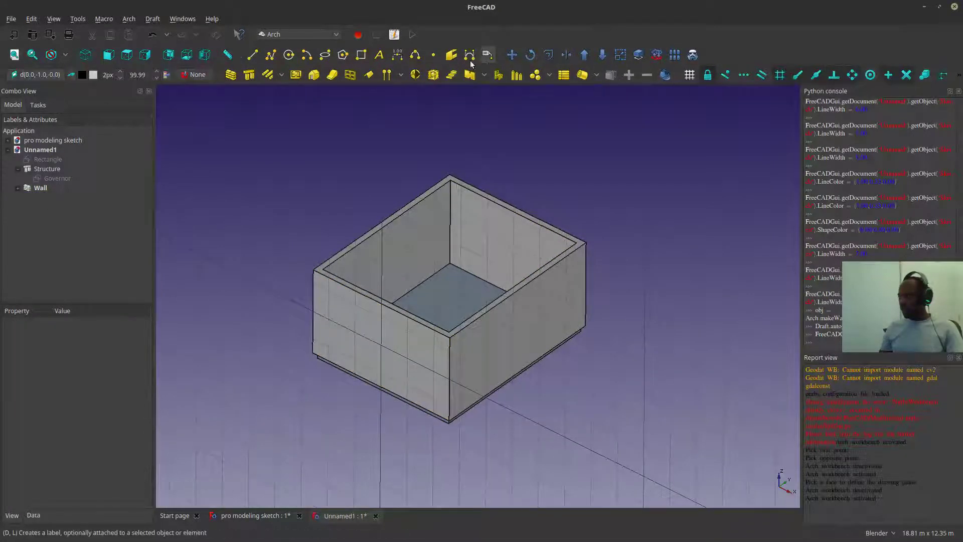
{"action": "left_click", "coordinate": [415, 75]}
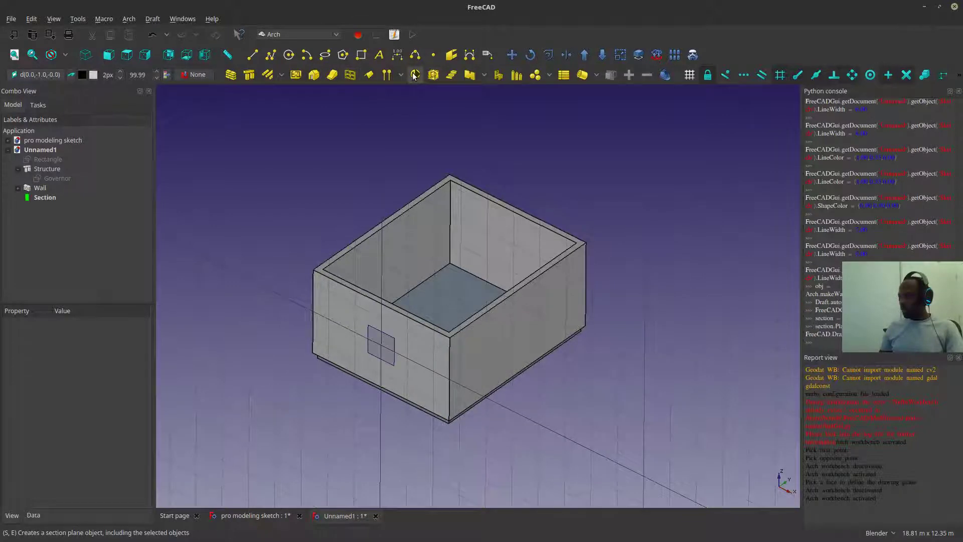
- Set the section plane's display height to 4.00 m and its display length to 7.00 m
{"action": "left_click", "coordinate": [36, 197]}
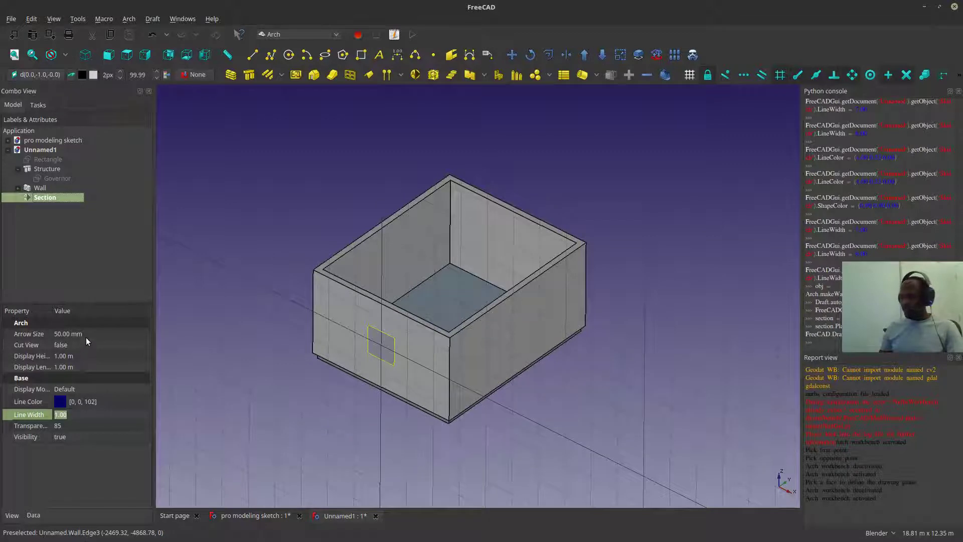
{"action": "left_click", "coordinate": [70, 356]}
{"action": "scroll", "coordinate": [72, 356], "scroll_direction": "up", "scroll_amount": 3}
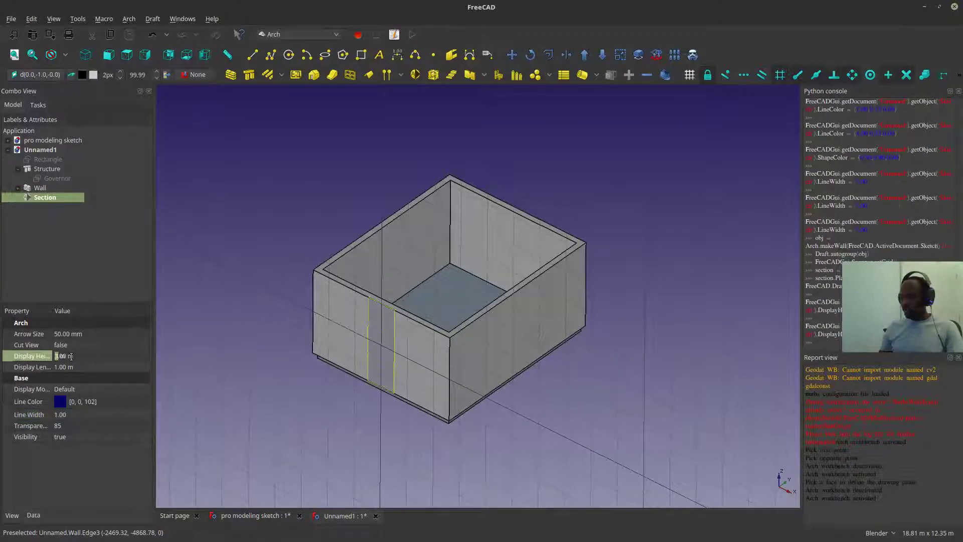
{"action": "left_click", "coordinate": [74, 367]}
{"action": "scroll", "coordinate": [74, 366], "scroll_direction": "up", "scroll_amount": 6}
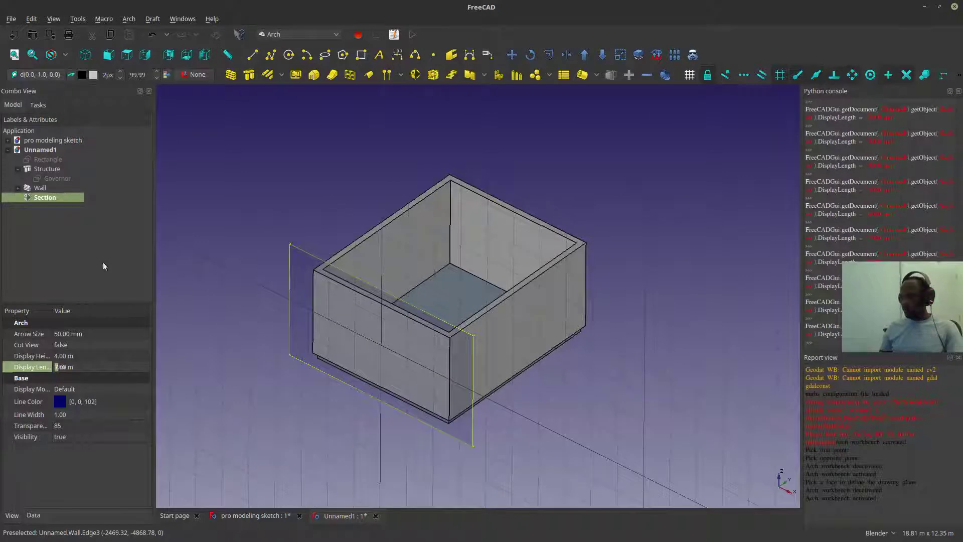
- Move the section plane into the building by setting its placement's y position to -1.87 m
{"action": "left_click", "coordinate": [33, 515]}
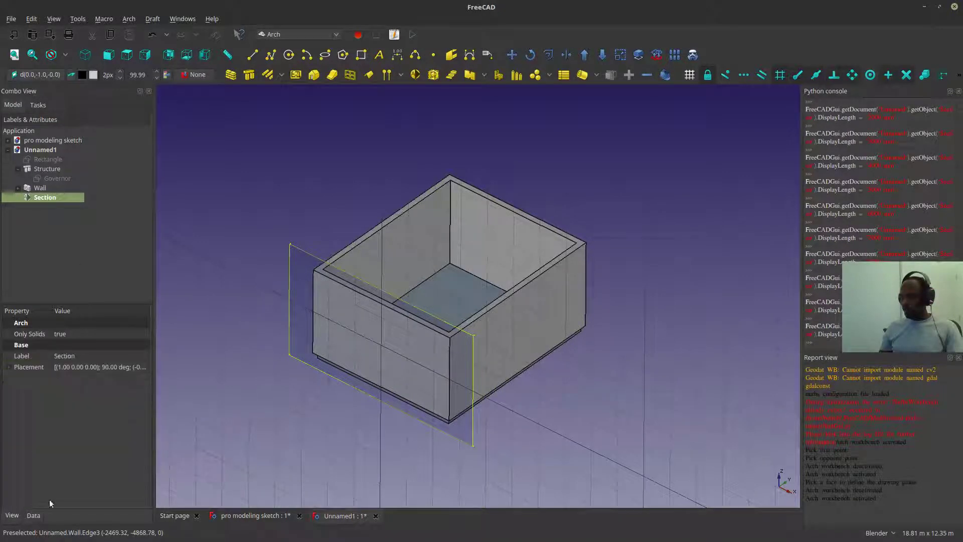
{"action": "left_click", "coordinate": [10, 366]}
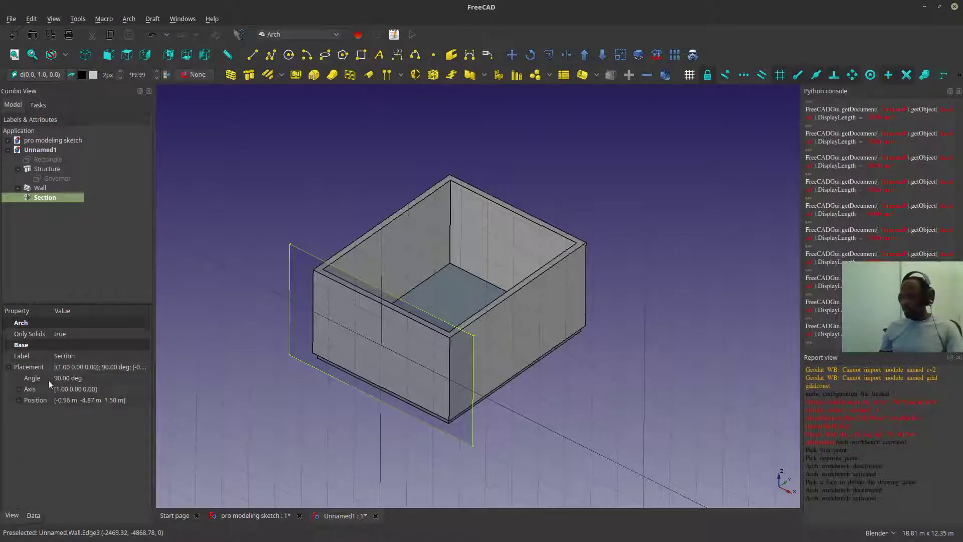
{"action": "left_click", "coordinate": [18, 400]}
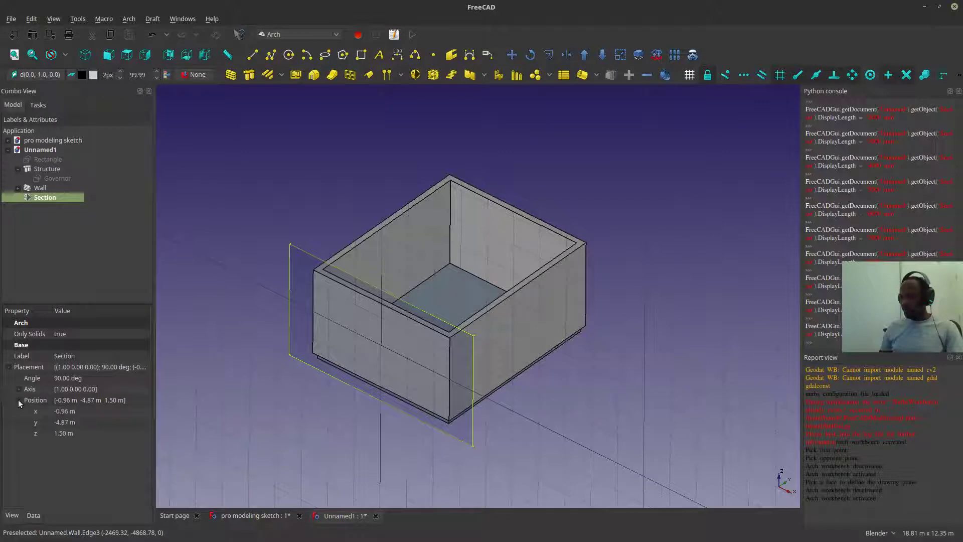
{"action": "left_click", "coordinate": [86, 424]}
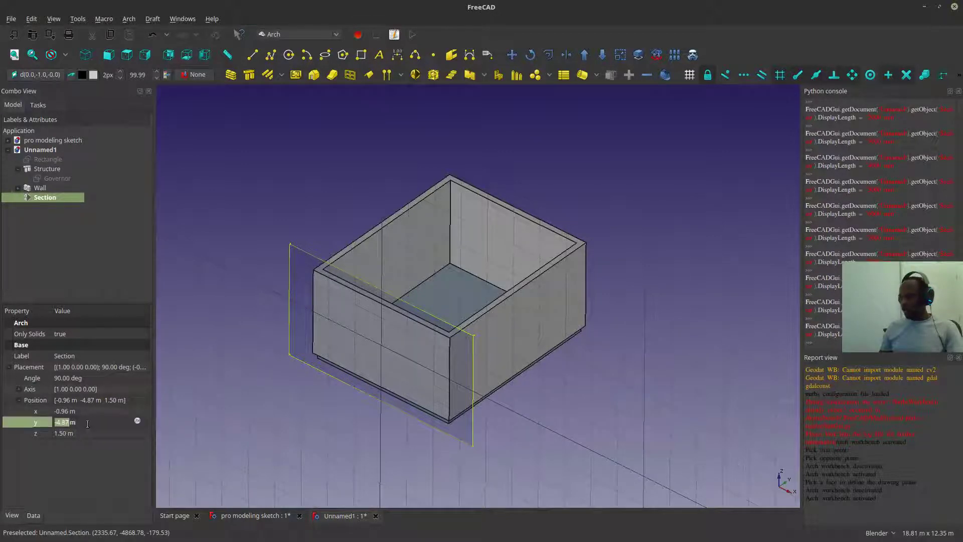
{"action": "scroll", "coordinate": [87, 424], "scroll_direction": "up", "scroll_amount": 3}
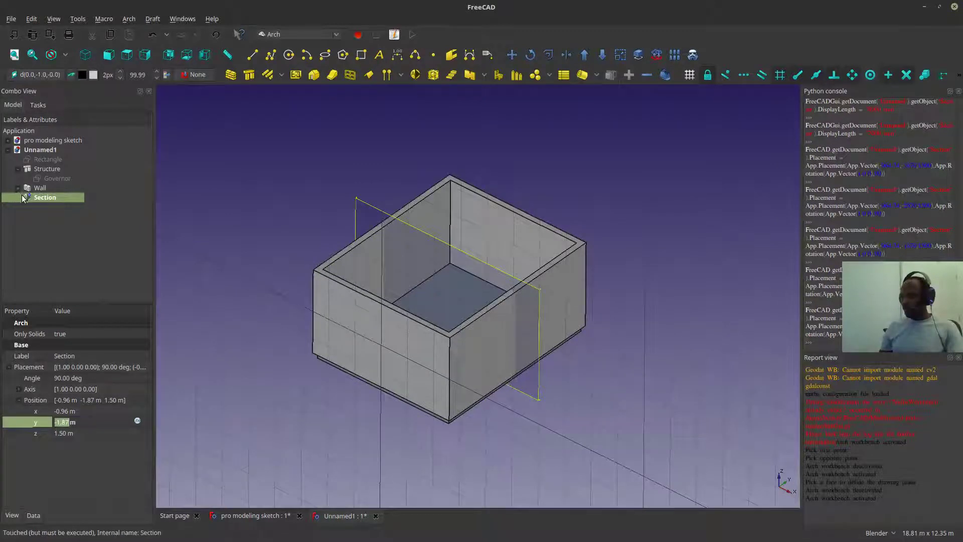
{"action": "left_click", "coordinate": [17, 169]}
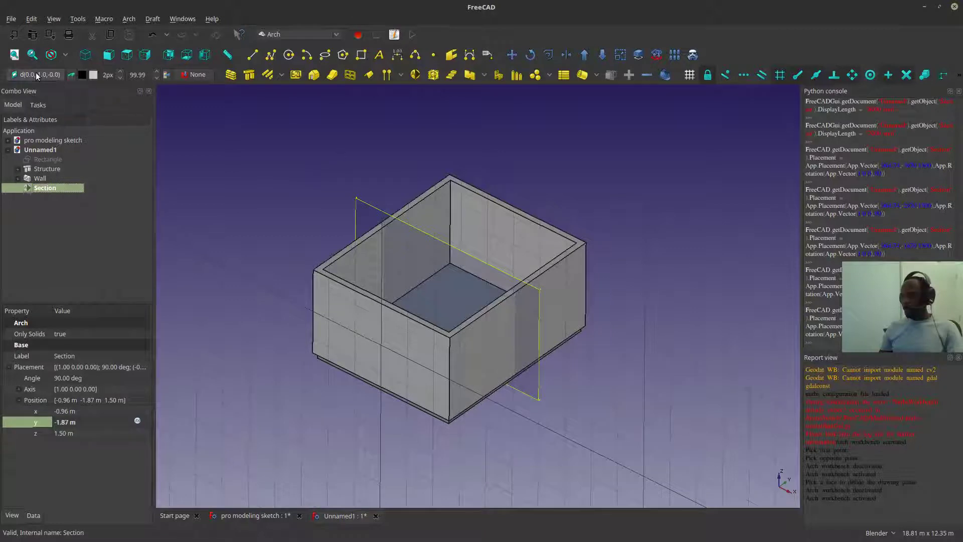
- Reset the working plane to Top
{"action": "left_click", "coordinate": [37, 75]}
{"action": "left_click", "coordinate": [35, 191]}
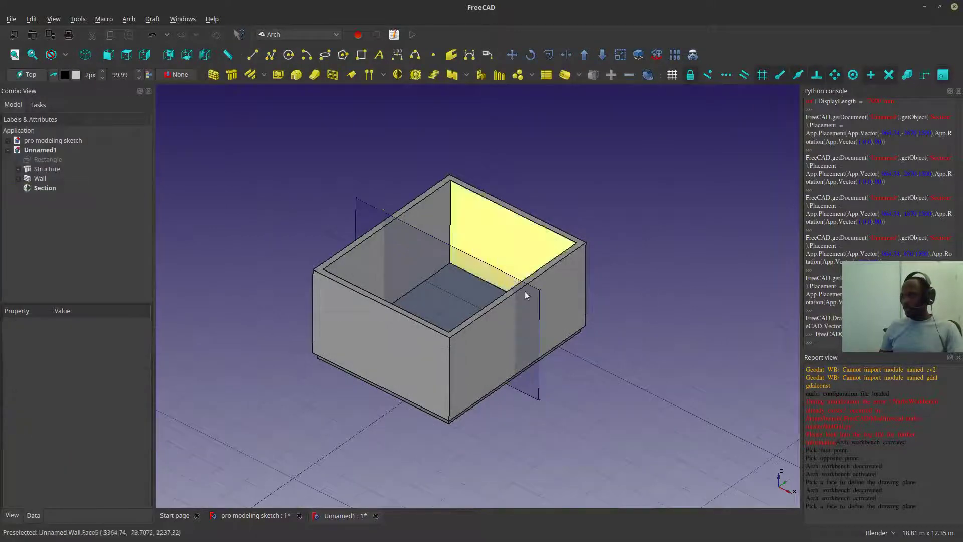
{"action": "middle_click_drag", "start_coordinate": [525, 291], "coordinate": [507, 366]}
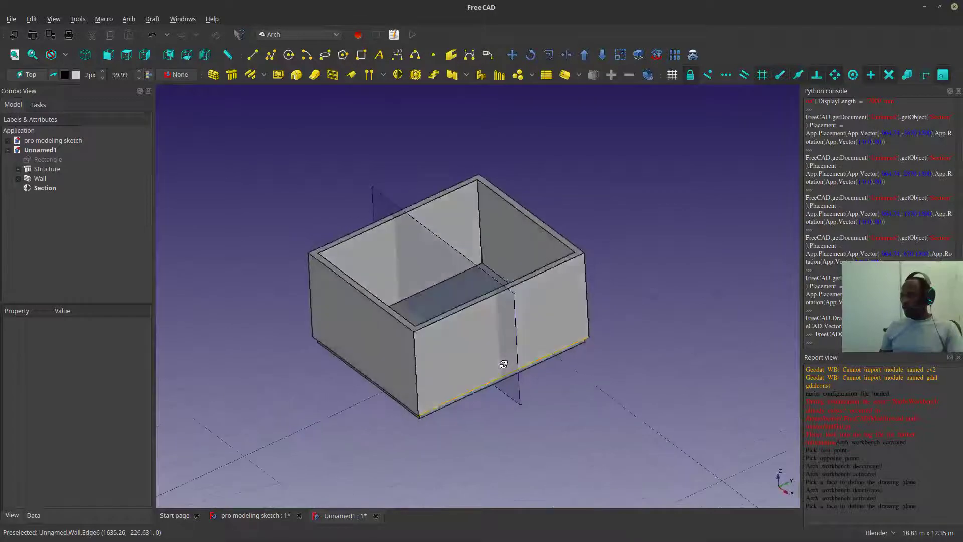
- Set the section plane's arrow size to 1.10 m so its viewing direction is shown
{"action": "left_click", "coordinate": [476, 271]}
{"action": "left_click", "coordinate": [11, 516]}
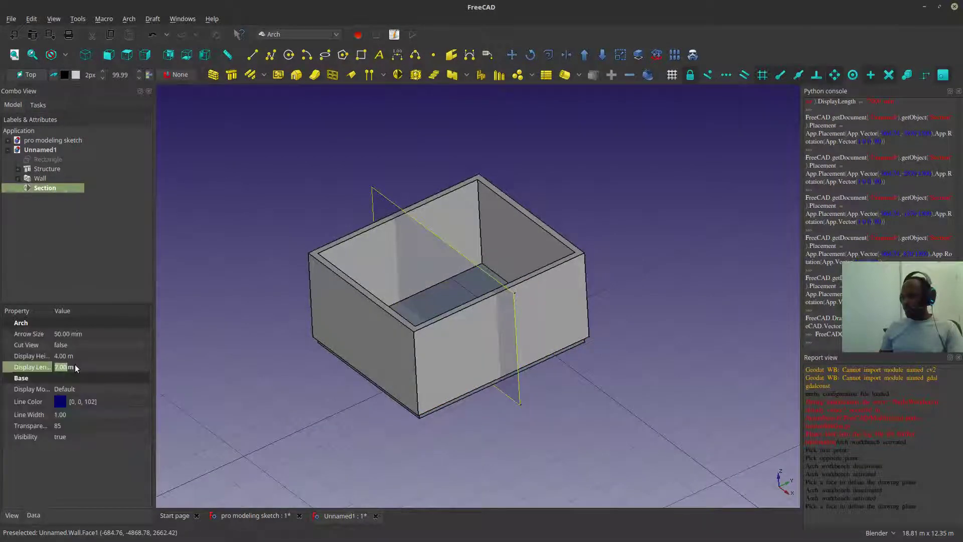
{"action": "left_click", "coordinate": [70, 333]}
{"action": "scroll", "coordinate": [91, 334], "scroll_direction": "up", "scroll_amount": 5}
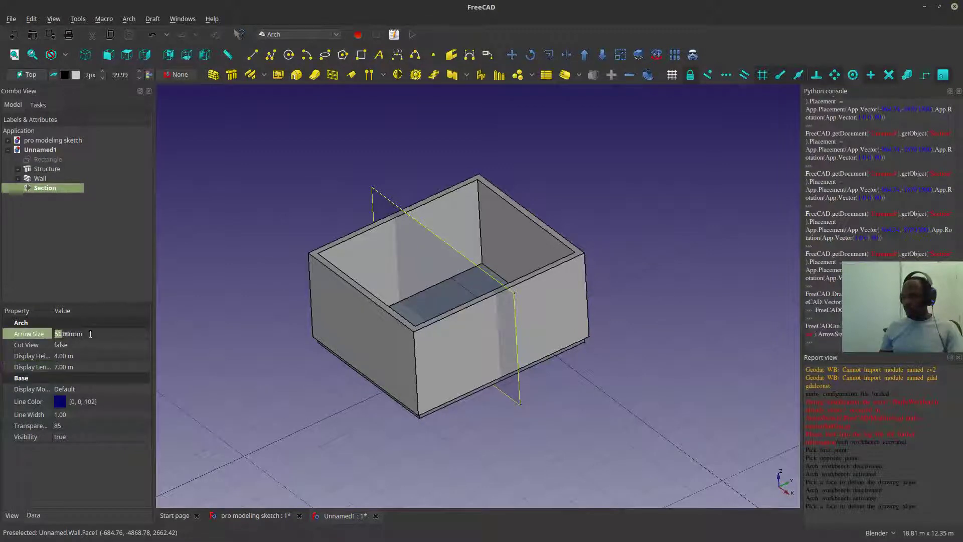
{"action": "scroll", "coordinate": [90, 334], "scroll_direction": "up", "scroll_amount": 5}
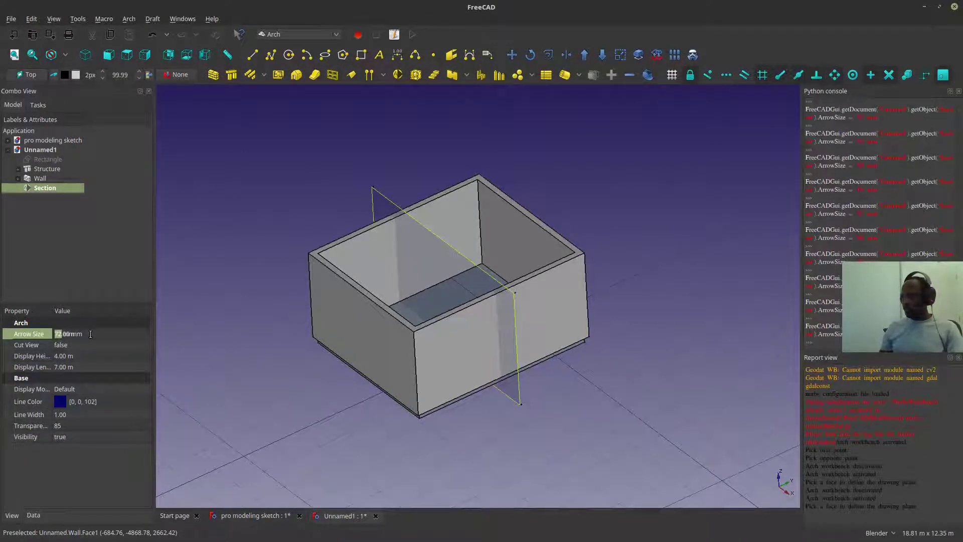
{"action": "scroll", "coordinate": [90, 334], "scroll_direction": "up", "scroll_amount": 4}
{"action": "scroll", "coordinate": [90, 334], "scroll_direction": "up", "scroll_amount": 12}
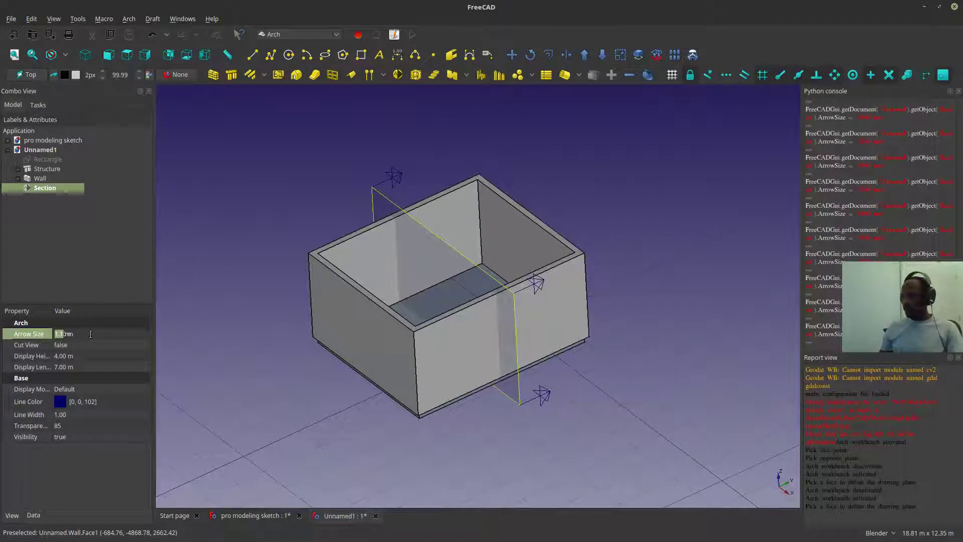
{"action": "left_click", "coordinate": [222, 278]}
{"action": "middle_click_drag", "start_coordinate": [550, 286], "coordinate": [613, 344]}
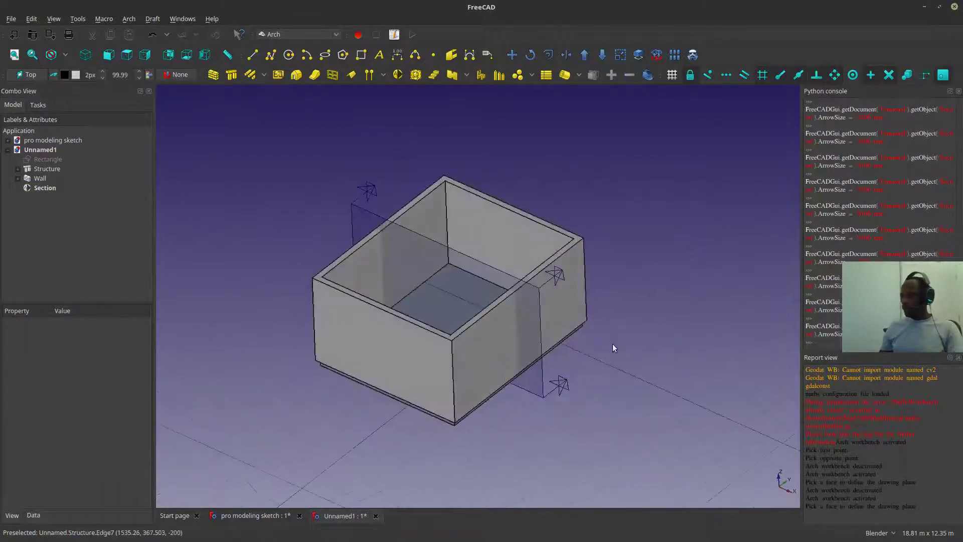
{"action": "middle_click_drag", "start_coordinate": [495, 389], "coordinate": [429, 348]}
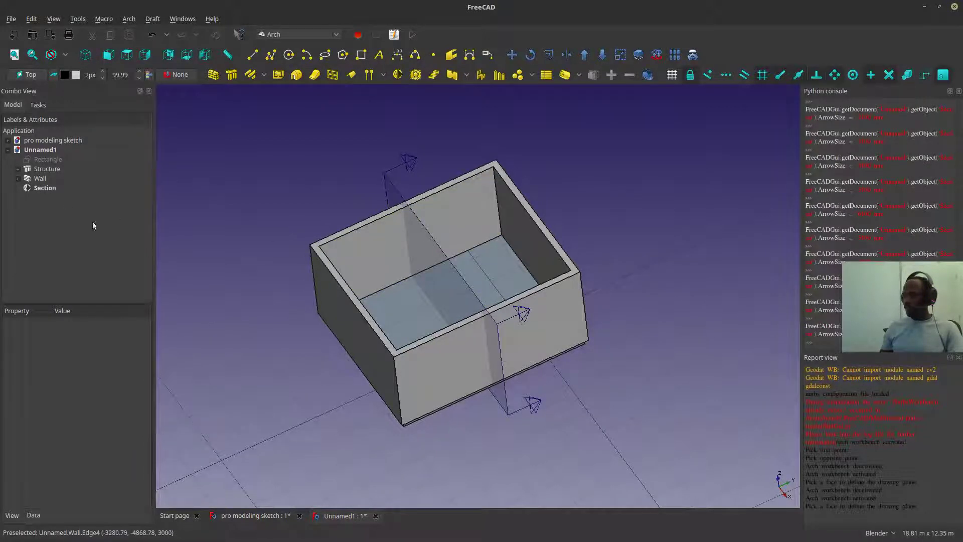
- Add the floor structure and the wall to the section plane as its cut objects
{"action": "left_click", "coordinate": [42, 170]}
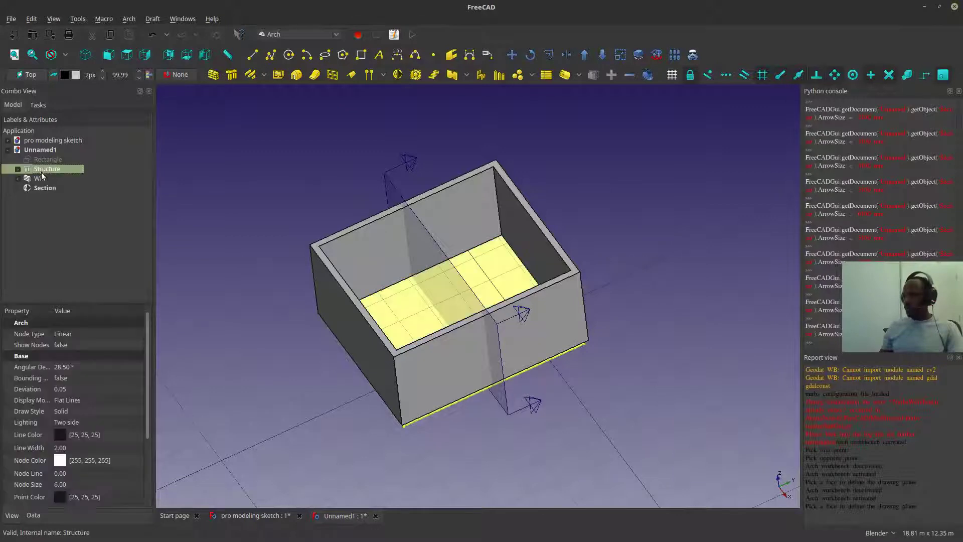
{"action": "left_click", "coordinate": [39, 179], "text": "ctrl"}
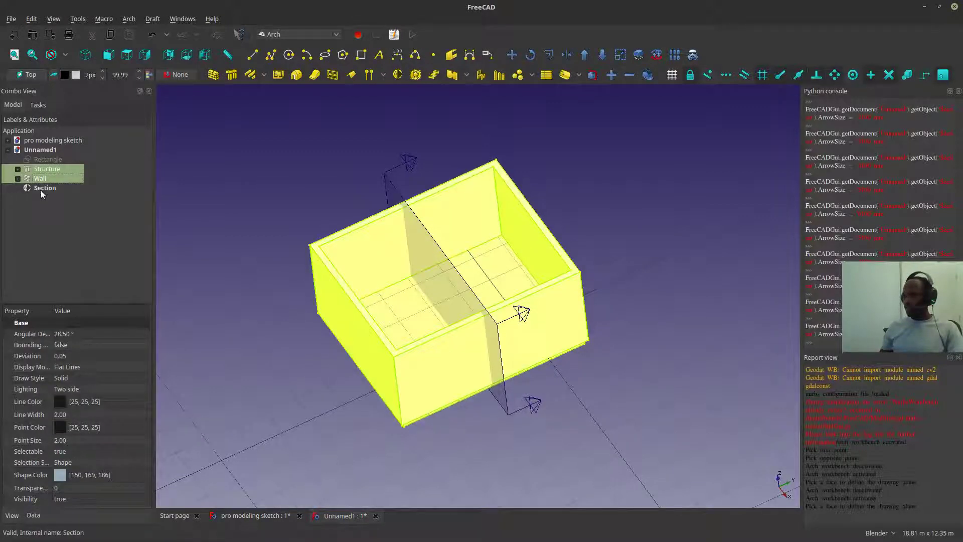
{"action": "left_click", "coordinate": [44, 189], "text": "ctrl"}
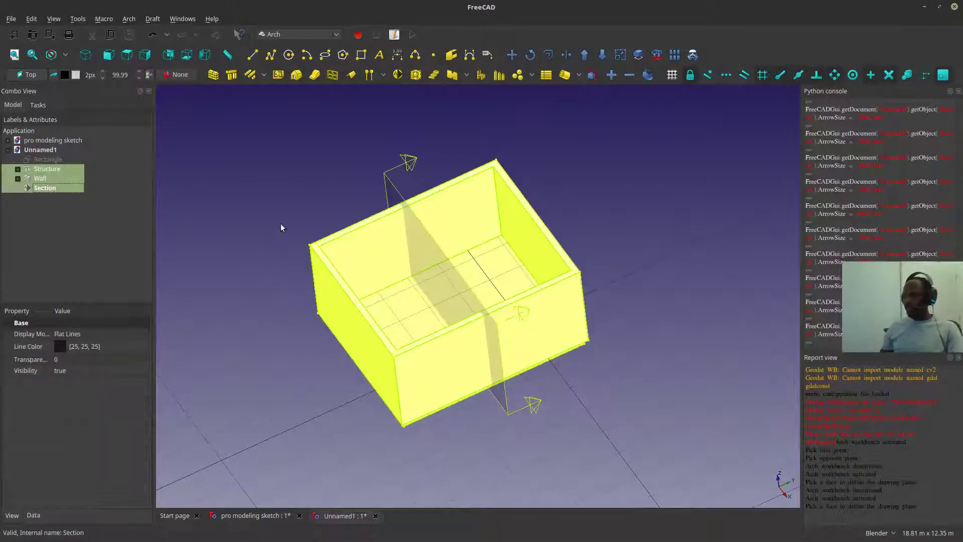
{"action": "left_click", "coordinate": [610, 75]}
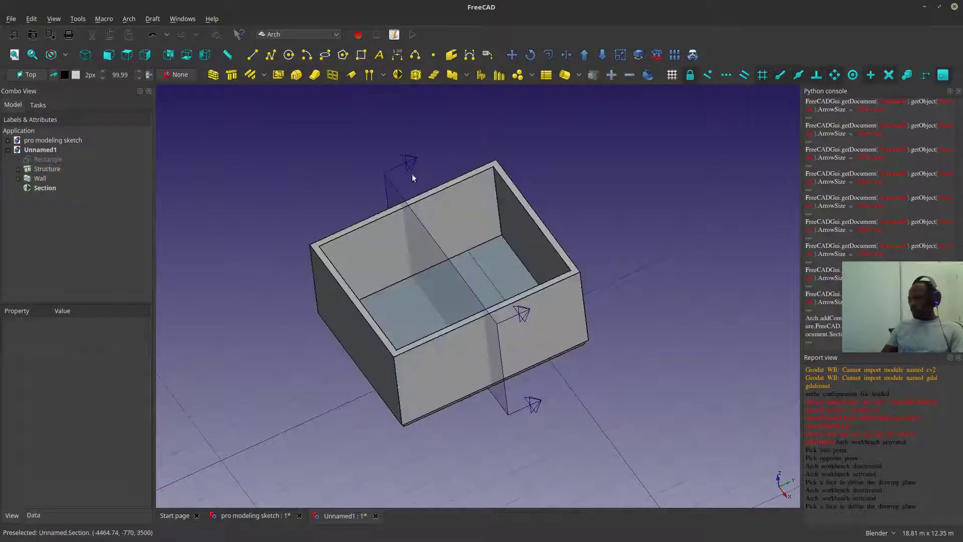
- Create a Shape 2D View from the section plane
{"action": "left_click", "coordinate": [394, 189]}
{"action": "left_click", "coordinate": [638, 55]}
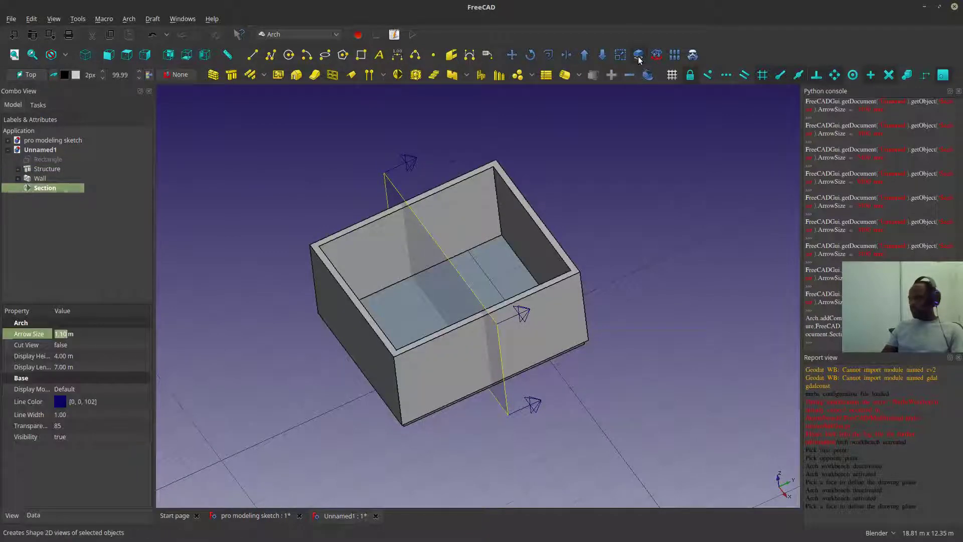
{"action": "middle_click_drag", "start_coordinate": [423, 209], "coordinate": [460, 367]}
- Move the 2D section view out beside the building by setting its placement's x position to 7.10 m
{"action": "left_click", "coordinate": [50, 197]}
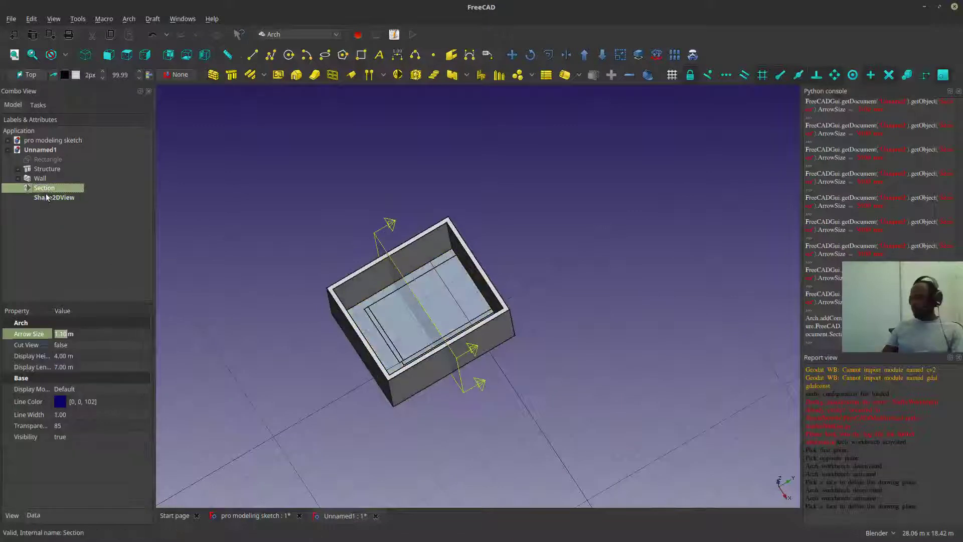
{"action": "left_click", "coordinate": [33, 515]}
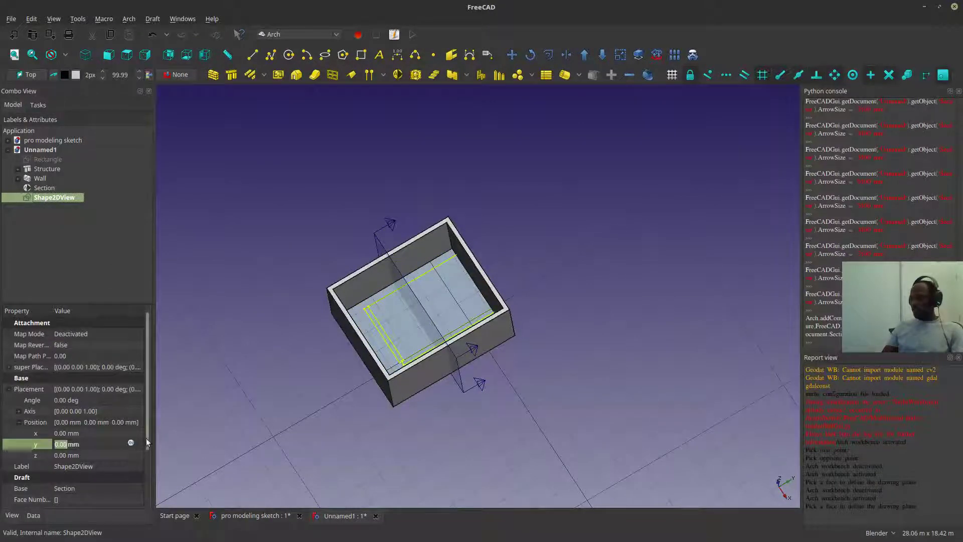
{"action": "scroll", "coordinate": [143, 452], "scroll_direction": "down", "scroll_amount": 3}
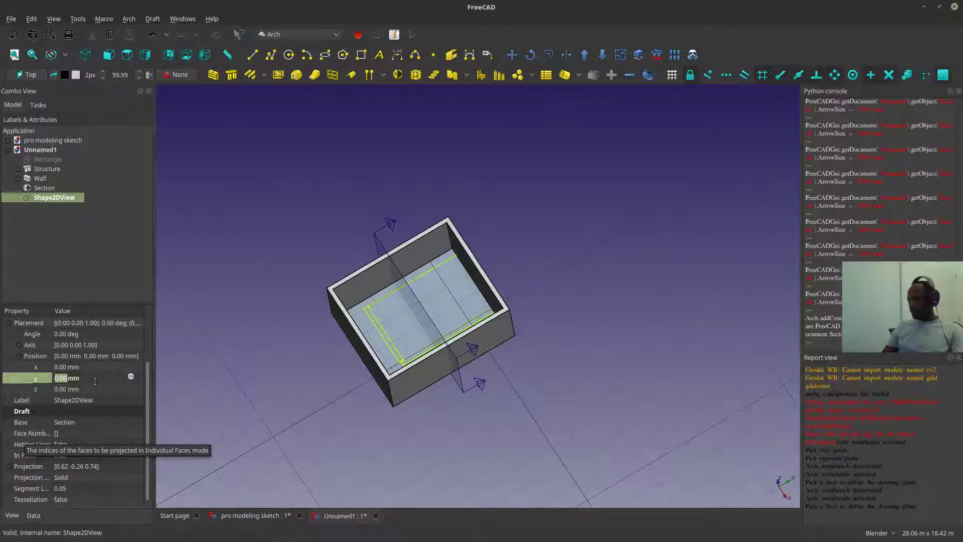
{"action": "left_click", "coordinate": [106, 367]}
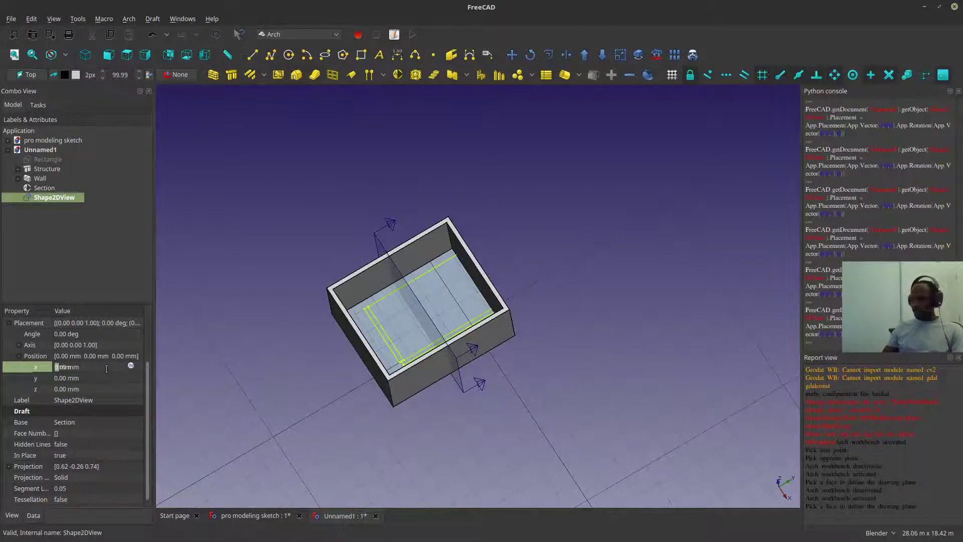
{"action": "type", "text": "1133"}
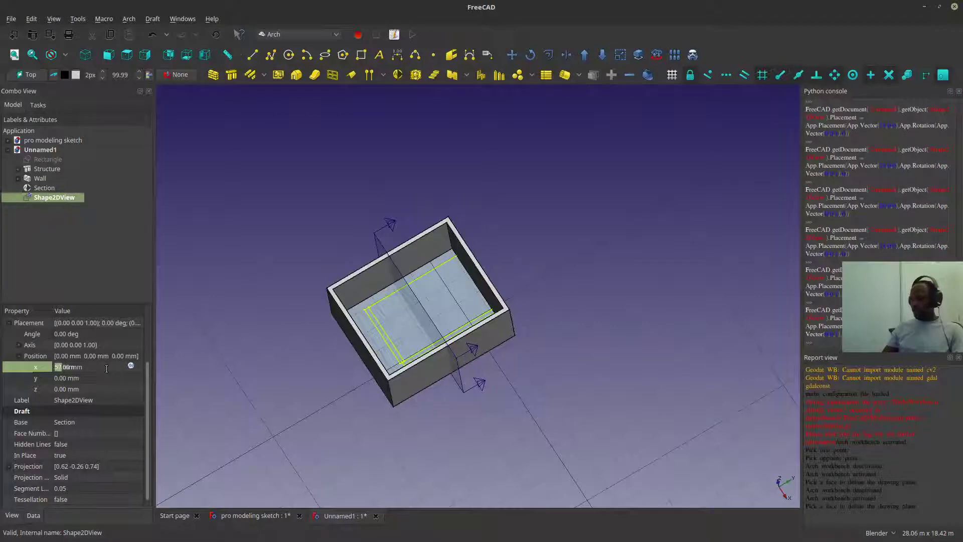
{"action": "scroll", "coordinate": [106, 369], "scroll_direction": "up", "scroll_amount": 20}
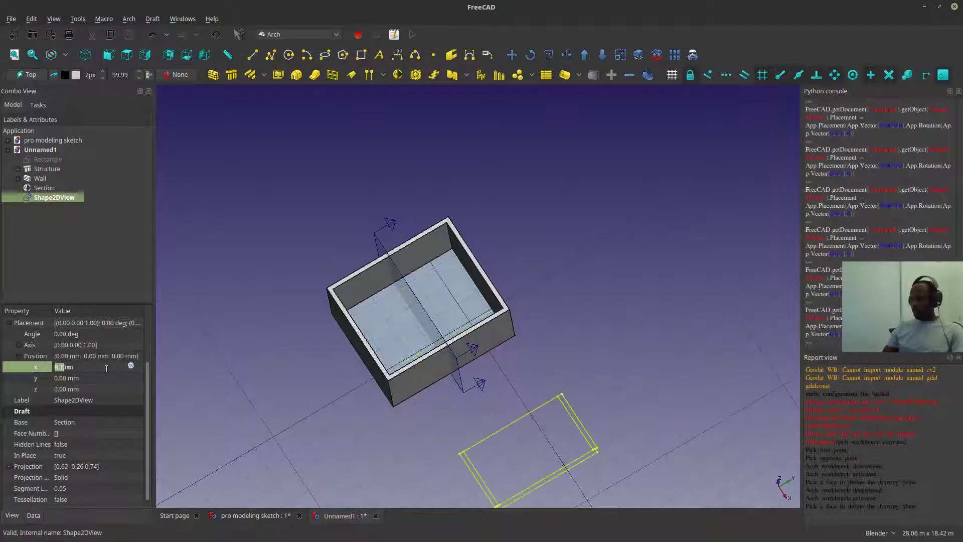
{"action": "scroll", "coordinate": [107, 368], "scroll_direction": "down", "scroll_amount": 8}
{"action": "scroll", "coordinate": [106, 369], "scroll_direction": "down", "scroll_amount": 1}
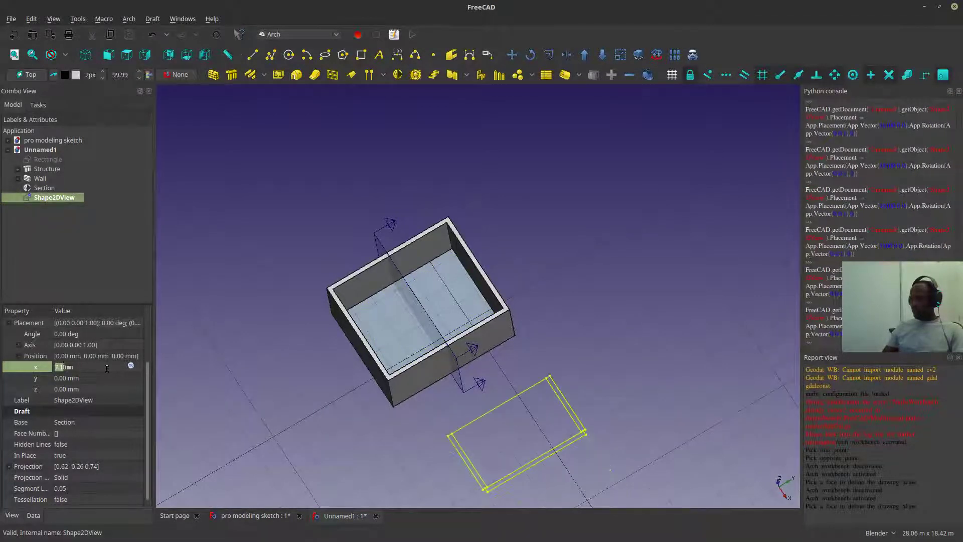
{"action": "middle_click", "coordinate": [562, 344]}
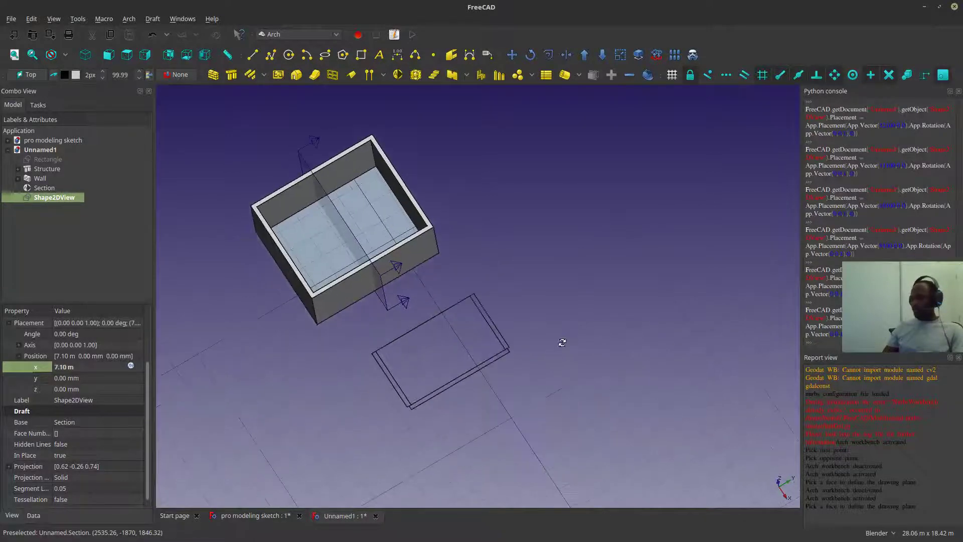
- Examine the 2D section view up close at the corner where the wall meets the floor slab
{"action": "scroll", "coordinate": [410, 334], "scroll_direction": "up", "scroll_amount": 3}
{"action": "middle_click_drag", "start_coordinate": [400, 359], "coordinate": [420, 354]}
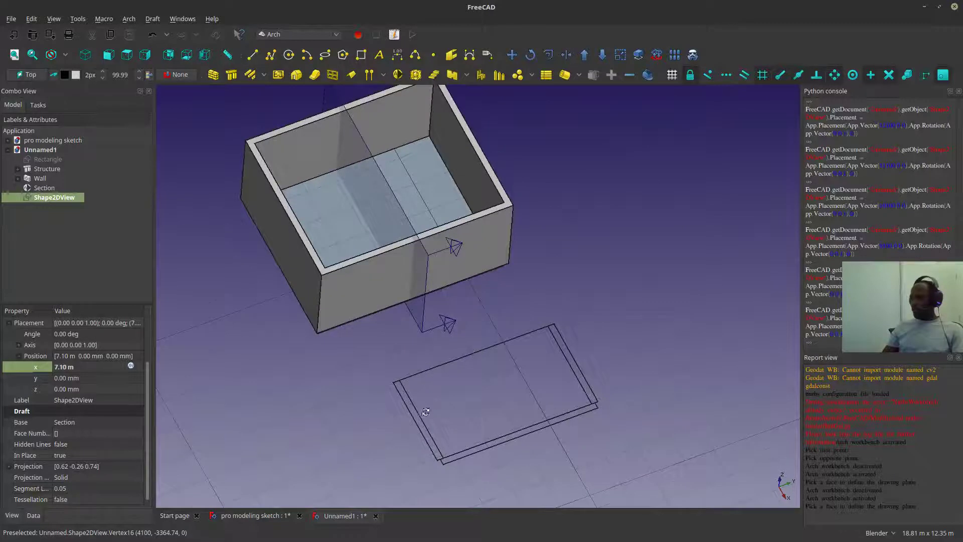
{"action": "middle_click_drag", "start_coordinate": [426, 411], "coordinate": [421, 471]}
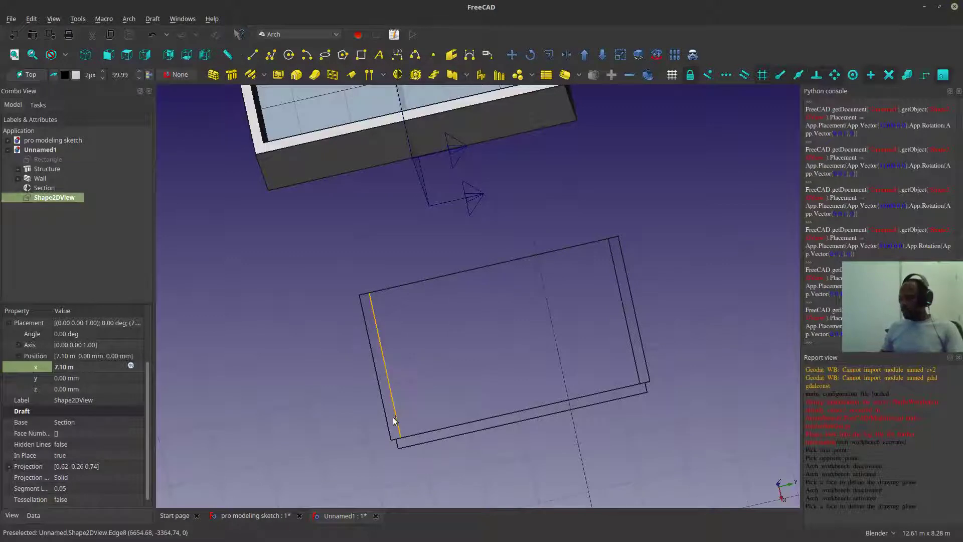
{"action": "scroll", "coordinate": [393, 420], "scroll_direction": "up", "scroll_amount": 5}
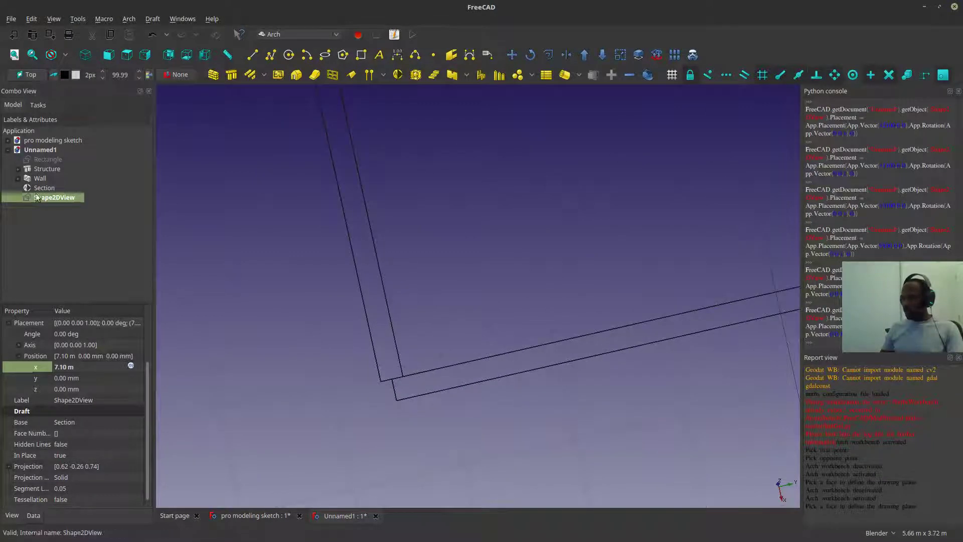
{"action": "left_click", "coordinate": [40, 179]}
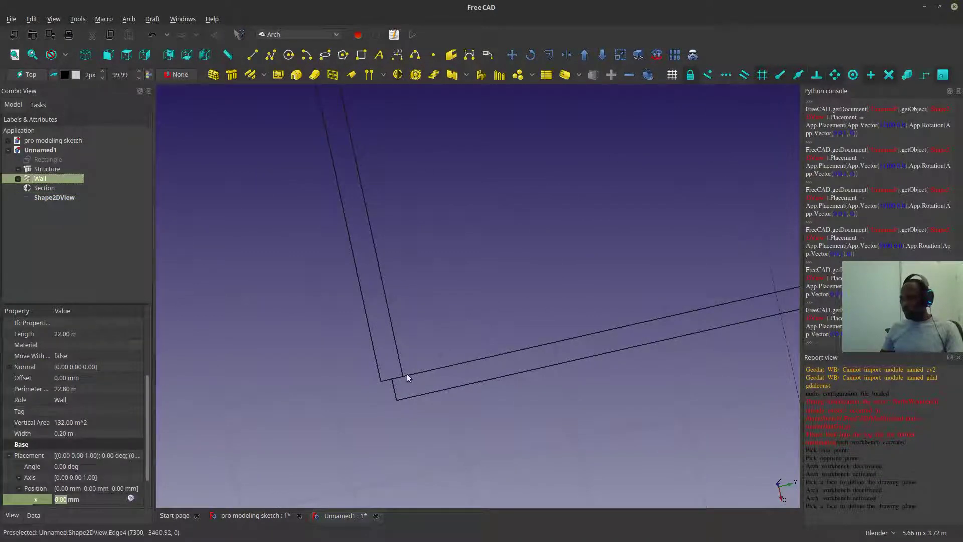
{"action": "scroll", "coordinate": [402, 372], "scroll_direction": "up", "scroll_amount": 5}
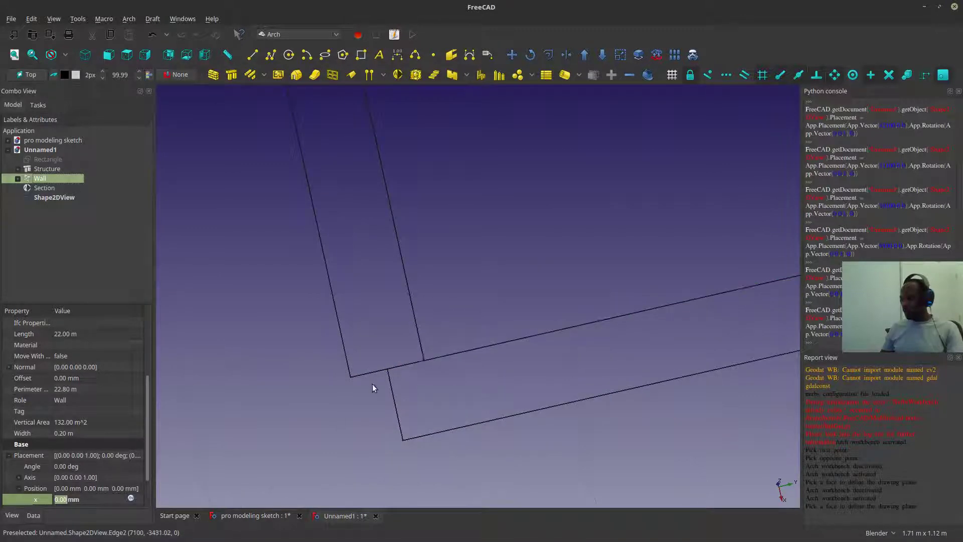
{"action": "scroll", "coordinate": [476, 367], "scroll_direction": "down", "scroll_amount": 2}
{"action": "scroll", "coordinate": [443, 375], "scroll_direction": "up", "scroll_amount": 2}
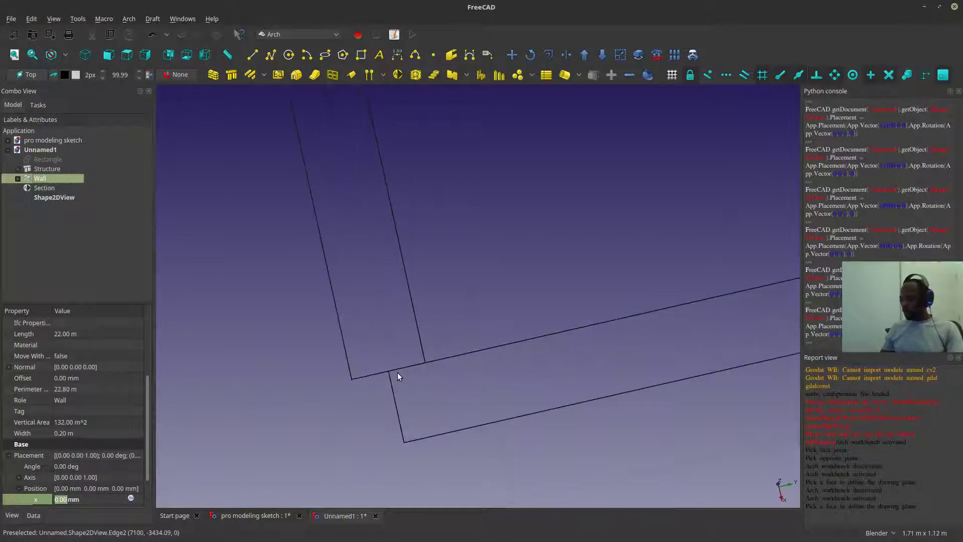
{"action": "scroll", "coordinate": [396, 372], "scroll_direction": "down", "scroll_amount": 2}
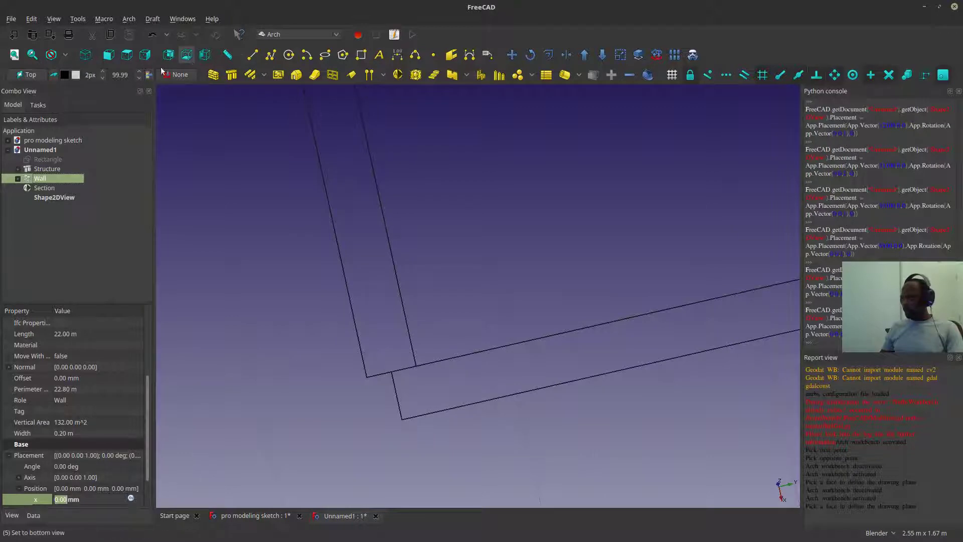
- In top view, rotate the 2D section view 90 degrees clockwise about the slab's corner at the wall base so the slab lies underneath
{"action": "left_click", "coordinate": [127, 54]}
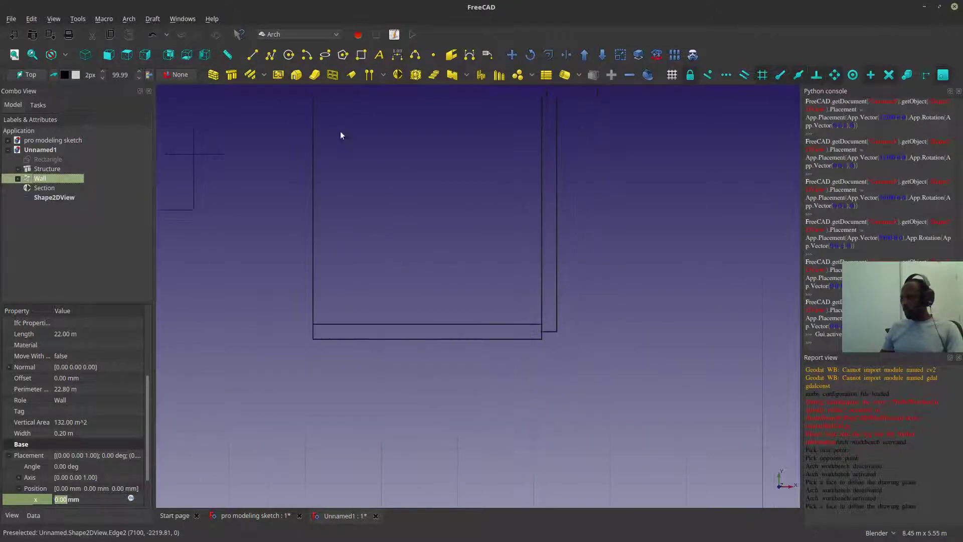
{"action": "scroll", "coordinate": [547, 168], "scroll_direction": "up", "scroll_amount": 2}
{"action": "left_click", "coordinate": [60, 20]}
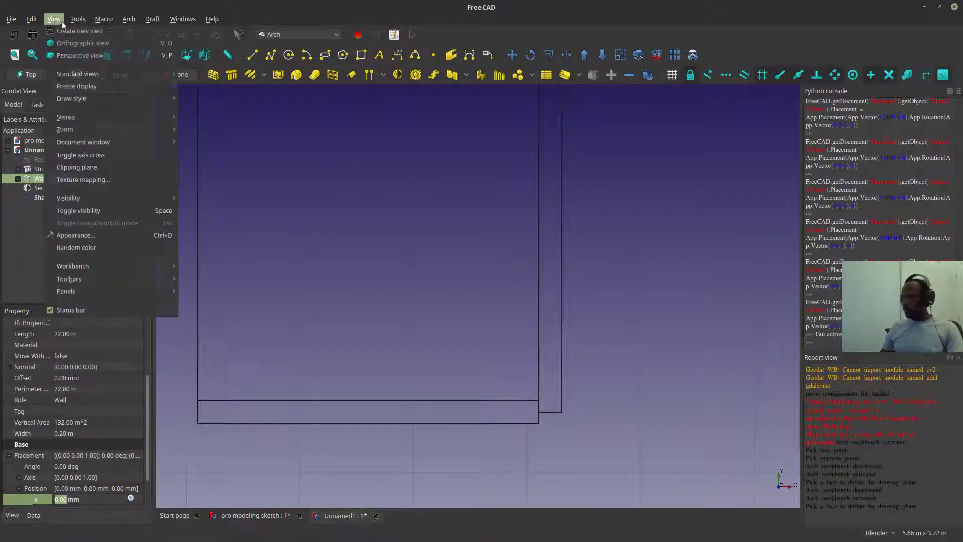
{"action": "left_click", "coordinate": [83, 252]}
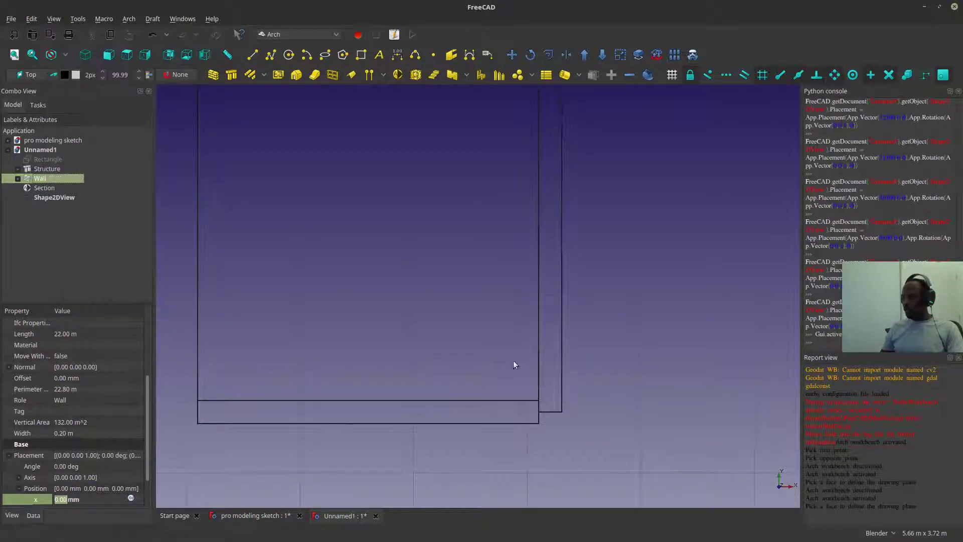
{"action": "left_click", "coordinate": [543, 408]}
{"action": "scroll", "coordinate": [540, 407], "scroll_direction": "down", "scroll_amount": 4}
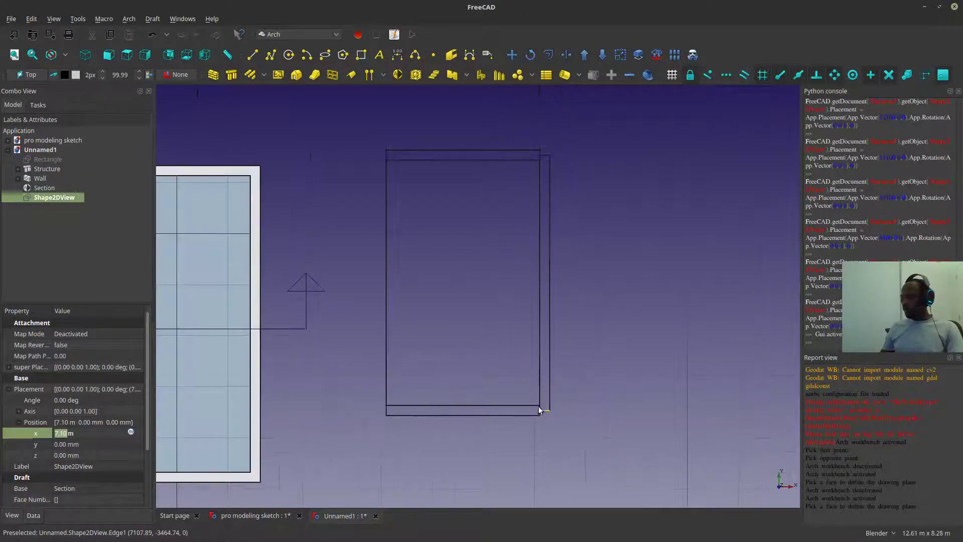
{"action": "left_click", "coordinate": [530, 54]}
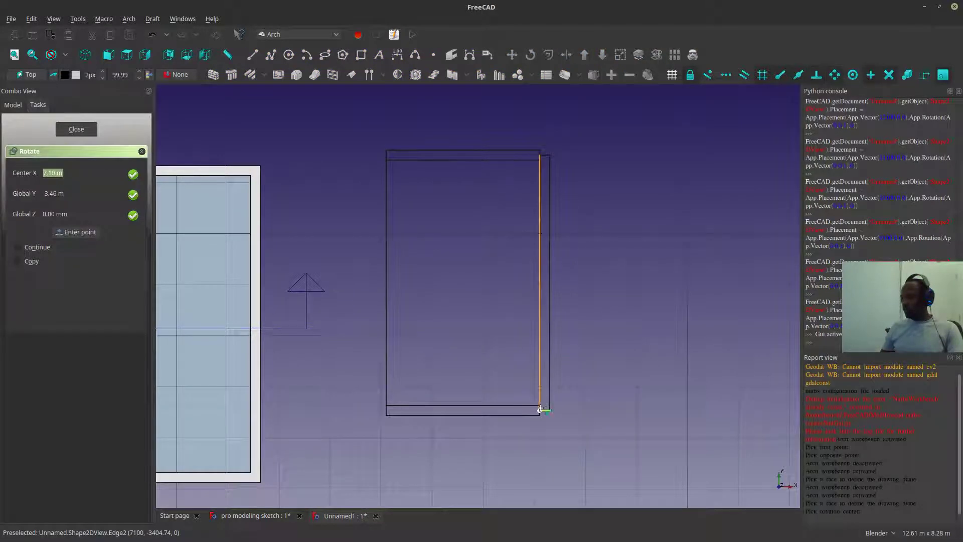
{"action": "left_click", "coordinate": [540, 409]}
{"action": "left_click", "coordinate": [372, 411]}
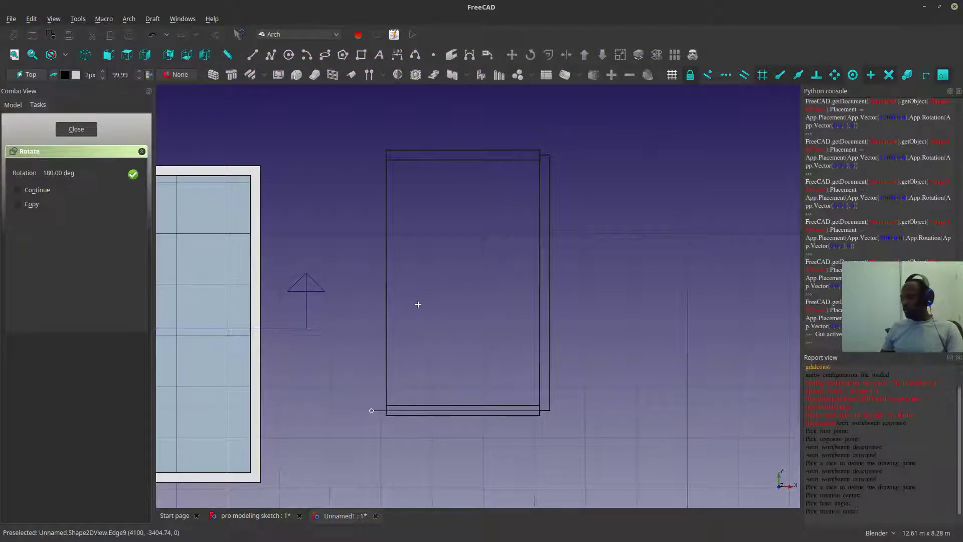
{"action": "left_click", "coordinate": [549, 117]}
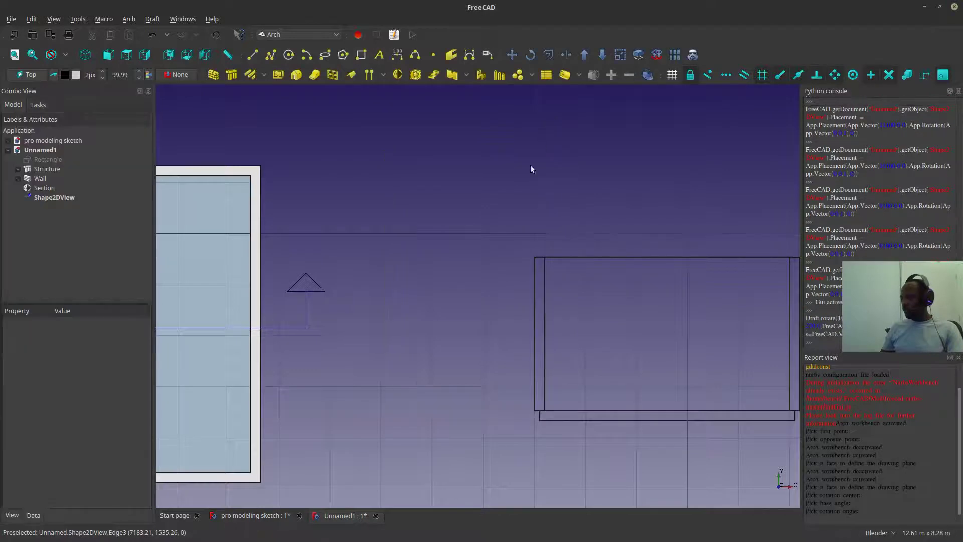
- Examine the rotated 2D section view where the wall meets the slab, and recompute the document
{"action": "scroll", "coordinate": [530, 195], "scroll_direction": "down", "scroll_amount": 5}
{"action": "scroll", "coordinate": [510, 310], "scroll_direction": "up", "scroll_amount": 8}
{"action": "middle_click_drag", "start_coordinate": [510, 310], "coordinate": [458, 308], "text": "shift"}
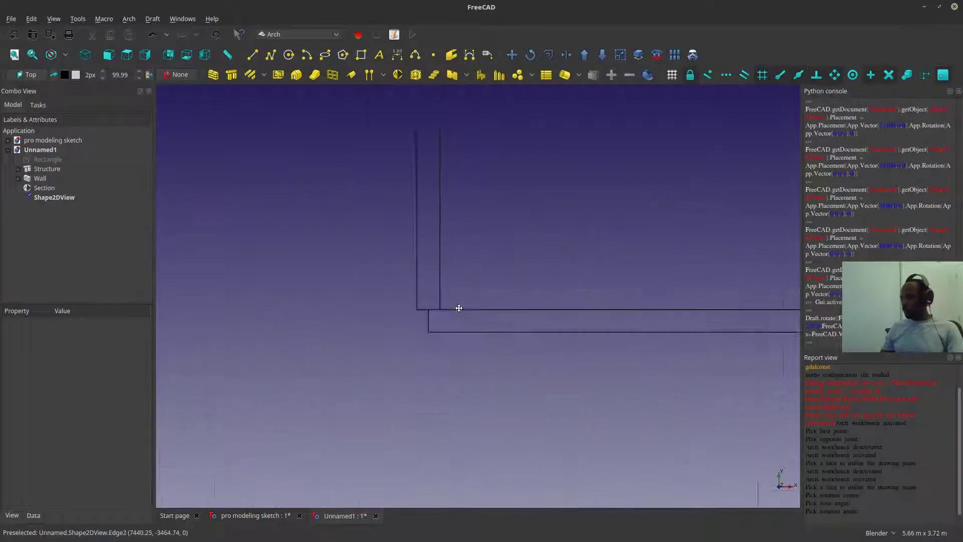
{"action": "scroll", "coordinate": [397, 344], "scroll_direction": "up", "scroll_amount": 4}
{"action": "scroll", "coordinate": [326, 354], "scroll_direction": "down", "scroll_amount": 4}
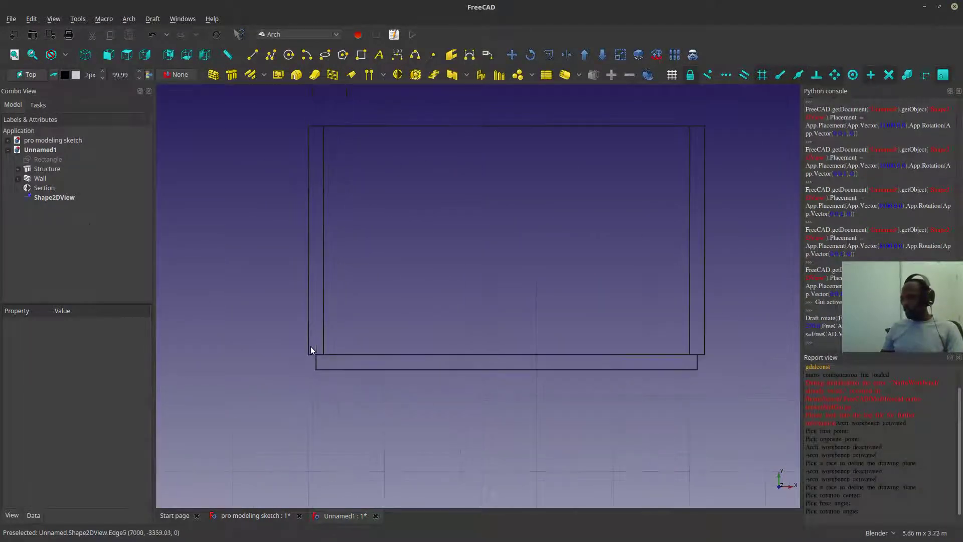
{"action": "left_click", "coordinate": [215, 35]}
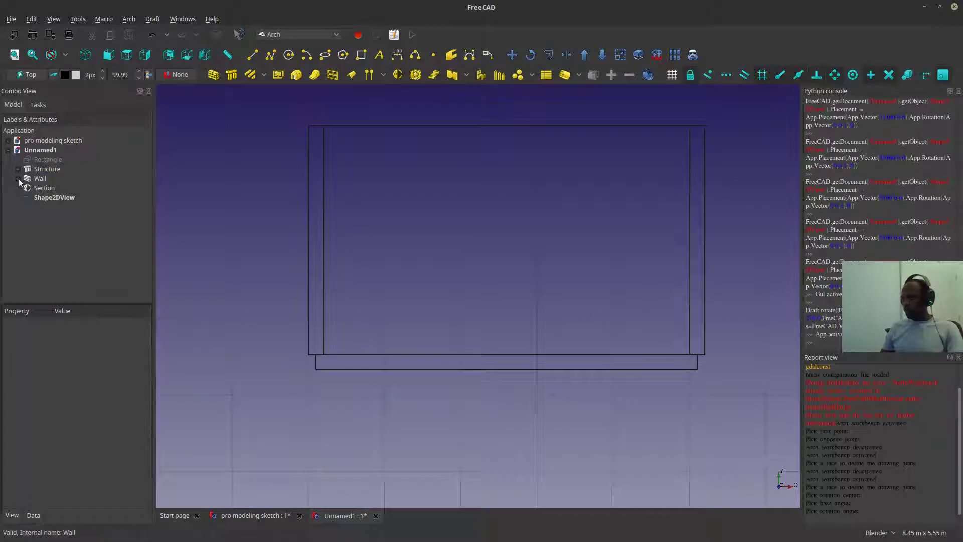
- Set the wall's alignment to Left and recompute to compare its position against the slab edge in the section view
{"action": "left_click", "coordinate": [41, 179]}
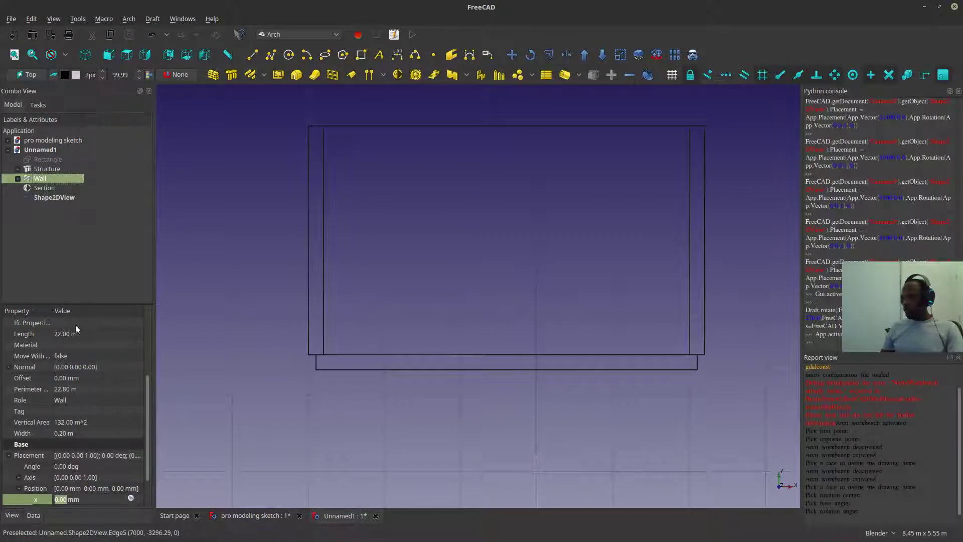
{"action": "scroll", "coordinate": [144, 338], "scroll_direction": "up", "scroll_amount": 4}
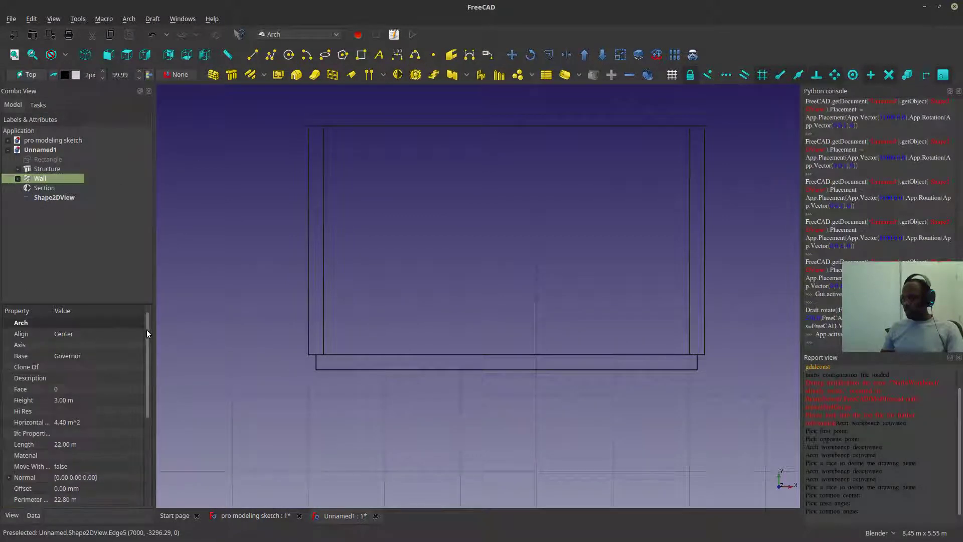
{"action": "left_click", "coordinate": [113, 334]}
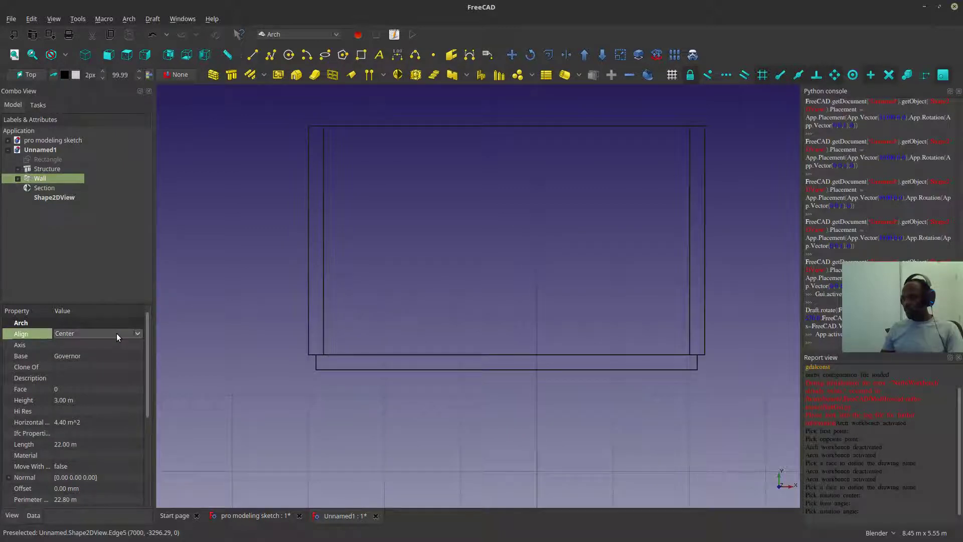
{"action": "left_click", "coordinate": [116, 333]}
{"action": "left_click", "coordinate": [116, 309]}
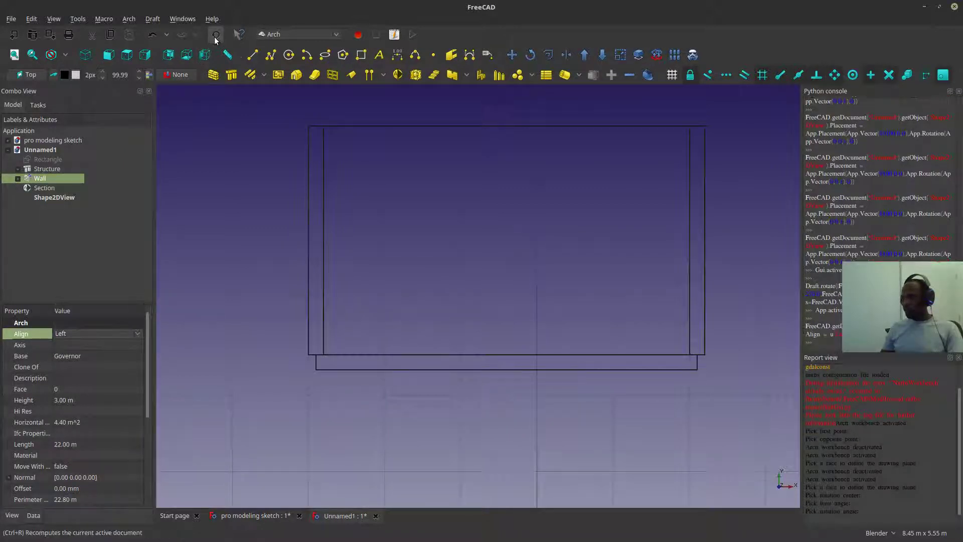
{"action": "scroll", "coordinate": [316, 366], "scroll_direction": "up", "scroll_amount": 5}
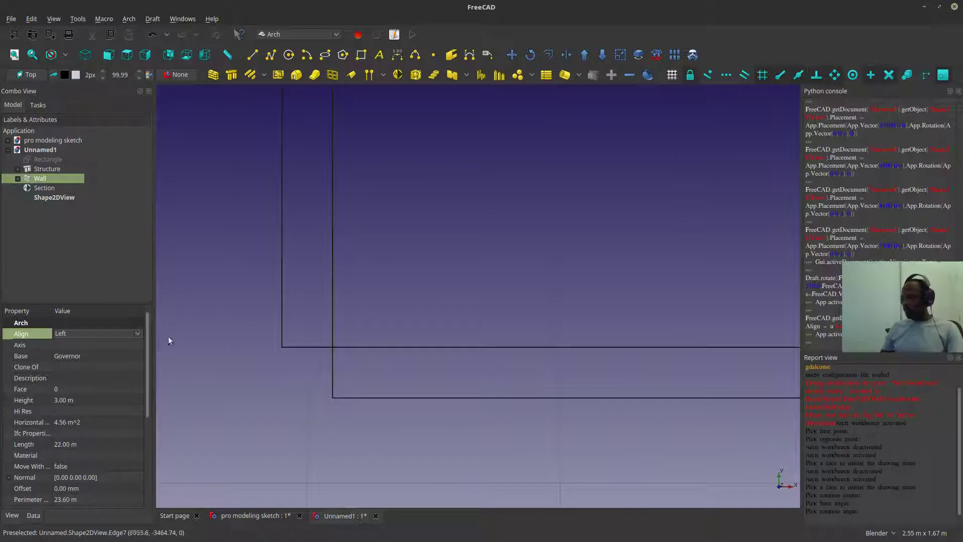
- Set the wall's alignment to Right and recompute the document so the section view updates
{"action": "left_click", "coordinate": [94, 333]}
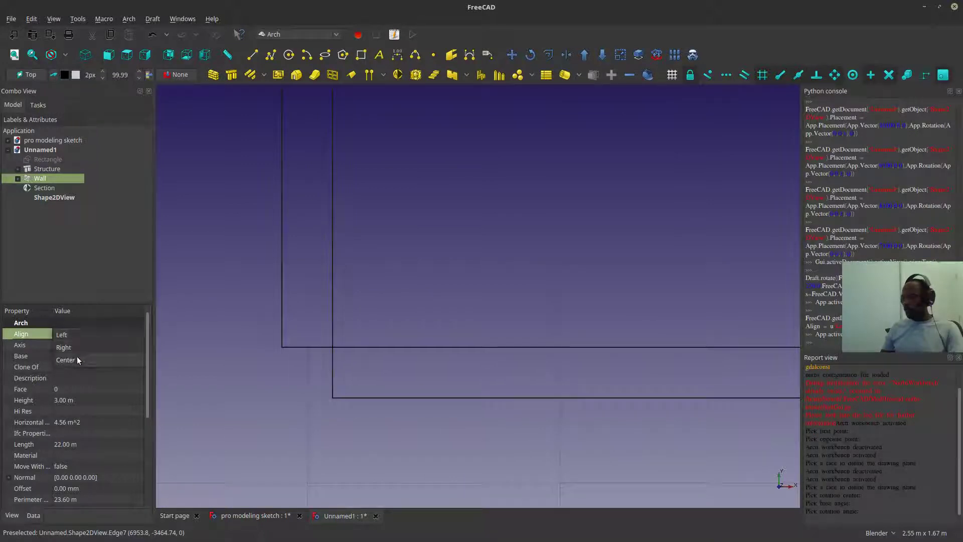
{"action": "left_click", "coordinate": [77, 357]}
{"action": "left_click", "coordinate": [84, 335]}
{"action": "left_click", "coordinate": [82, 326]}
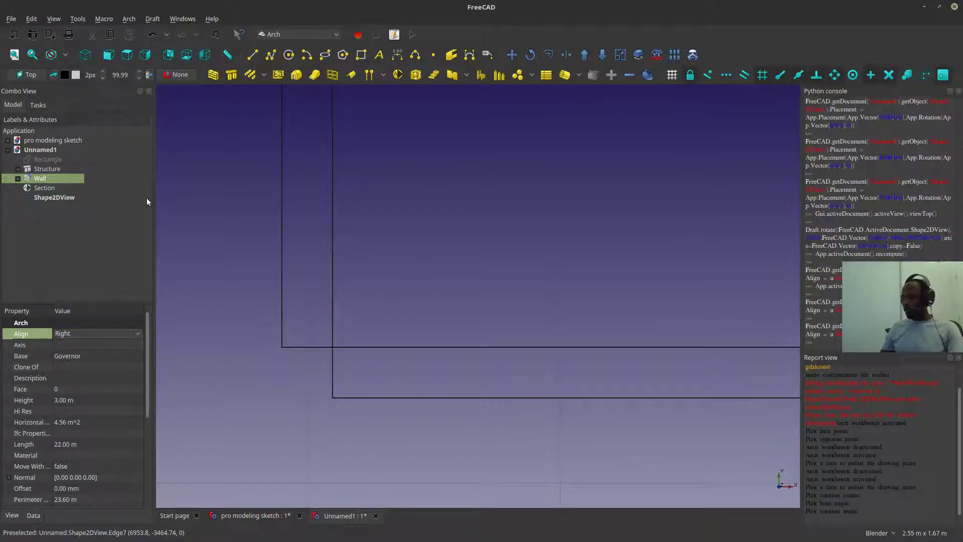
{"action": "scroll", "coordinate": [305, 375], "scroll_direction": "down", "scroll_amount": 5}
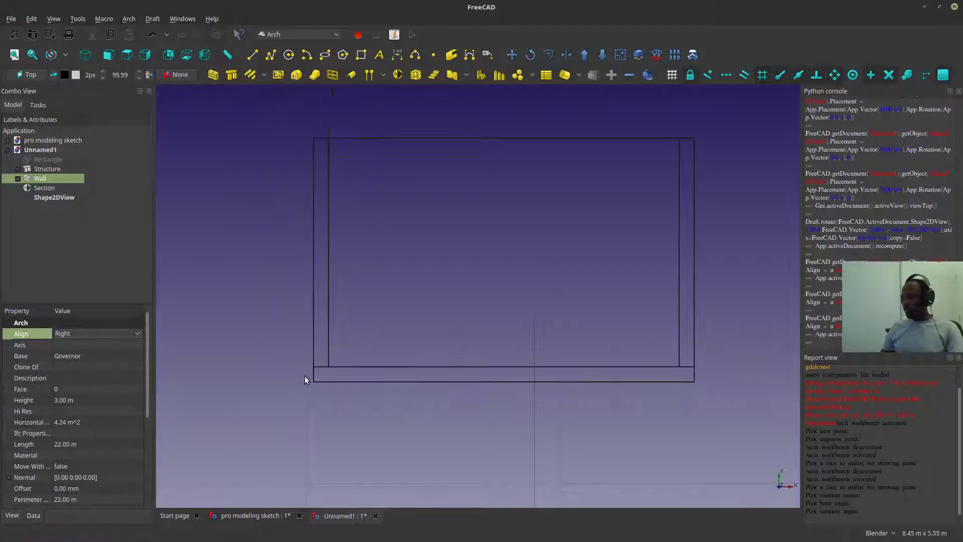
{"action": "scroll", "coordinate": [396, 373], "scroll_direction": "up", "scroll_amount": 2}
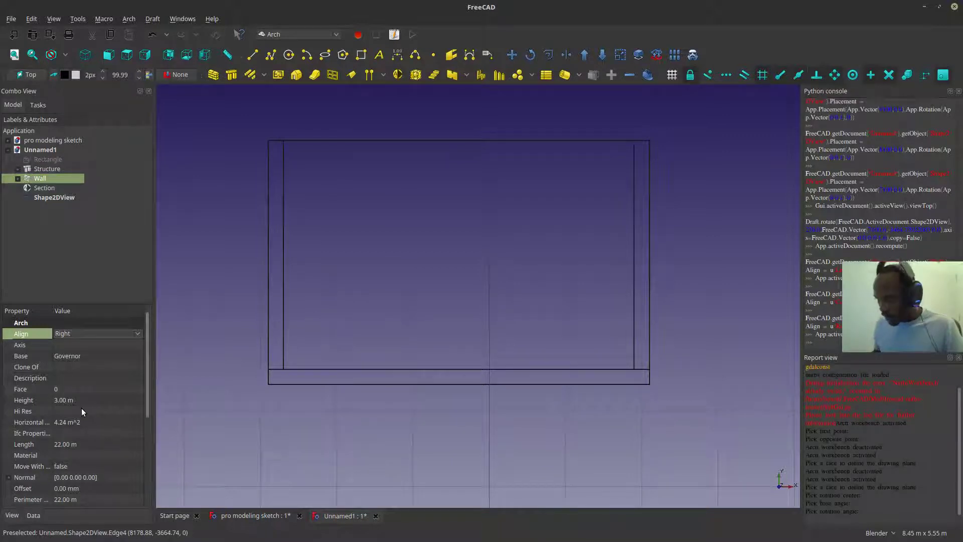
- Set the wall's width to 0.30 m
{"action": "left_click_drag", "start_coordinate": [146, 403], "coordinate": [137, 435]}
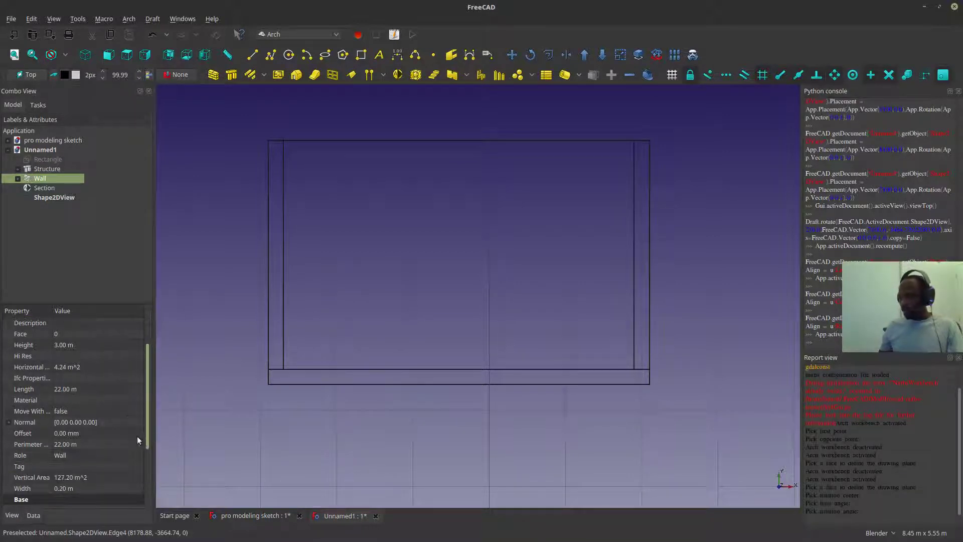
{"action": "left_click", "coordinate": [63, 489]}
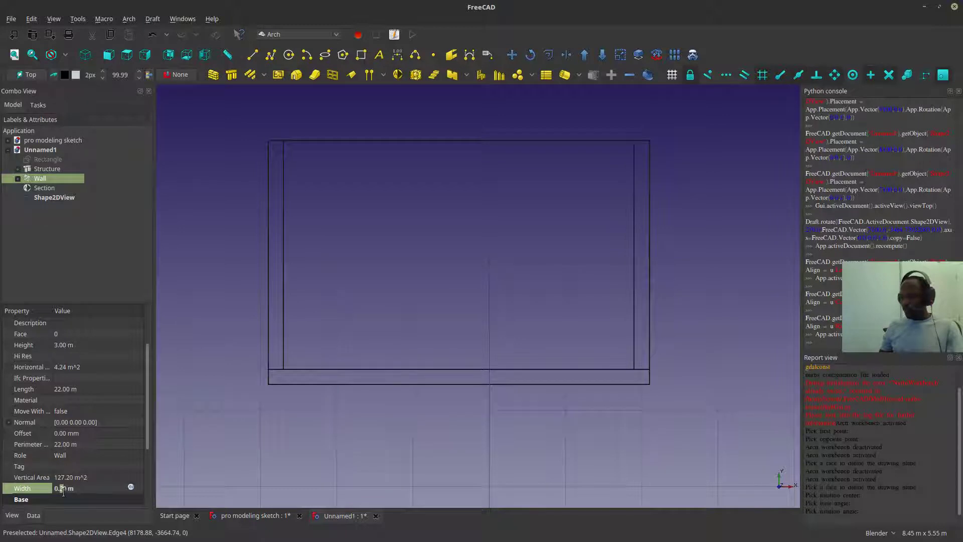
{"action": "key", "text": "BackSpace"}
{"action": "type", "text": "3"}
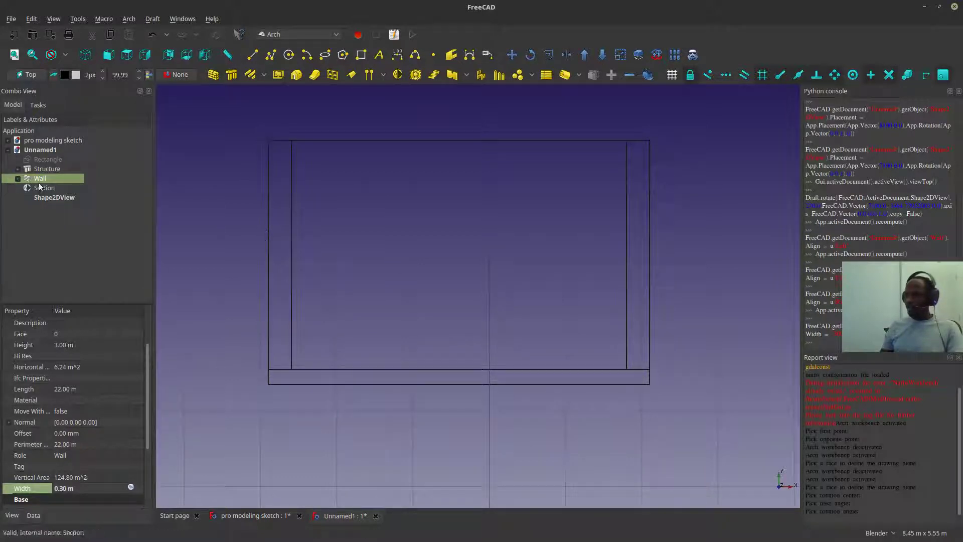
- Create a second structure from the Governor sketch nested under the wall
{"action": "left_click", "coordinate": [37, 159]}
{"action": "left_click", "coordinate": [19, 177]}
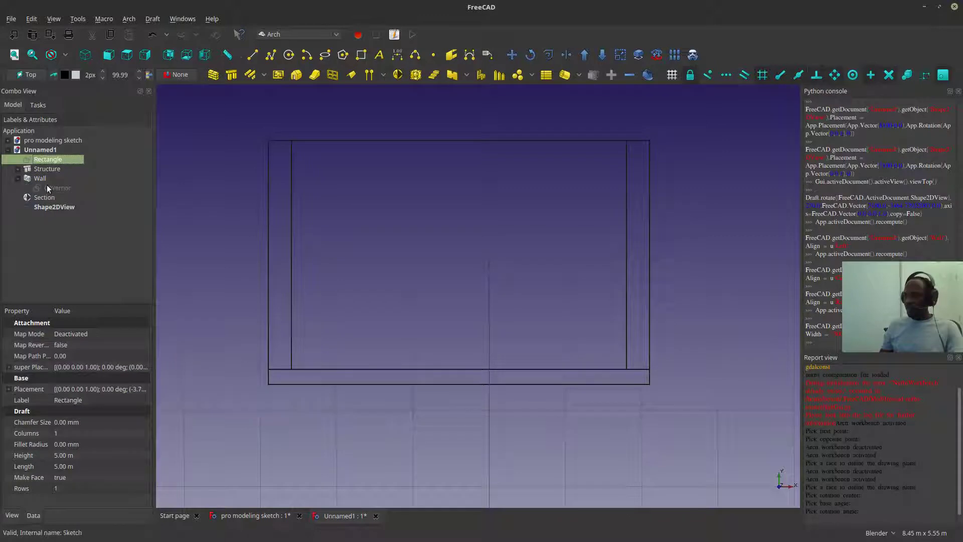
{"action": "left_click", "coordinate": [46, 186]}
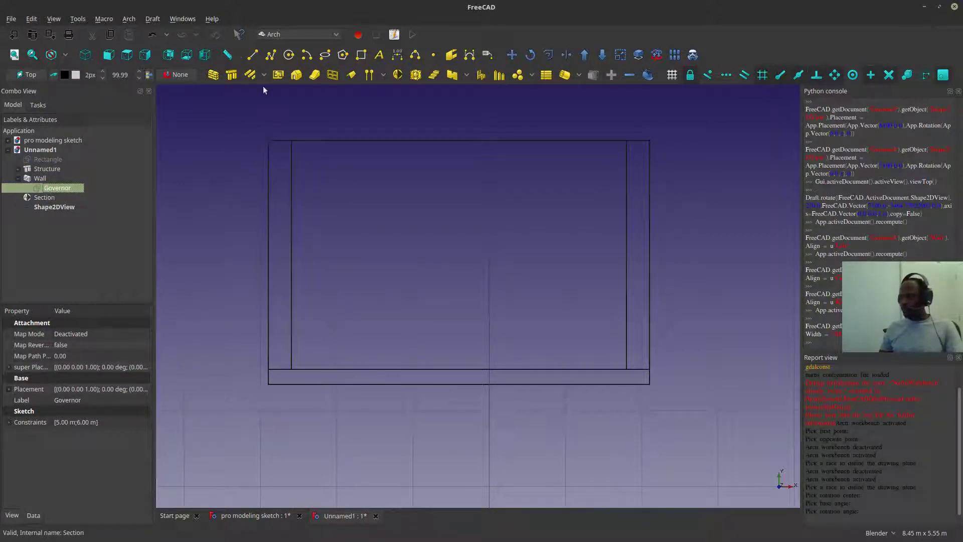
{"action": "left_click", "coordinate": [232, 75]}
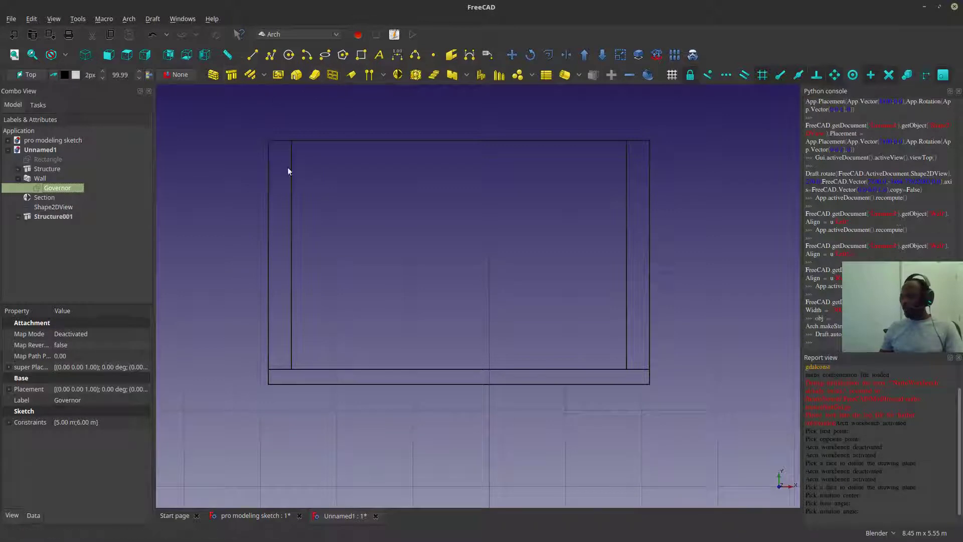
{"action": "left_click", "coordinate": [39, 218]}
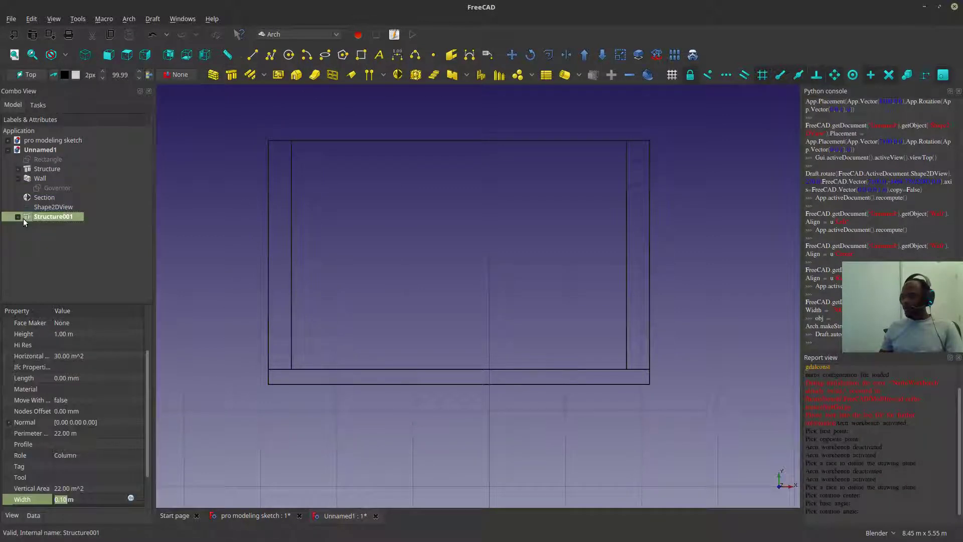
- Add the new structure to the section plane so that the 2D section view includes it
{"action": "scroll", "coordinate": [433, 236], "scroll_direction": "down", "scroll_amount": 3}
{"action": "scroll", "coordinate": [306, 336], "scroll_direction": "up", "scroll_amount": 5}
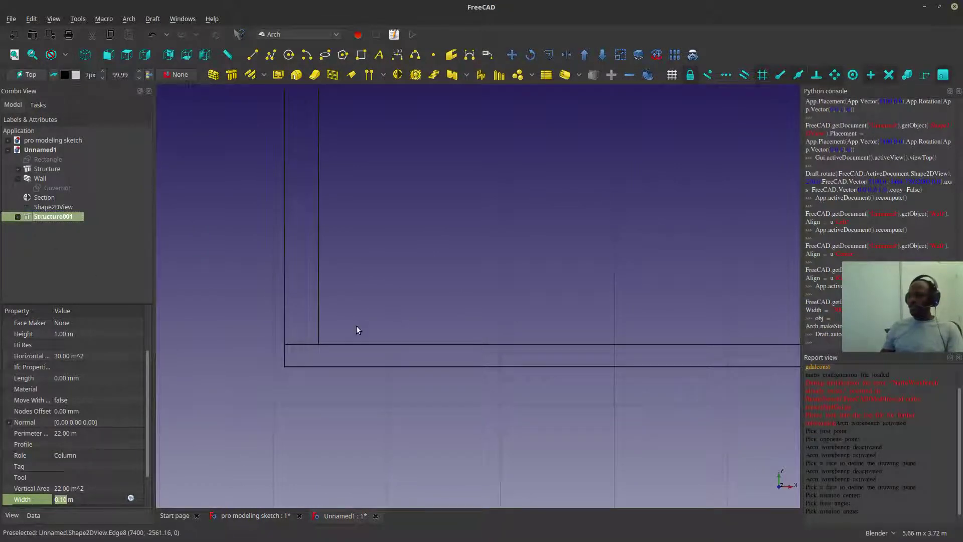
{"action": "scroll", "coordinate": [357, 331], "scroll_direction": "down", "scroll_amount": 2}
{"action": "left_click", "coordinate": [52, 207]}
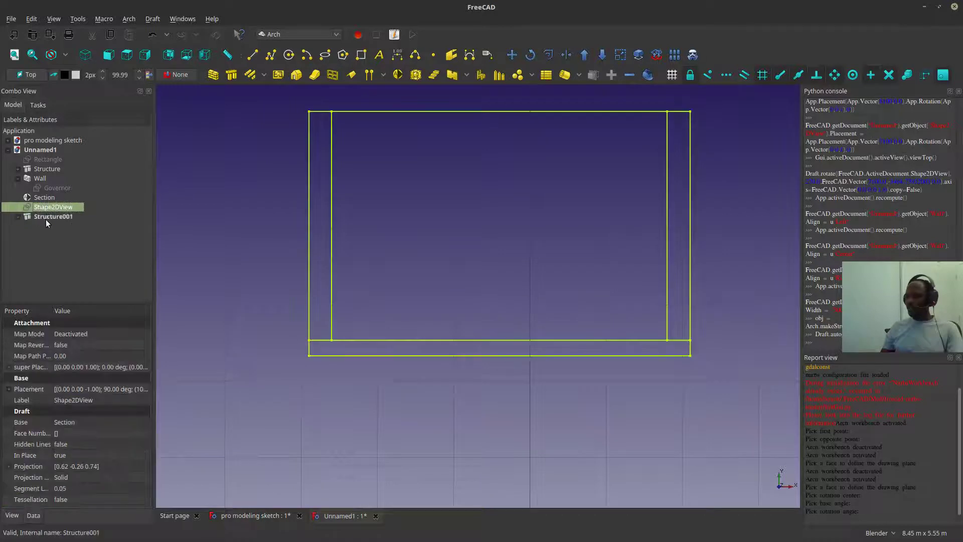
{"action": "left_click", "coordinate": [47, 220]}
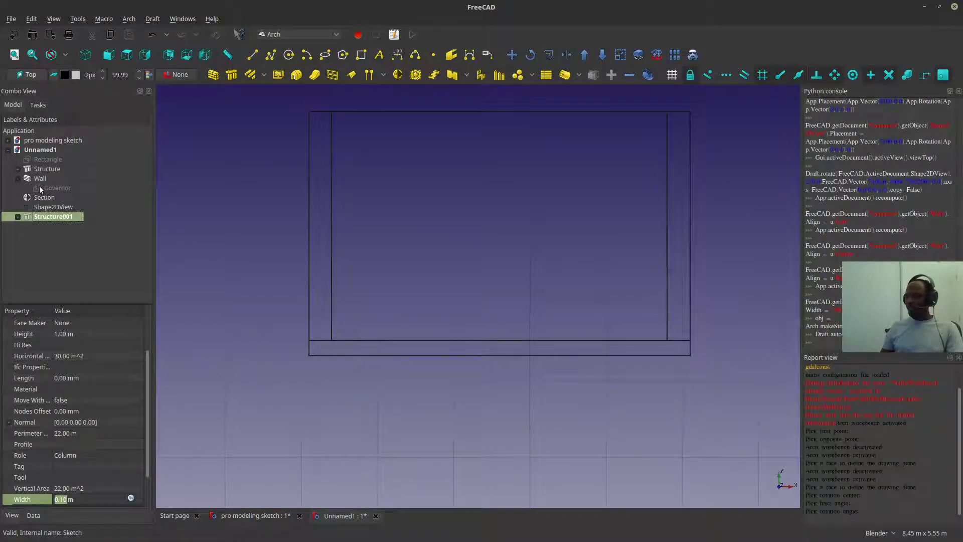
{"action": "left_click", "coordinate": [35, 198], "text": "ctrl"}
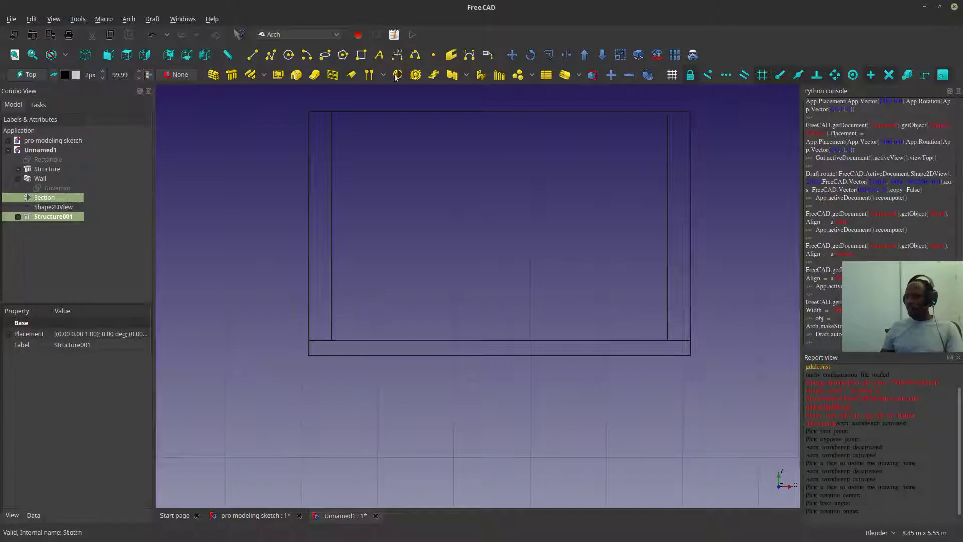
{"action": "left_click", "coordinate": [612, 75]}
{"action": "scroll", "coordinate": [403, 328], "scroll_direction": "down", "scroll_amount": 2}
{"action": "scroll", "coordinate": [406, 321], "scroll_direction": "down", "scroll_amount": 1}
{"action": "scroll", "coordinate": [410, 299], "scroll_direction": "up", "scroll_amount": 5}
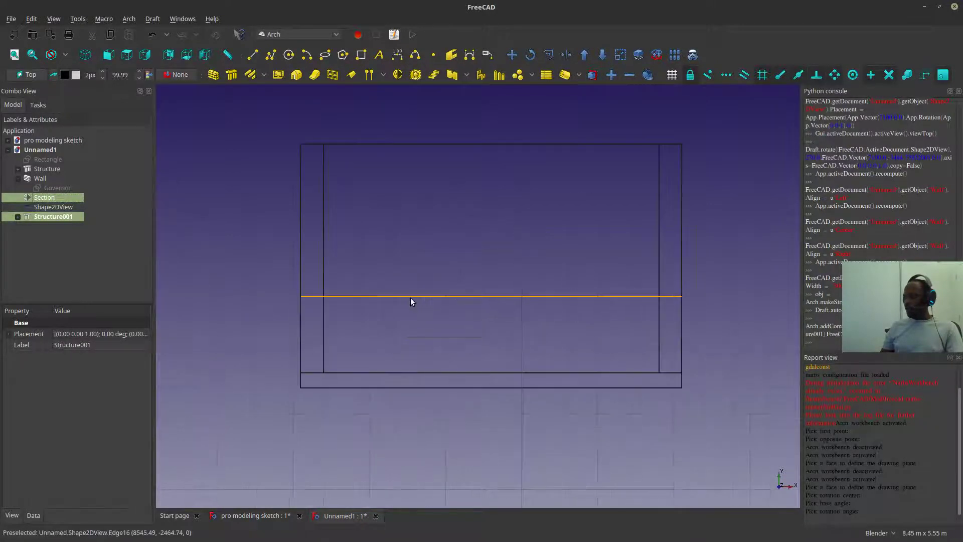
- Set the new structure's height to 0.20 m
{"action": "left_click", "coordinate": [38, 216]}
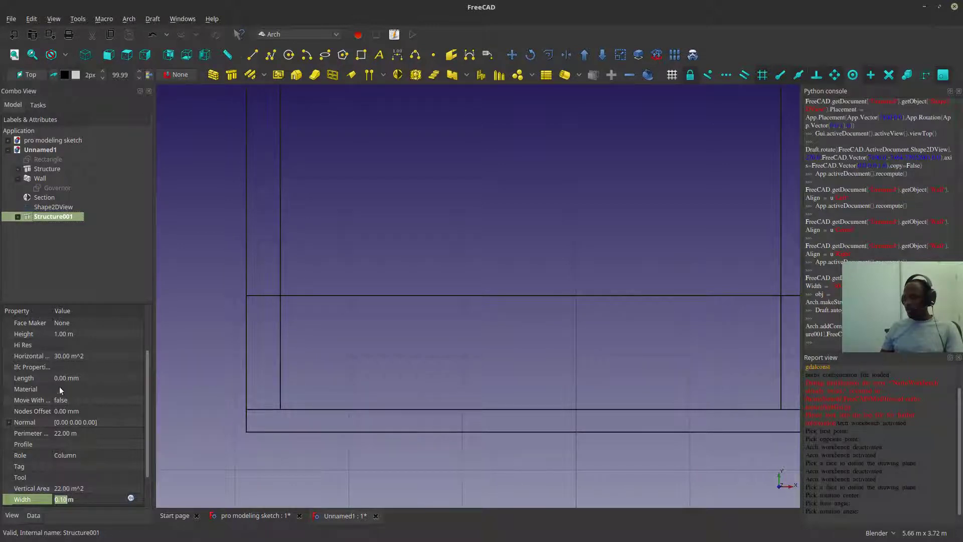
{"action": "left_click", "coordinate": [58, 334]}
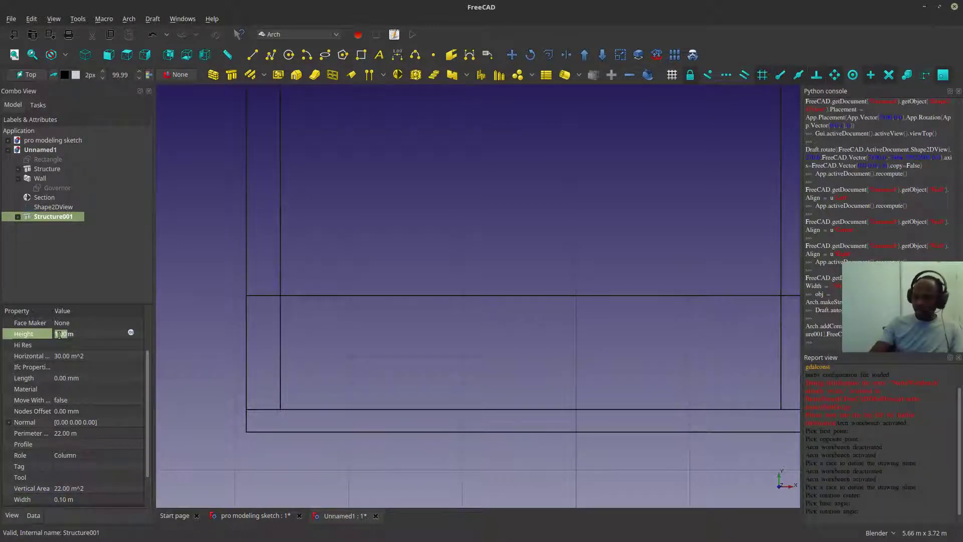
{"action": "type", "text": "0.2"}
{"action": "key", "text": "Return"}
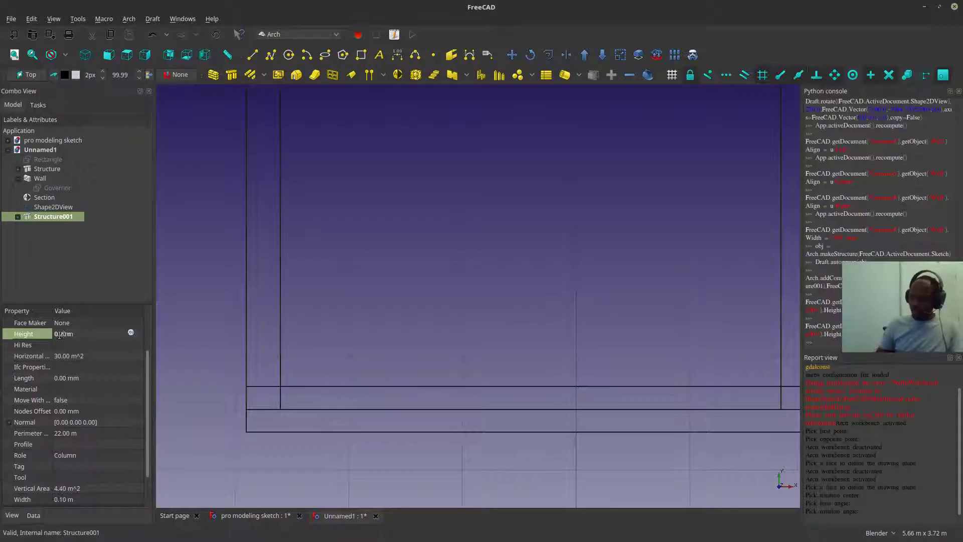
{"action": "scroll", "coordinate": [319, 391], "scroll_direction": "down", "scroll_amount": 2}
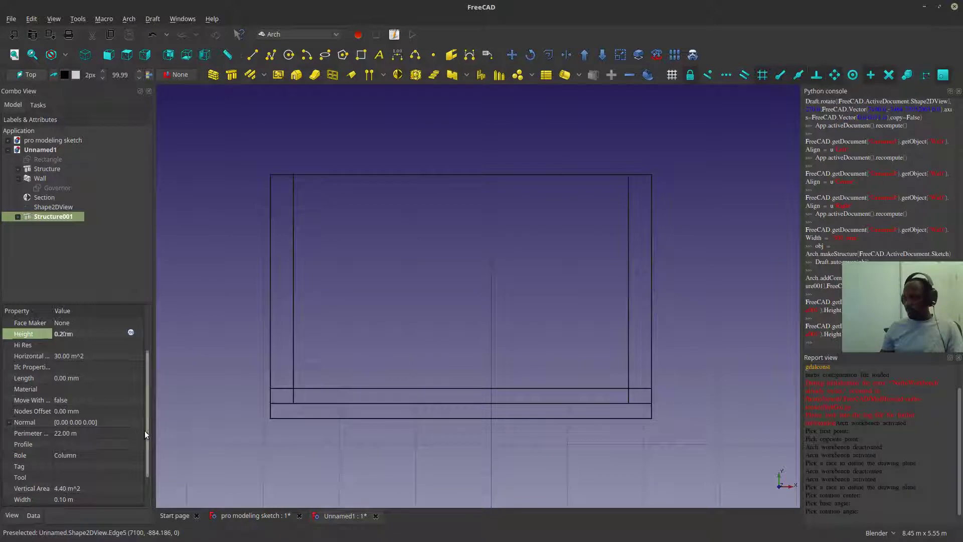
- Raise the second structure on top of the wall by setting its z position to 3 m
{"action": "scroll", "coordinate": [144, 431], "scroll_direction": "down", "scroll_amount": 1}
{"action": "left_click", "coordinate": [9, 489]}
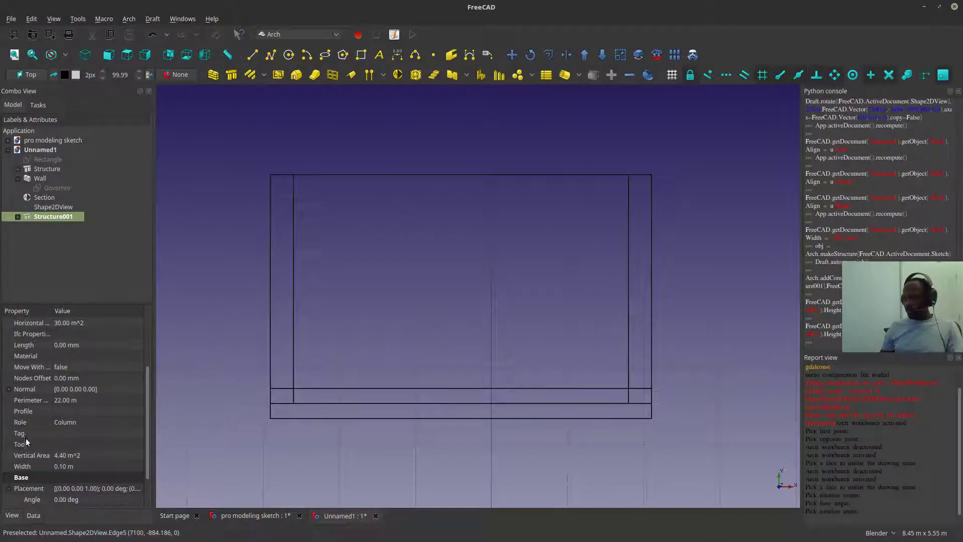
{"action": "scroll", "coordinate": [28, 438], "scroll_direction": "up", "scroll_amount": 3}
{"action": "left_click", "coordinate": [26, 386]}
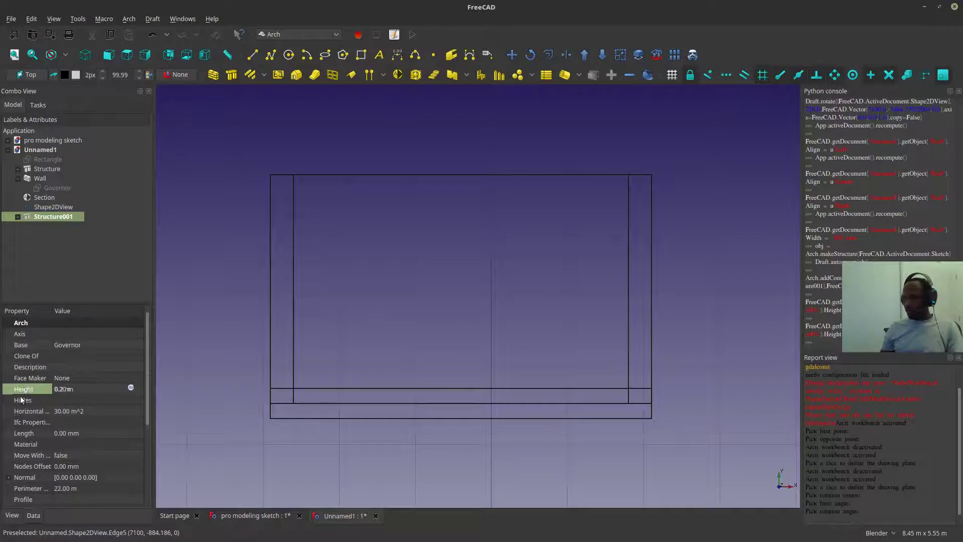
{"action": "scroll", "coordinate": [36, 502], "scroll_direction": "down", "scroll_amount": 2}
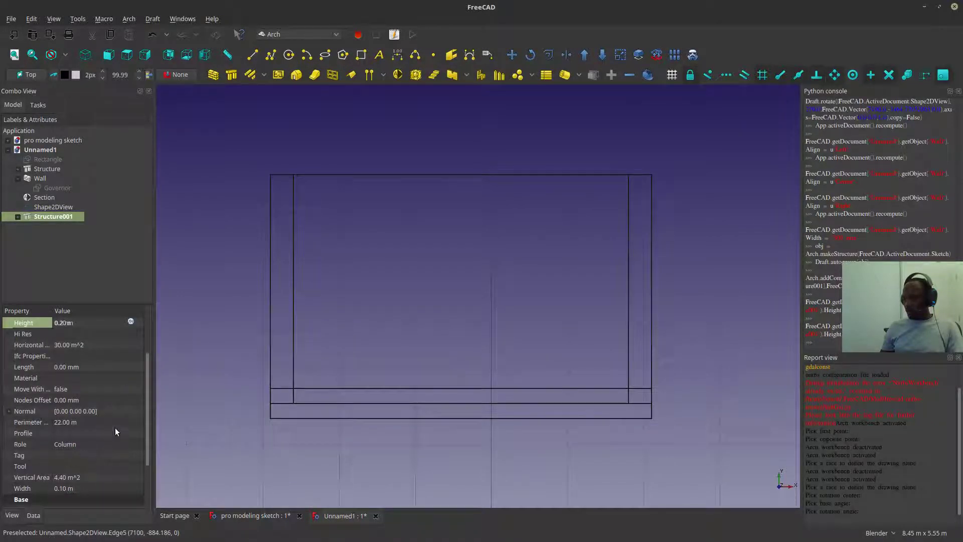
{"action": "left_click", "coordinate": [45, 209]}
{"action": "left_click", "coordinate": [45, 216]}
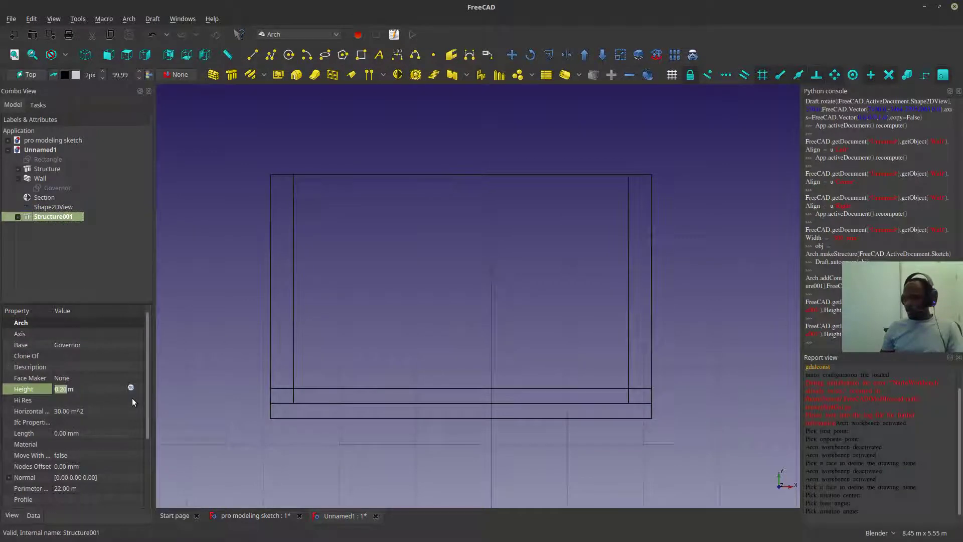
{"action": "scroll", "coordinate": [140, 427], "scroll_direction": "down", "scroll_amount": 3}
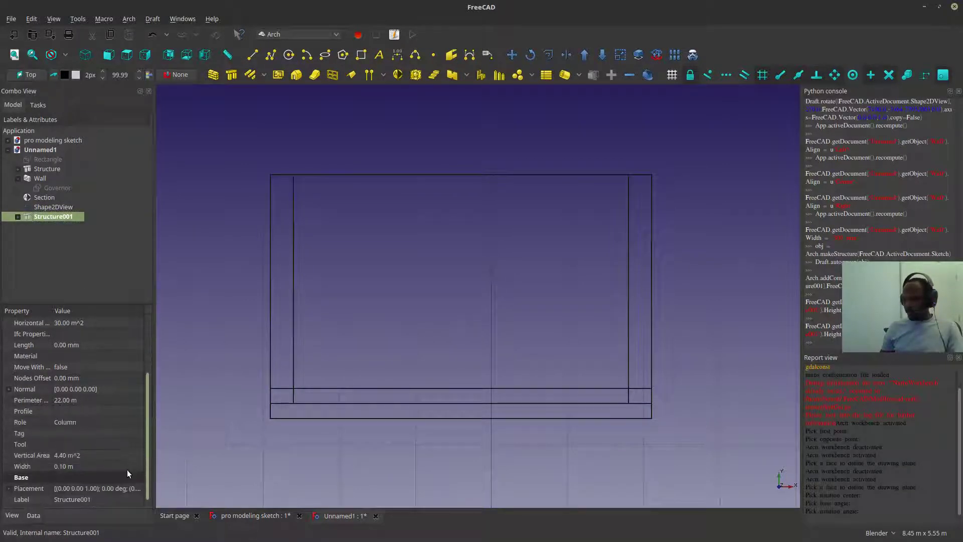
{"action": "left_click", "coordinate": [8, 488]}
{"action": "scroll", "coordinate": [40, 490], "scroll_direction": "down", "scroll_amount": 1}
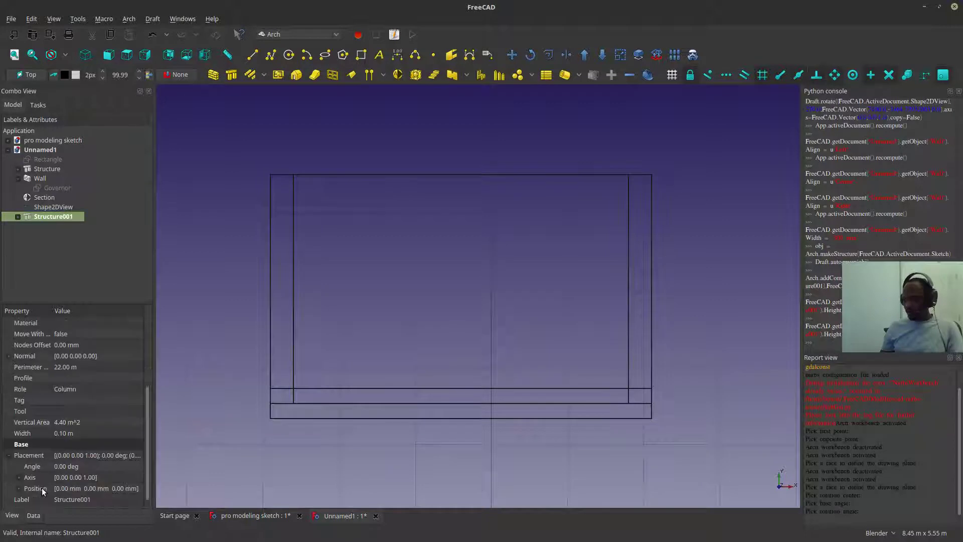
{"action": "left_click", "coordinate": [19, 488]}
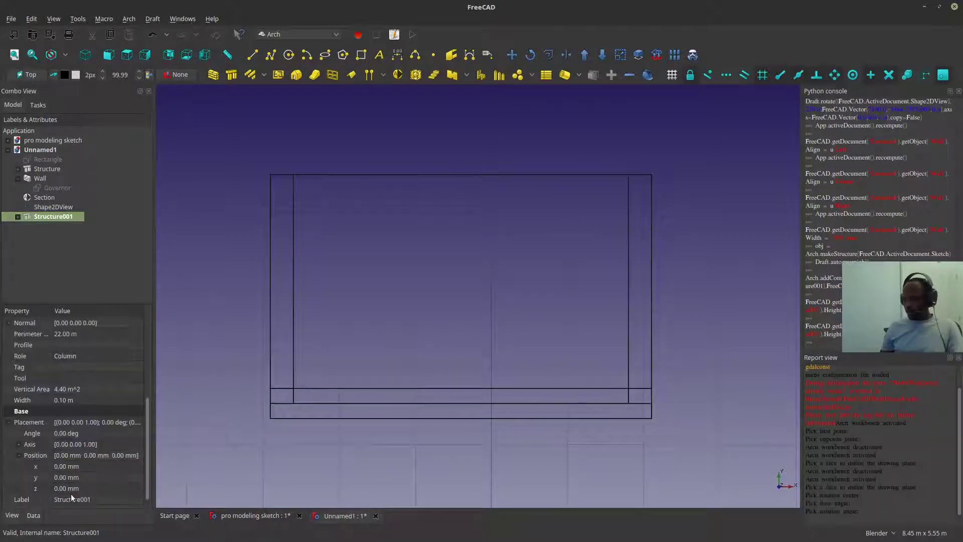
{"action": "double_click", "coordinate": [57, 488]}
{"action": "type", "text": "3"}
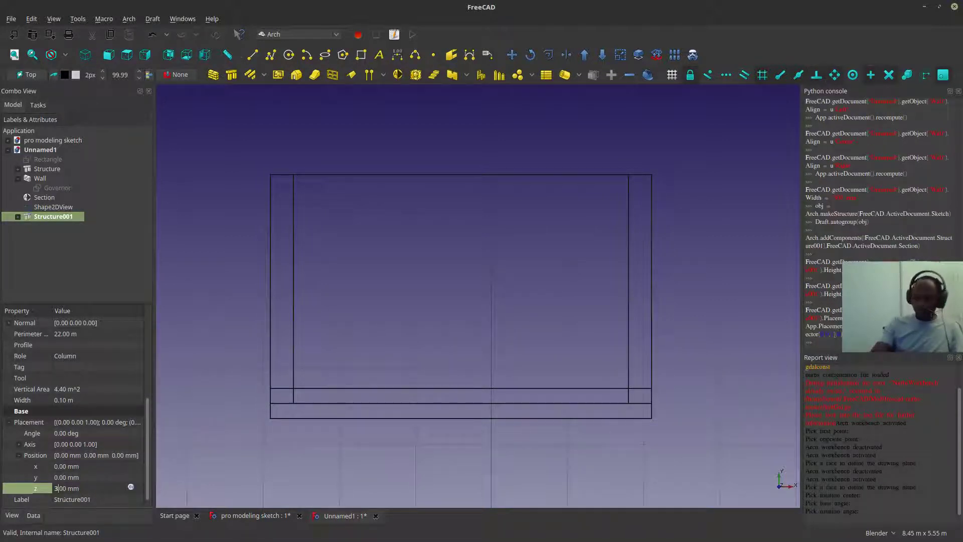
{"action": "key", "text": "End"}
{"action": "key", "text": "BackSpace"}
{"action": "key", "text": "Return"}
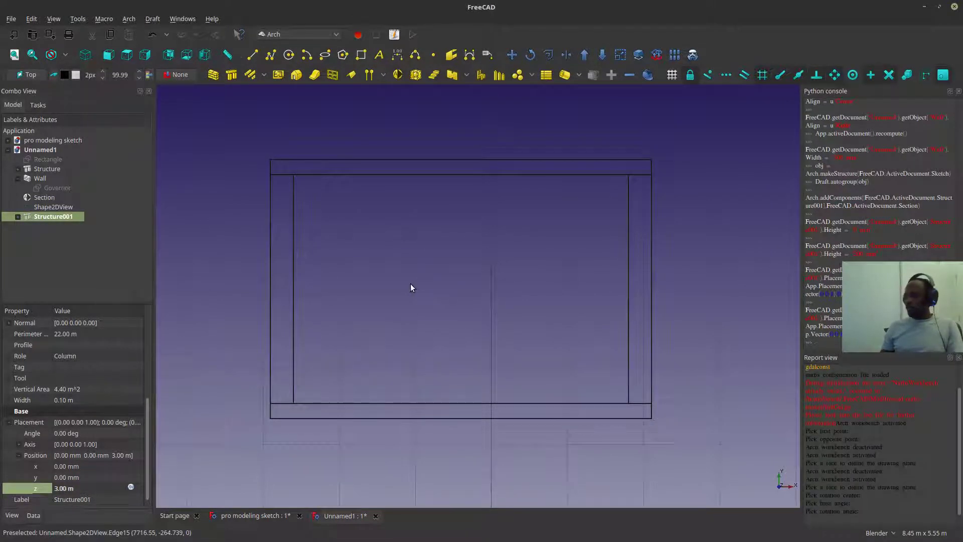
- Examine the 3D building from several angles, checking the raised slab, the walls and the section plane
{"action": "scroll", "coordinate": [410, 284], "scroll_direction": "down", "scroll_amount": 4}
{"action": "middle_click_drag", "start_coordinate": [423, 294], "coordinate": [273, 217]}
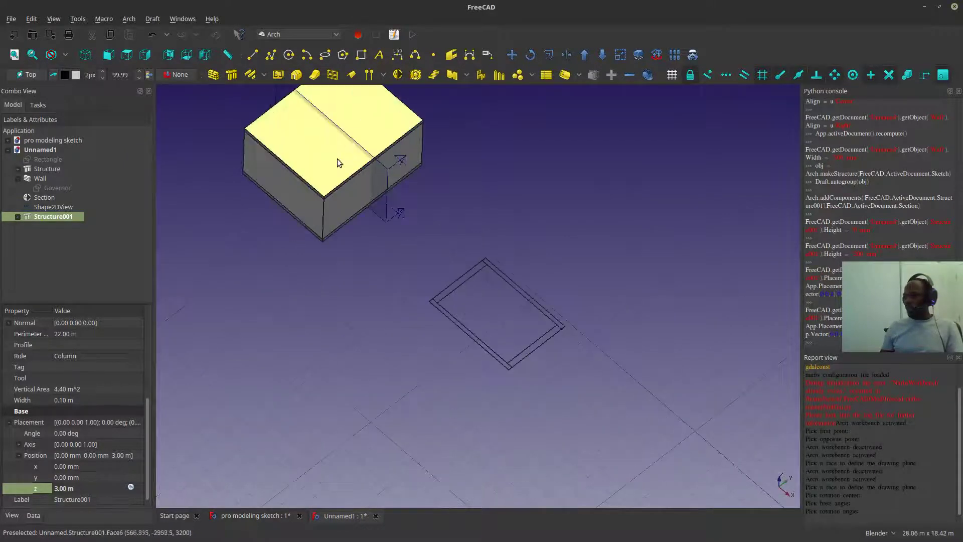
{"action": "middle_click_drag", "start_coordinate": [337, 159], "coordinate": [508, 325]}
{"action": "scroll", "coordinate": [508, 325], "scroll_direction": "up", "scroll_amount": 5}
{"action": "scroll", "coordinate": [508, 325], "scroll_direction": "down", "scroll_amount": 6}
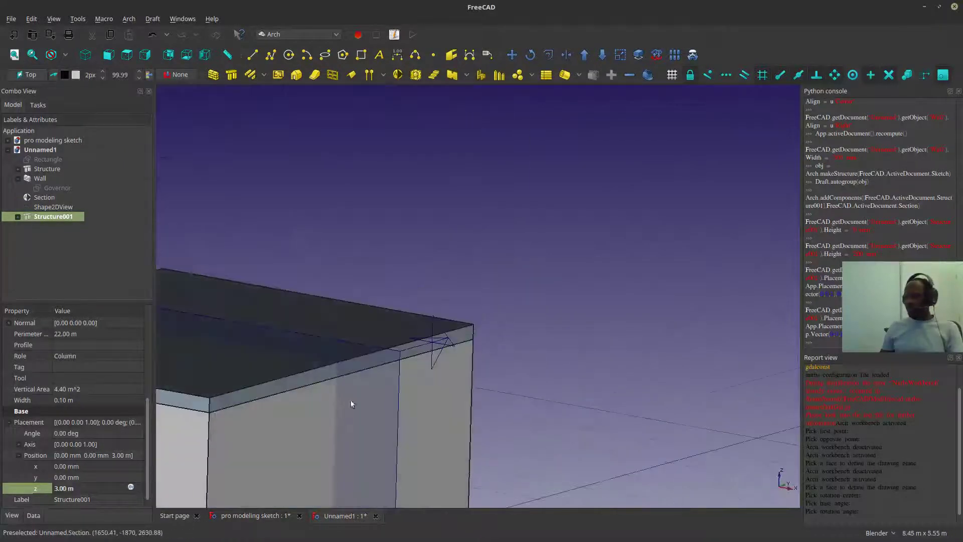
{"action": "scroll", "coordinate": [503, 296], "scroll_direction": "down", "scroll_amount": 2}
{"action": "scroll", "coordinate": [471, 286], "scroll_direction": "up", "scroll_amount": 5}
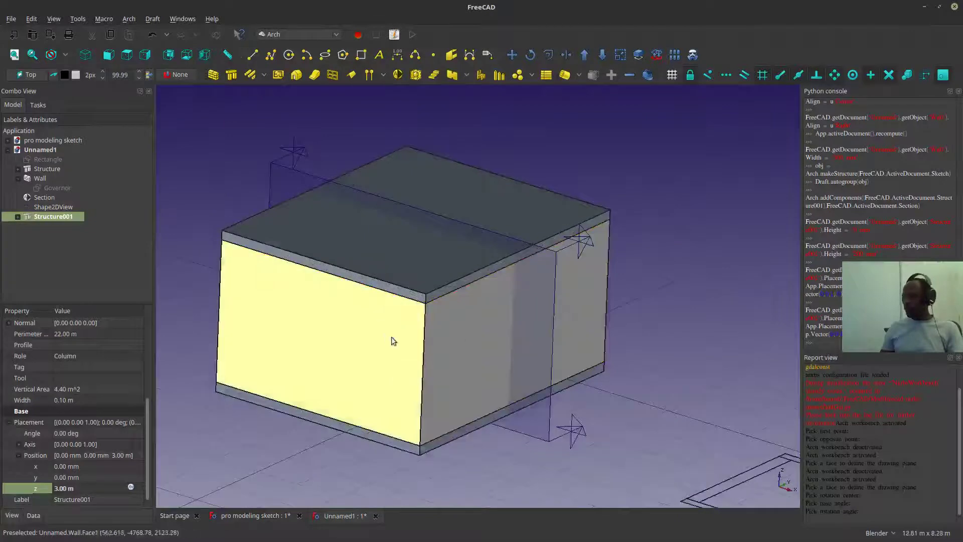
{"action": "scroll", "coordinate": [345, 301], "scroll_direction": "up", "scroll_amount": 3}
{"action": "scroll", "coordinate": [632, 249], "scroll_direction": "down", "scroll_amount": 5}
{"action": "middle_click_drag", "start_coordinate": [595, 417], "coordinate": [622, 309]}
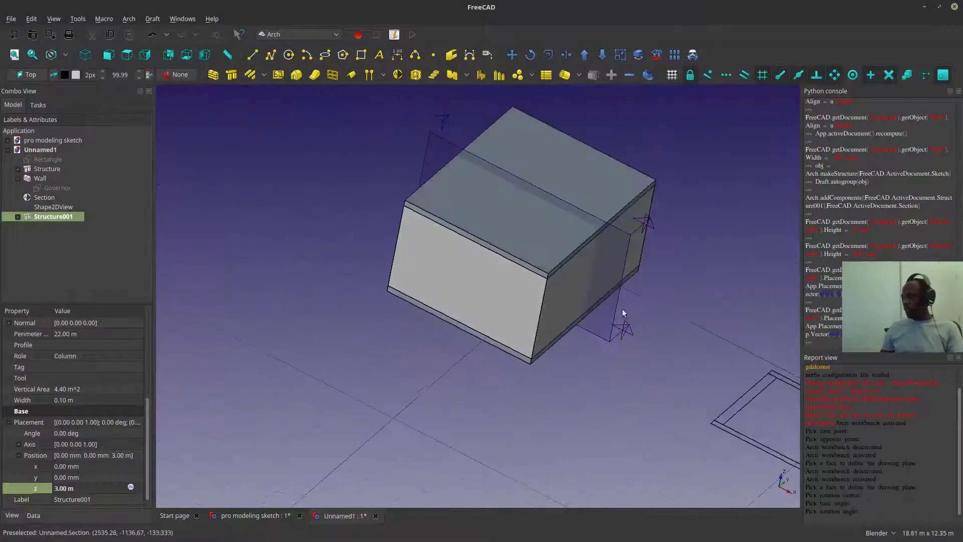
- Turn on the section plane's Cut View so that the building is cut open in 3D
{"action": "left_click", "coordinate": [618, 301]}
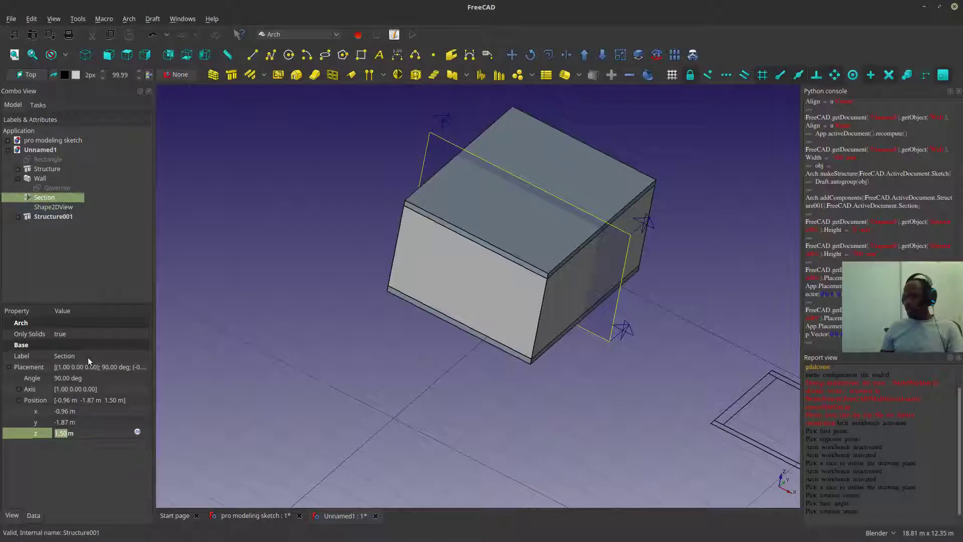
{"action": "left_click", "coordinate": [12, 516]}
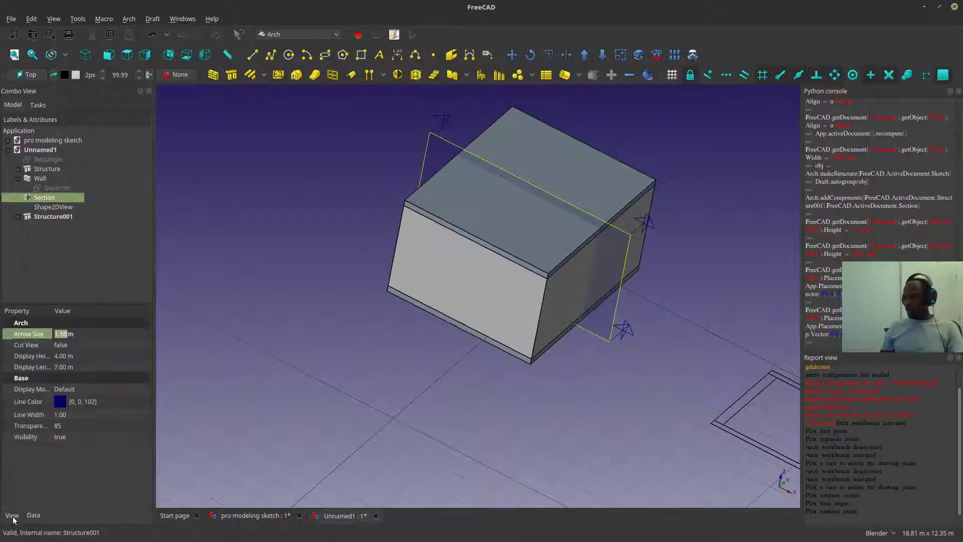
{"action": "left_click", "coordinate": [89, 344]}
{"action": "left_click", "coordinate": [90, 344]}
{"action": "left_click", "coordinate": [85, 356]}
{"action": "left_click", "coordinate": [236, 302]}
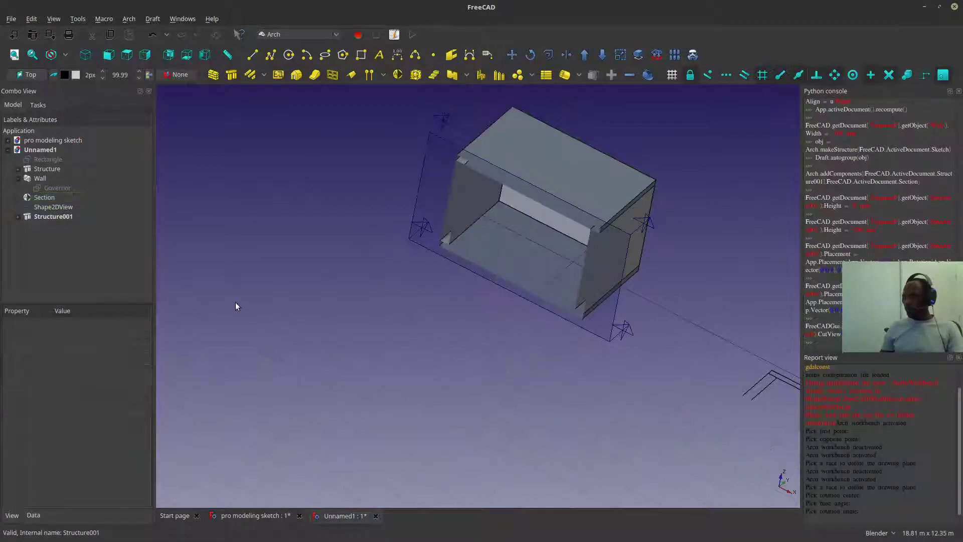
- Move the existing 2D section view along Y to a y position of -0.46 m
{"action": "middle_click_drag", "start_coordinate": [638, 251], "coordinate": [504, 322]}
{"action": "scroll", "coordinate": [641, 353], "scroll_direction": "down", "scroll_amount": 5}
{"action": "middle_click_drag", "start_coordinate": [561, 364], "coordinate": [602, 357]}
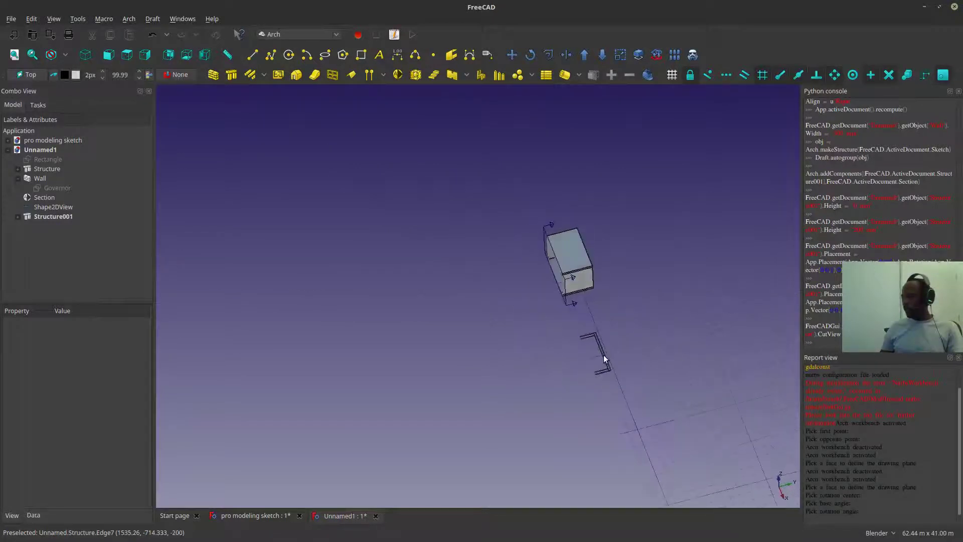
{"action": "scroll", "coordinate": [603, 337], "scroll_direction": "up", "scroll_amount": 5}
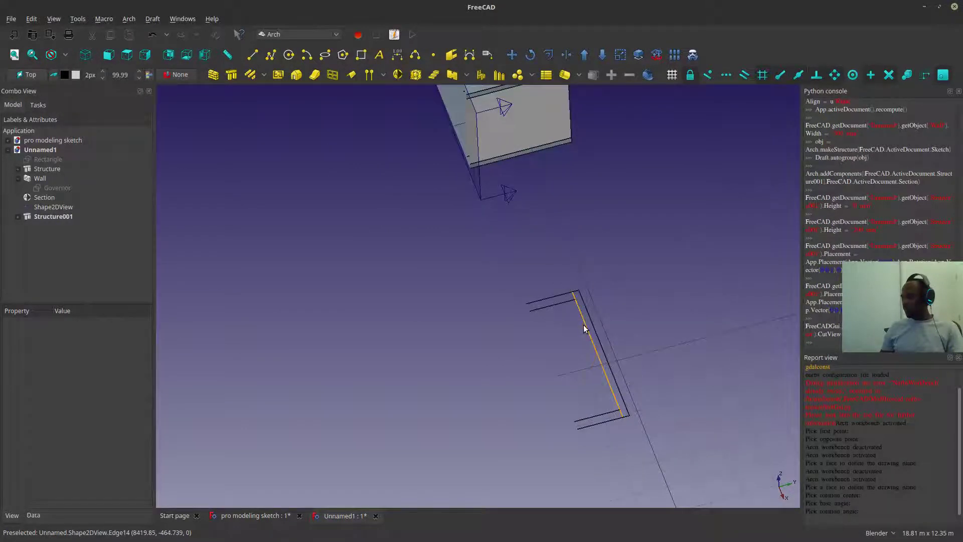
{"action": "left_click", "coordinate": [583, 324]}
{"action": "left_click", "coordinate": [33, 515]}
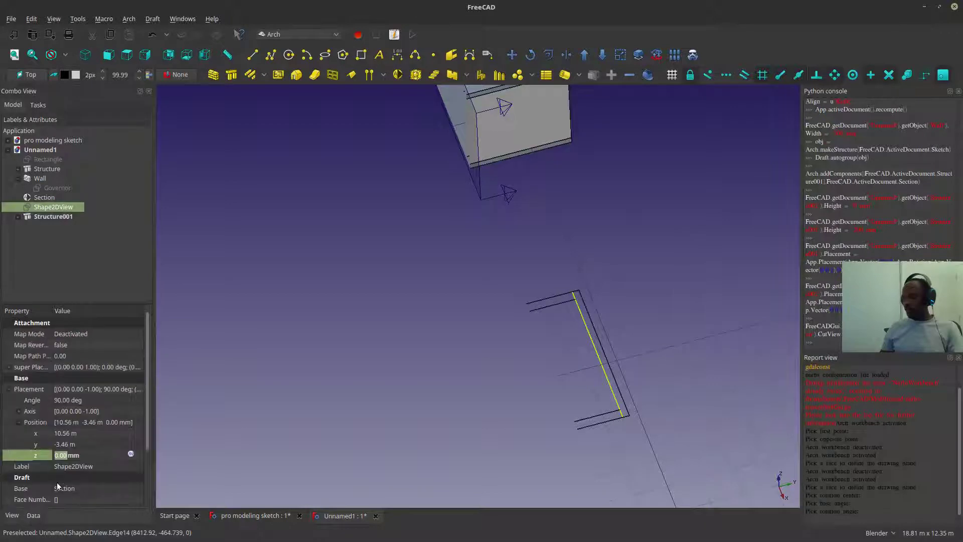
{"action": "left_click", "coordinate": [71, 444]}
{"action": "scroll", "coordinate": [72, 445], "scroll_direction": "up", "scroll_amount": 4}
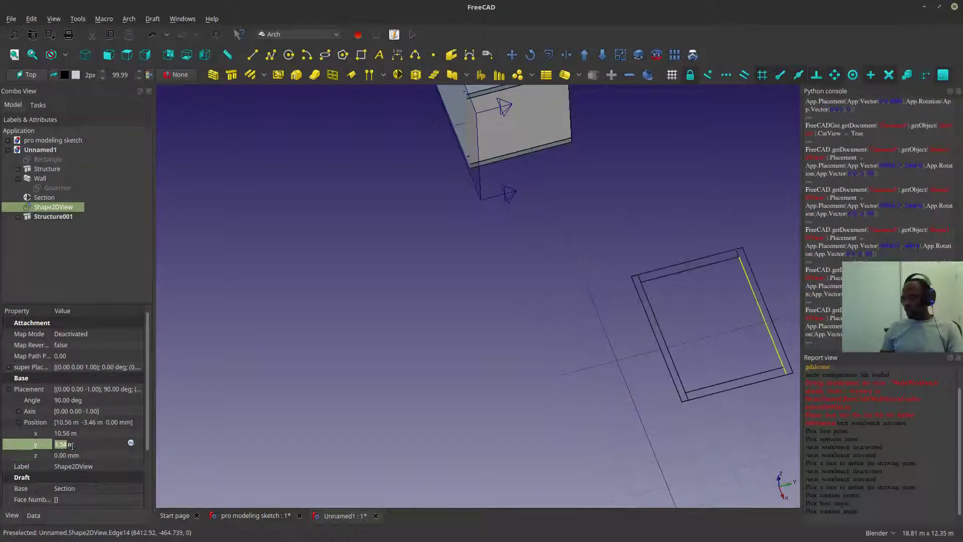
{"action": "scroll", "coordinate": [71, 445], "scroll_direction": "down", "scroll_amount": 1}
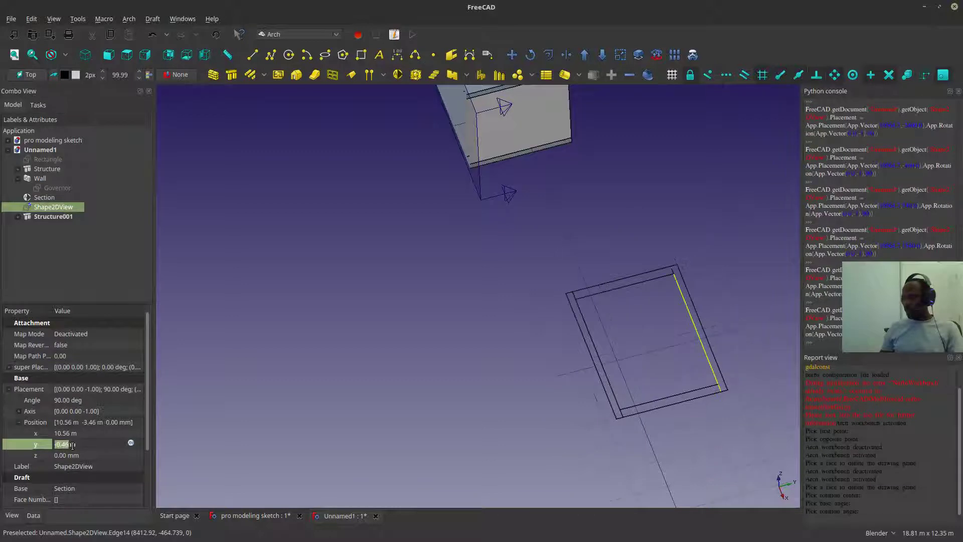
{"action": "left_click", "coordinate": [375, 337]}
- Create a second Shape2DView from the section plane
{"action": "middle_click_drag", "start_coordinate": [375, 337], "coordinate": [531, 387]}
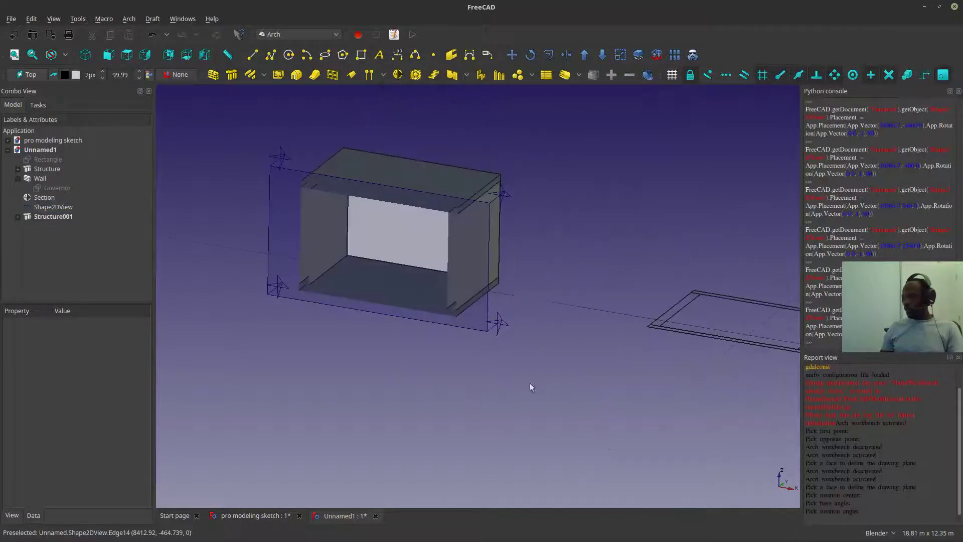
{"action": "left_click", "coordinate": [489, 294]}
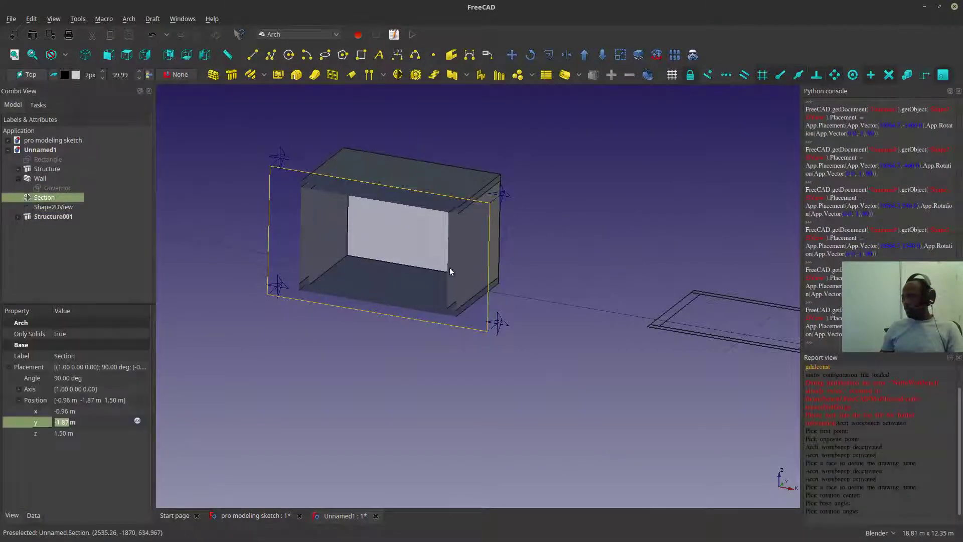
{"action": "left_click", "coordinate": [46, 206]}
{"action": "left_click", "coordinate": [47, 199]}
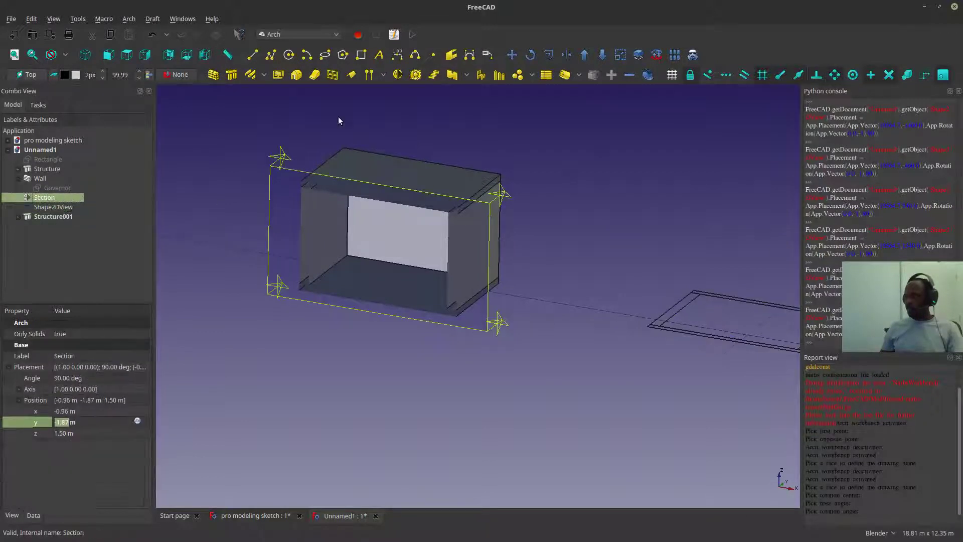
{"action": "left_click", "coordinate": [640, 55]}
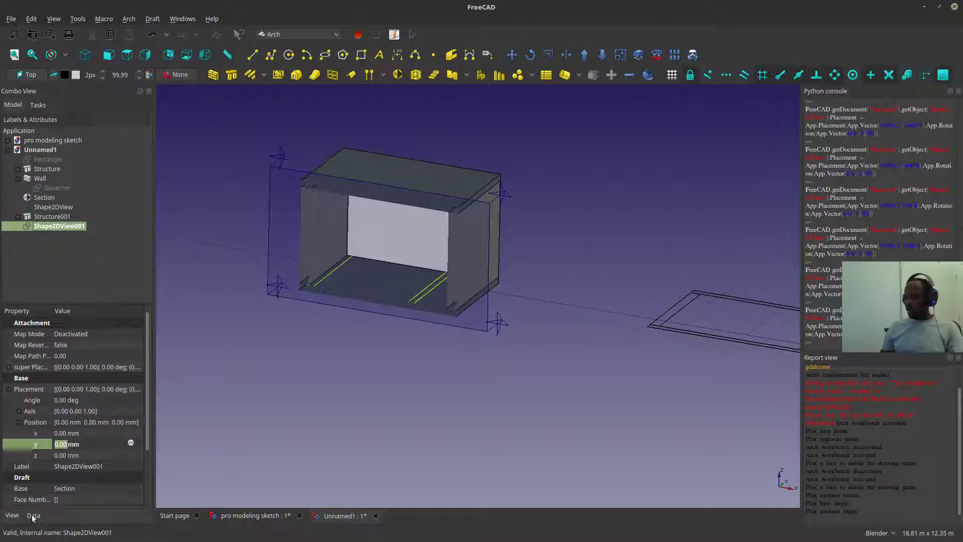
- Set the second 2D view's projection mode to Individual Faces and change it to Cutfaces
{"action": "scroll", "coordinate": [149, 471], "scroll_direction": "down", "scroll_amount": 2}
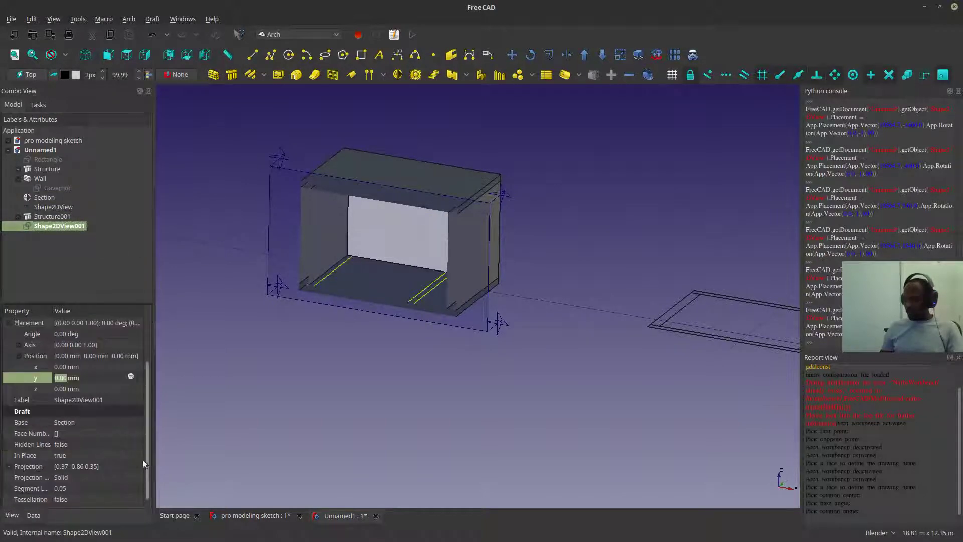
{"action": "left_click", "coordinate": [72, 478]}
{"action": "left_click", "coordinate": [73, 477]}
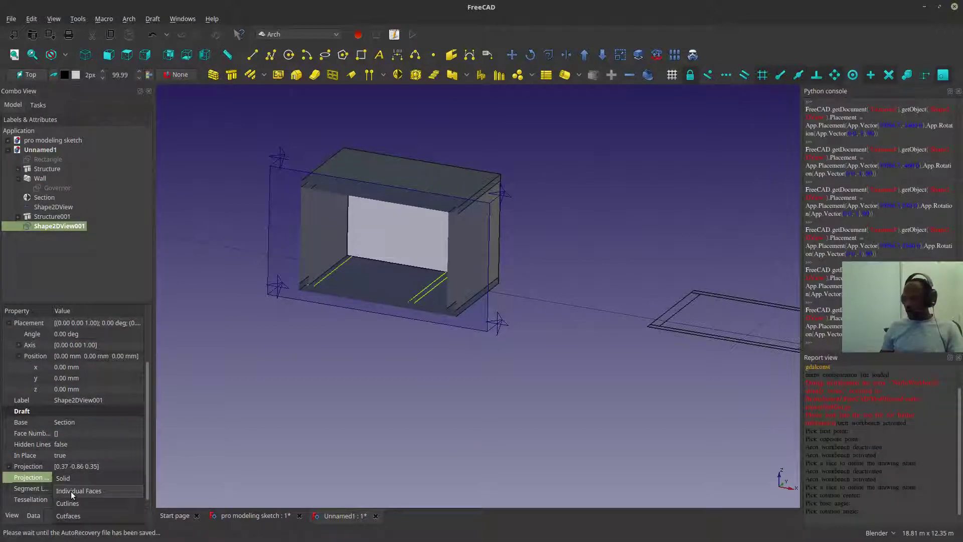
{"action": "left_click", "coordinate": [71, 491]}
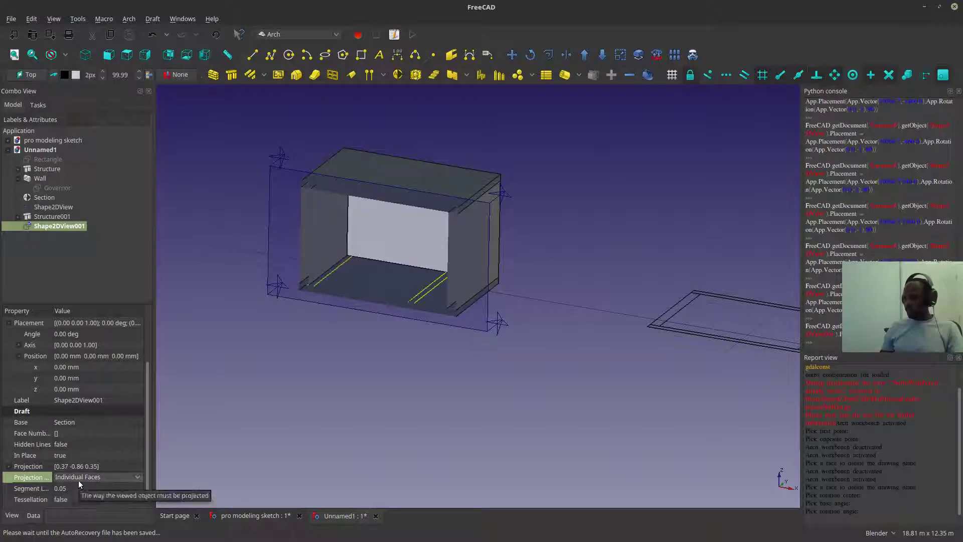
{"action": "left_click", "coordinate": [80, 478]}
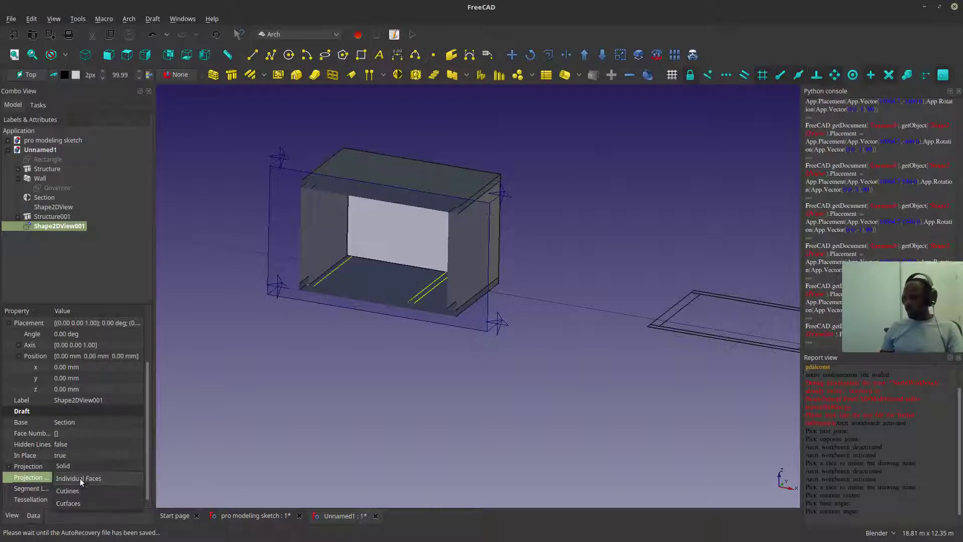
{"action": "left_click", "coordinate": [70, 504]}
{"action": "left_click", "coordinate": [342, 405]}
{"action": "scroll", "coordinate": [293, 188], "scroll_direction": "up", "scroll_amount": 2}
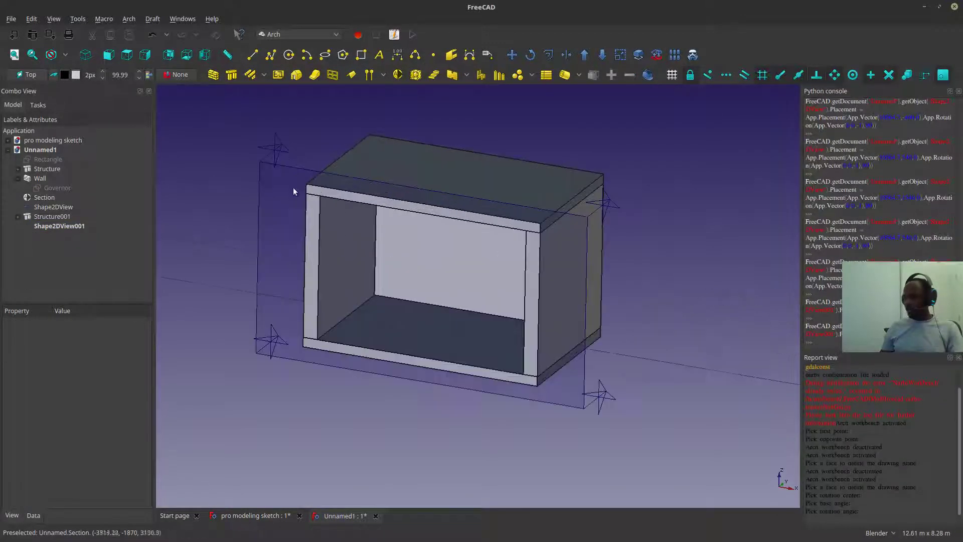
- Set the second 2D view's projection mode to Cutlines and inspect the cut outline on the building
{"action": "left_click", "coordinate": [52, 224]}
{"action": "left_click", "coordinate": [76, 477]}
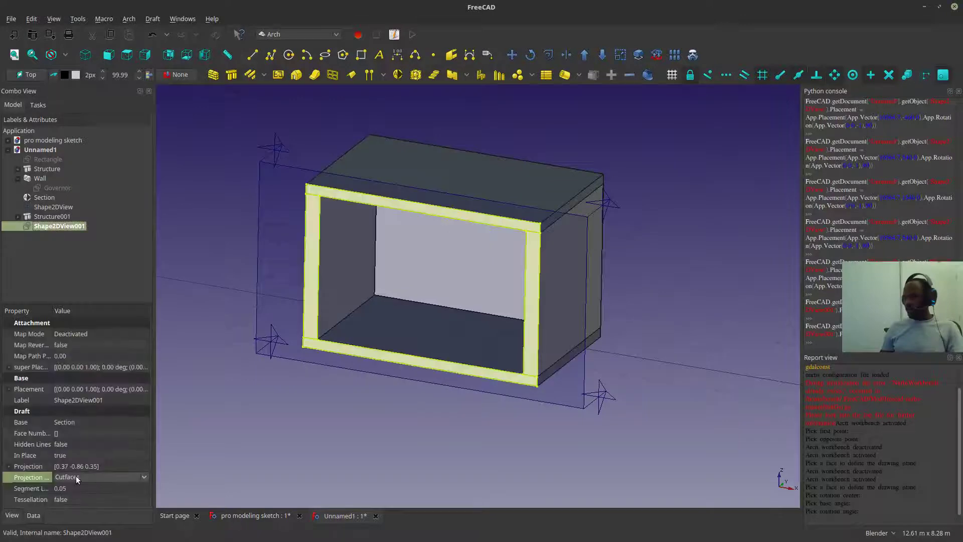
{"action": "left_click", "coordinate": [76, 476]}
{"action": "left_click", "coordinate": [77, 469]}
{"action": "left_click", "coordinate": [215, 444]}
{"action": "scroll", "coordinate": [312, 210], "scroll_direction": "up", "scroll_amount": 2}
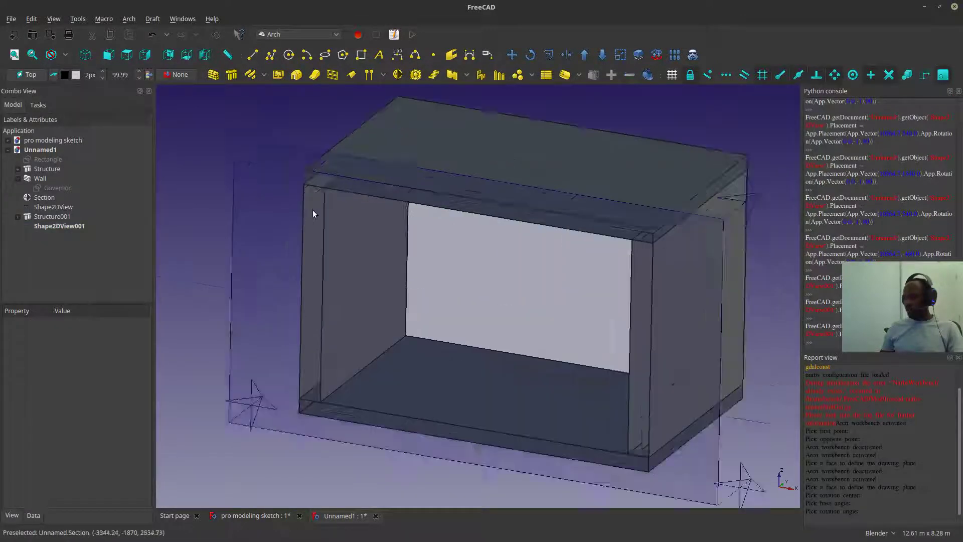
{"action": "scroll", "coordinate": [314, 166], "scroll_direction": "up", "scroll_amount": 3}
{"action": "scroll", "coordinate": [314, 166], "scroll_direction": "down", "scroll_amount": 3}
- Set the second 2D section view's line colour to the dark blue custom colour (52, 49, 141)
{"action": "left_click", "coordinate": [75, 226]}
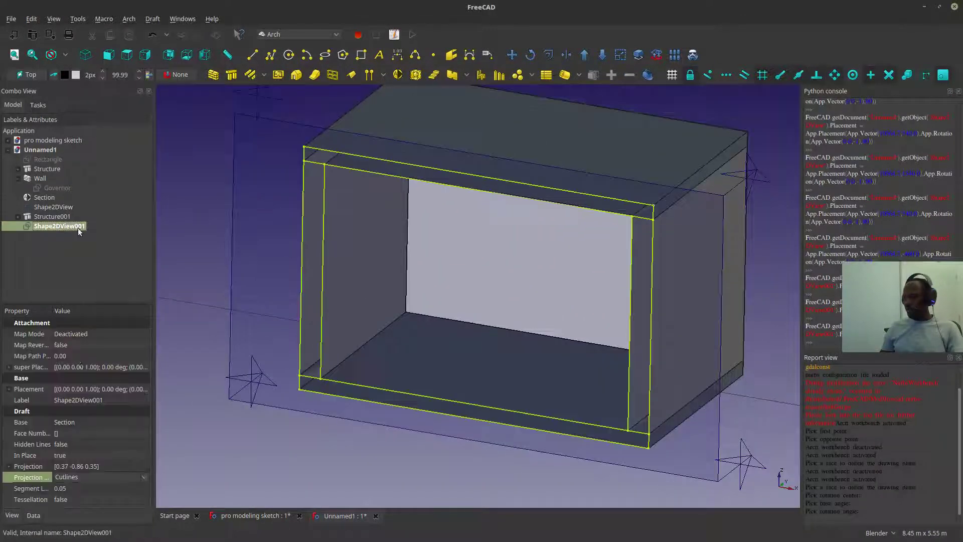
{"action": "left_click", "coordinate": [12, 516]}
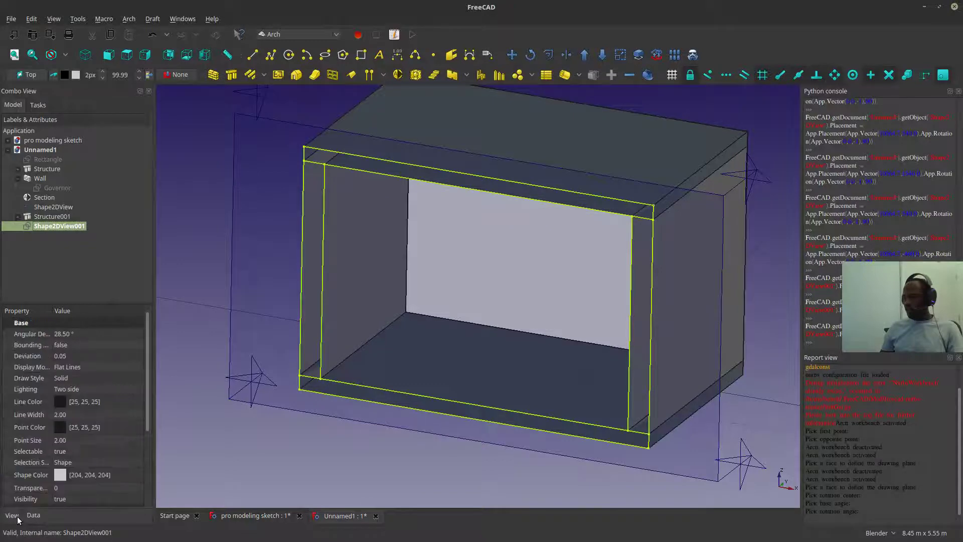
{"action": "left_click", "coordinate": [104, 402]}
{"action": "left_click", "coordinate": [104, 401]}
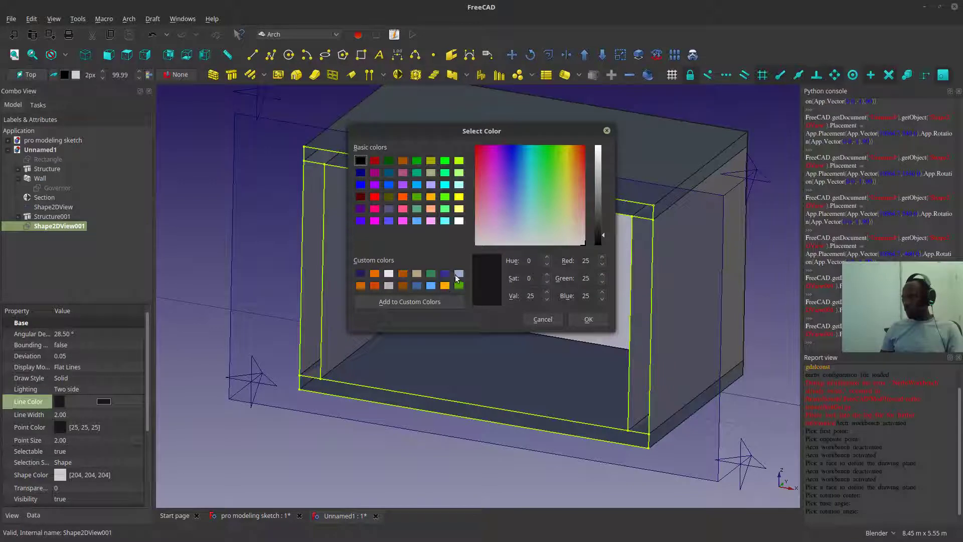
{"action": "left_click", "coordinate": [445, 274]}
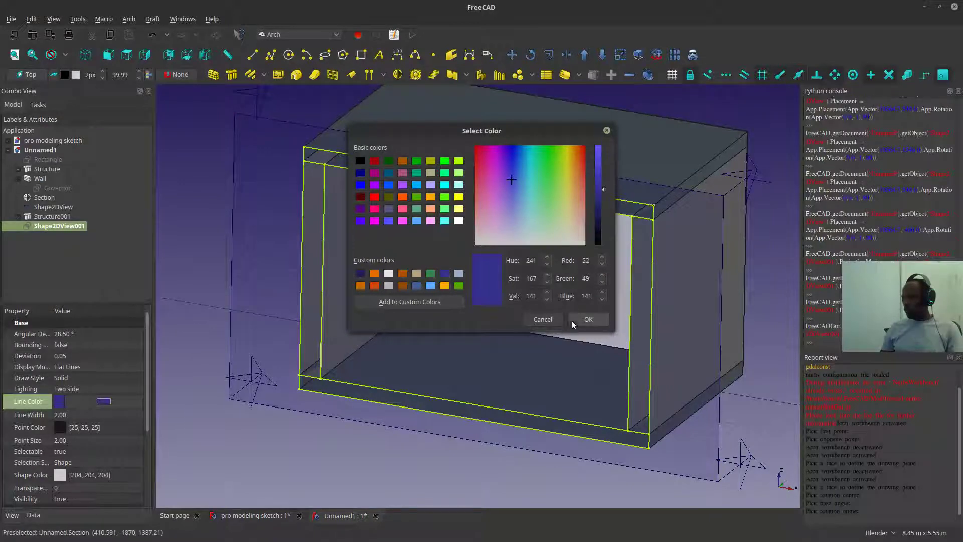
{"action": "left_click", "coordinate": [572, 319]}
{"action": "left_click", "coordinate": [243, 432]}
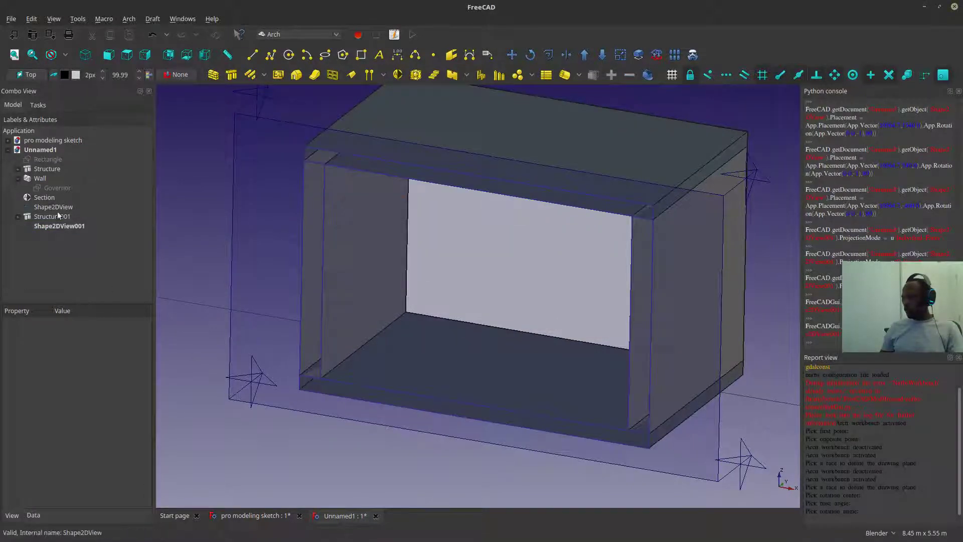
- Set the line width of Shape2DView001 to 4.00
{"action": "left_click", "coordinate": [50, 227]}
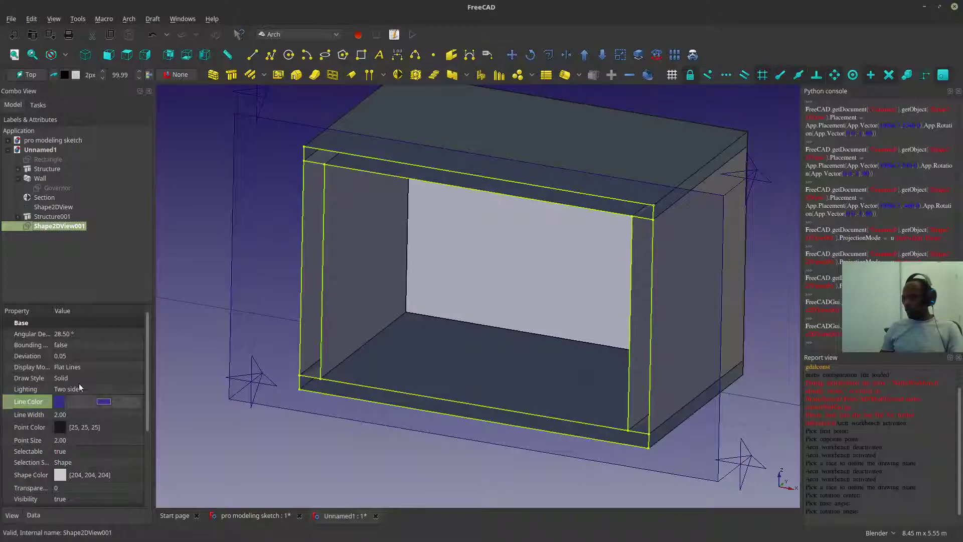
{"action": "left_click", "coordinate": [90, 414]}
{"action": "scroll", "coordinate": [91, 415], "scroll_direction": "up", "scroll_amount": 2}
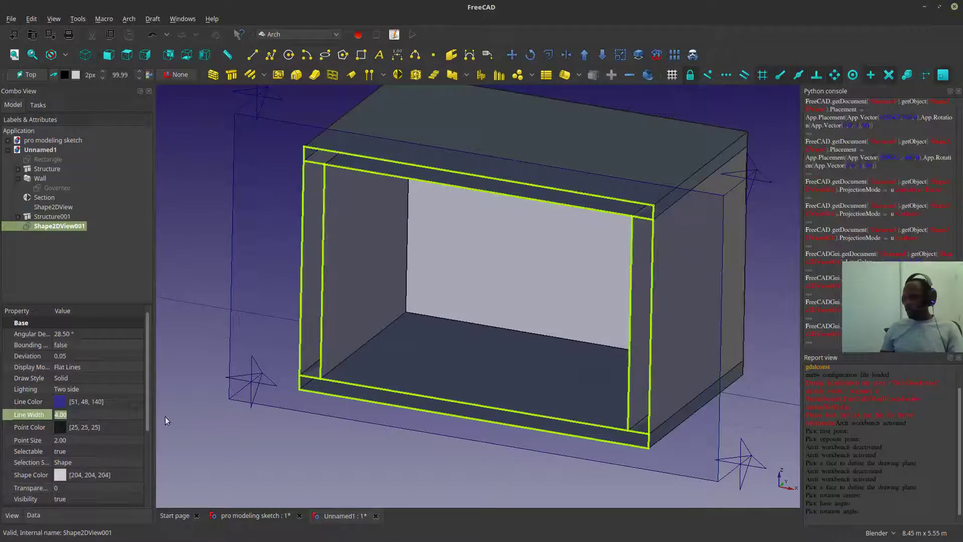
{"action": "left_click", "coordinate": [233, 434]}
- Change the second 2D section view's line colour to the tan custom colour (181, 163, 127)
{"action": "left_click", "coordinate": [66, 230]}
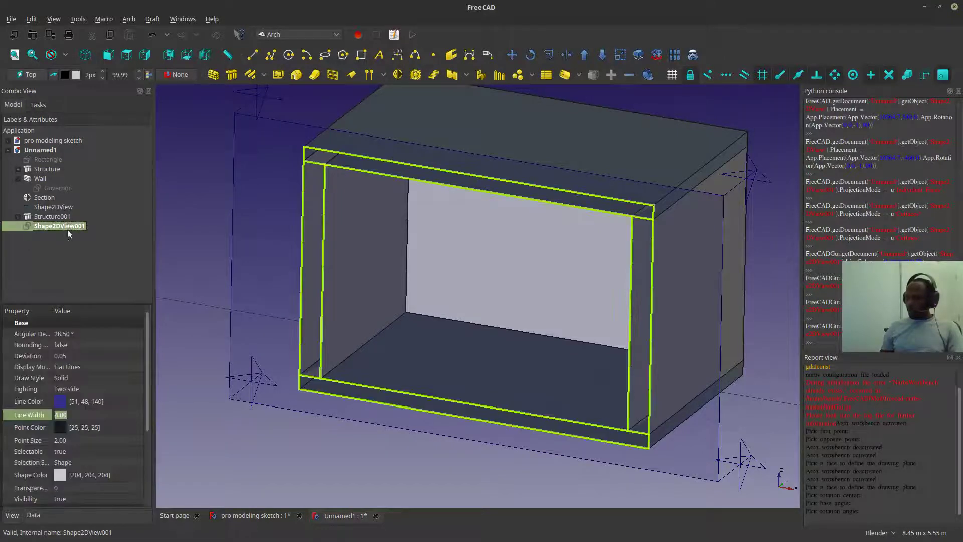
{"action": "left_click", "coordinate": [100, 402]}
{"action": "left_click", "coordinate": [104, 401]}
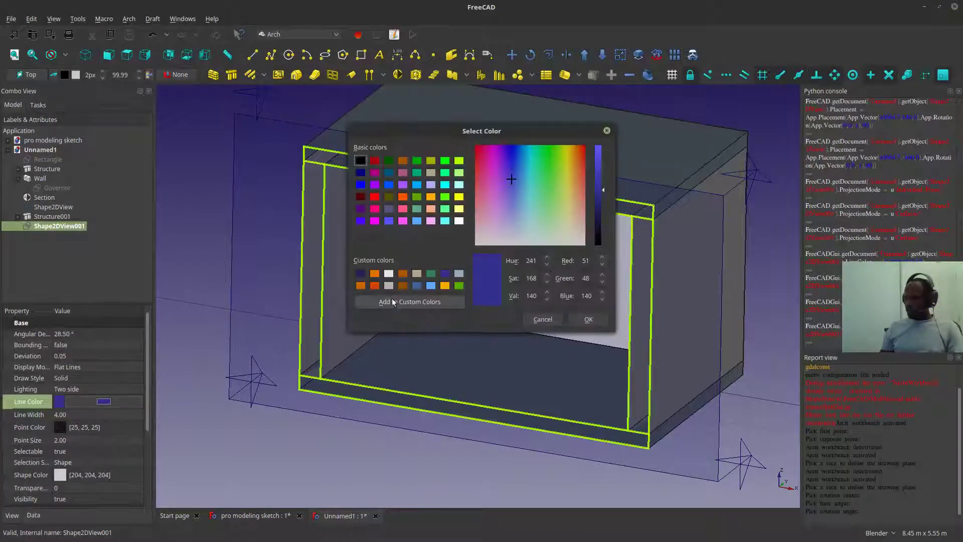
{"action": "left_click", "coordinate": [417, 274]}
{"action": "left_click", "coordinate": [589, 319]}
{"action": "left_click", "coordinate": [407, 444]}
{"action": "scroll", "coordinate": [321, 444], "scroll_direction": "down", "scroll_amount": 2}
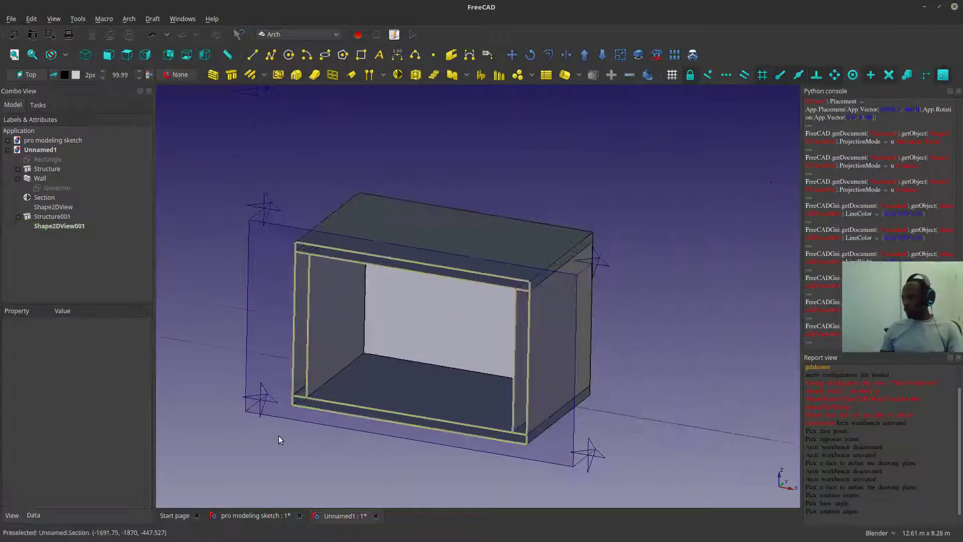
- Set the projection mode of Shape2DView001 to Cutfaces and check the filled cut faces on the building
{"action": "left_click", "coordinate": [70, 227]}
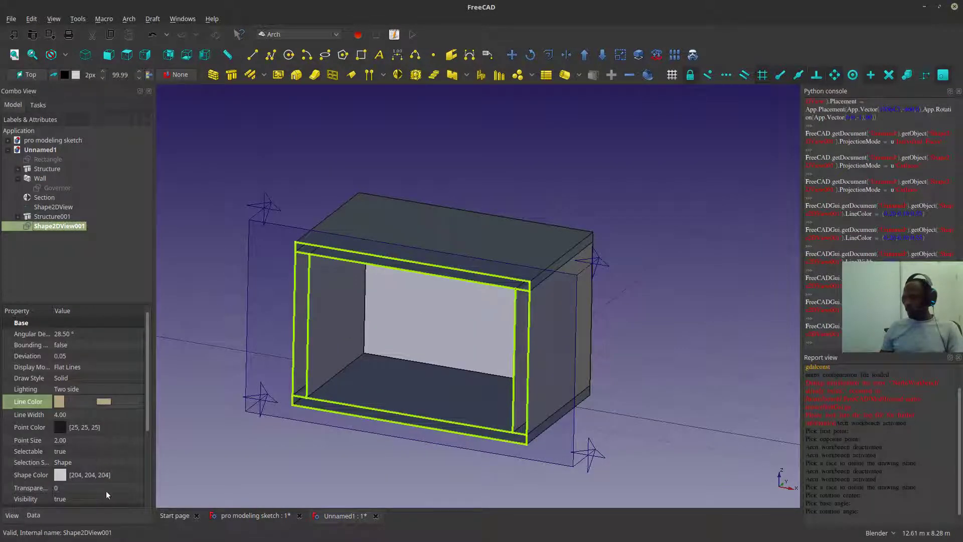
{"action": "left_click", "coordinate": [33, 515]}
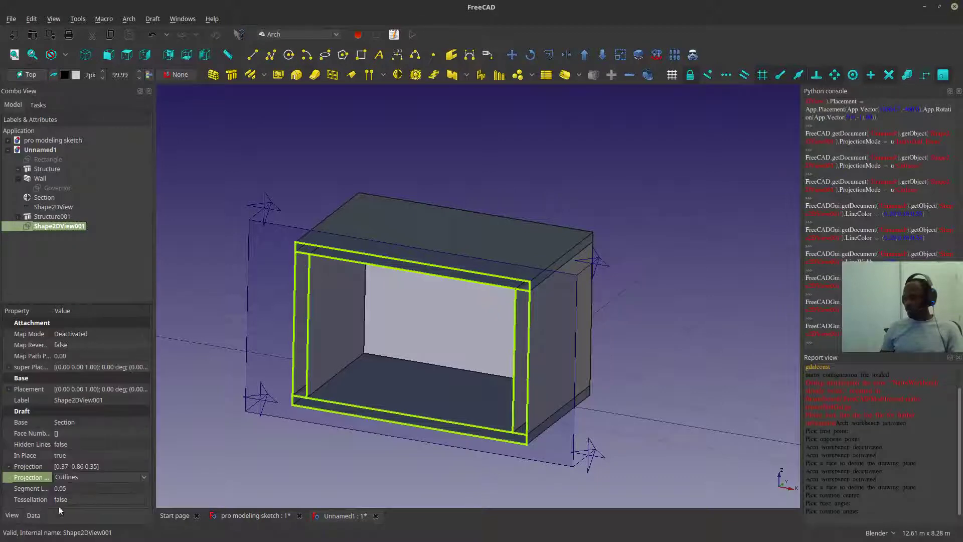
{"action": "left_click", "coordinate": [98, 477]}
{"action": "left_click", "coordinate": [92, 494]}
{"action": "left_click", "coordinate": [191, 476]}
{"action": "scroll", "coordinate": [192, 476], "scroll_direction": "down", "scroll_amount": 2}
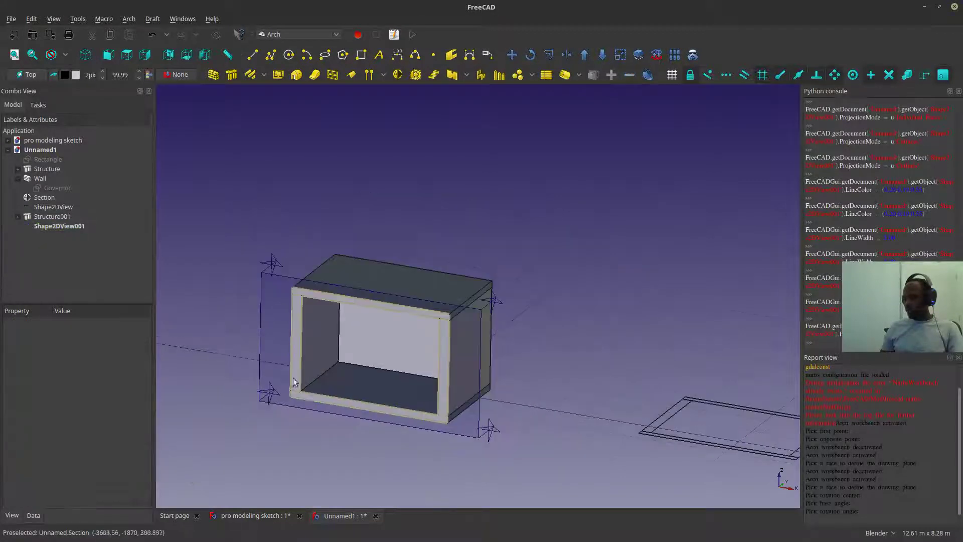
{"action": "scroll", "coordinate": [308, 399], "scroll_direction": "up", "scroll_amount": 5}
{"action": "scroll", "coordinate": [261, 351], "scroll_direction": "down", "scroll_amount": 5}
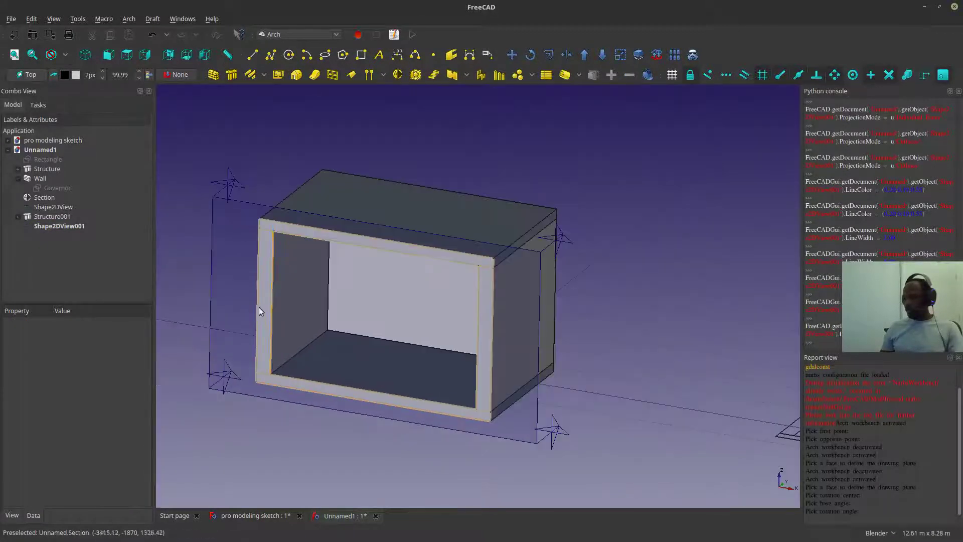
- Set the line colour of the cut-face 2D view to black
{"action": "left_click", "coordinate": [45, 227]}
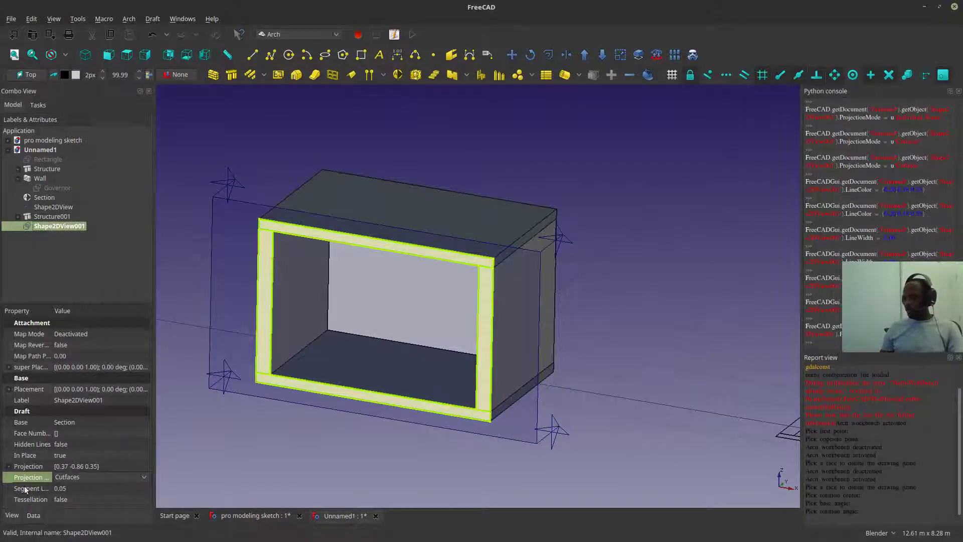
{"action": "left_click", "coordinate": [12, 515]}
{"action": "left_click", "coordinate": [70, 402]}
{"action": "left_click", "coordinate": [104, 401]}
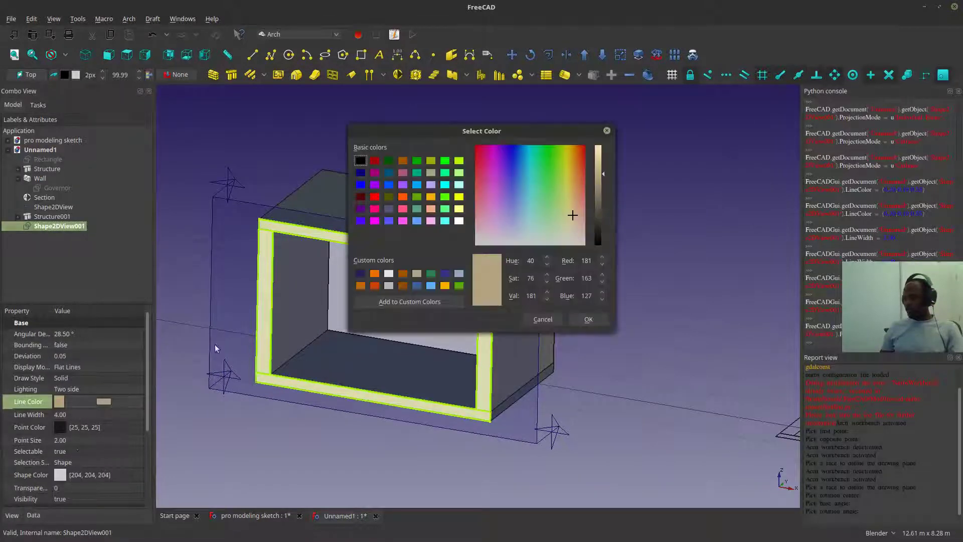
{"action": "left_click", "coordinate": [589, 319]}
{"action": "left_click", "coordinate": [627, 337]}
- Examine the cut faces and their outlines on the building, together with the separate 2D section view
{"action": "scroll", "coordinate": [434, 298], "scroll_direction": "up", "scroll_amount": 2}
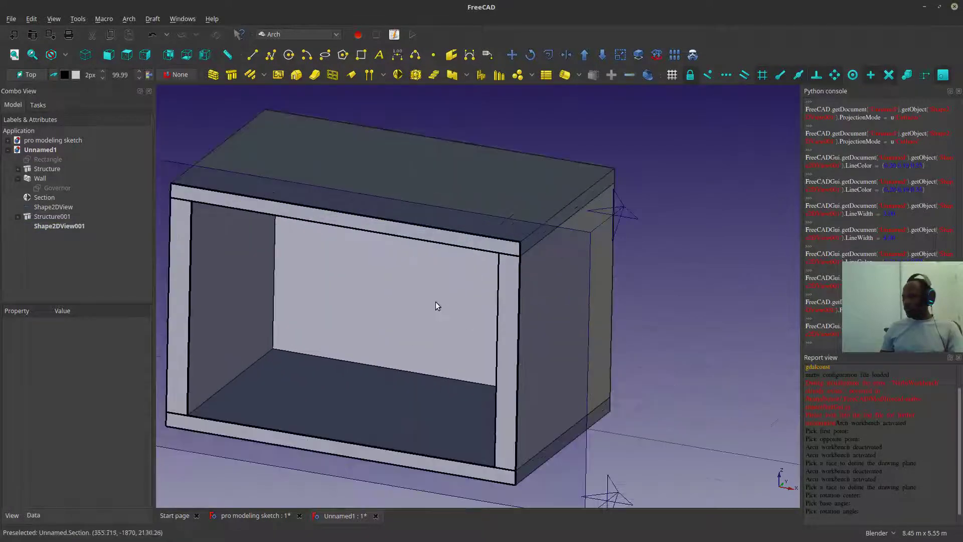
{"action": "scroll", "coordinate": [435, 302], "scroll_direction": "down", "scroll_amount": 3}
{"action": "scroll", "coordinate": [455, 308], "scroll_direction": "up", "scroll_amount": 1}
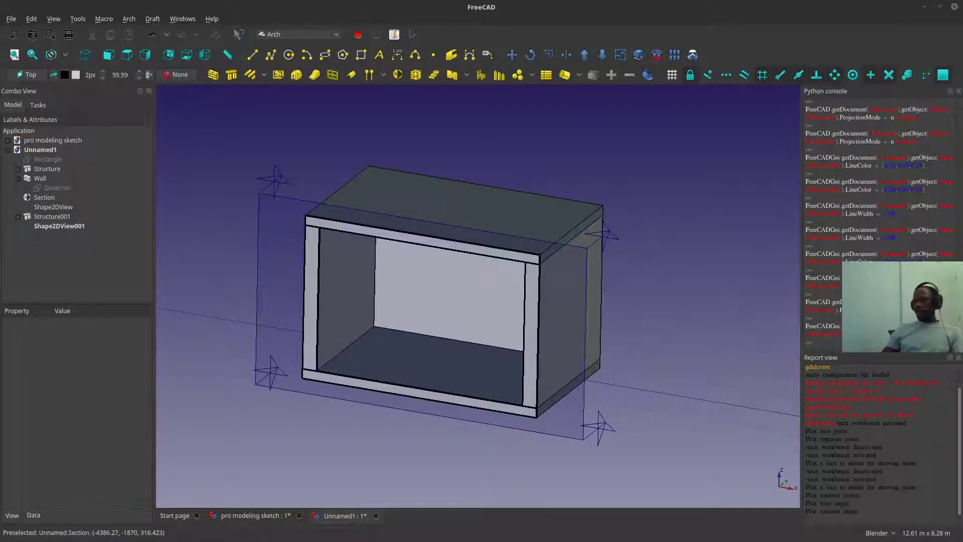
{"action": "scroll", "coordinate": [315, 351], "scroll_direction": "down", "scroll_amount": 3}
{"action": "scroll", "coordinate": [456, 339], "scroll_direction": "up", "scroll_amount": 2}
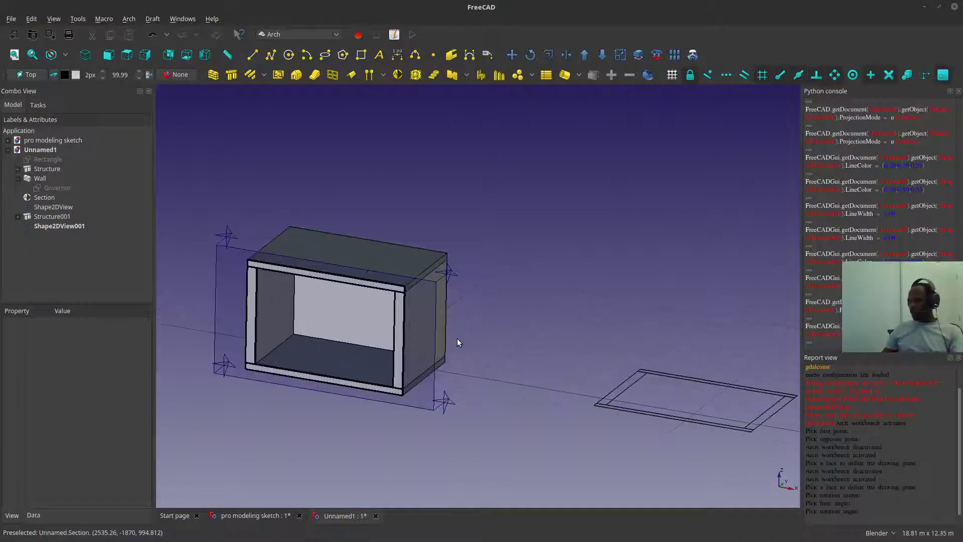
{"action": "middle_click_drag", "start_coordinate": [553, 370], "coordinate": [501, 351]}
{"action": "middle_click_drag", "start_coordinate": [429, 326], "coordinate": [502, 324]}
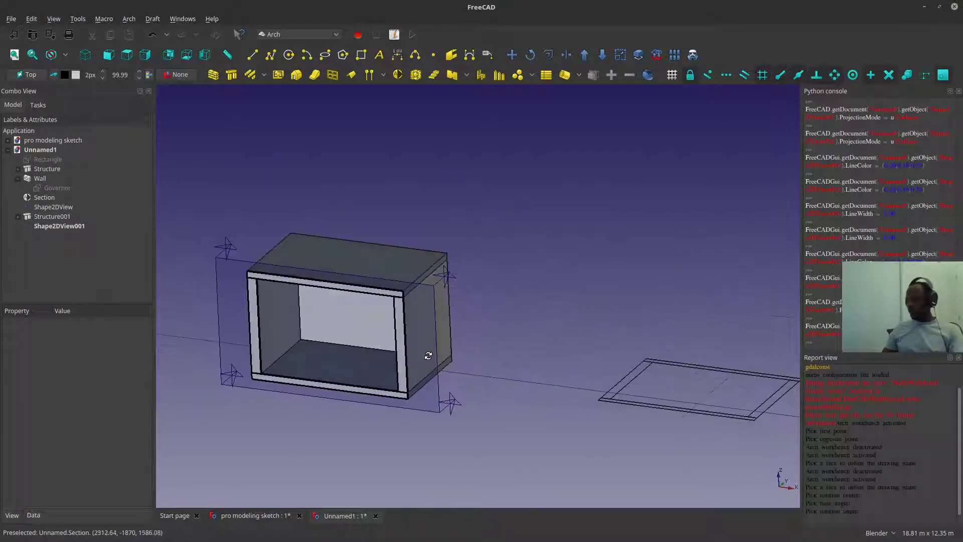
{"action": "middle_click_drag", "start_coordinate": [570, 326], "coordinate": [633, 281], "text": "shift"}
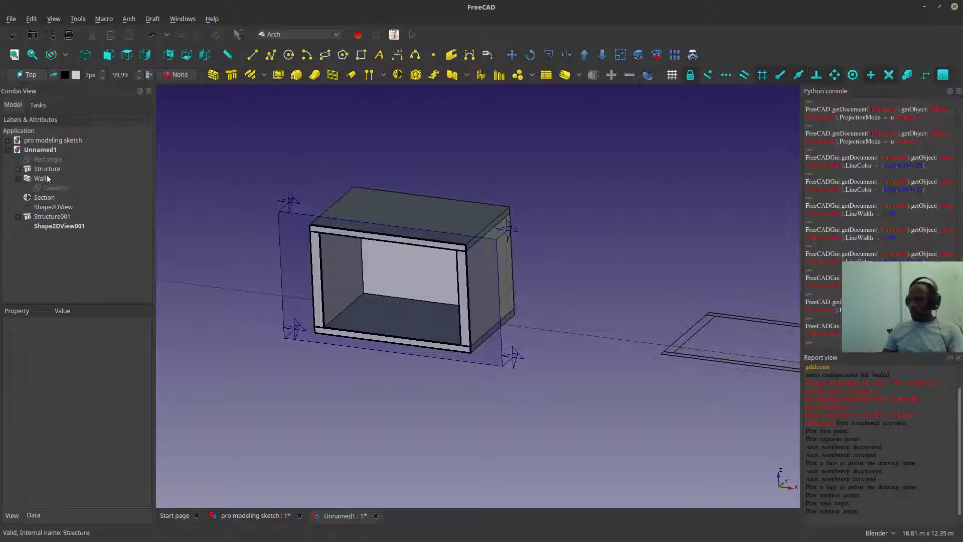
- Create a new Arch wall from the Governor sketch nested under the first Structure
{"action": "left_click", "coordinate": [18, 180]}
{"action": "left_click", "coordinate": [18, 170]}
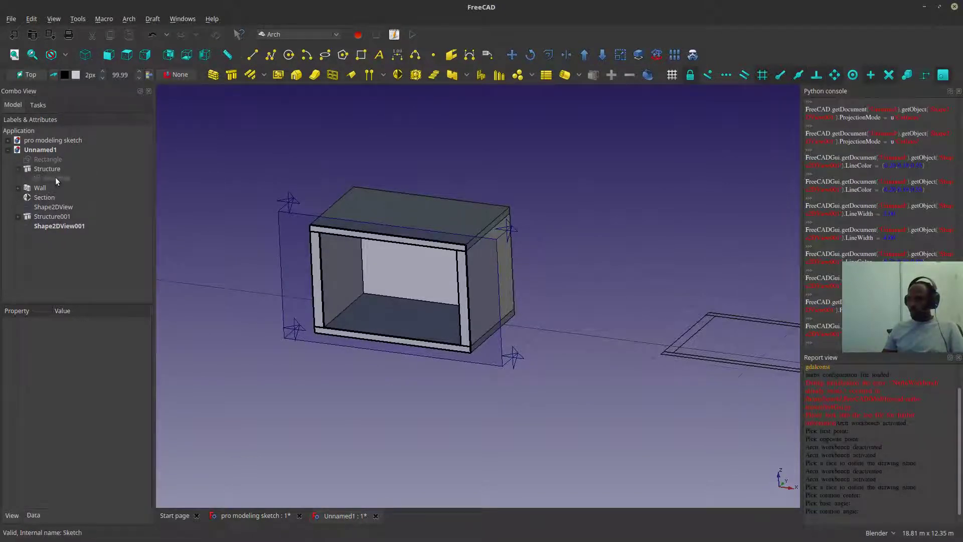
{"action": "left_click", "coordinate": [56, 178]}
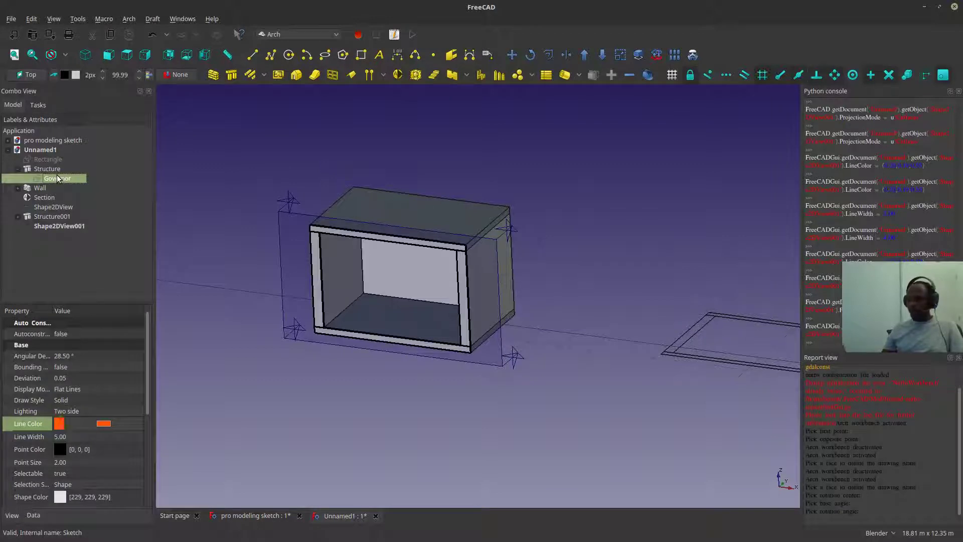
{"action": "middle_click_drag", "start_coordinate": [700, 354], "coordinate": [478, 364], "text": "shift"}
{"action": "scroll", "coordinate": [596, 327], "scroll_direction": "up", "scroll_amount": 3}
{"action": "scroll", "coordinate": [596, 327], "scroll_direction": "down", "scroll_amount": 4}
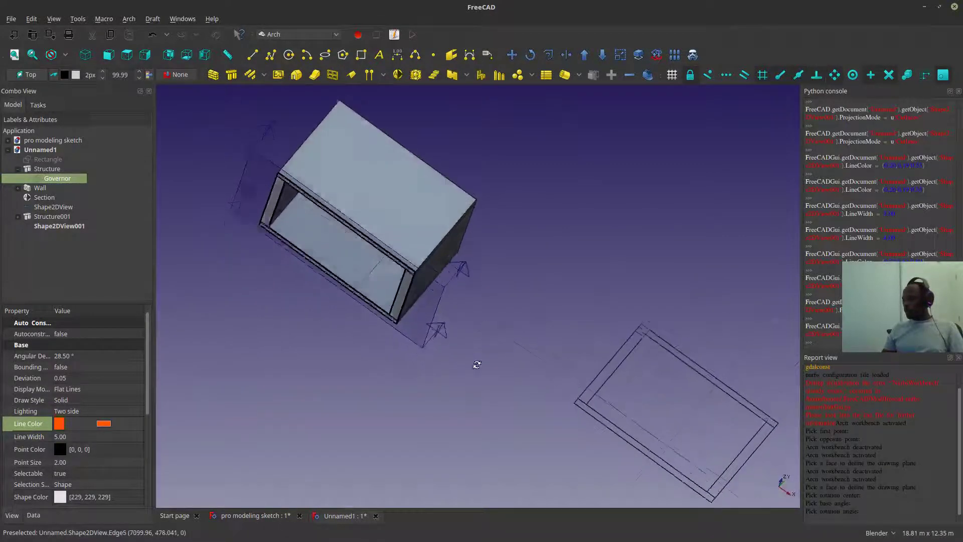
{"action": "scroll", "coordinate": [595, 399], "scroll_direction": "up", "scroll_amount": 5}
{"action": "scroll", "coordinate": [516, 378], "scroll_direction": "down", "scroll_amount": 3}
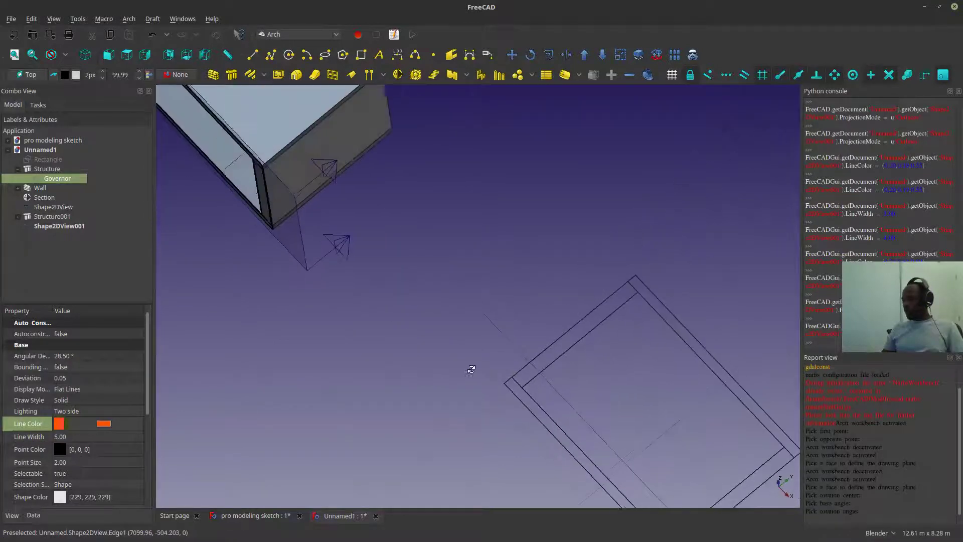
{"action": "scroll", "coordinate": [555, 400], "scroll_direction": "up", "scroll_amount": 4}
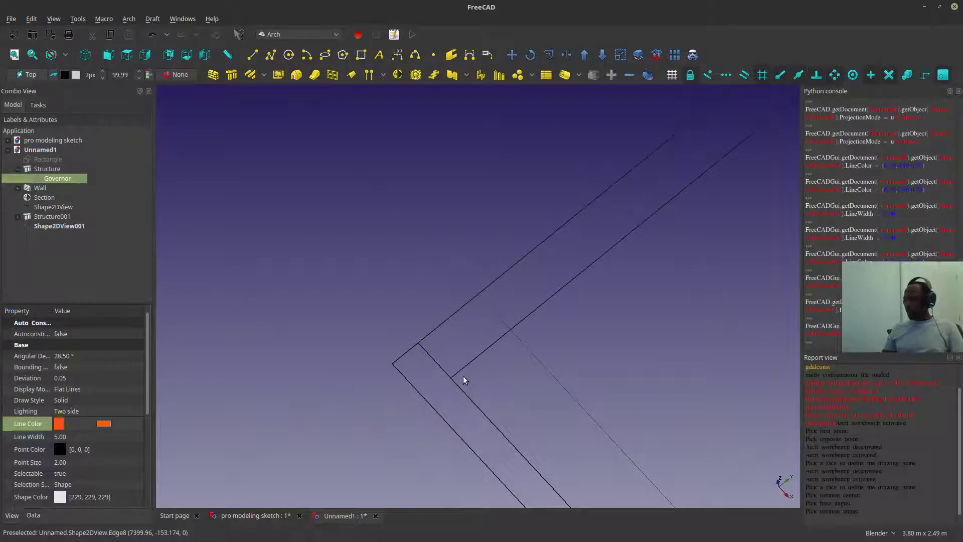
{"action": "scroll", "coordinate": [350, 382], "scroll_direction": "down", "scroll_amount": 5}
{"action": "scroll", "coordinate": [253, 391], "scroll_direction": "up", "scroll_amount": 3}
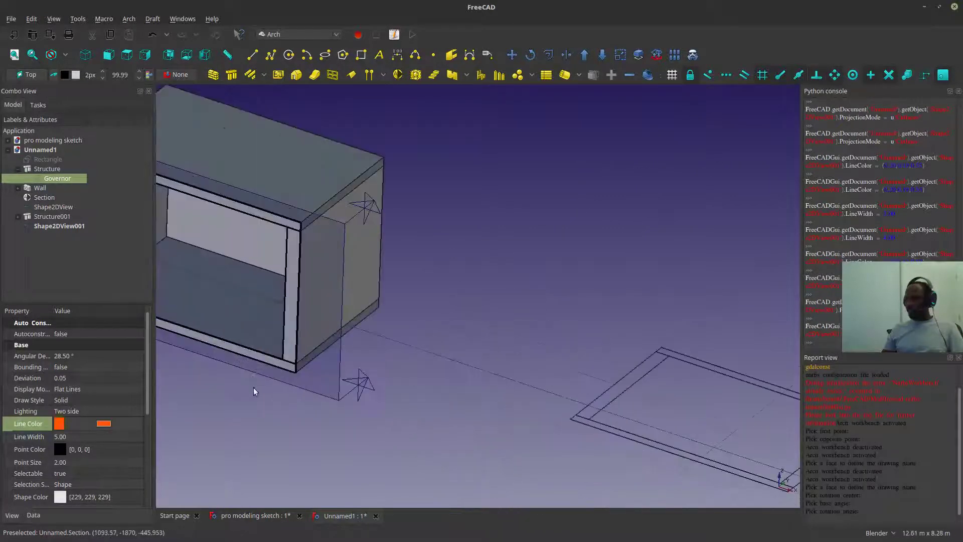
{"action": "scroll", "coordinate": [254, 391], "scroll_direction": "up", "scroll_amount": 2}
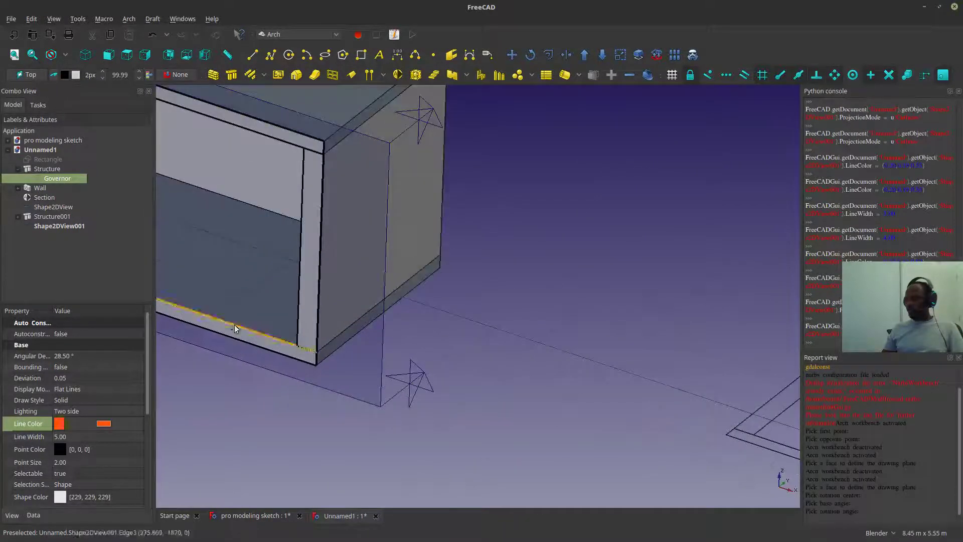
{"action": "left_click", "coordinate": [212, 75]}
{"action": "scroll", "coordinate": [318, 295], "scroll_direction": "down", "scroll_amount": 3}
{"action": "scroll", "coordinate": [236, 251], "scroll_direction": "up", "scroll_amount": 1}
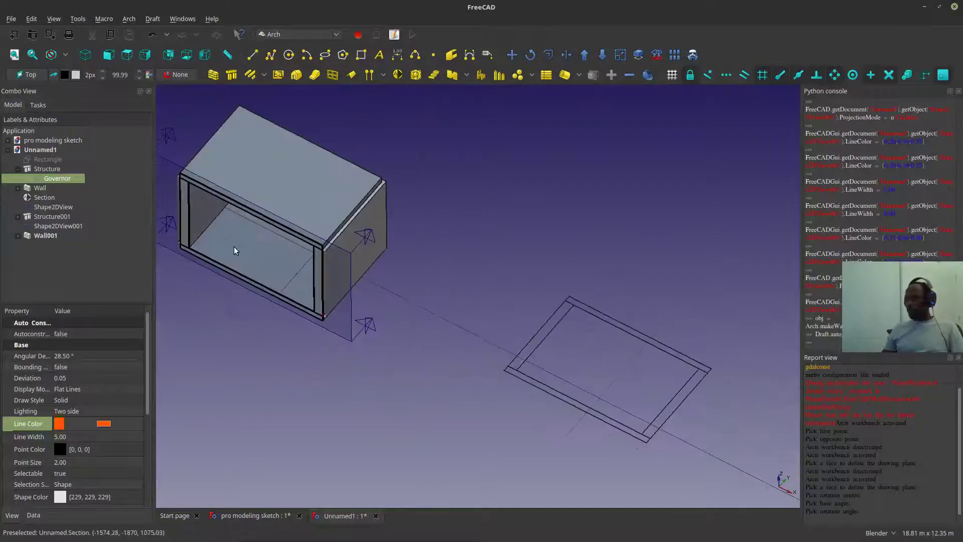
- Rename the new wall as "Wall - It- 0.01m"
{"action": "left_click", "coordinate": [43, 236]}
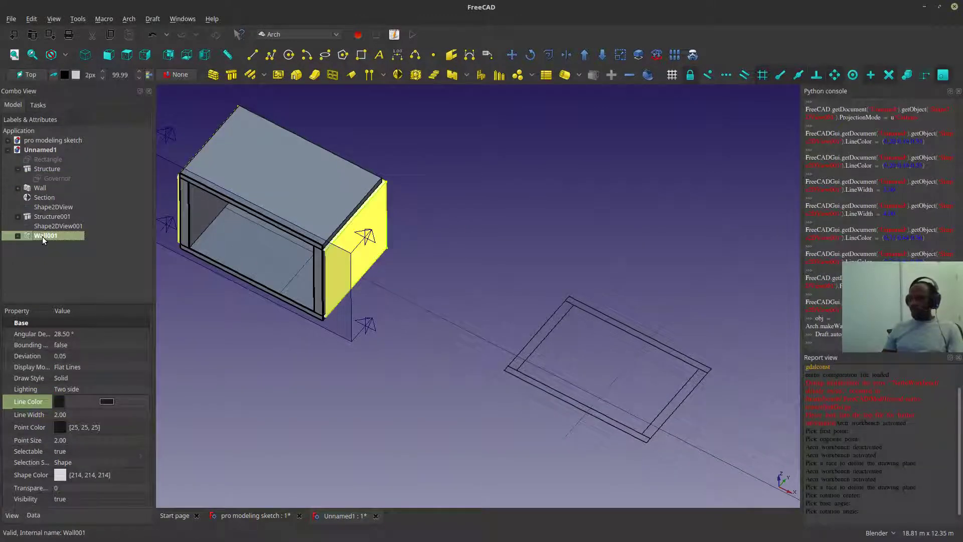
{"action": "right_click", "coordinate": [42, 236]}
{"action": "left_click", "coordinate": [81, 444]}
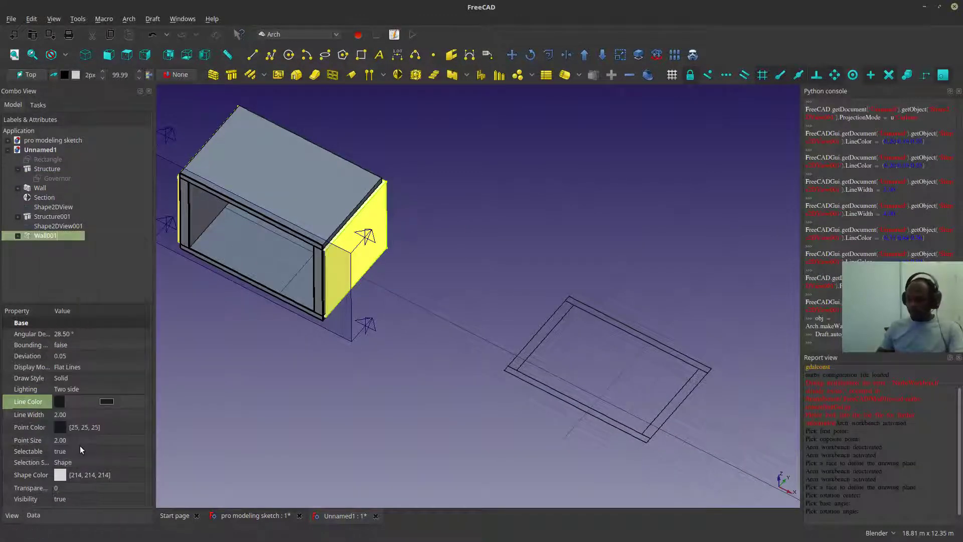
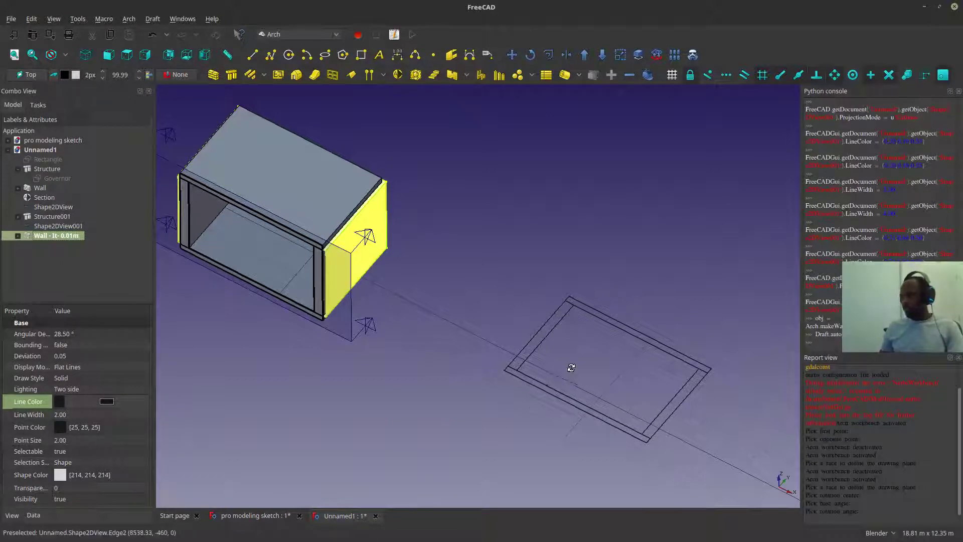
- Add the wall "Wall - It- 0.01m" to the Section plane's objects so the 2D section view includes it
{"action": "middle_click_drag", "start_coordinate": [422, 321], "coordinate": [490, 348]}
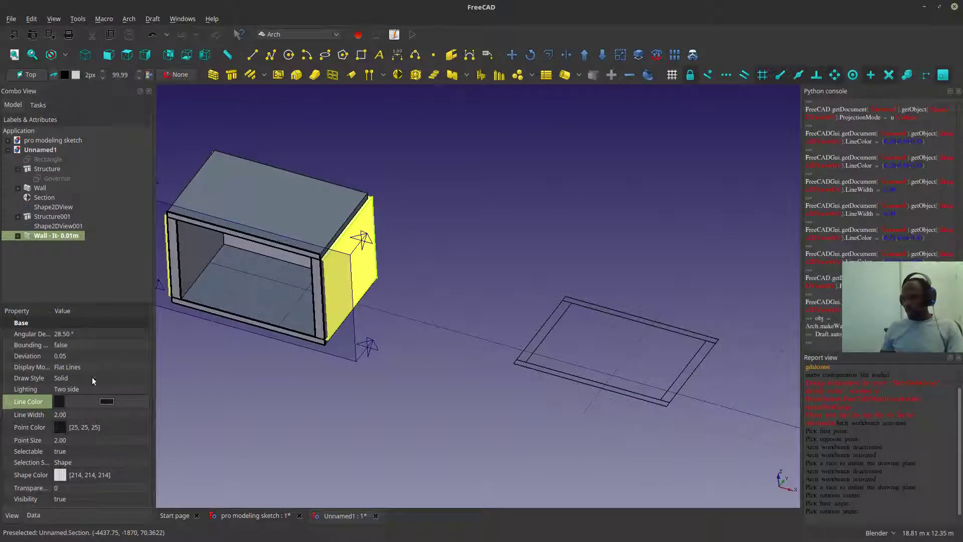
{"action": "scroll", "coordinate": [274, 275], "scroll_direction": "up", "scroll_amount": 3}
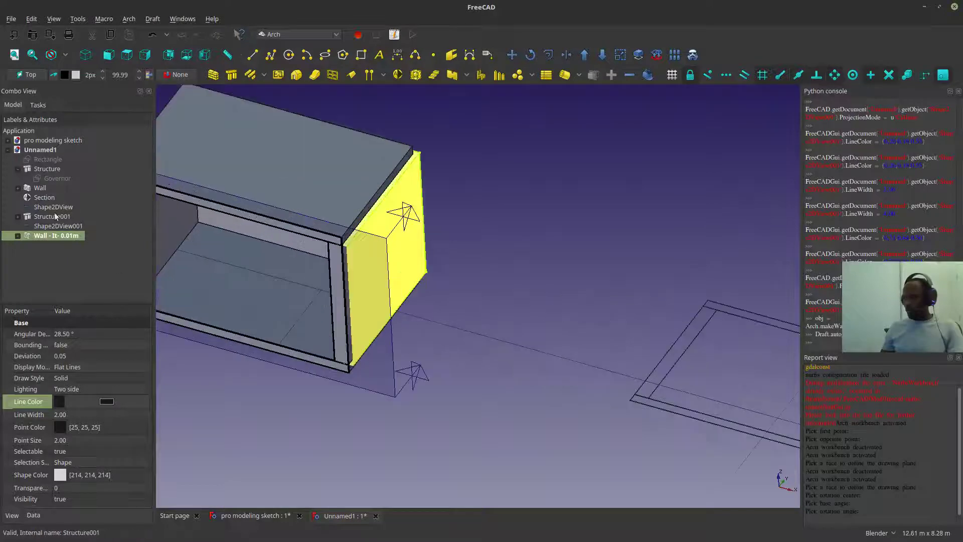
{"action": "left_click", "coordinate": [49, 199], "text": "ctrl"}
{"action": "scroll", "coordinate": [396, 208], "scroll_direction": "down", "scroll_amount": 5}
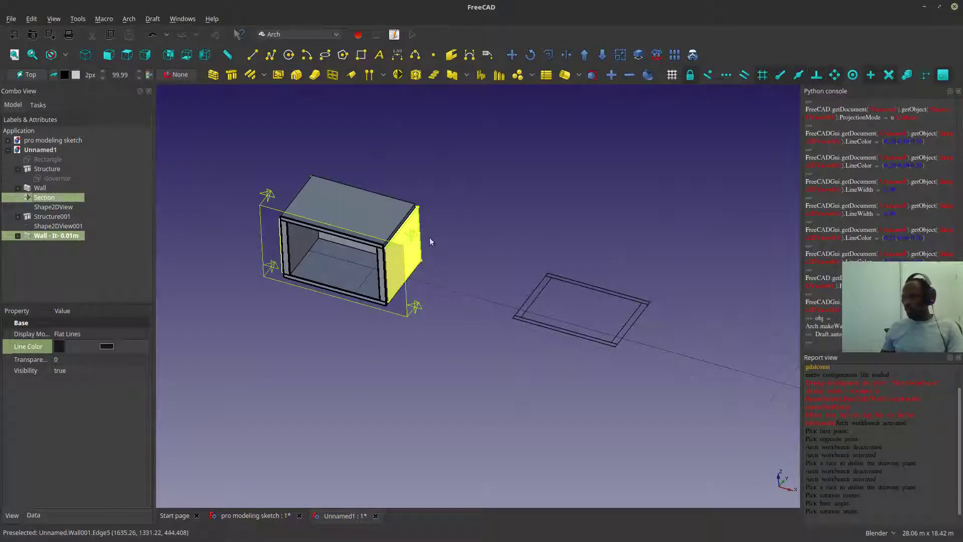
{"action": "scroll", "coordinate": [430, 237], "scroll_direction": "up", "scroll_amount": 5}
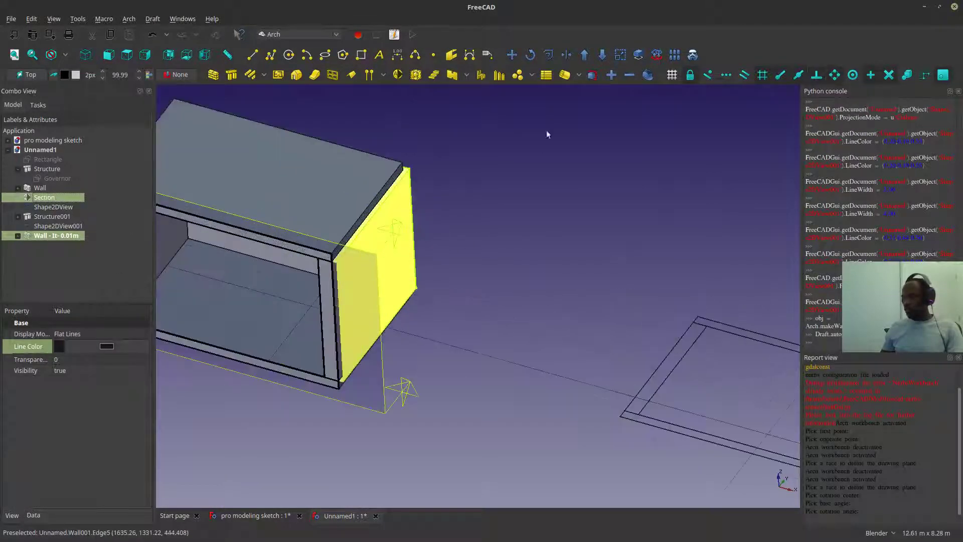
{"action": "left_click", "coordinate": [612, 75]}
{"action": "scroll", "coordinate": [593, 351], "scroll_direction": "up", "scroll_amount": 5}
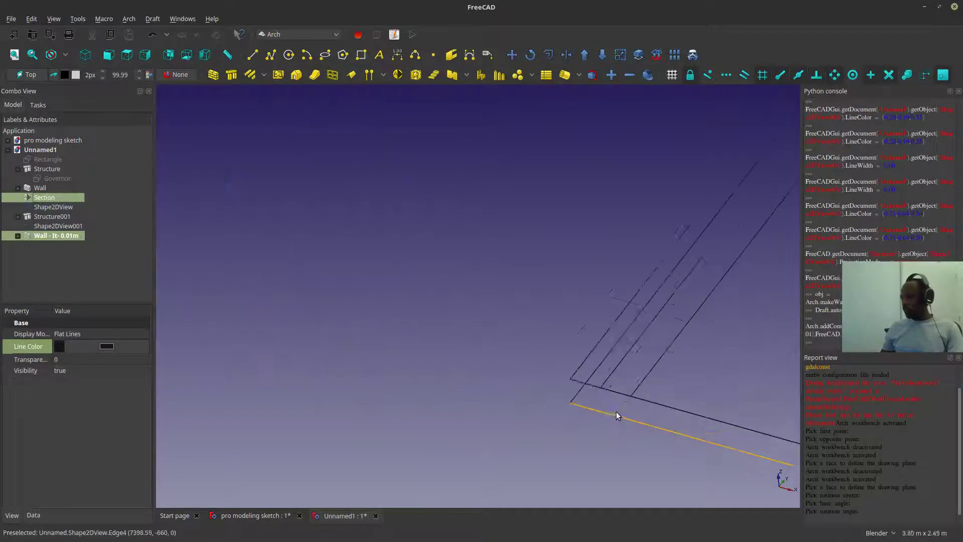
{"action": "scroll", "coordinate": [591, 369], "scroll_direction": "down", "scroll_amount": 5}
{"action": "scroll", "coordinate": [321, 251], "scroll_direction": "up", "scroll_amount": 5}
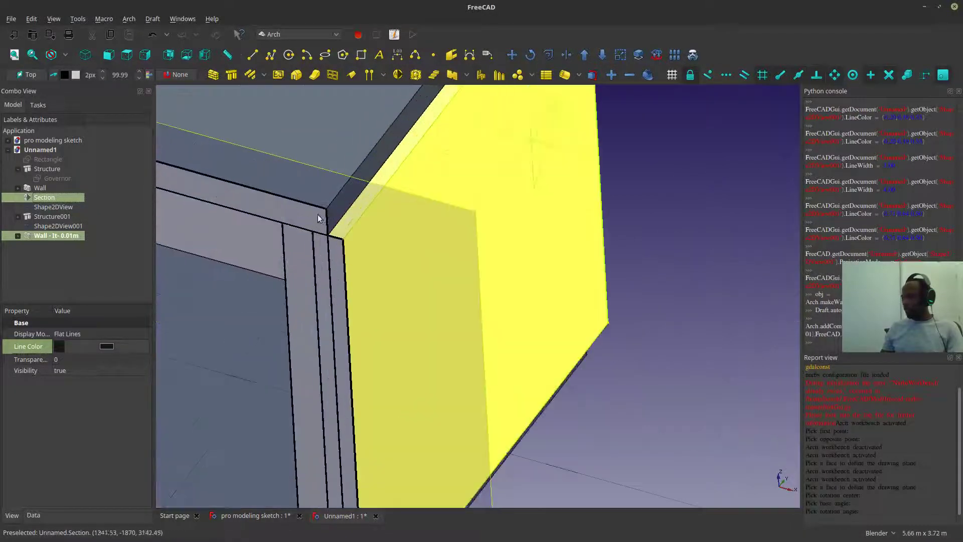
{"action": "scroll", "coordinate": [339, 242], "scroll_direction": "down", "scroll_amount": 5}
{"action": "middle_click_drag", "start_coordinate": [321, 251], "coordinate": [268, 270]}
{"action": "scroll", "coordinate": [352, 261], "scroll_direction": "down", "scroll_amount": 4}
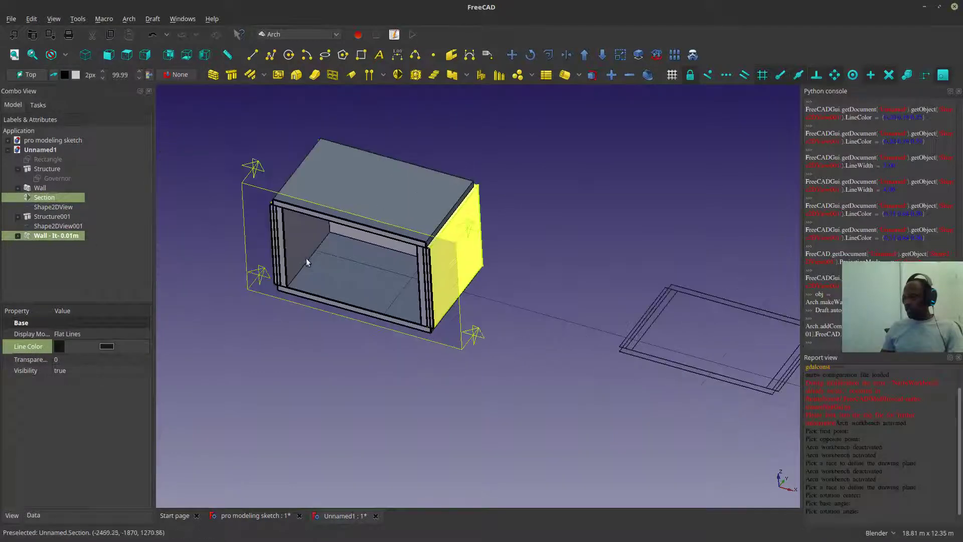
- Set the width of the wall "Wall - It- 0.01m" to 0.01 m
{"action": "left_click", "coordinate": [37, 227]}
{"action": "left_click", "coordinate": [38, 236]}
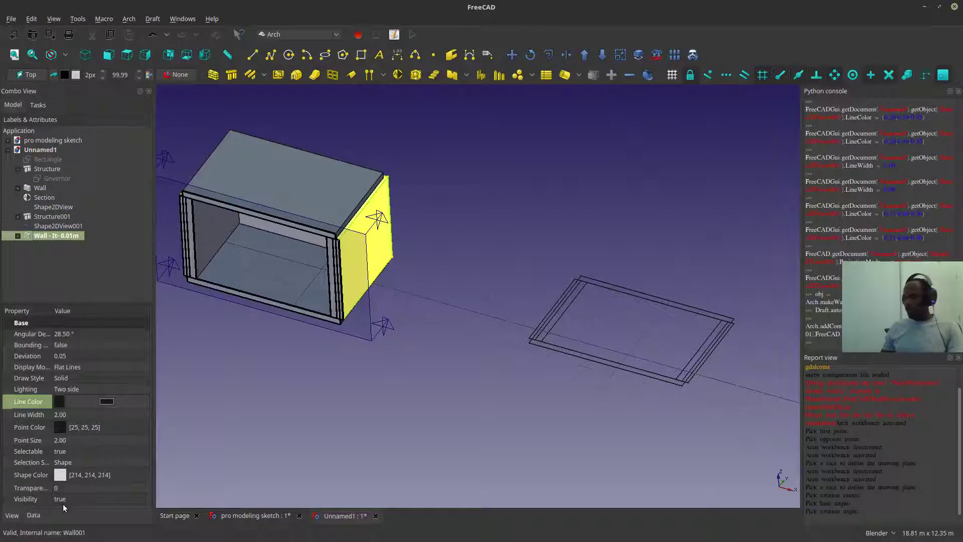
{"action": "left_click", "coordinate": [41, 517]}
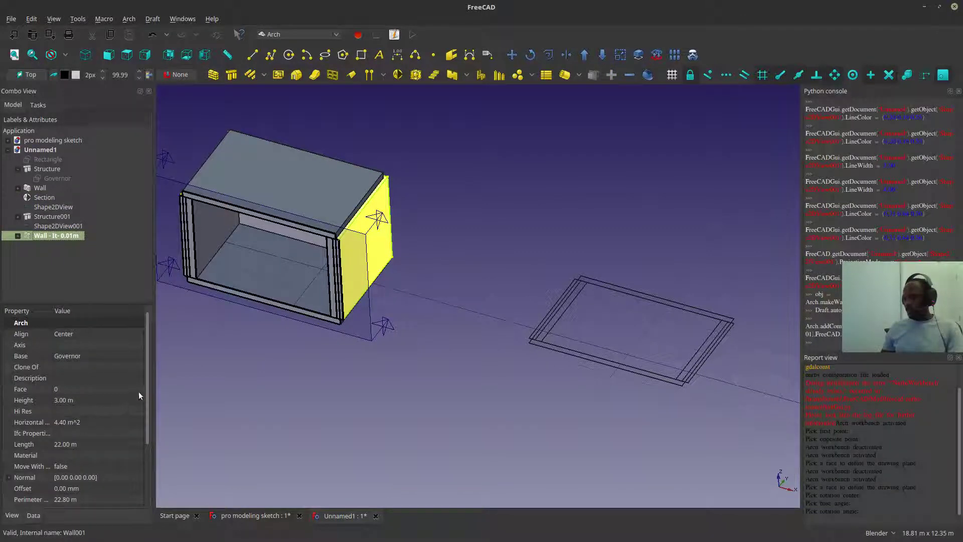
{"action": "left_click_drag", "start_coordinate": [148, 394], "coordinate": [124, 452]}
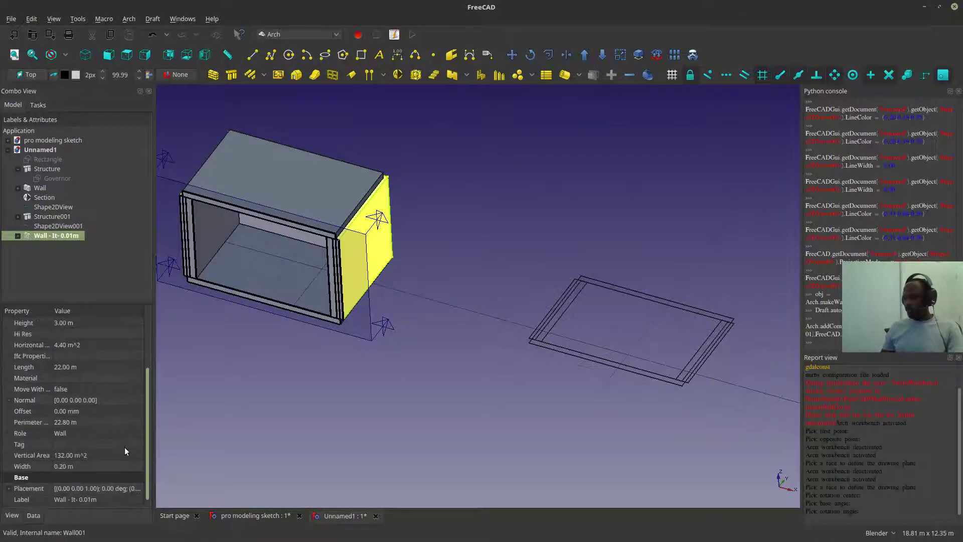
{"action": "left_click", "coordinate": [63, 466]}
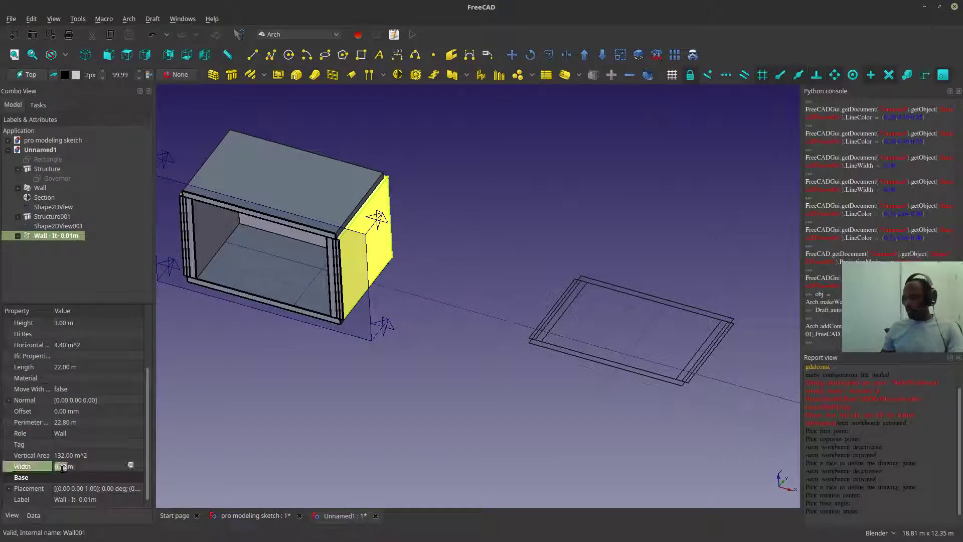
{"action": "double_click", "coordinate": [65, 468]}
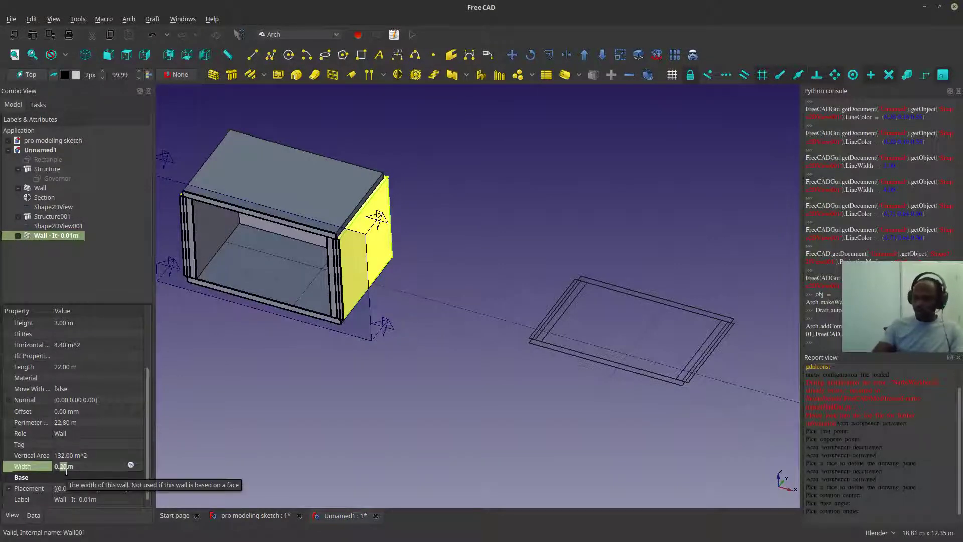
{"action": "type", "text": "01"}
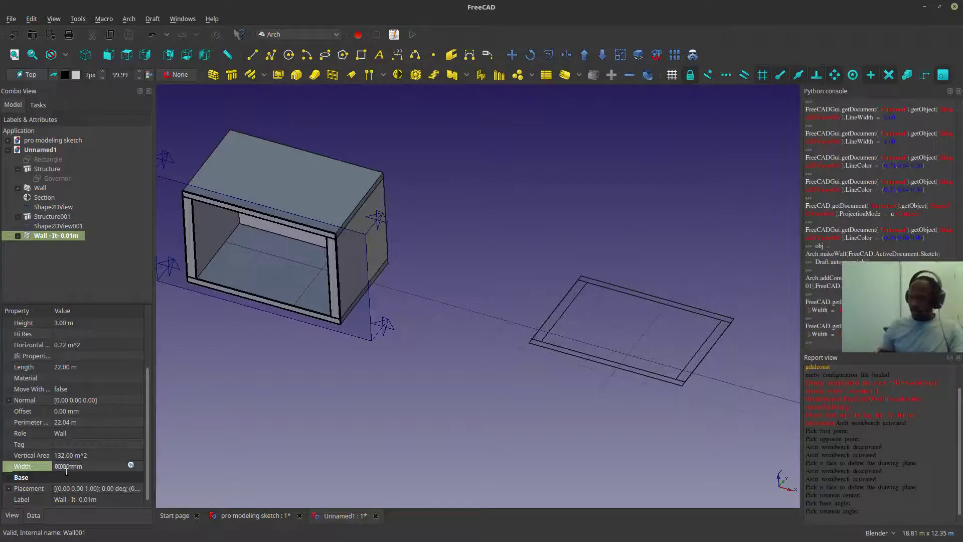
- Examine from the top how the thin wall layer sits at the lower corner of the 2D section view
{"action": "scroll", "coordinate": [325, 247], "scroll_direction": "up", "scroll_amount": 8}
{"action": "scroll", "coordinate": [576, 330], "scroll_direction": "down", "scroll_amount": 10}
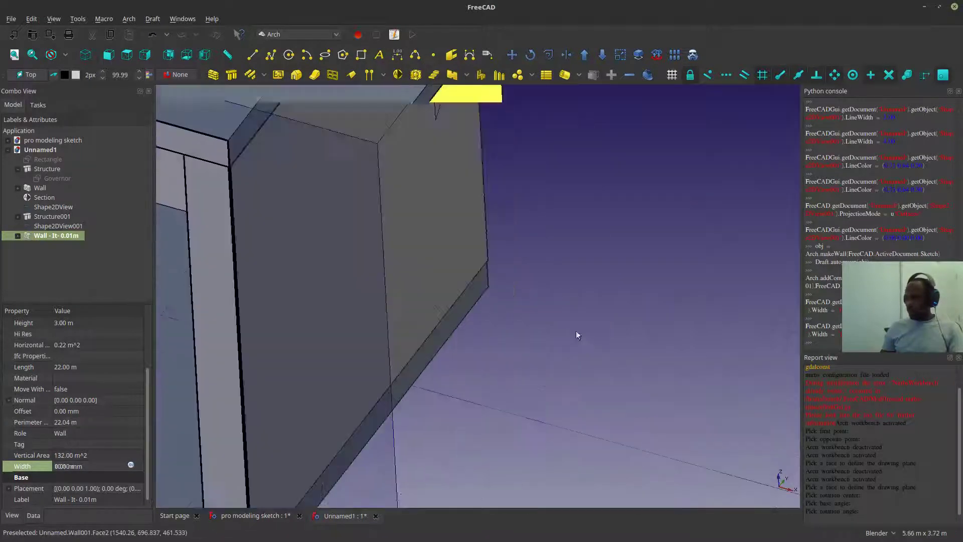
{"action": "middle_click_drag", "start_coordinate": [637, 327], "coordinate": [309, 252], "text": "shift"}
{"action": "scroll", "coordinate": [486, 342], "scroll_direction": "up", "scroll_amount": 6}
{"action": "scroll", "coordinate": [384, 431], "scroll_direction": "up", "scroll_amount": 8}
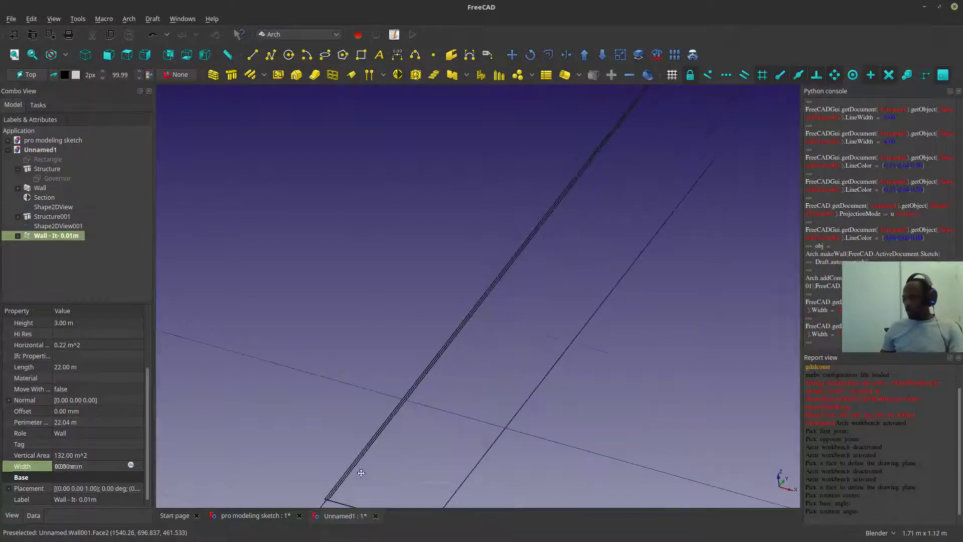
{"action": "scroll", "coordinate": [344, 402], "scroll_direction": "down", "scroll_amount": 10}
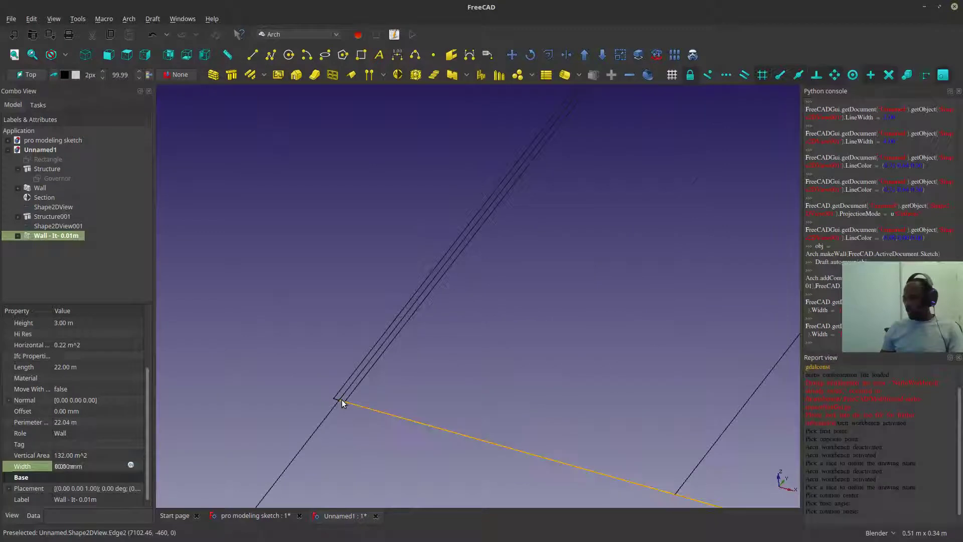
{"action": "left_click", "coordinate": [127, 56]}
{"action": "scroll", "coordinate": [376, 405], "scroll_direction": "up", "scroll_amount": 10}
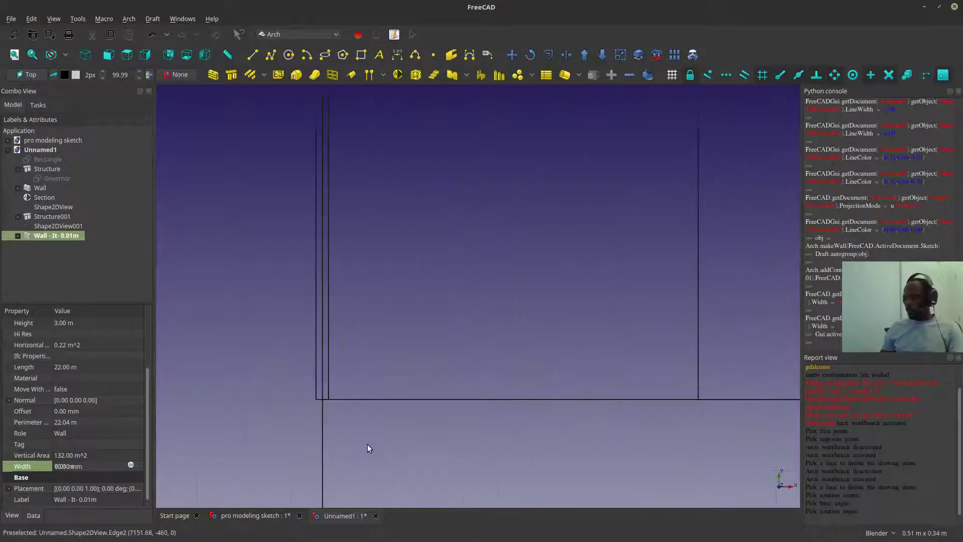
{"action": "scroll", "coordinate": [311, 396], "scroll_direction": "down", "scroll_amount": 4}
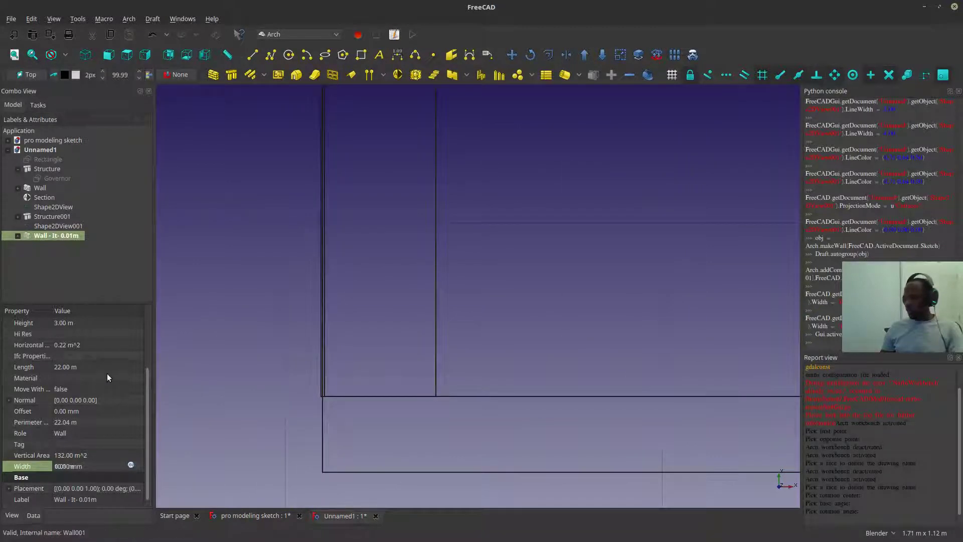
- Set the alignment of the wall "Wall - It- 0.01m" to Right
{"action": "scroll", "coordinate": [146, 335], "scroll_direction": "up", "scroll_amount": 3}
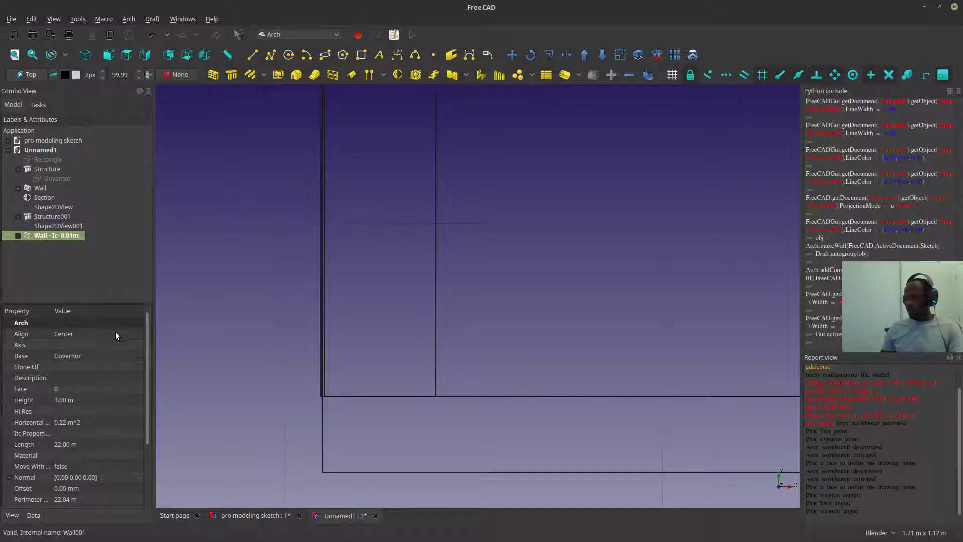
{"action": "left_click", "coordinate": [114, 335]}
{"action": "left_click", "coordinate": [114, 333]}
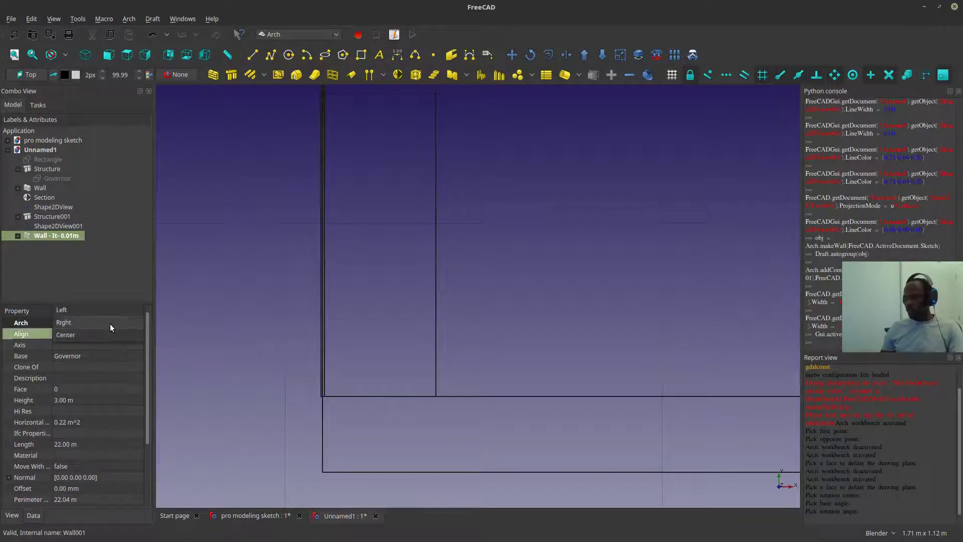
{"action": "left_click", "coordinate": [110, 324]}
{"action": "left_click", "coordinate": [266, 341]}
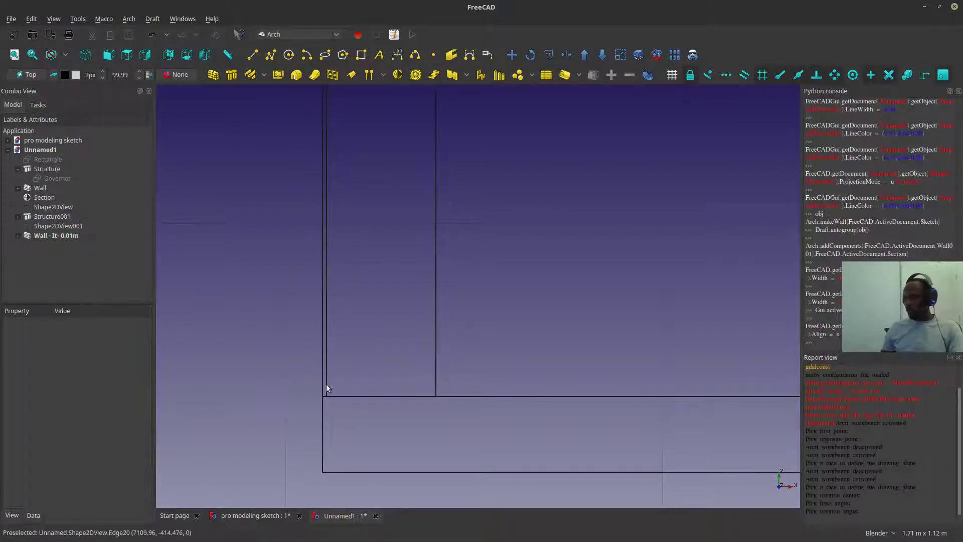
- Offset the thin wall layer by 0.3 m from its base sketch and check its position against the main wall
{"action": "left_click", "coordinate": [75, 236]}
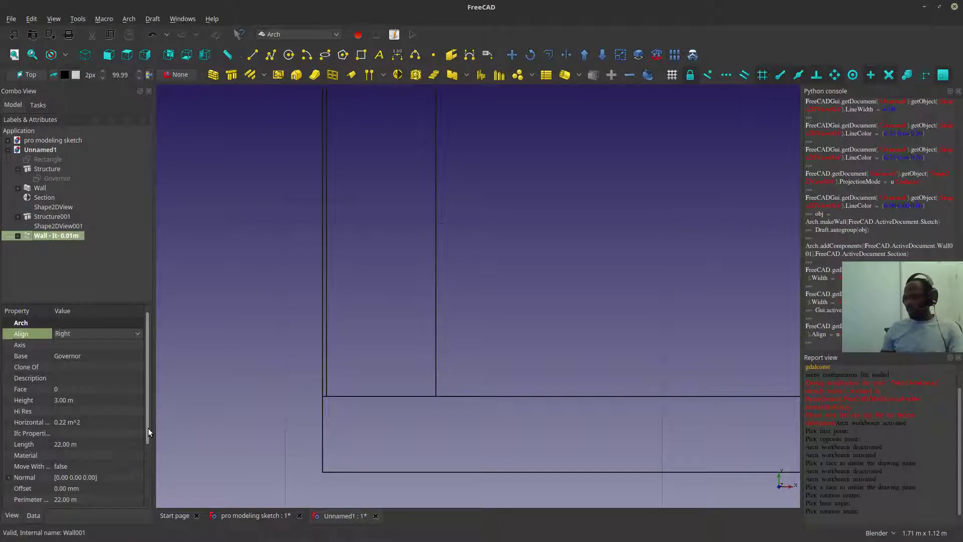
{"action": "left_click_drag", "start_coordinate": [148, 429], "coordinate": [88, 480]}
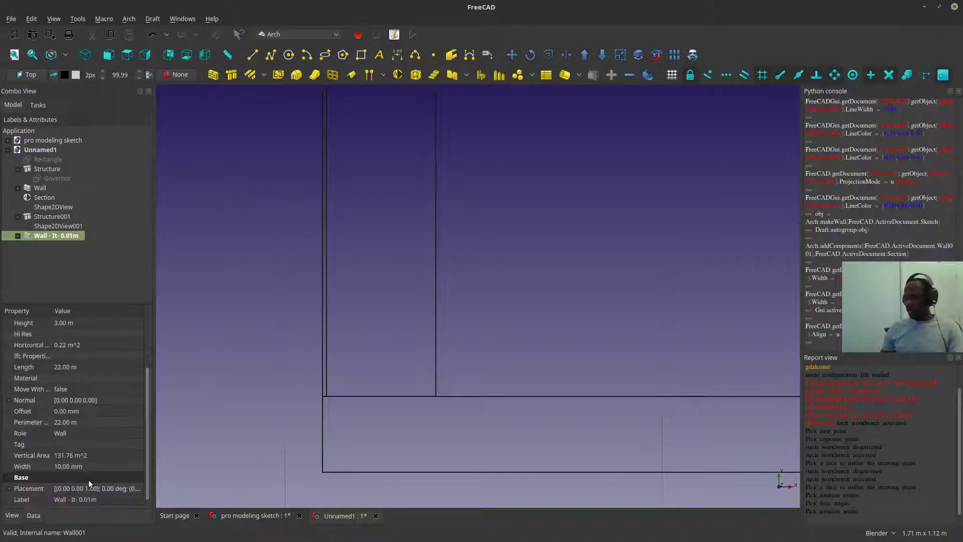
{"action": "left_click", "coordinate": [61, 467]}
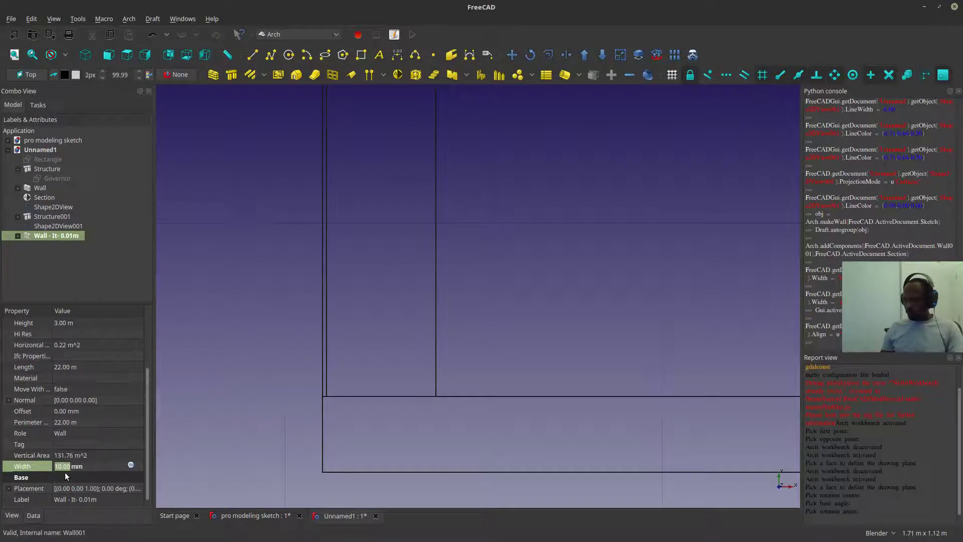
{"action": "left_click", "coordinate": [59, 410]}
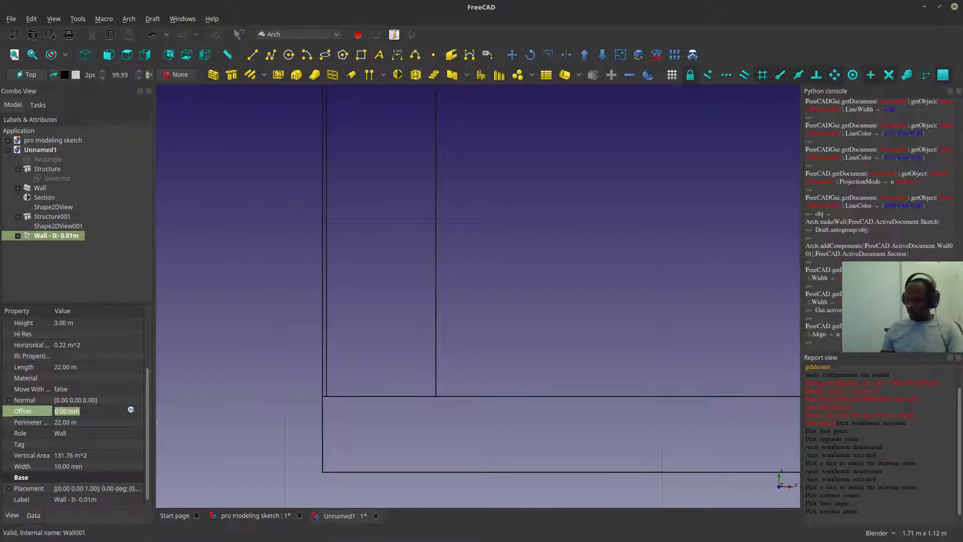
{"action": "type", "text": "0.3m"}
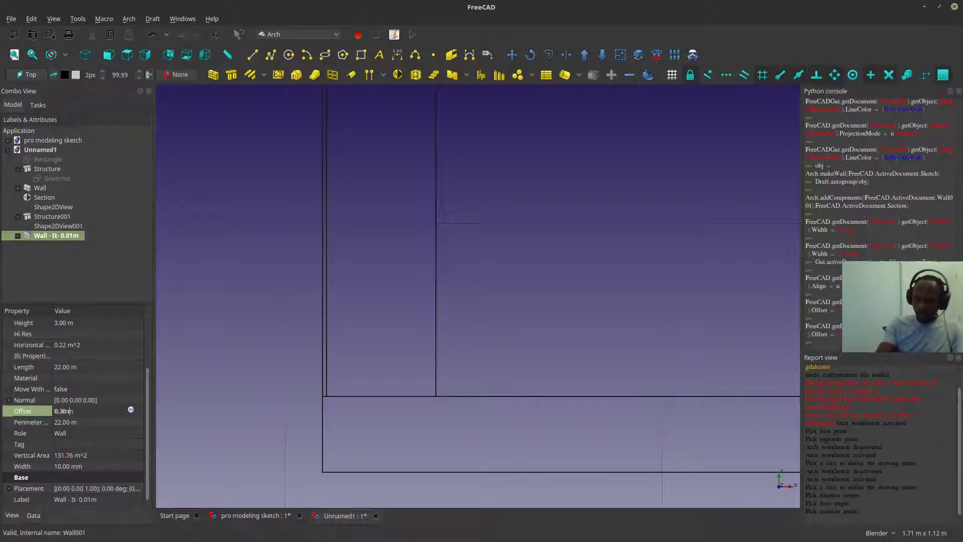
{"action": "scroll", "coordinate": [389, 191], "scroll_direction": "down", "scroll_amount": 5}
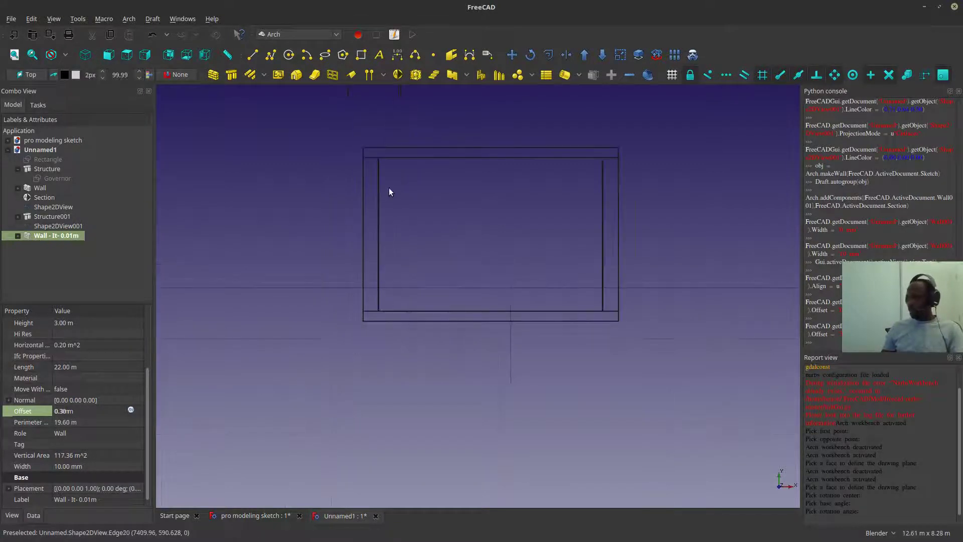
{"action": "scroll", "coordinate": [406, 254], "scroll_direction": "up", "scroll_amount": 10}
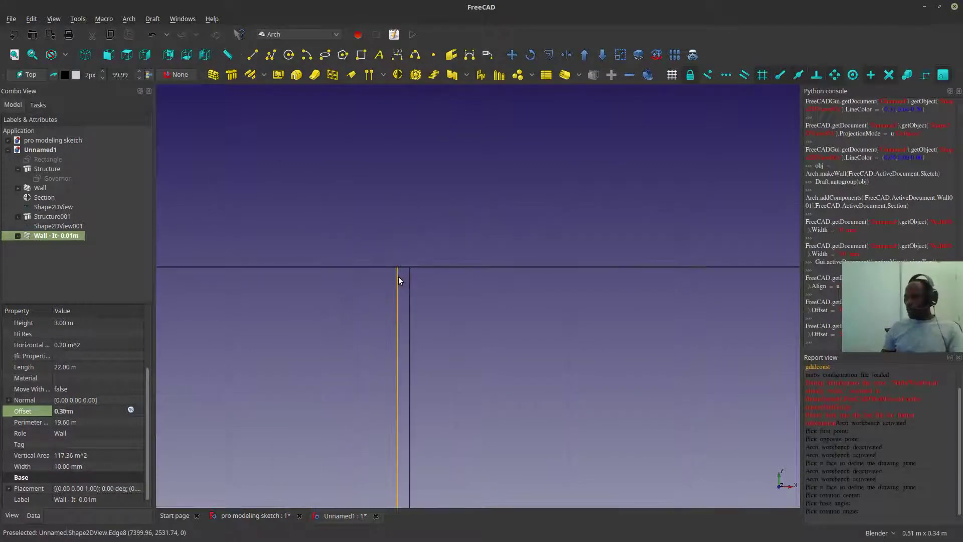
{"action": "scroll", "coordinate": [406, 271], "scroll_direction": "down", "scroll_amount": 8}
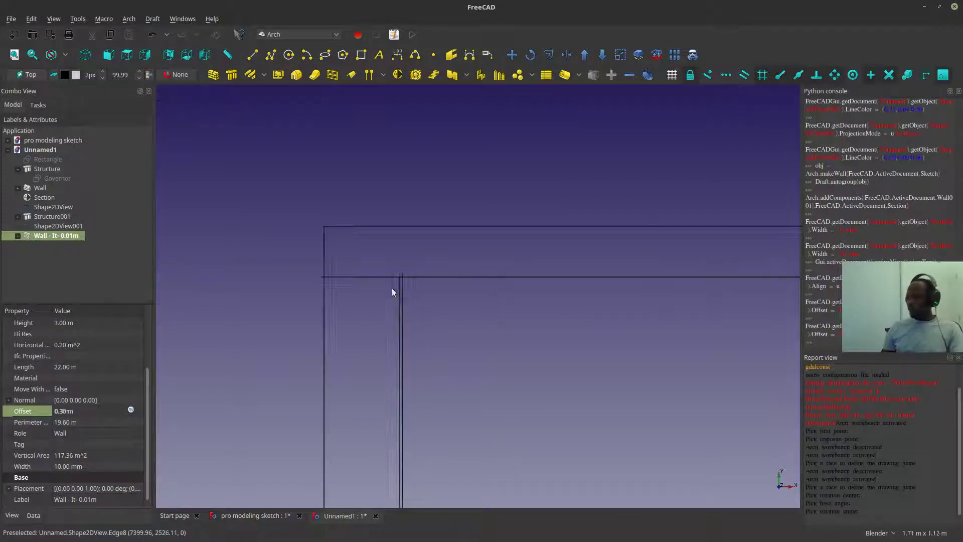
{"action": "scroll", "coordinate": [389, 331], "scroll_direction": "up", "scroll_amount": 8}
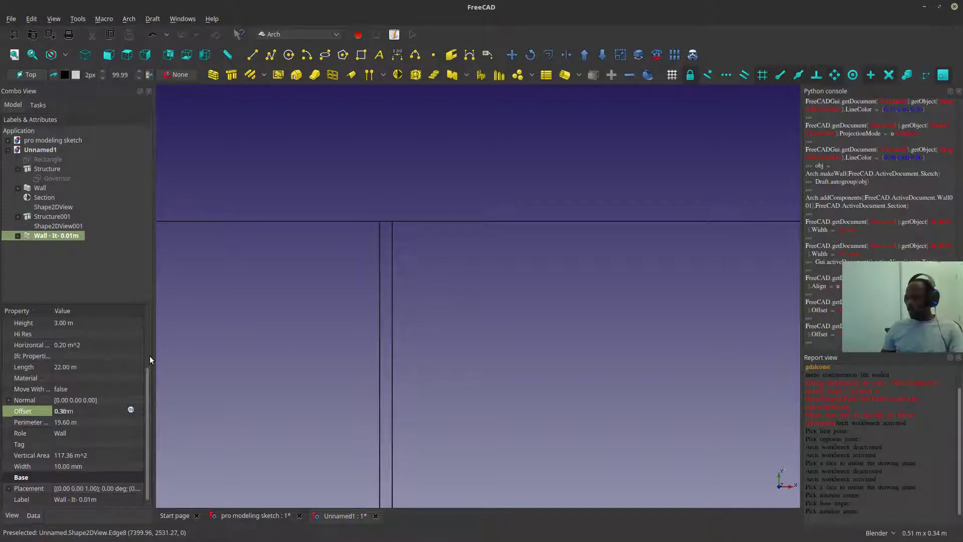
- Set the height of the thin wall layer to 2.9 m and check its upper edge in the section view
{"action": "left_click", "coordinate": [65, 323]}
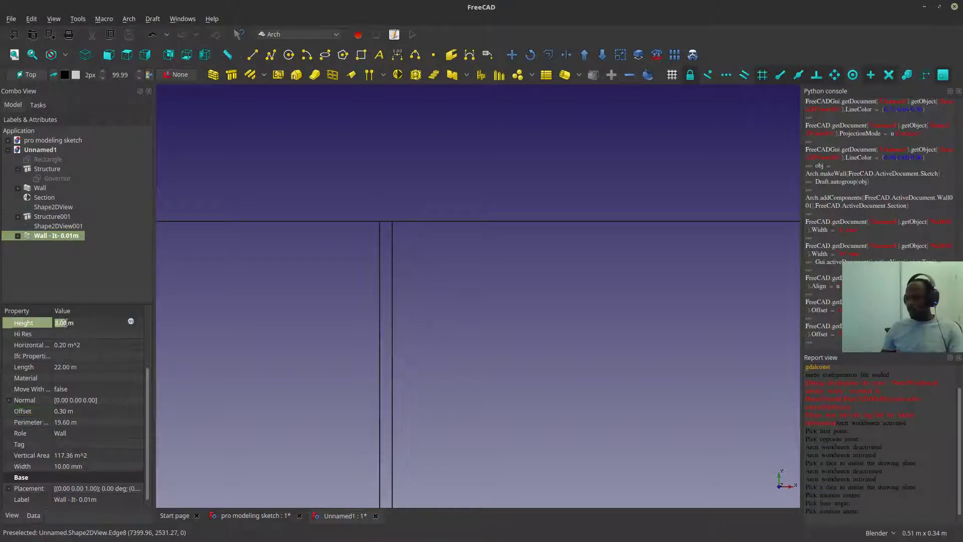
{"action": "type", "text": "2."}
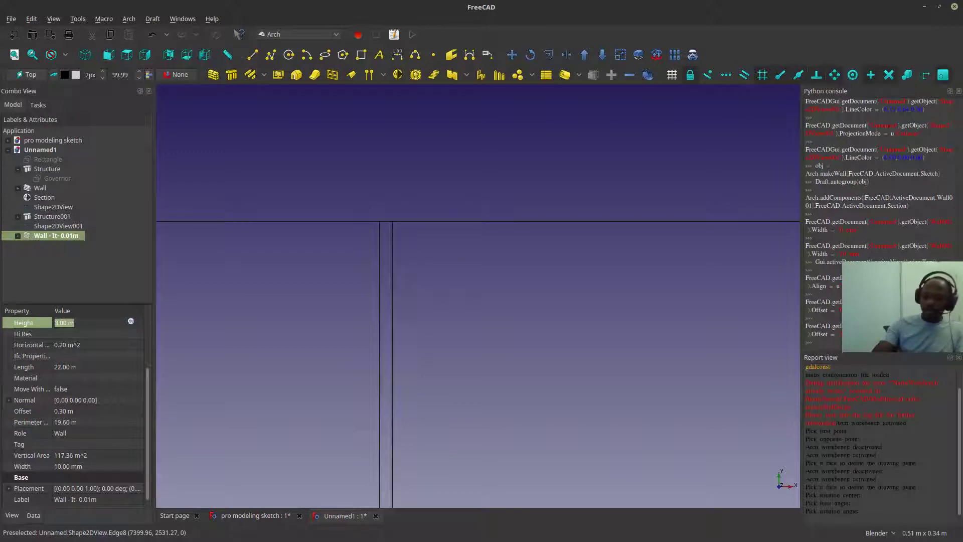
{"action": "type", "text": "9"}
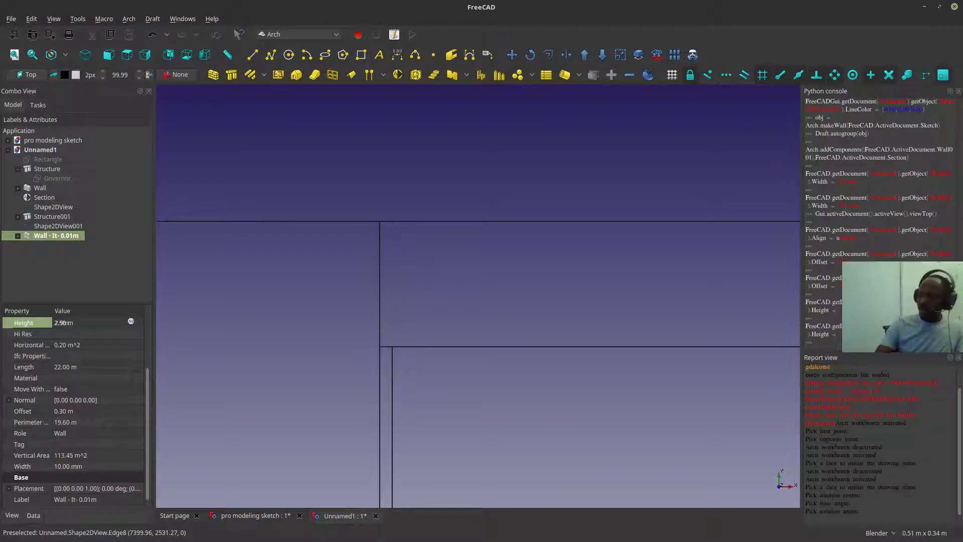
{"action": "scroll", "coordinate": [410, 230], "scroll_direction": "down", "scroll_amount": 5}
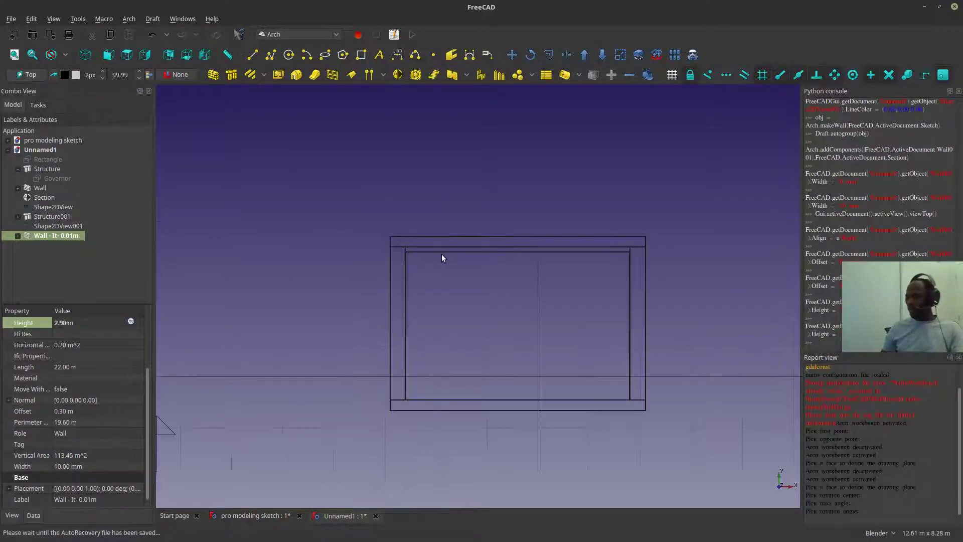
{"action": "scroll", "coordinate": [661, 257], "scroll_direction": "up", "scroll_amount": 5}
{"action": "scroll", "coordinate": [604, 229], "scroll_direction": "down", "scroll_amount": 6}
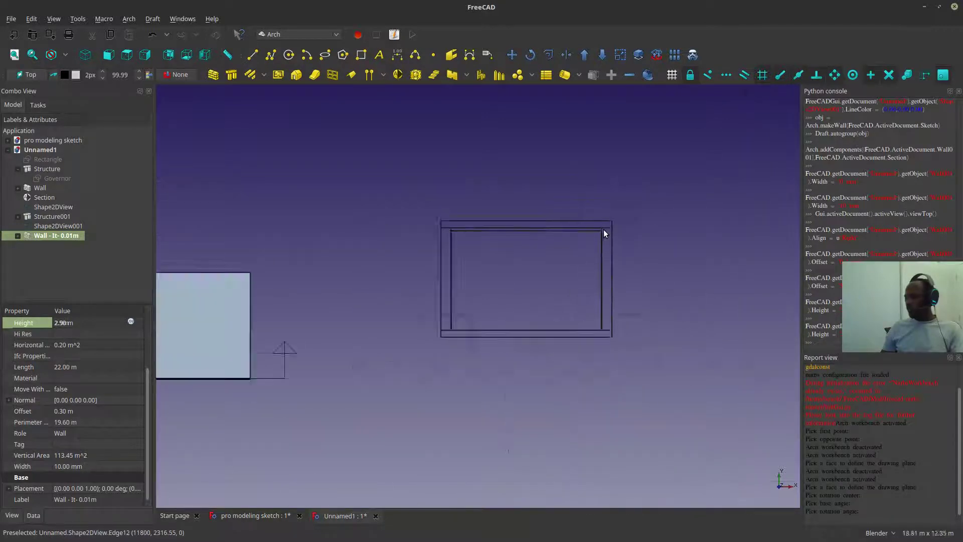
- Set the shape color of the thin wall layer "Wall - It- 0.01m" to the beige custom color
{"action": "scroll", "coordinate": [410, 265], "scroll_direction": "up", "scroll_amount": 3}
{"action": "scroll", "coordinate": [409, 264], "scroll_direction": "down", "scroll_amount": 3}
{"action": "middle_click_drag", "start_coordinate": [434, 276], "coordinate": [259, 366]}
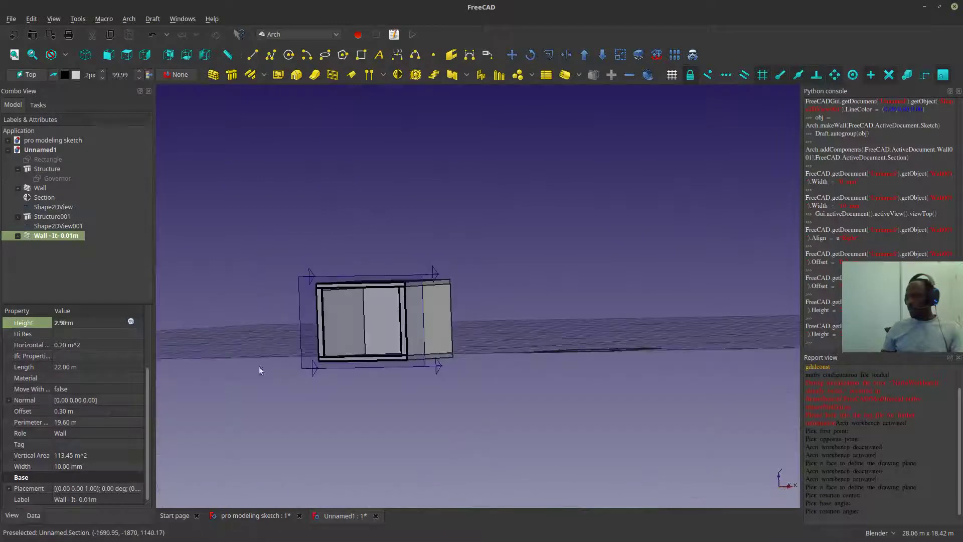
{"action": "left_click", "coordinate": [15, 517]}
{"action": "left_click", "coordinate": [107, 475]}
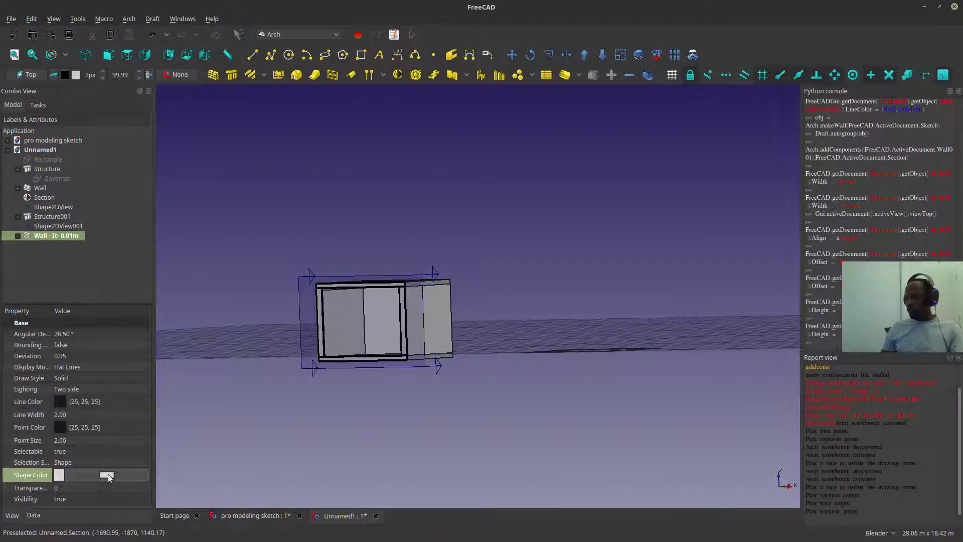
{"action": "left_click", "coordinate": [107, 475]}
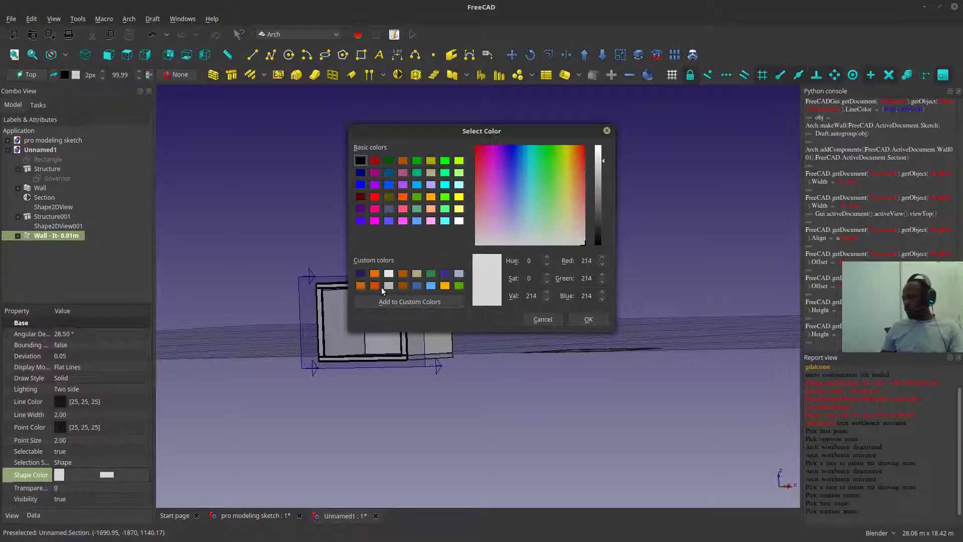
{"action": "left_click", "coordinate": [417, 273]}
{"action": "left_click", "coordinate": [588, 320]}
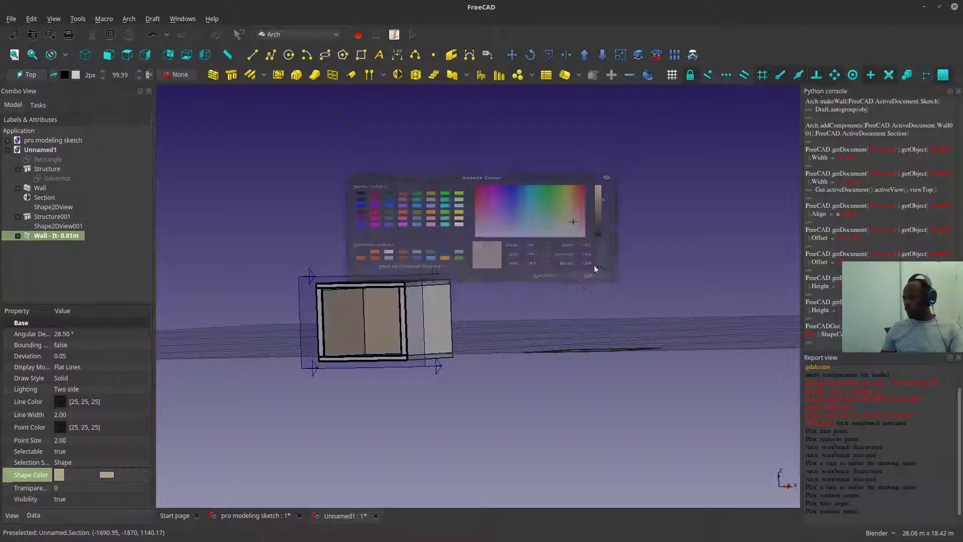
{"action": "left_click", "coordinate": [602, 217]}
- Examine the beige wall layer inside the building from several angles and compare it with the 2D section view
{"action": "mouse_move", "coordinate": [436, 261]}
{"action": "middle_mouse_down"}
{"action": "mouse_move", "coordinate": [424, 271]}
{"action": "mouse_move", "coordinate": [442, 275]}
{"action": "middle_mouse_up"}
{"action": "scroll", "coordinate": [442, 275], "scroll_direction": "up", "scroll_amount": 10}
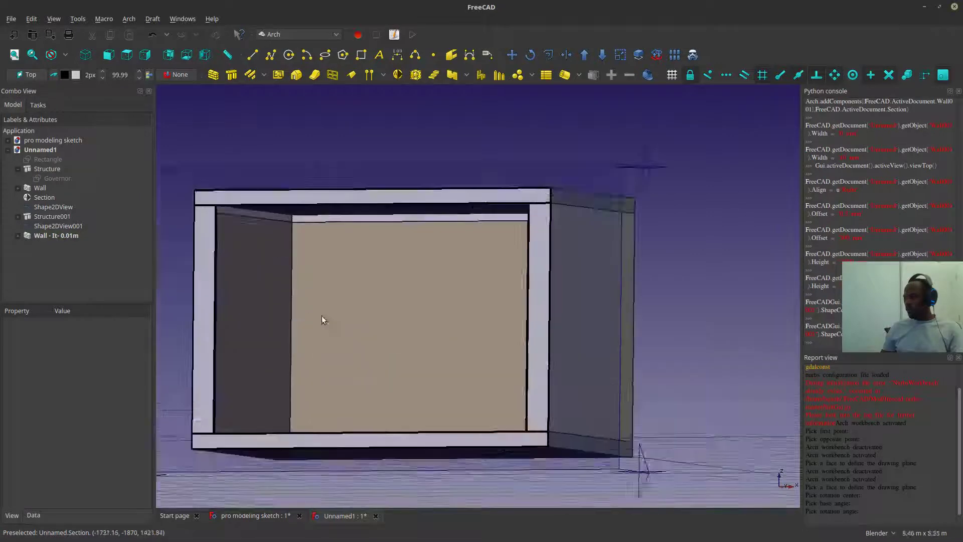
{"action": "scroll", "coordinate": [399, 290], "scroll_direction": "down", "scroll_amount": 3}
{"action": "scroll", "coordinate": [419, 267], "scroll_direction": "up", "scroll_amount": 2}
{"action": "scroll", "coordinate": [497, 269], "scroll_direction": "down", "scroll_amount": 8}
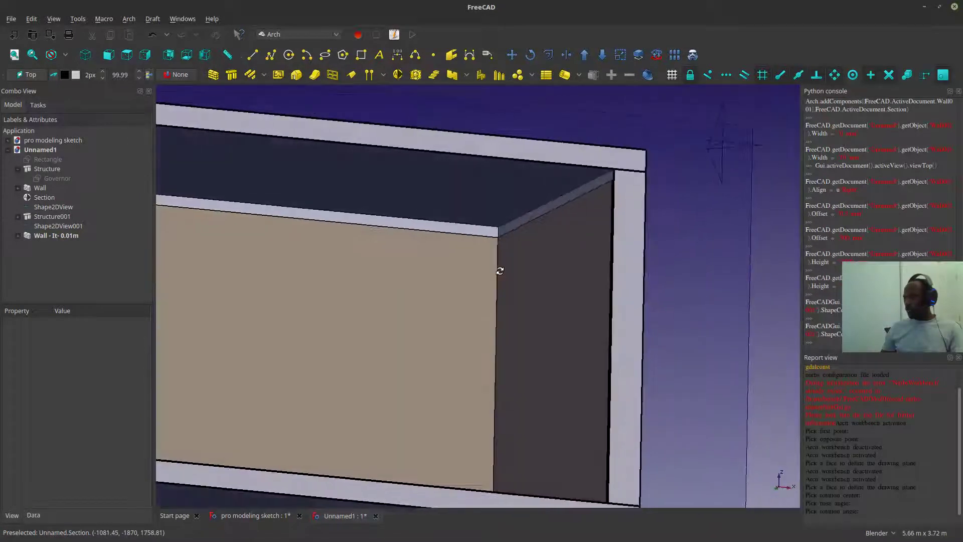
{"action": "middle_click_drag", "start_coordinate": [679, 239], "coordinate": [568, 327]}
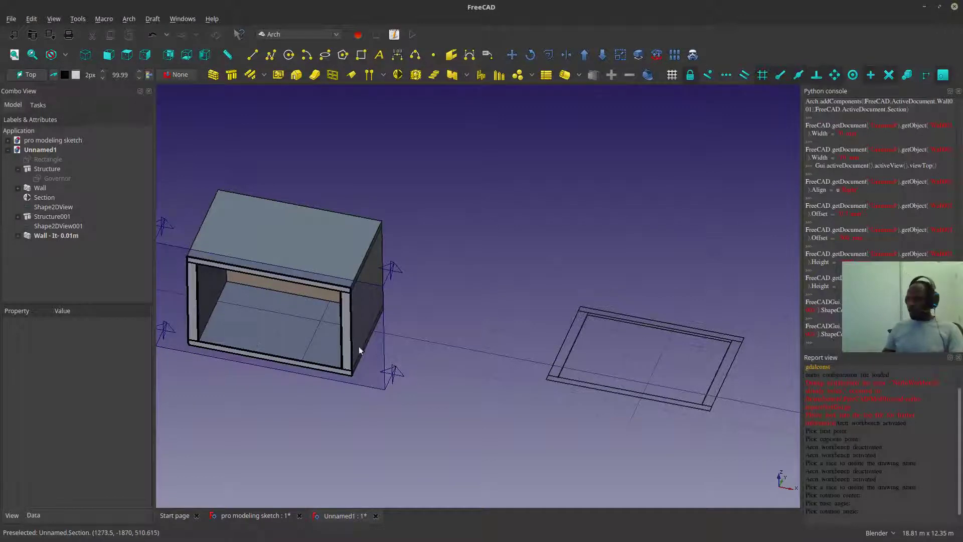
{"action": "middle_click_drag", "start_coordinate": [360, 346], "coordinate": [592, 232]}
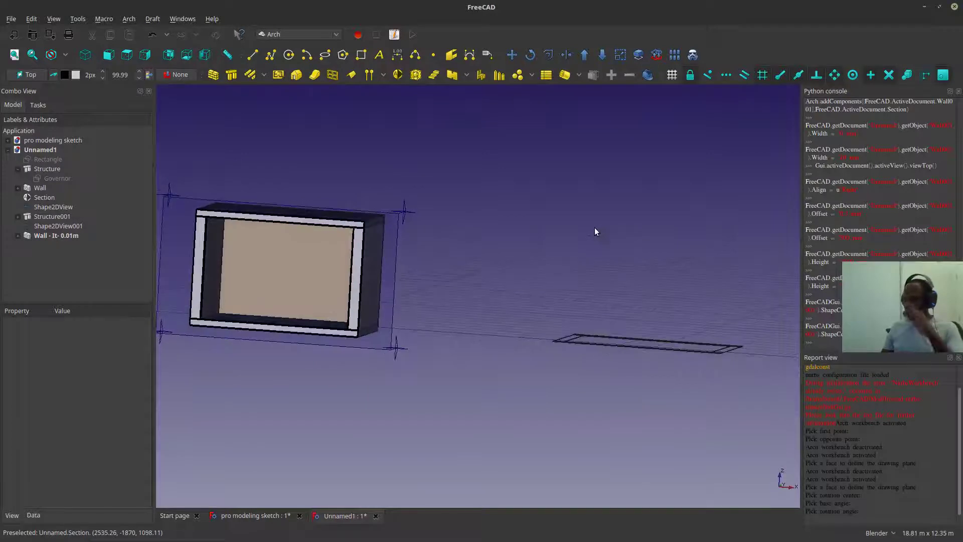
{"action": "middle_click_drag", "start_coordinate": [512, 261], "coordinate": [480, 290]}
{"action": "scroll", "coordinate": [360, 284], "scroll_direction": "up", "scroll_amount": 3}
{"action": "middle_click_drag", "start_coordinate": [360, 284], "coordinate": [572, 307]}
{"action": "scroll", "coordinate": [351, 293], "scroll_direction": "down", "scroll_amount": 3}
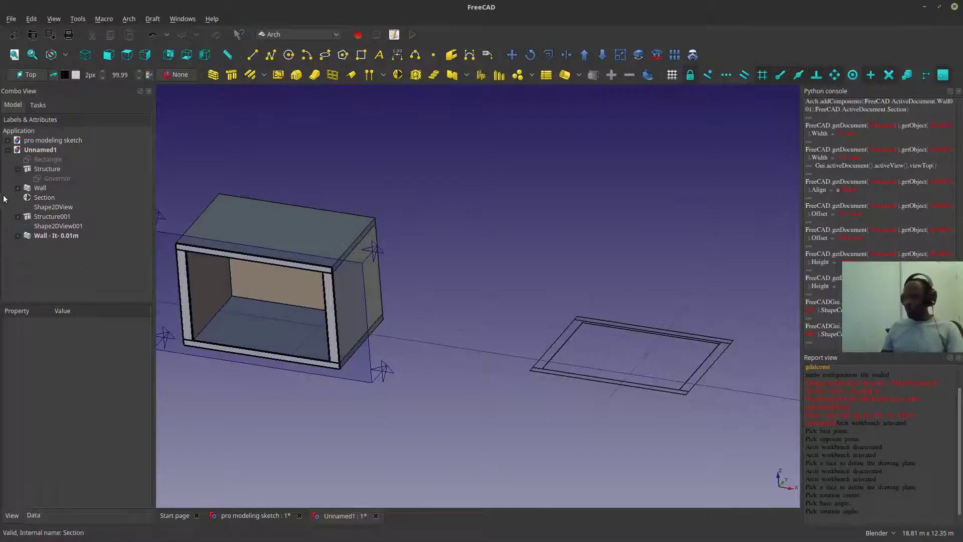
- Create another Arch wall from the Governor sketch
{"action": "left_click", "coordinate": [44, 178]}
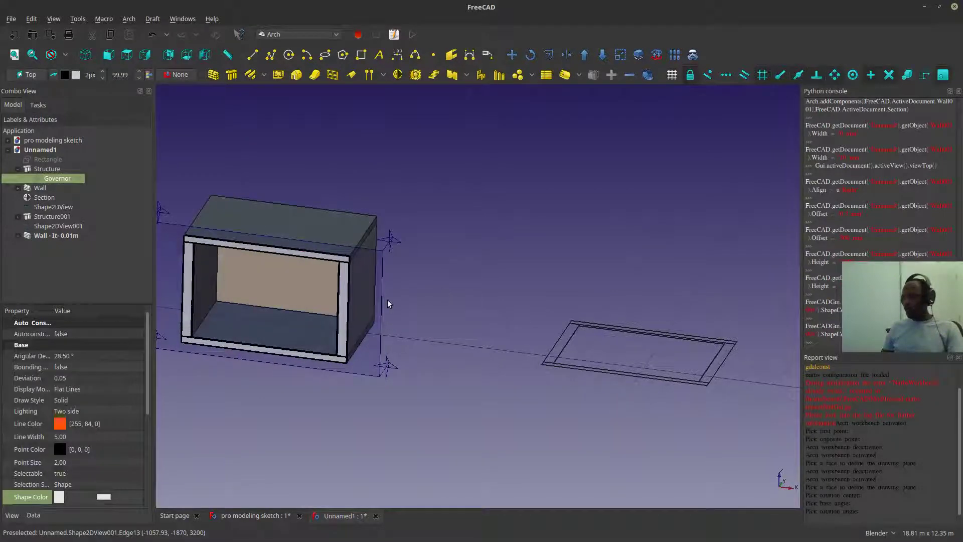
{"action": "middle_click_drag", "start_coordinate": [387, 301], "coordinate": [409, 299], "text": "shift"}
{"action": "left_click", "coordinate": [214, 75]}
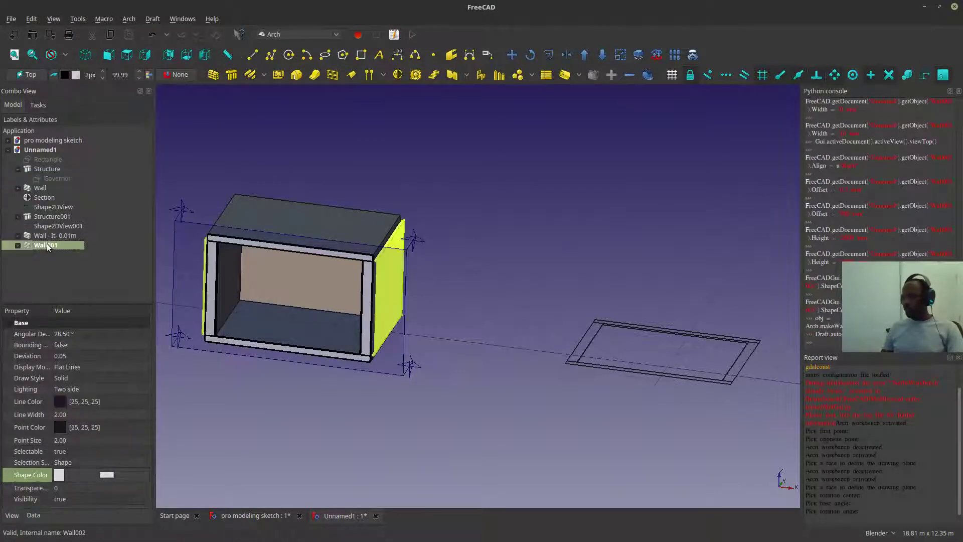
- Rename the newly created wall to "ext brick"
{"action": "right_click", "coordinate": [43, 245]}
{"action": "left_click", "coordinate": [43, 244]}
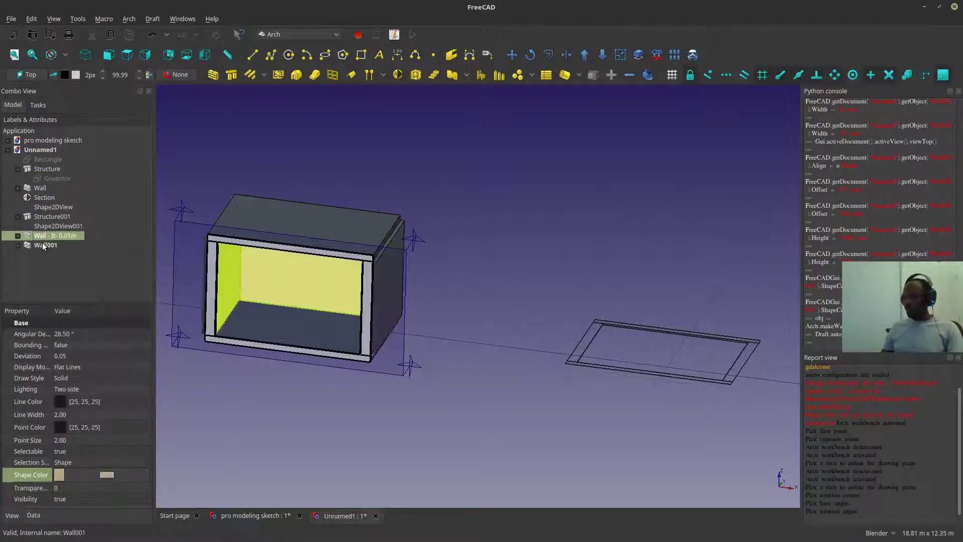
{"action": "left_click", "coordinate": [43, 245]}
{"action": "right_click", "coordinate": [41, 244]}
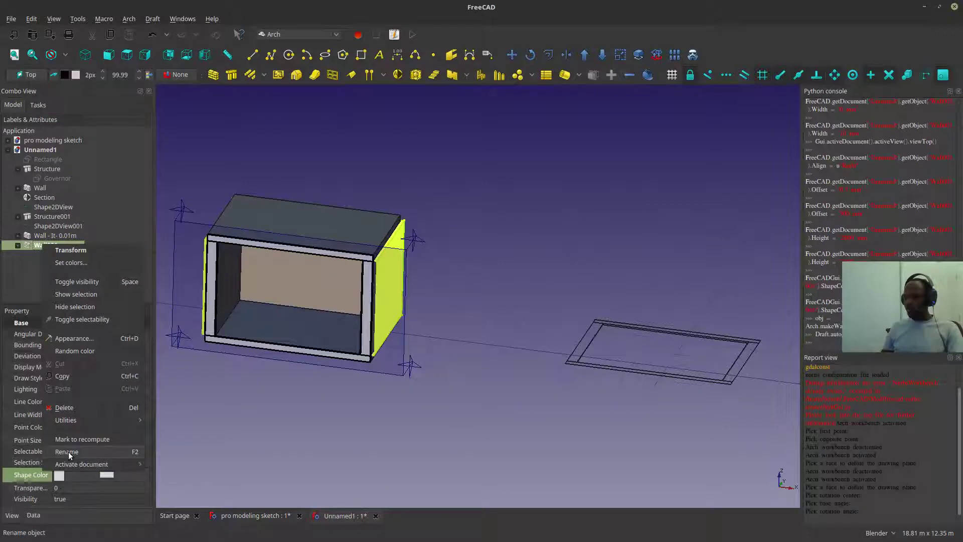
{"action": "key", "text": "Escape"}
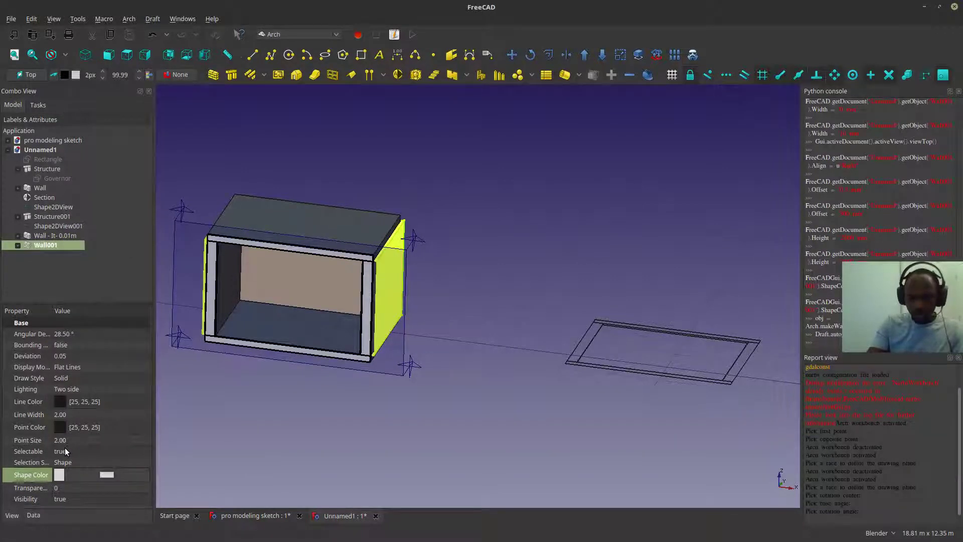
{"action": "key", "text": "F2"}
{"action": "type", "text": "ext brick"}
{"action": "key", "text": "Return"}
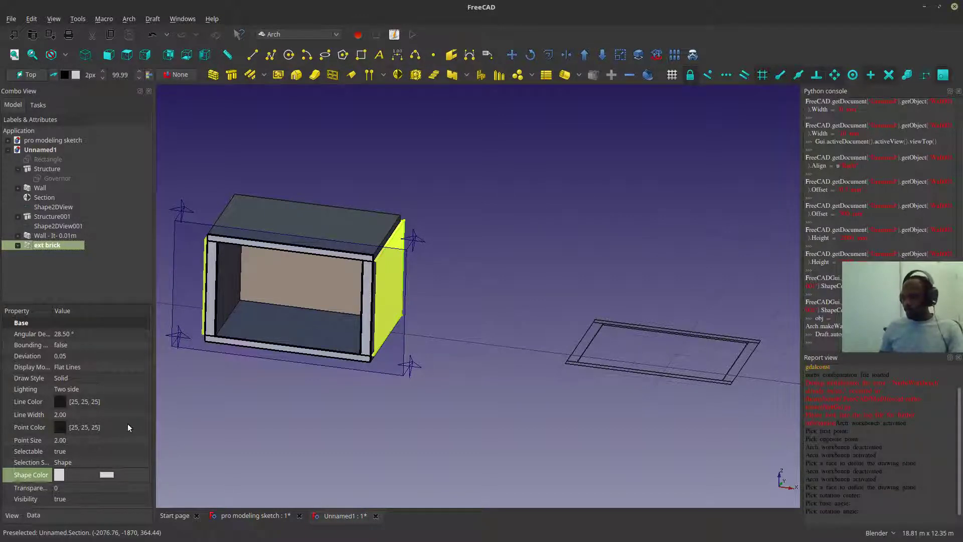
- Add the ext brick wall to the Section object and check its lower corner in the 2D section from the top
{"action": "scroll", "coordinate": [489, 292], "scroll_direction": "up", "scroll_amount": 3}
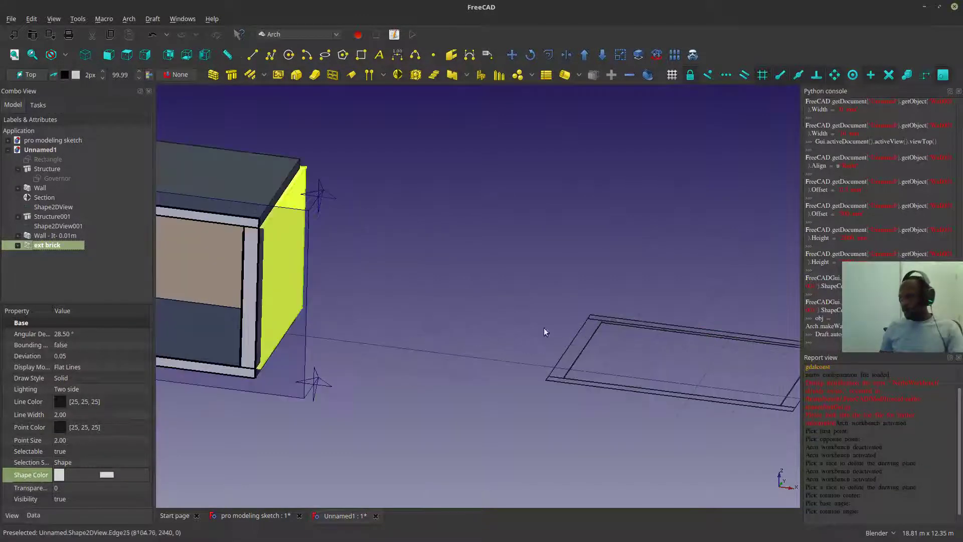
{"action": "left_click", "coordinate": [64, 236]}
{"action": "left_click", "coordinate": [57, 245]}
{"action": "left_click", "coordinate": [50, 197], "text": "ctrl"}
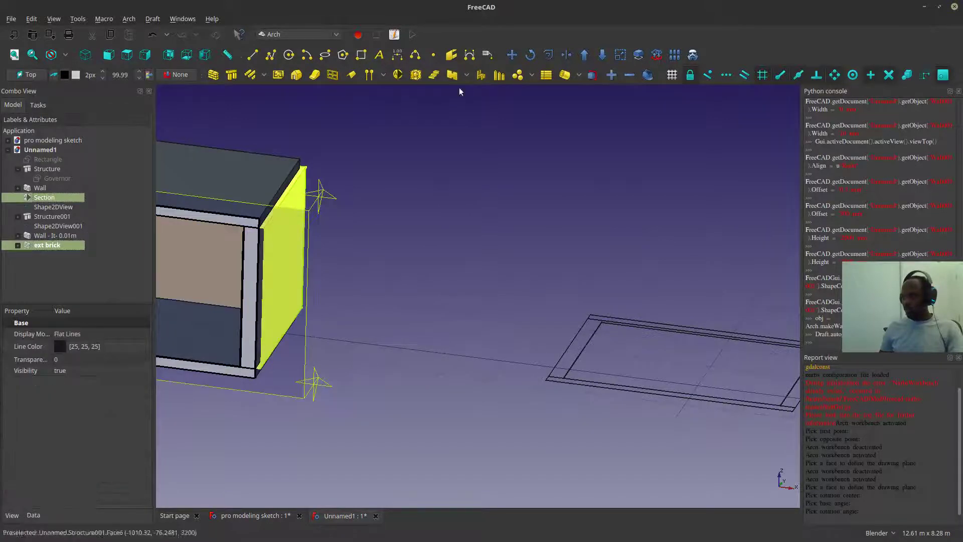
{"action": "left_click", "coordinate": [611, 75]}
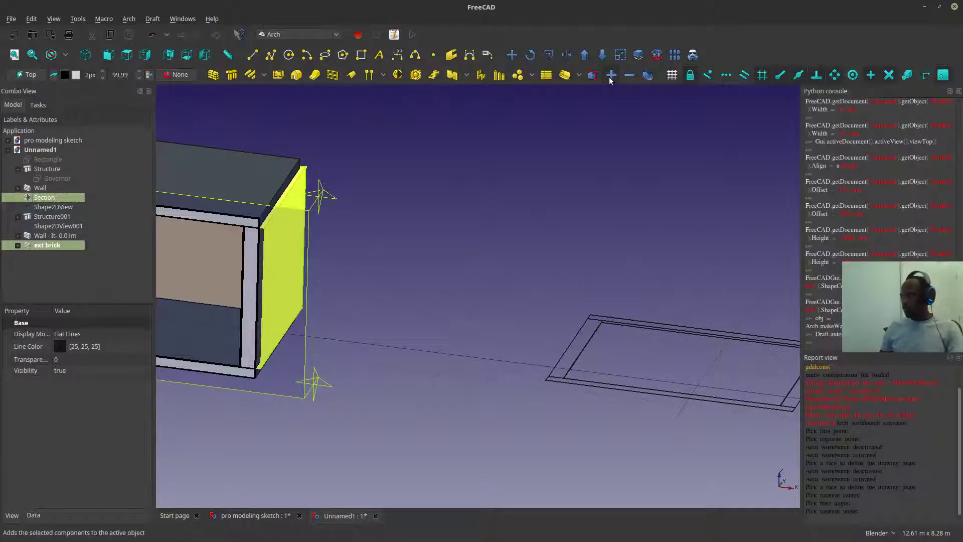
{"action": "middle_click_drag", "start_coordinate": [513, 327], "coordinate": [602, 403]}
{"action": "scroll", "coordinate": [572, 376], "scroll_direction": "up", "scroll_amount": 4}
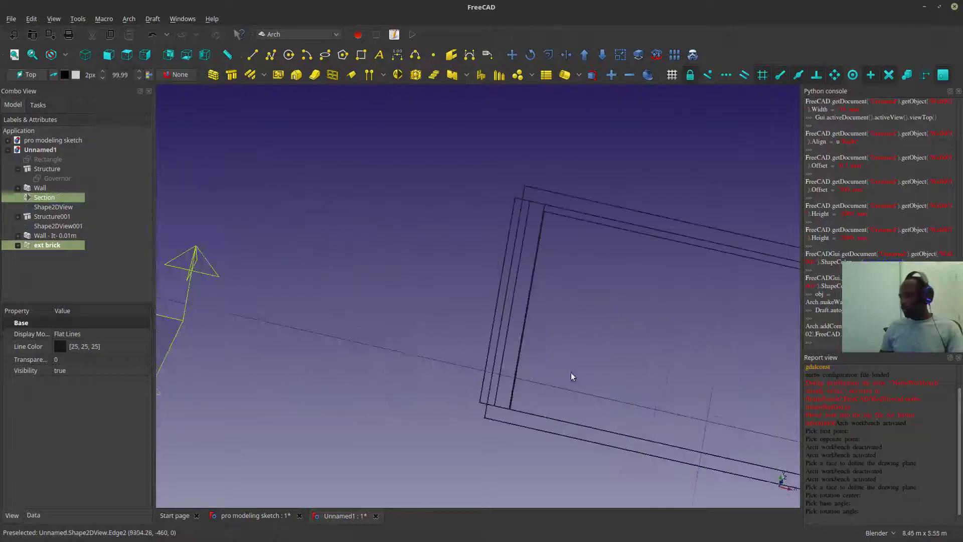
{"action": "left_click", "coordinate": [127, 54]}
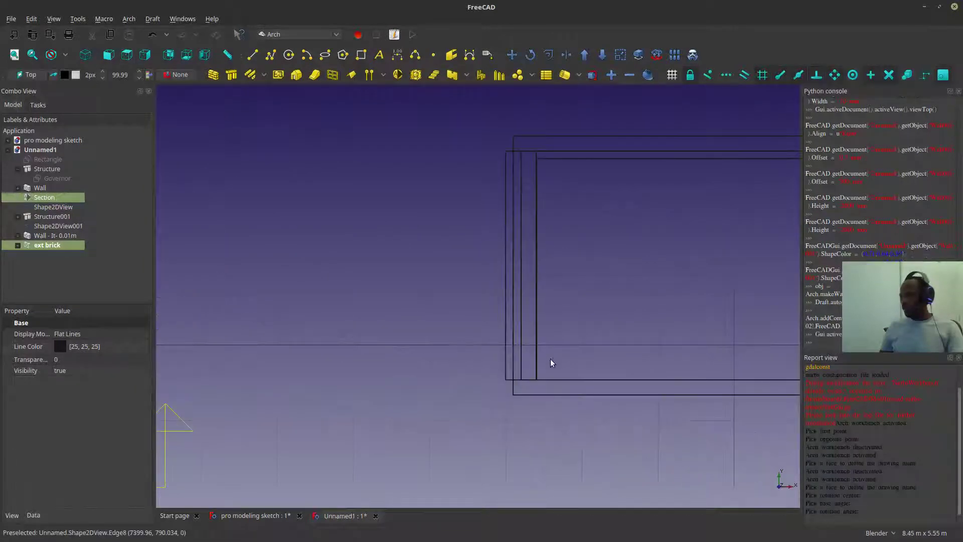
{"action": "scroll", "coordinate": [489, 426], "scroll_direction": "up", "scroll_amount": 5}
{"action": "scroll", "coordinate": [489, 426], "scroll_direction": "up", "scroll_amount": 2}
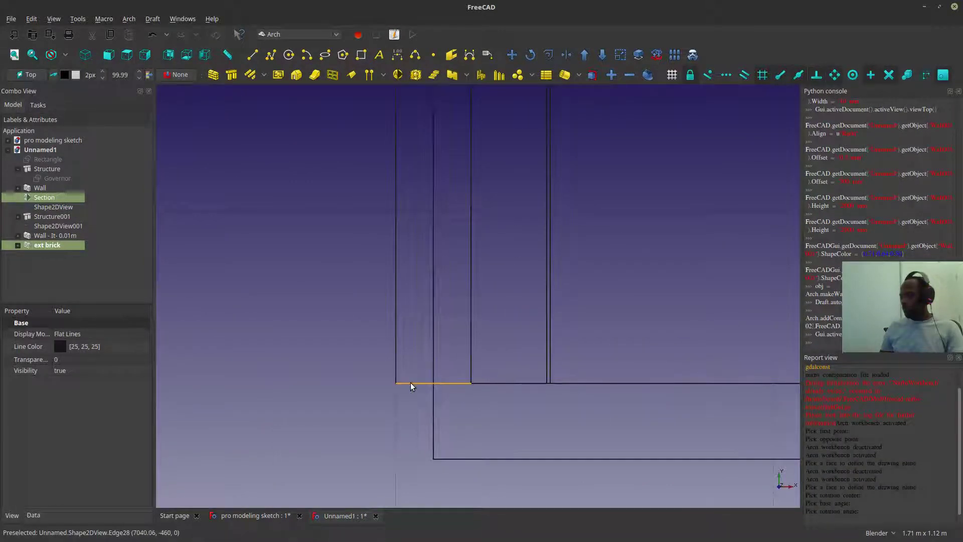
- Set the alignment of the ext brick wall to Left and check its edge against the main wall
{"action": "left_click", "coordinate": [52, 245]}
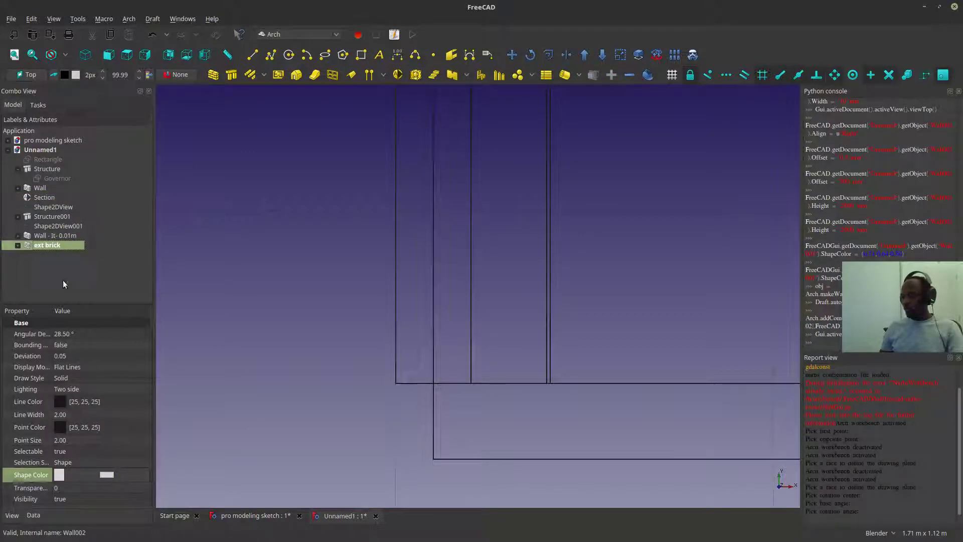
{"action": "left_click", "coordinate": [33, 515]}
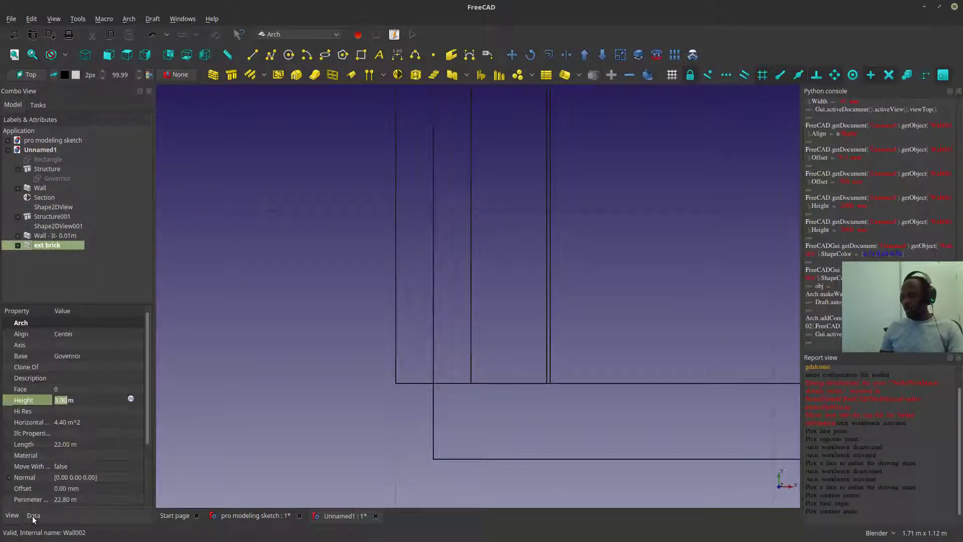
{"action": "left_click", "coordinate": [116, 333]}
{"action": "left_click", "coordinate": [117, 333]}
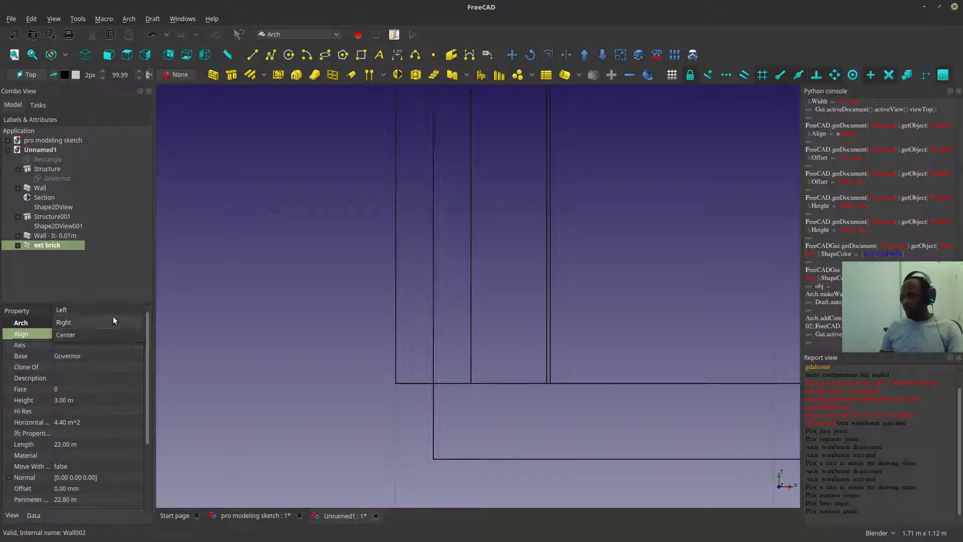
{"action": "left_click", "coordinate": [116, 310]}
{"action": "left_click", "coordinate": [326, 310]}
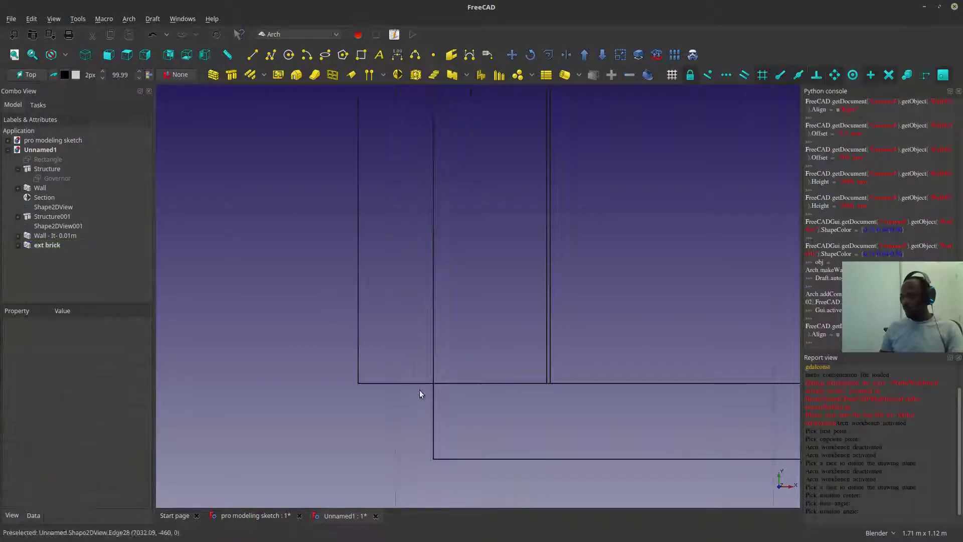
{"action": "scroll", "coordinate": [422, 388], "scroll_direction": "down", "scroll_amount": 5}
{"action": "scroll", "coordinate": [423, 386], "scroll_direction": "up", "scroll_amount": 5}
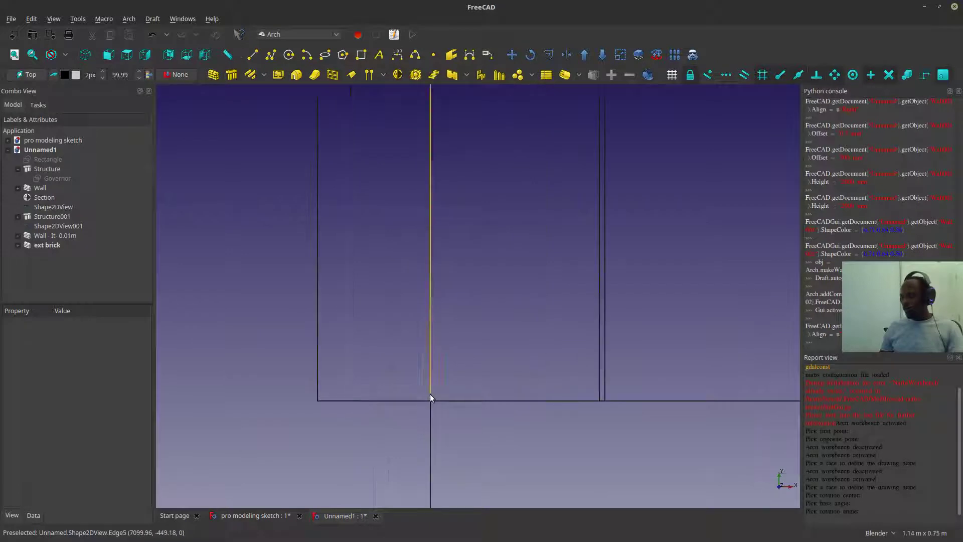
- Offset the ext brick wall by 0.10 m from its base sketch and check its upper and lower corners in the section view
{"action": "left_click", "coordinate": [41, 246]}
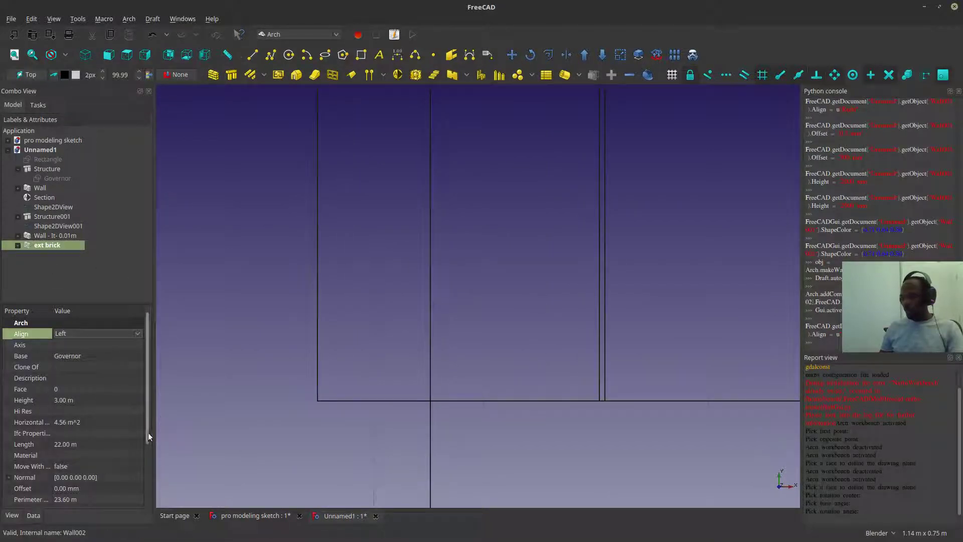
{"action": "scroll", "coordinate": [147, 434], "scroll_direction": "down", "scroll_amount": 1}
{"action": "left_click", "coordinate": [73, 456]}
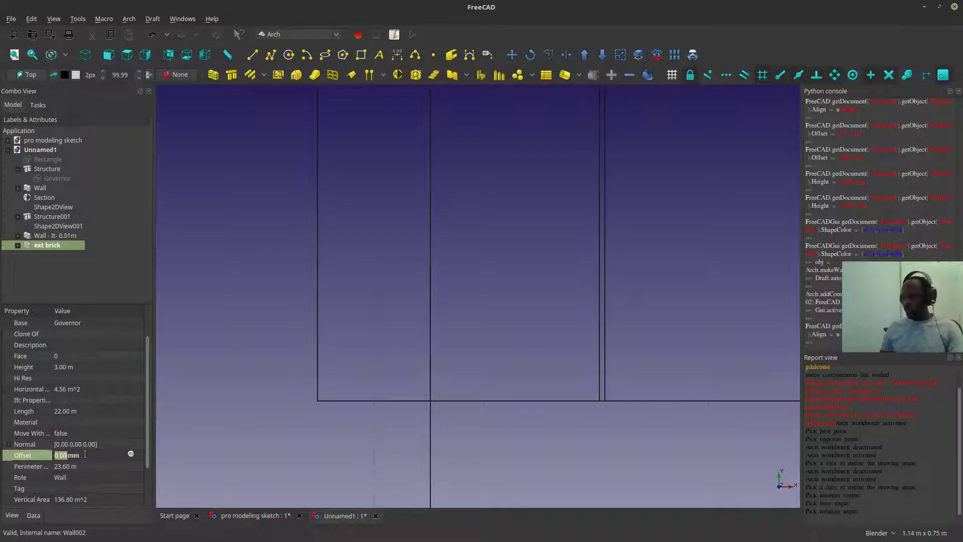
{"action": "key", "text": "ctrl+a"}
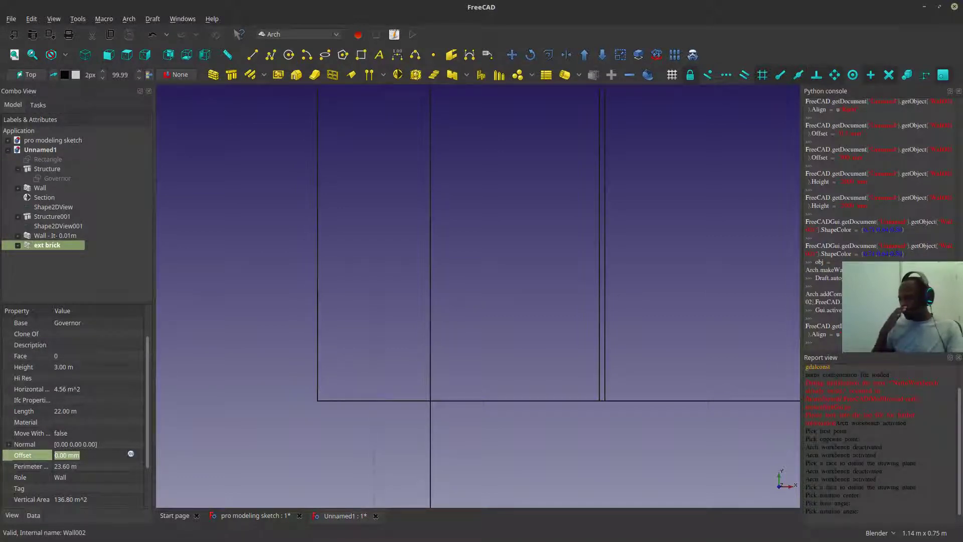
{"action": "type", "text": "0.10 m"}
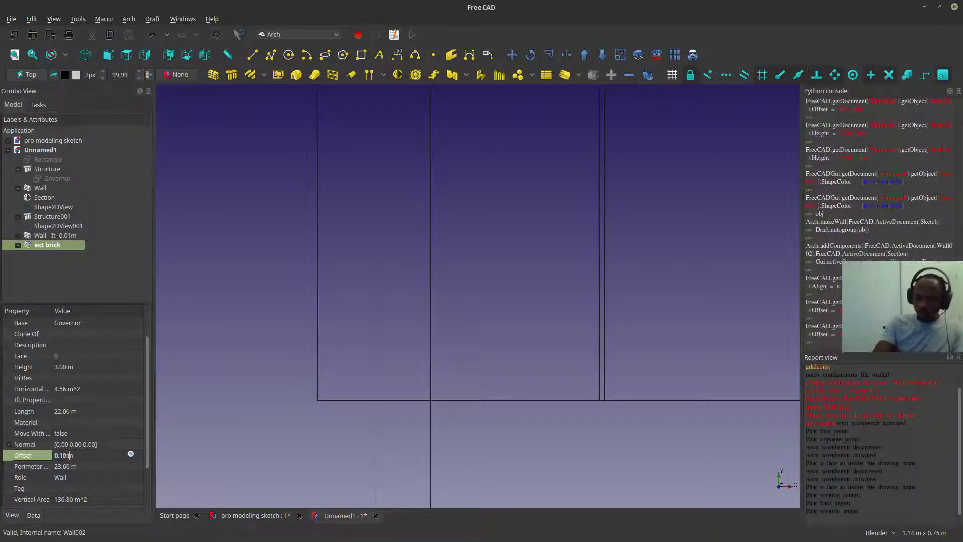
{"action": "key", "text": "Return"}
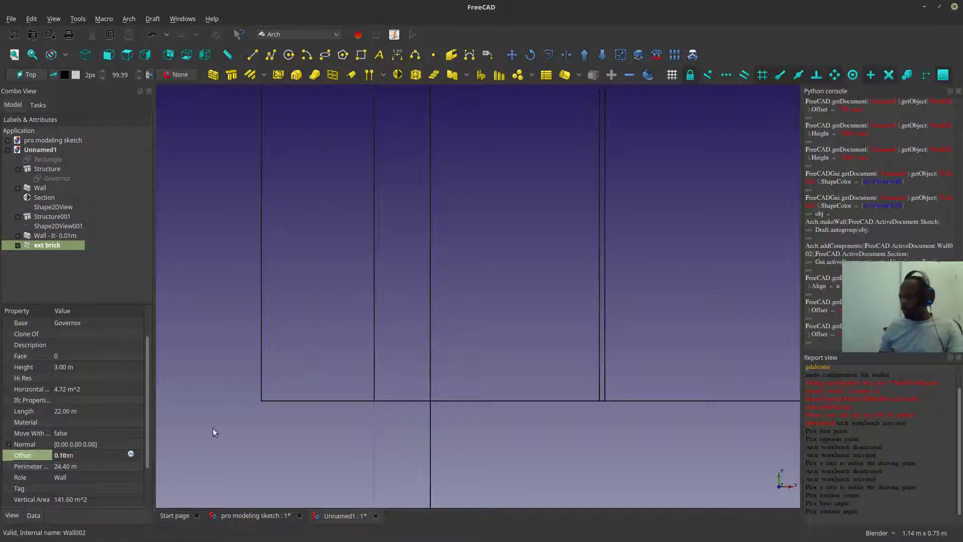
{"action": "scroll", "coordinate": [430, 323], "scroll_direction": "down", "scroll_amount": 5}
{"action": "scroll", "coordinate": [398, 144], "scroll_direction": "up", "scroll_amount": 4}
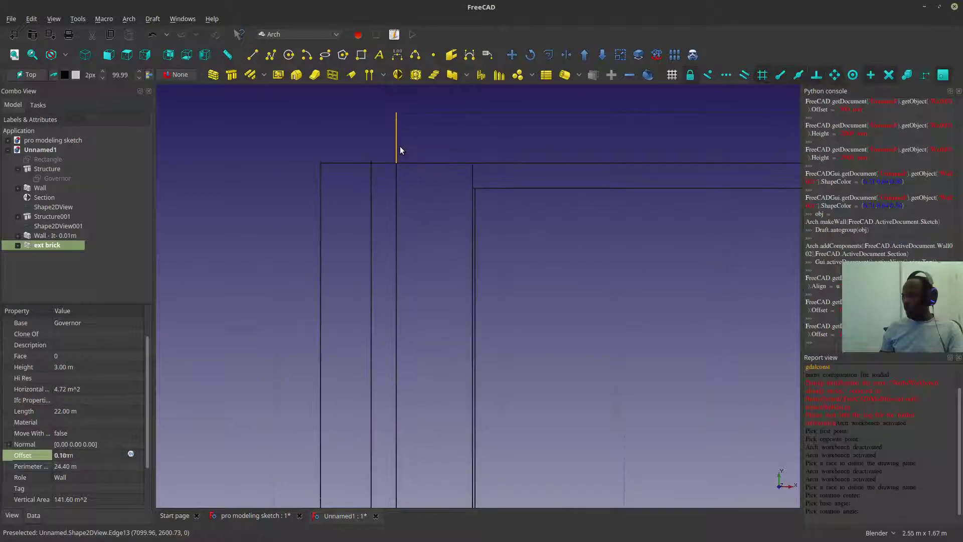
{"action": "scroll", "coordinate": [390, 156], "scroll_direction": "down", "scroll_amount": 5}
{"action": "scroll", "coordinate": [396, 298], "scroll_direction": "up", "scroll_amount": 4}
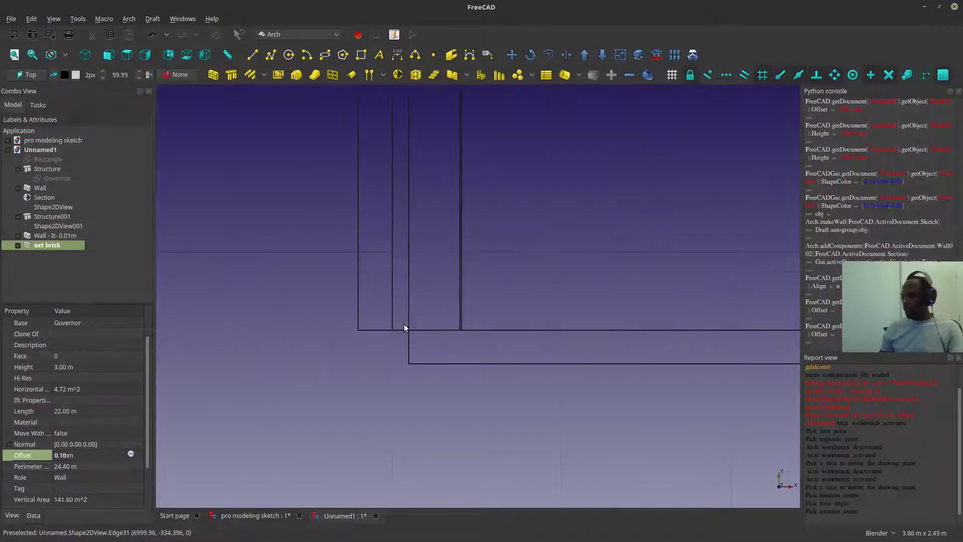
{"action": "scroll", "coordinate": [404, 329], "scroll_direction": "up", "scroll_amount": 2}
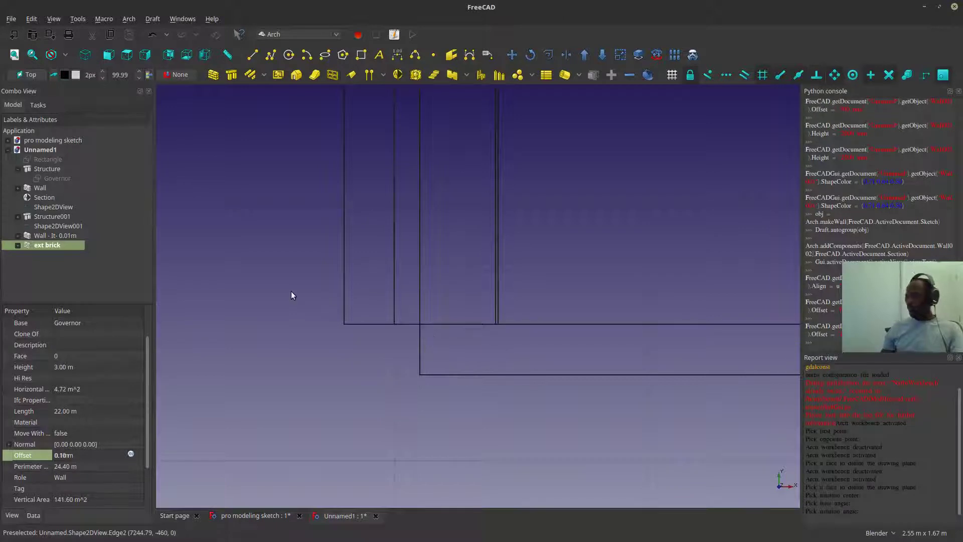
{"action": "scroll", "coordinate": [382, 246], "scroll_direction": "down", "scroll_amount": 6}
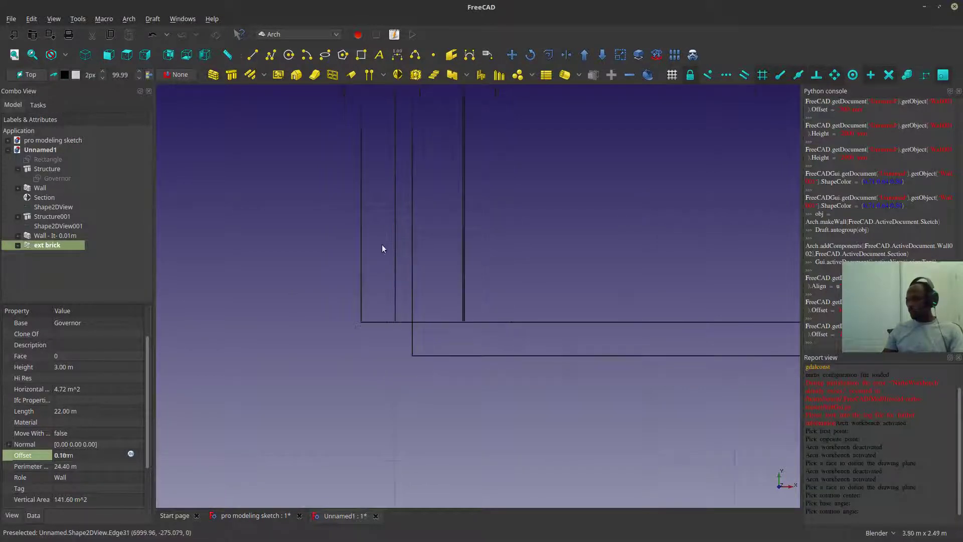
- Create another wall from the Governor sketch
{"action": "scroll", "coordinate": [386, 285], "scroll_direction": "up", "scroll_amount": 4}
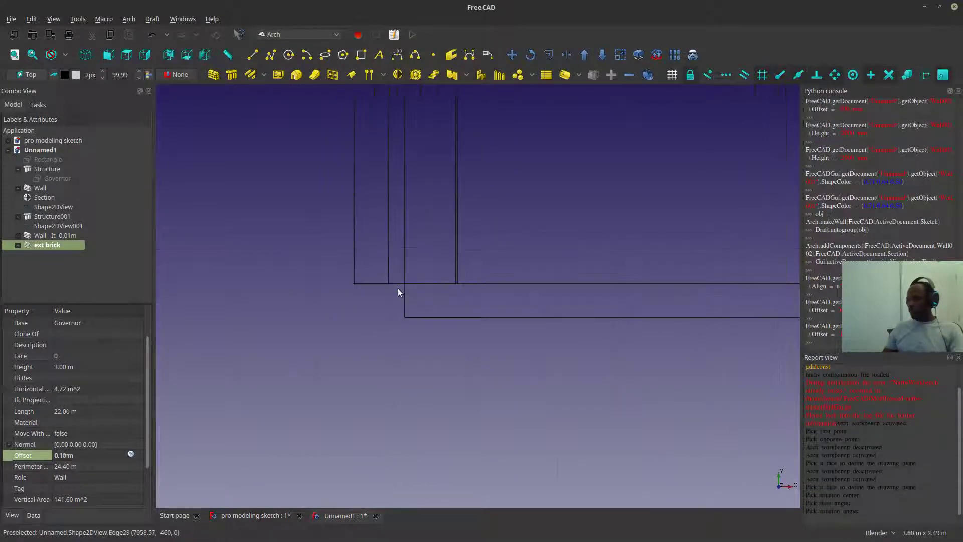
{"action": "scroll", "coordinate": [399, 284], "scroll_direction": "down", "scroll_amount": 6}
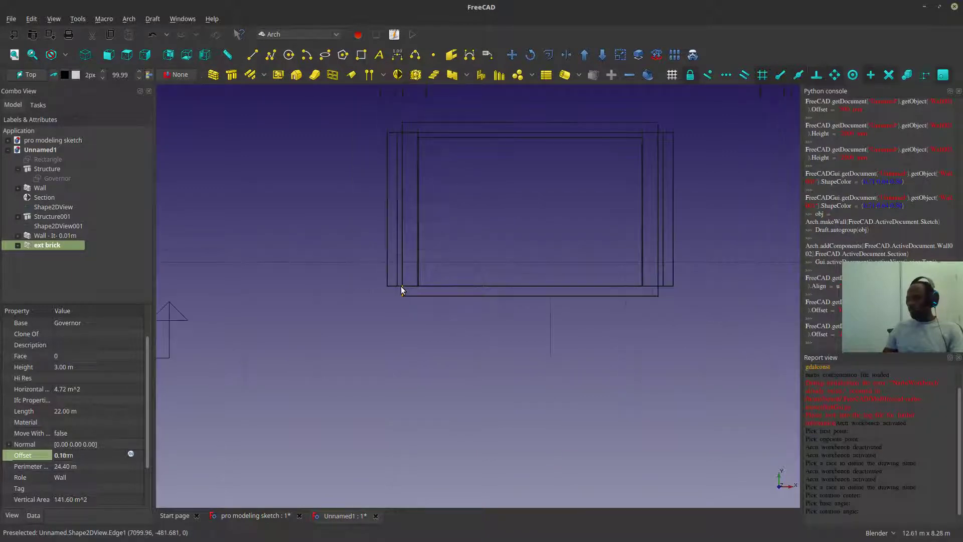
{"action": "scroll", "coordinate": [399, 284], "scroll_direction": "up", "scroll_amount": 4}
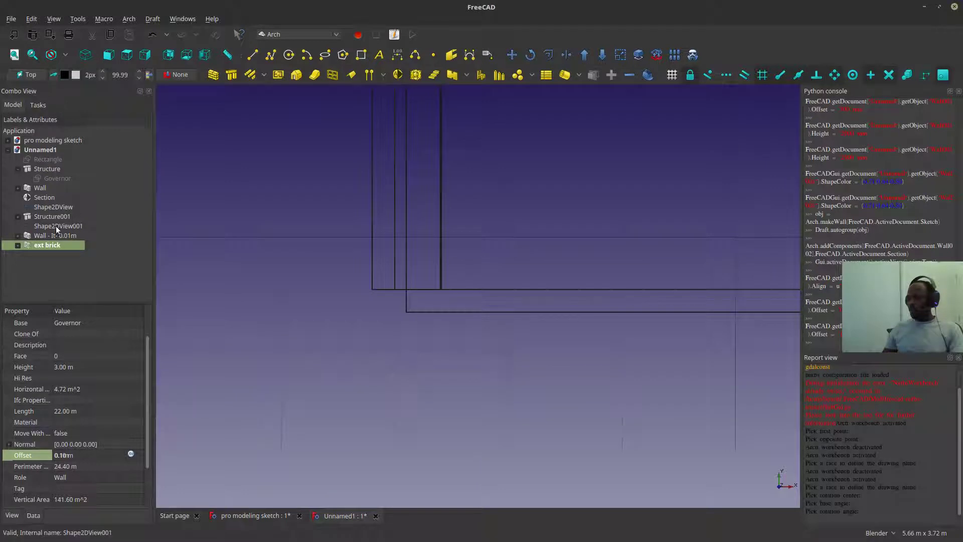
{"action": "left_click", "coordinate": [55, 178]}
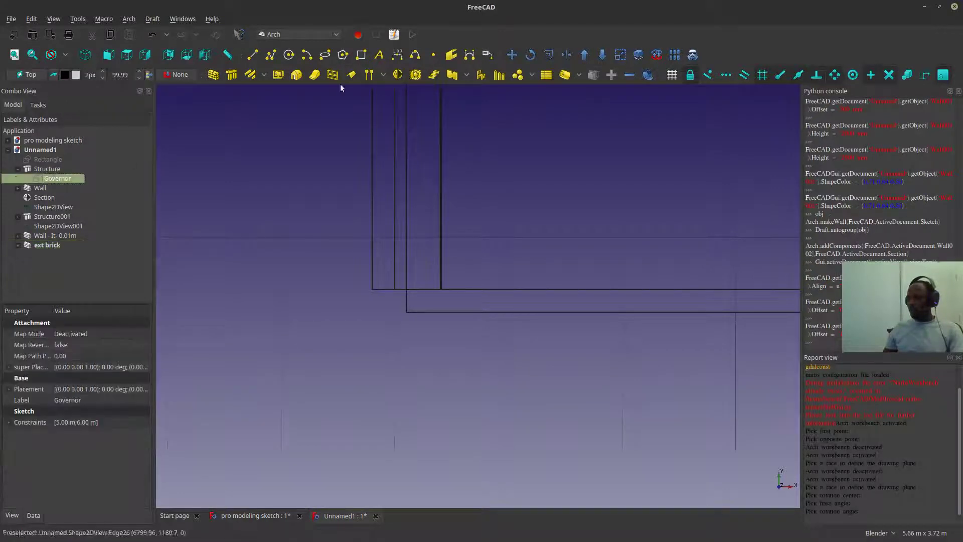
{"action": "left_click", "coordinate": [220, 76]}
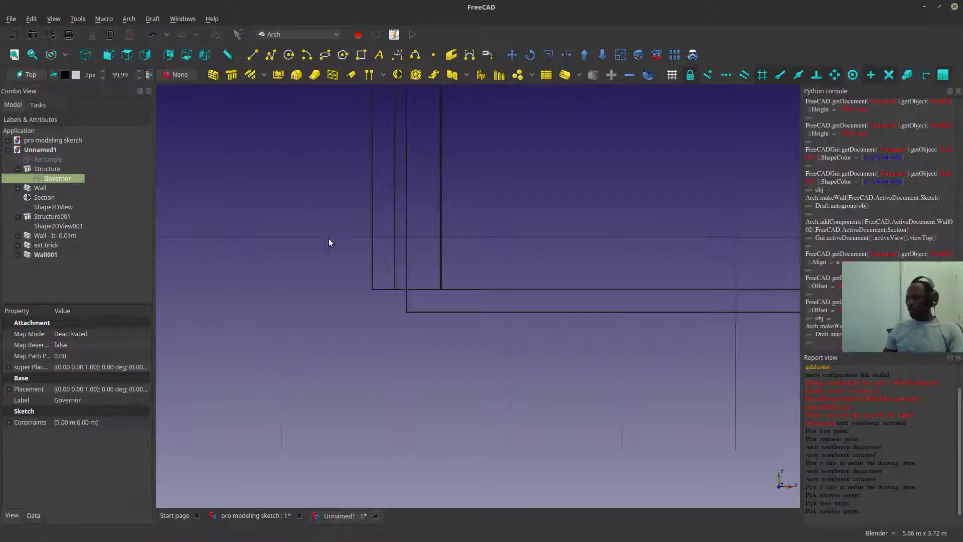
{"action": "scroll", "coordinate": [378, 261], "scroll_direction": "down", "scroll_amount": 5}
{"action": "scroll", "coordinate": [341, 275], "scroll_direction": "up", "scroll_amount": 4}
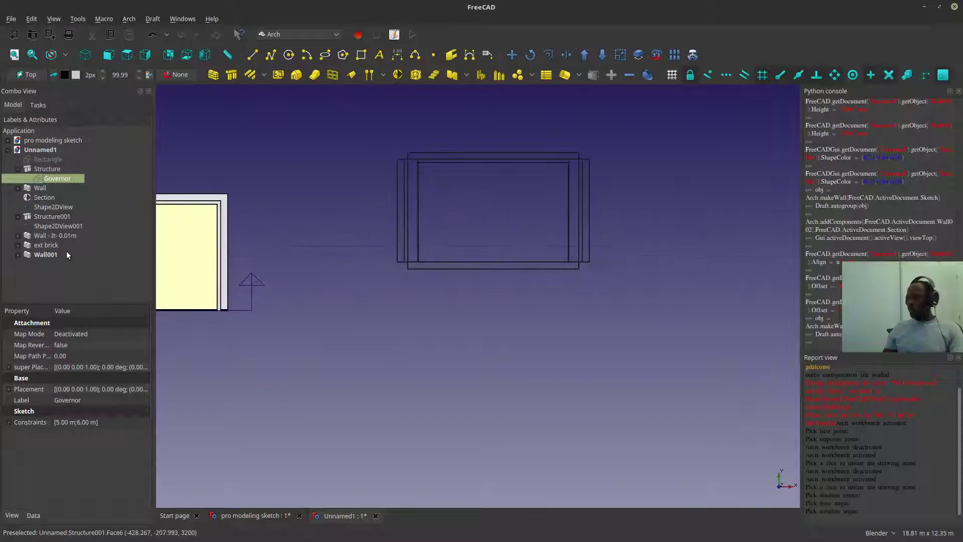
- Rename the newly created wall to "brick footer"
{"action": "left_click", "coordinate": [46, 256]}
{"action": "right_click", "coordinate": [46, 256]}
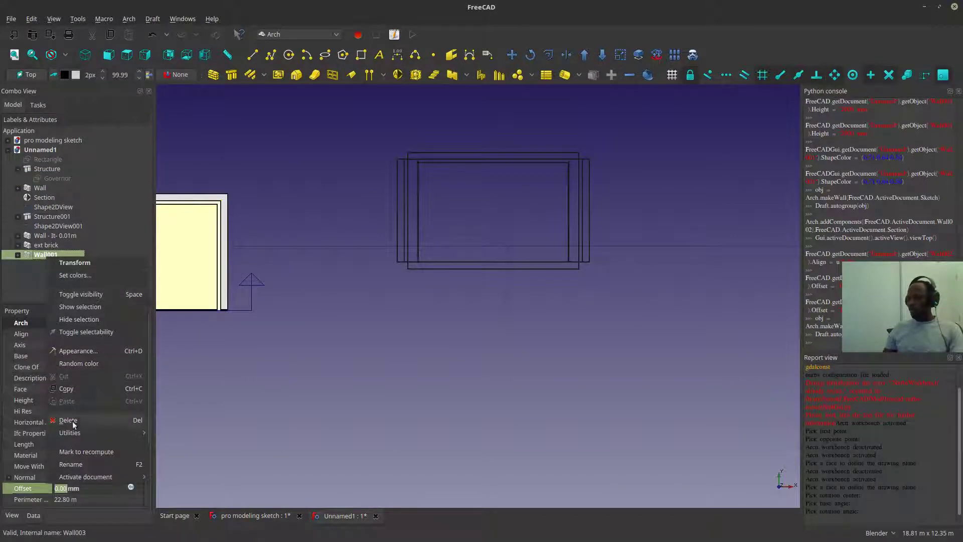
{"action": "left_click", "coordinate": [75, 464]}
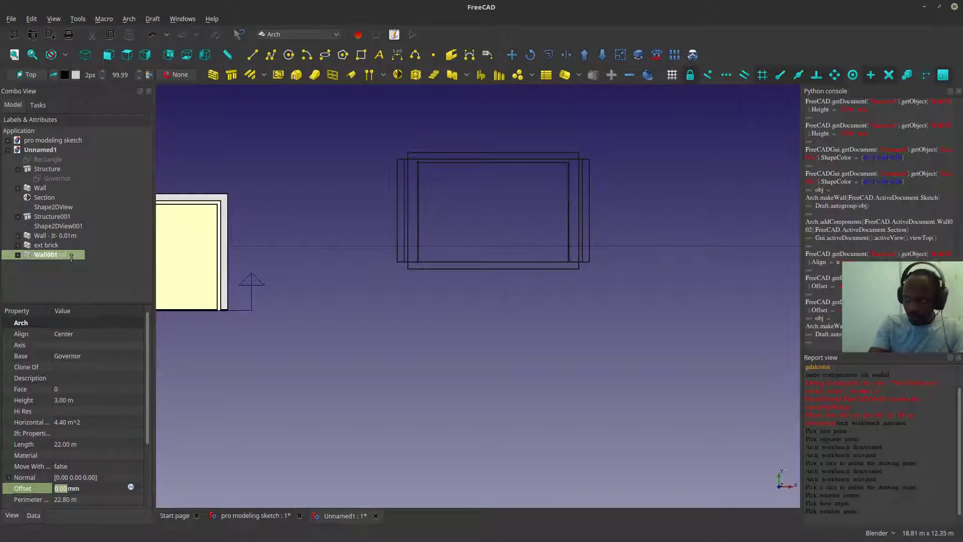
{"action": "type", "text": "brick footer"}
{"action": "key", "text": "Return"}
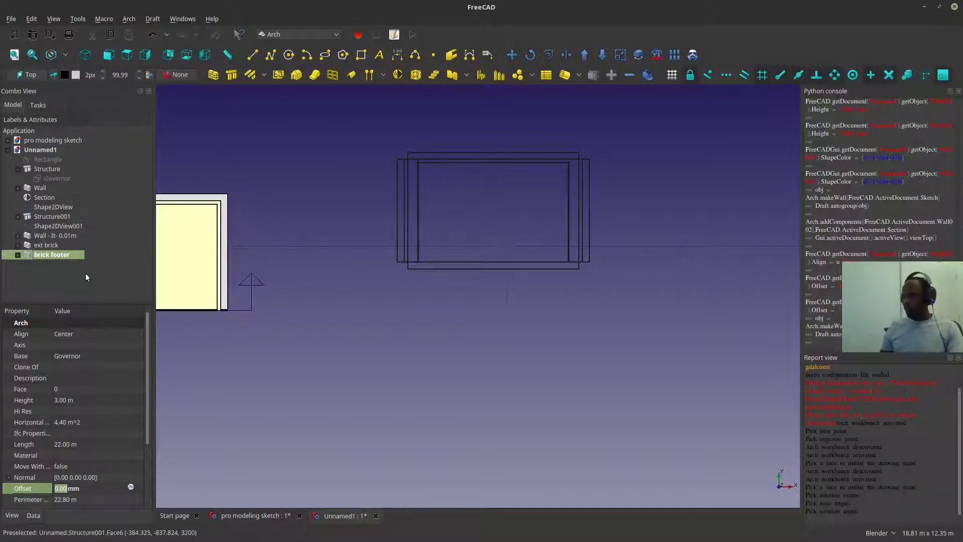
- Add the brick footer wall to the Section object and check it in the 2D section and the cut model
{"action": "middle_click_drag", "start_coordinate": [265, 330], "coordinate": [501, 267]}
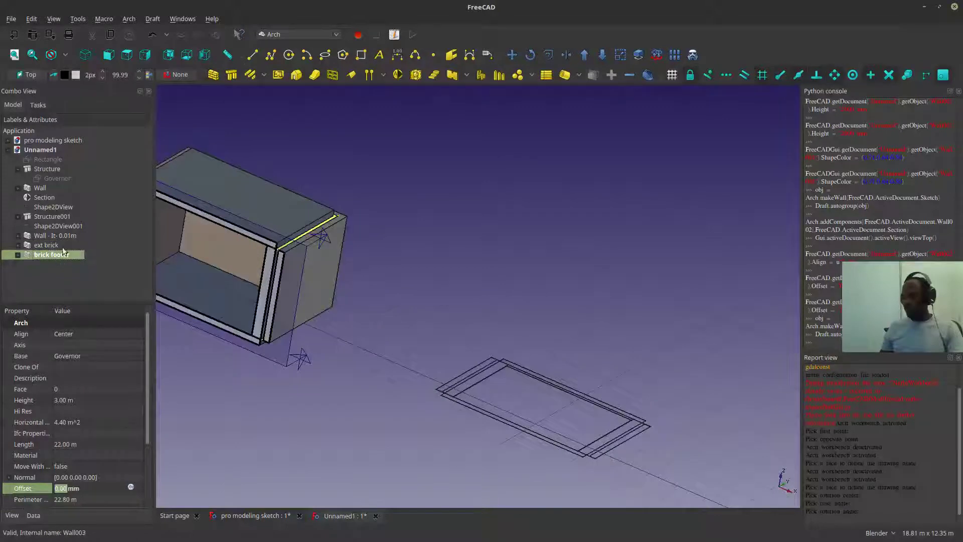
{"action": "scroll", "coordinate": [360, 269], "scroll_direction": "up", "scroll_amount": 5}
{"action": "scroll", "coordinate": [359, 269], "scroll_direction": "down", "scroll_amount": 1}
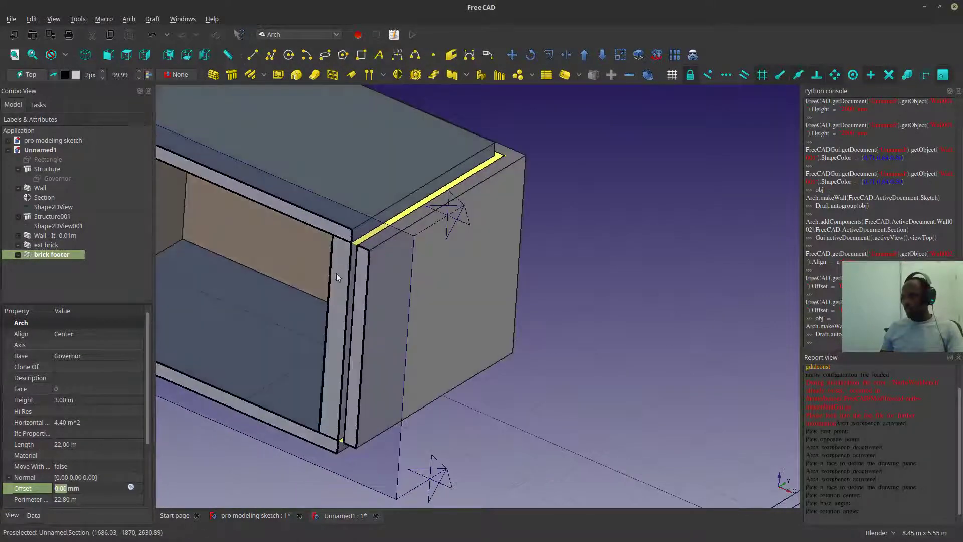
{"action": "left_click", "coordinate": [43, 198], "text": "ctrl"}
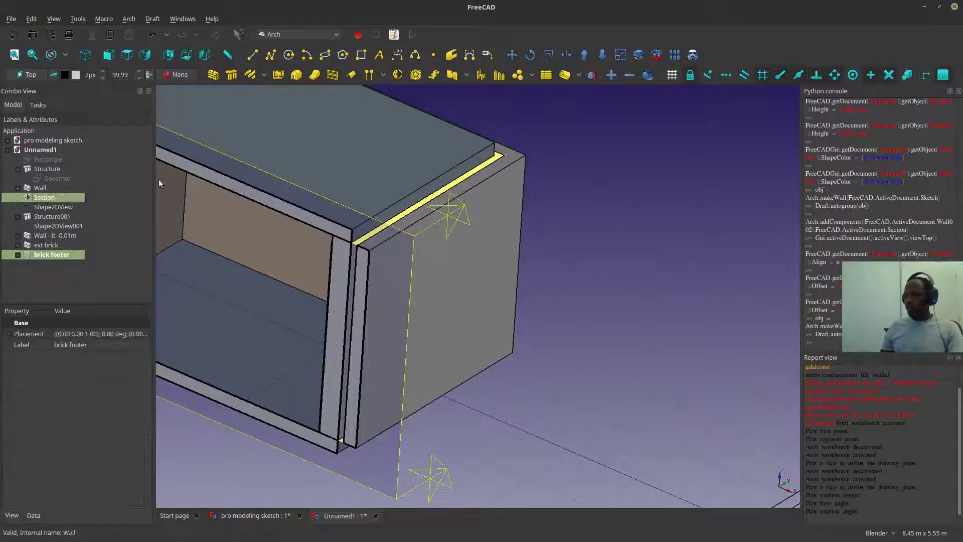
{"action": "left_click", "coordinate": [611, 75]}
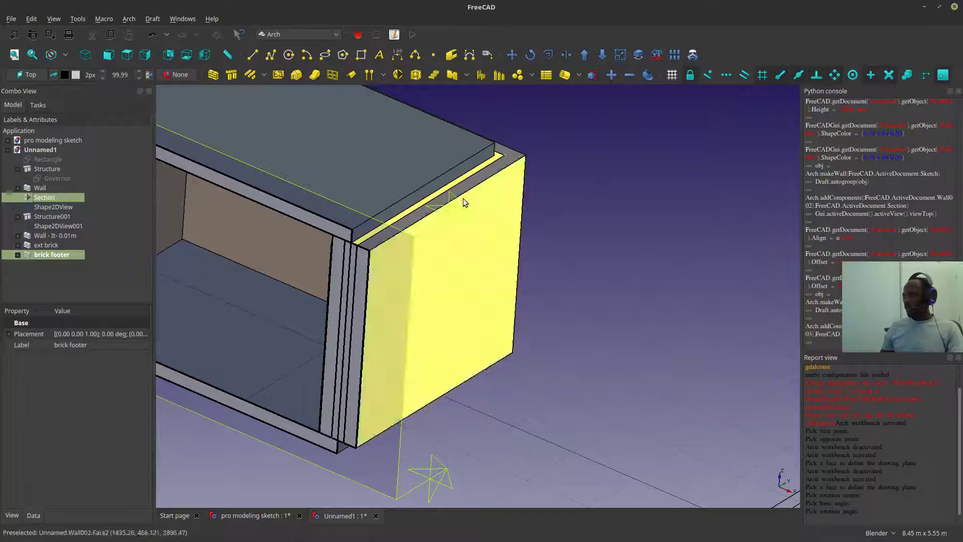
{"action": "scroll", "coordinate": [475, 356], "scroll_direction": "down", "scroll_amount": 5}
{"action": "middle_click_drag", "start_coordinate": [467, 352], "coordinate": [475, 355]}
{"action": "scroll", "coordinate": [572, 271], "scroll_direction": "up", "scroll_amount": 4}
{"action": "middle_click_drag", "start_coordinate": [572, 271], "coordinate": [611, 280]}
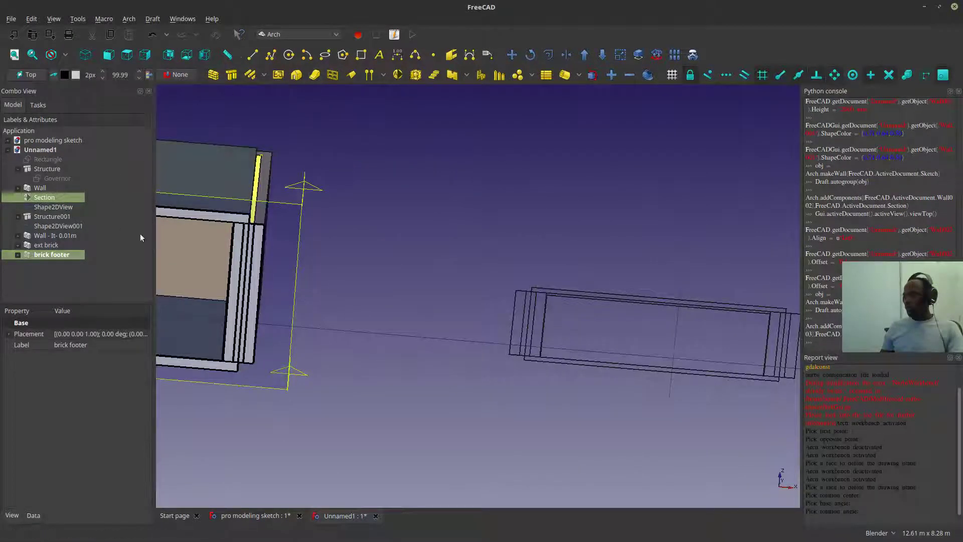
{"action": "middle_click_drag", "start_coordinate": [603, 336], "coordinate": [446, 221]}
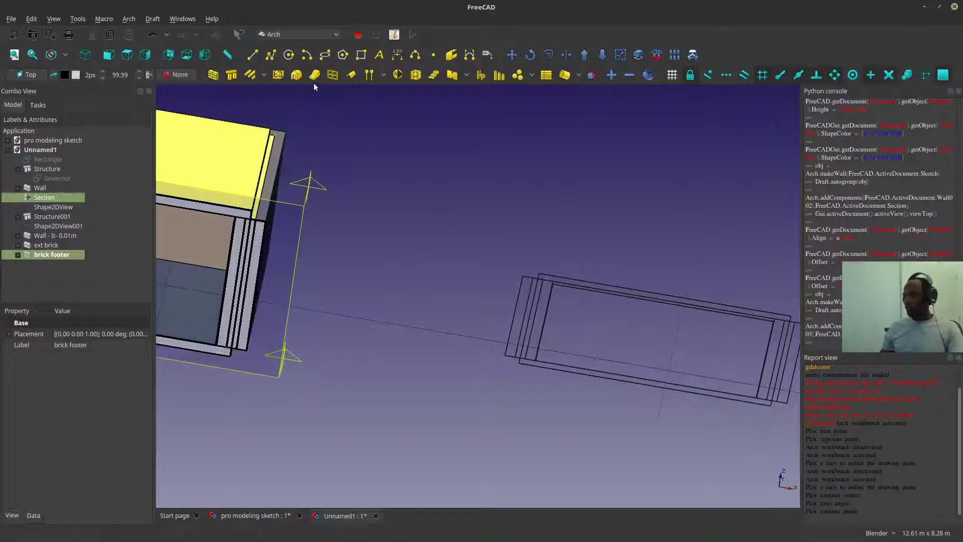
{"action": "middle_click_drag", "start_coordinate": [283, 118], "coordinate": [419, 200]}
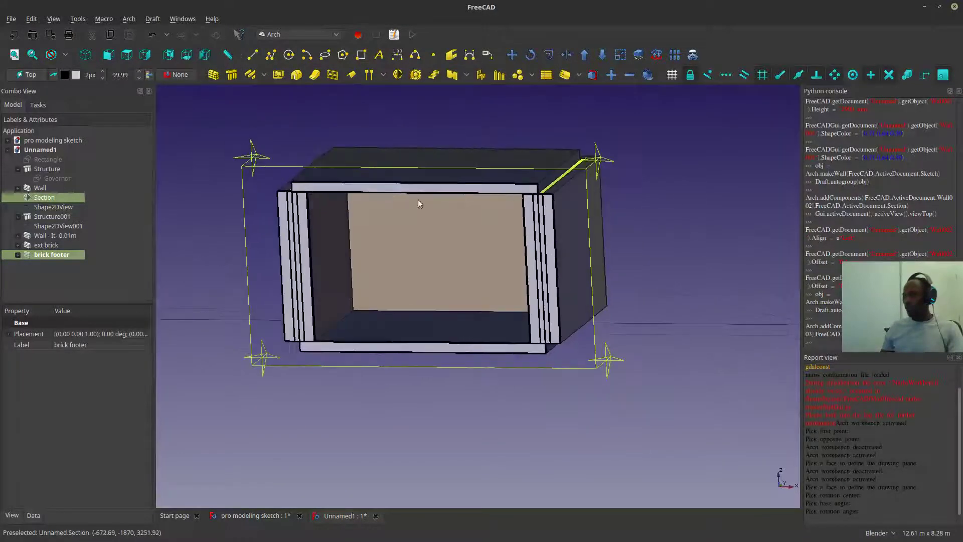
- Set the height of the brick footer wall to 0.20 m and check its profile at the cut model's lower corner
{"action": "left_click", "coordinate": [46, 256]}
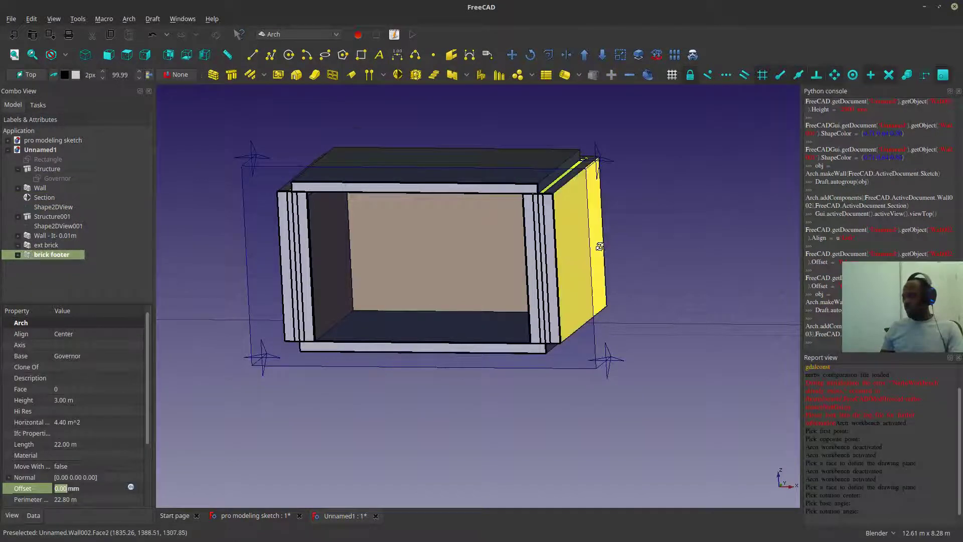
{"action": "middle_click_drag", "start_coordinate": [610, 226], "coordinate": [538, 254]}
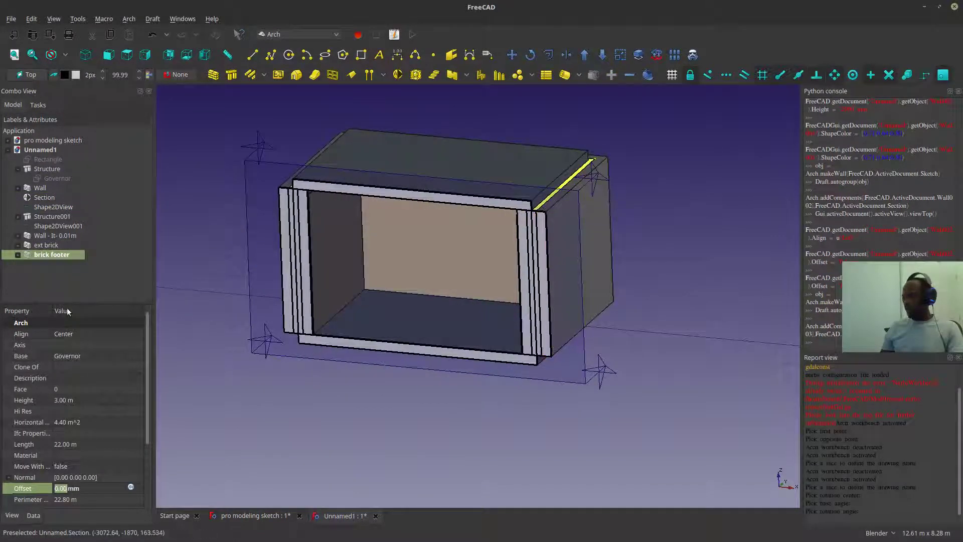
{"action": "left_click_drag", "start_coordinate": [148, 401], "coordinate": [134, 453]}
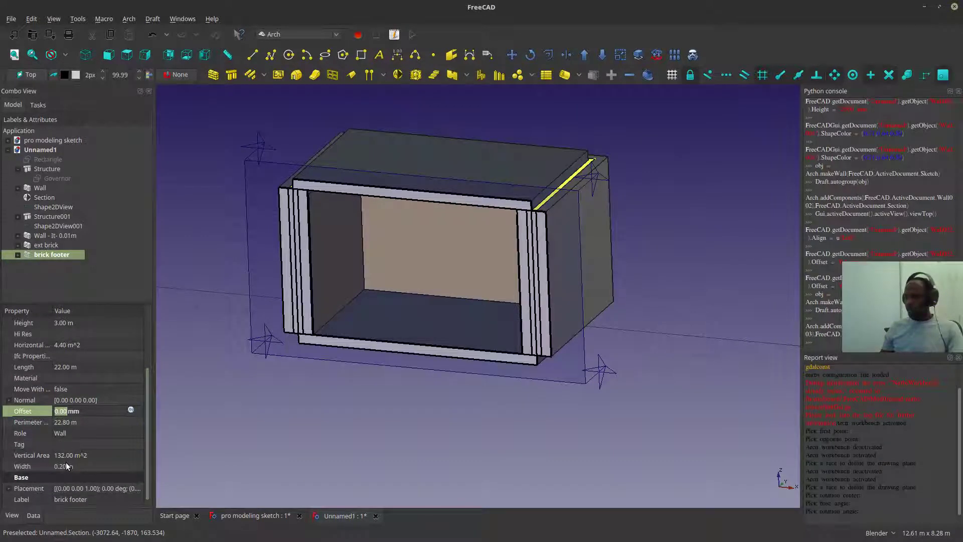
{"action": "scroll", "coordinate": [71, 384], "scroll_direction": "up", "scroll_amount": 3}
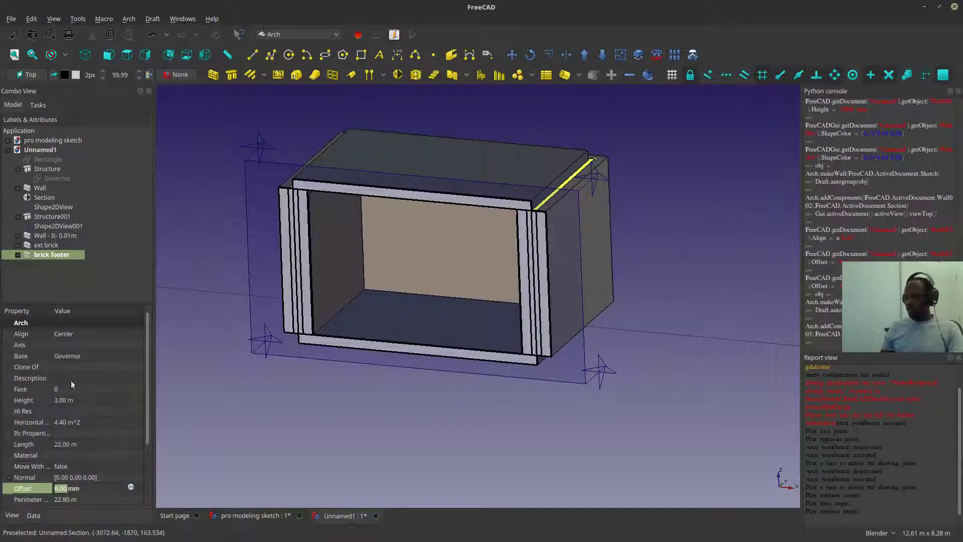
{"action": "left_click", "coordinate": [61, 400]}
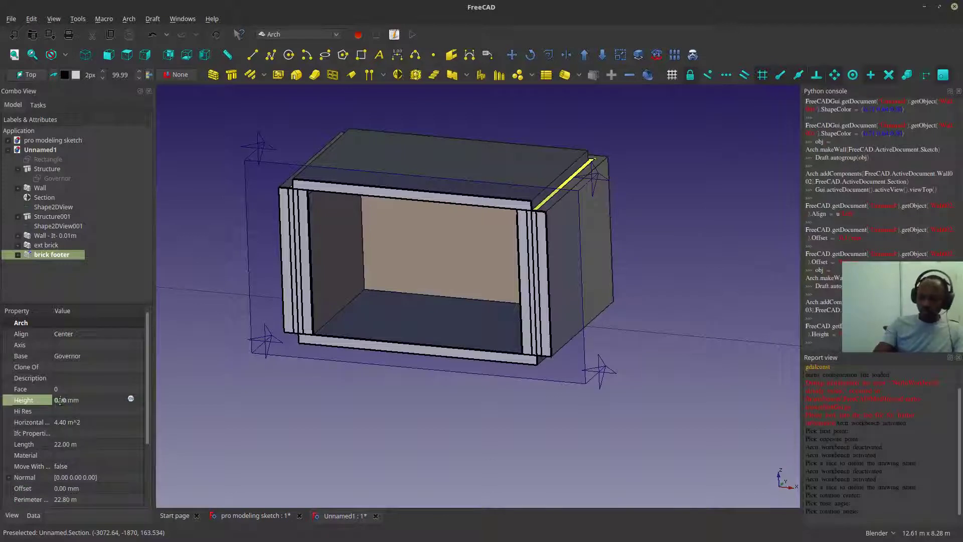
{"action": "key", "text": "BackSpace"}
{"action": "key", "text": "Left"}
{"action": "key", "text": "Left"}
{"action": "key", "text": "Left"}
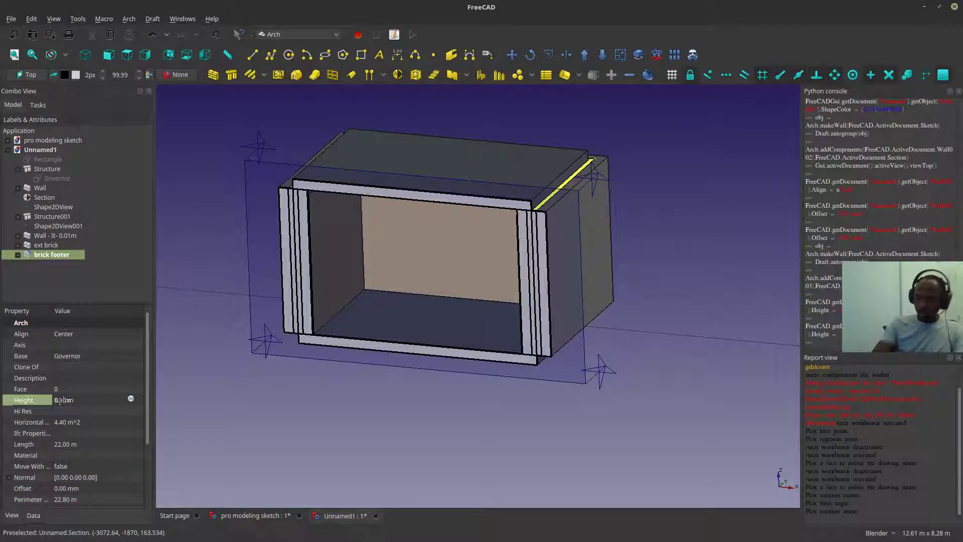
{"action": "key", "text": "BackSpace"}
{"action": "type", "text": "2"}
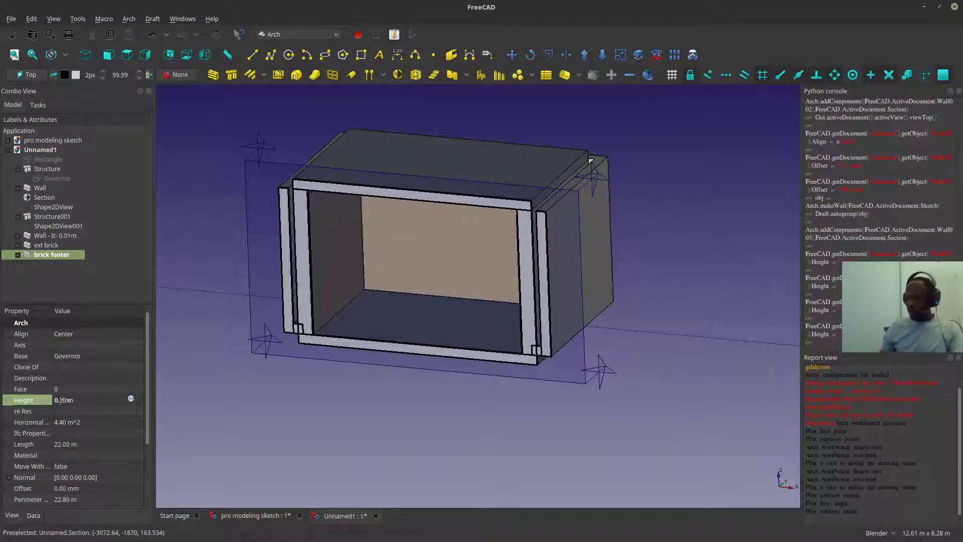
{"action": "scroll", "coordinate": [566, 341], "scroll_direction": "up", "scroll_amount": 5}
{"action": "scroll", "coordinate": [581, 337], "scroll_direction": "up", "scroll_amount": 4}
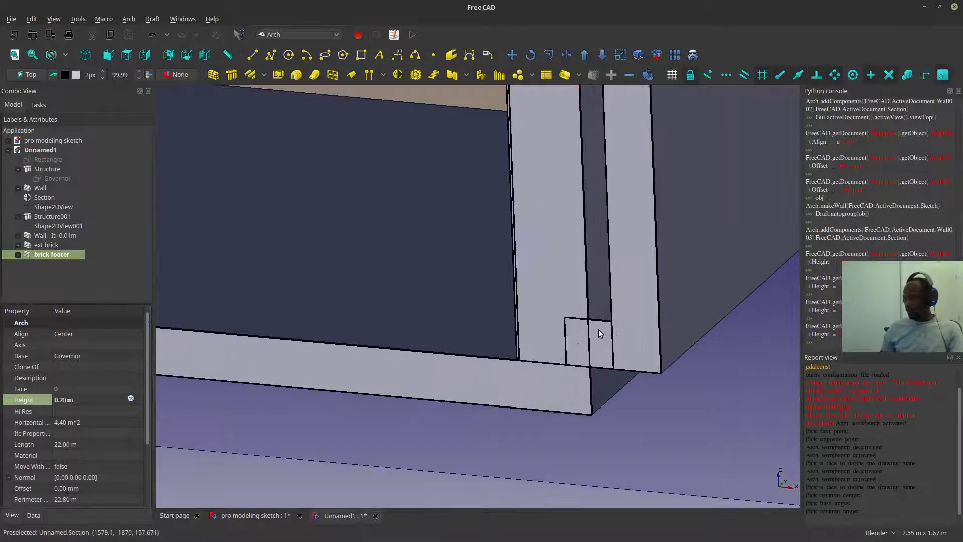
- Set the brick footer's alignment to Left
{"action": "scroll", "coordinate": [604, 322], "scroll_direction": "down", "scroll_amount": 2}
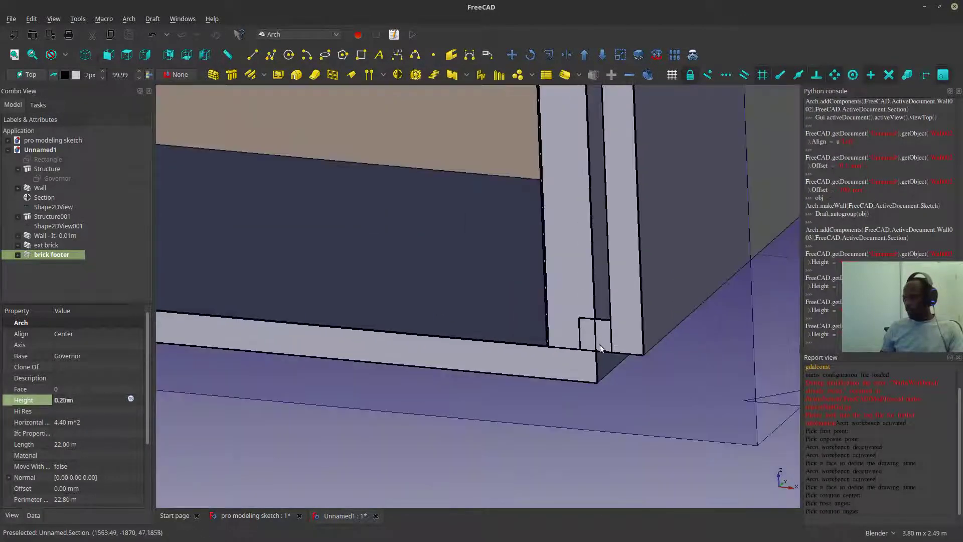
{"action": "left_click", "coordinate": [110, 333]}
{"action": "left_click", "coordinate": [110, 333]}
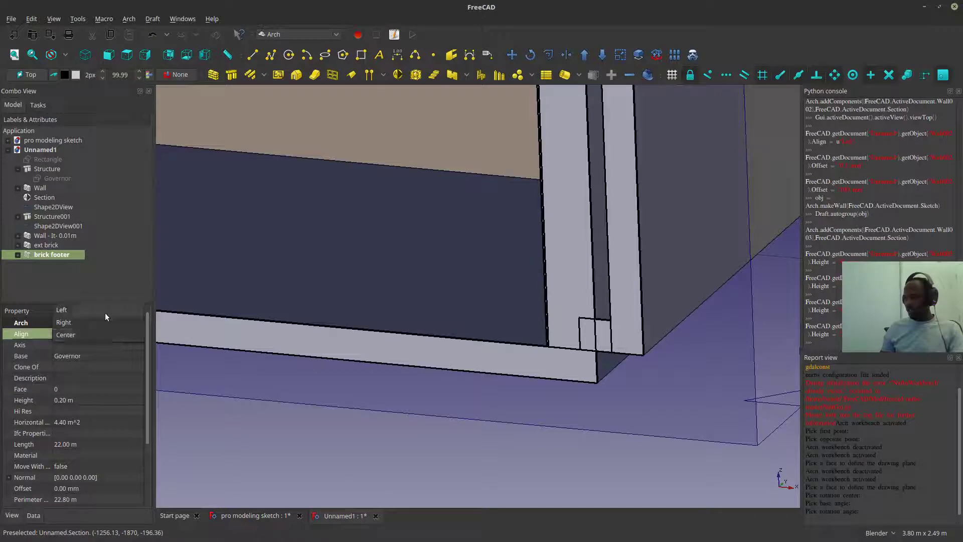
{"action": "left_click", "coordinate": [106, 309]}
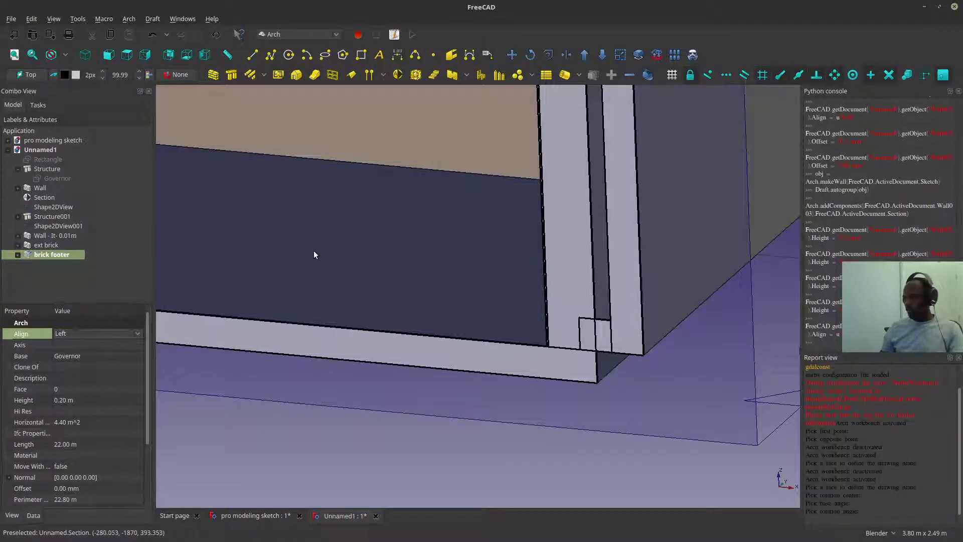
{"action": "left_click", "coordinate": [314, 250]}
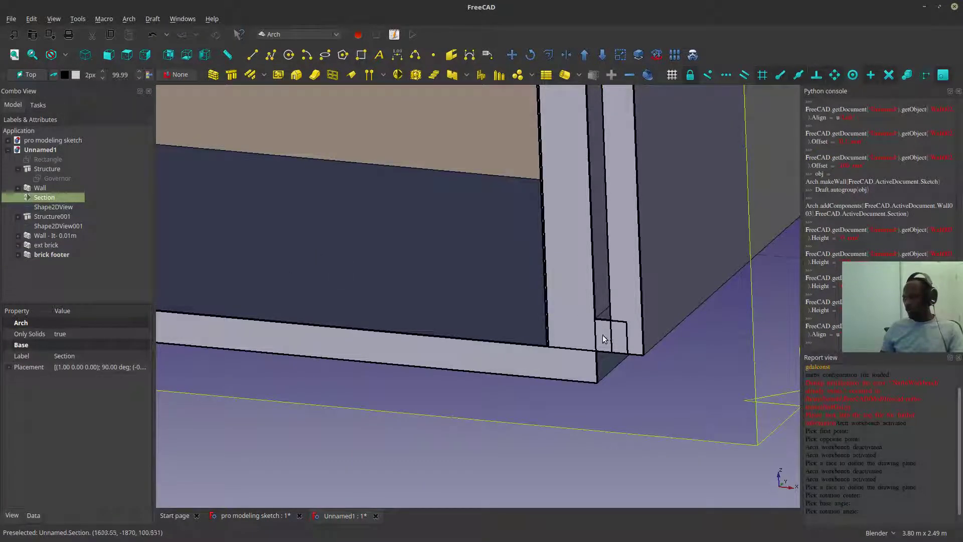
- Select the brick footer again and set its width to 0.40 m
{"action": "left_click", "coordinate": [53, 253]}
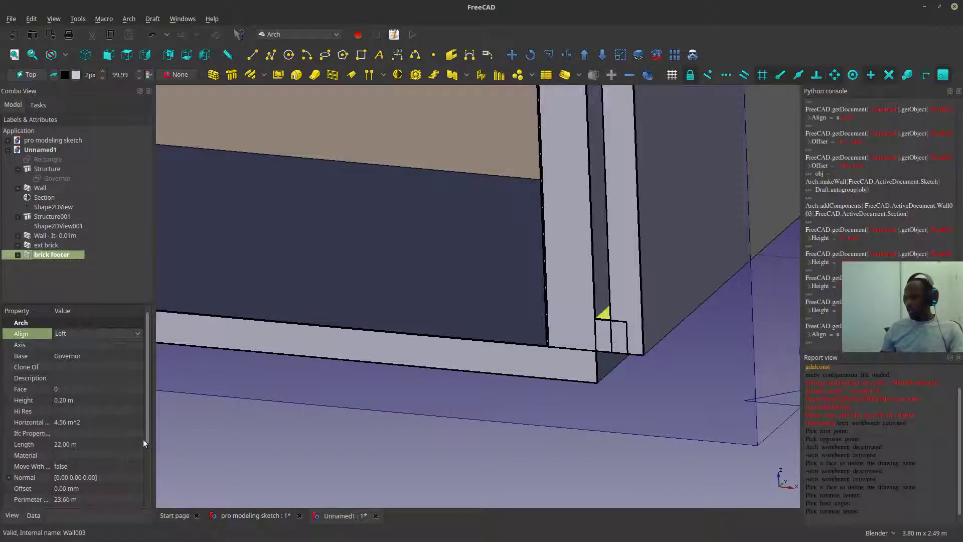
{"action": "left_click_drag", "start_coordinate": [148, 435], "coordinate": [137, 472]}
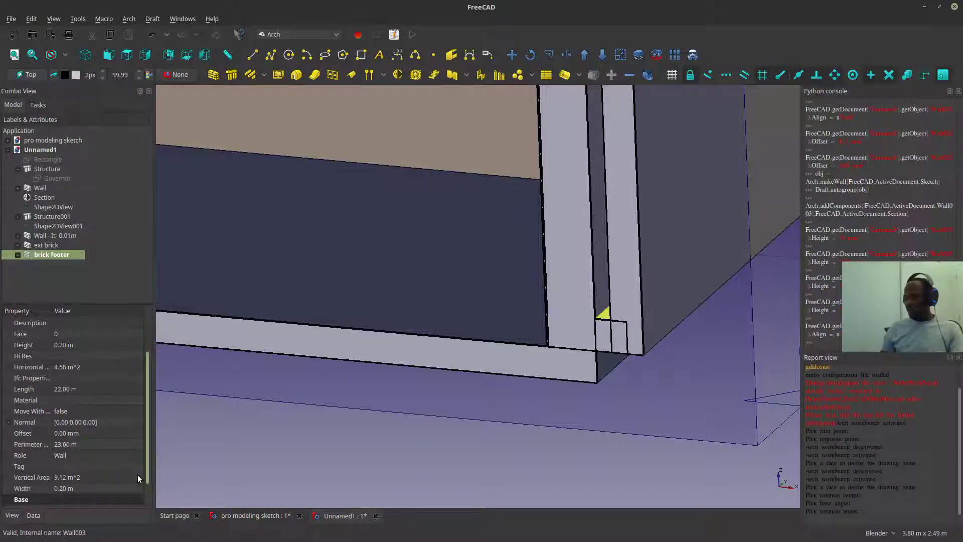
{"action": "left_click", "coordinate": [61, 490]}
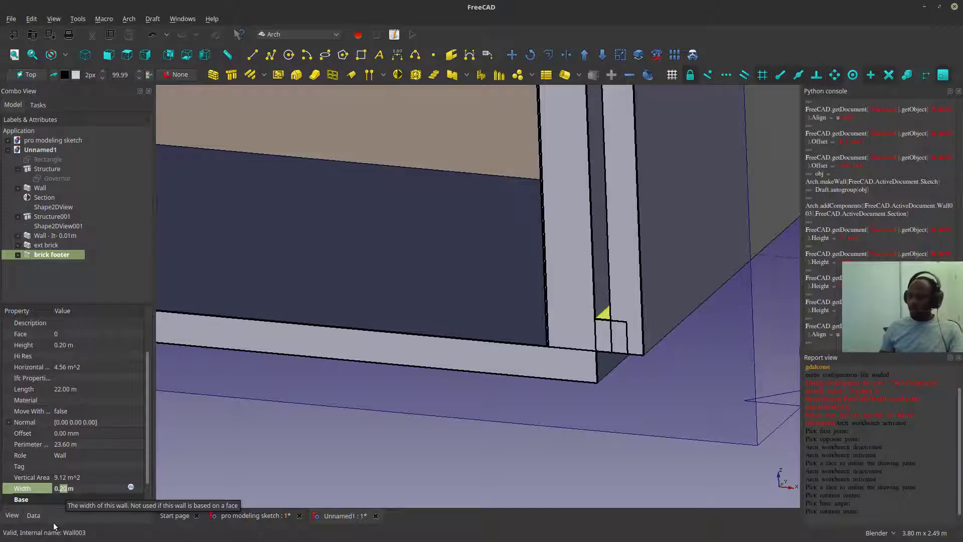
{"action": "type", "text": "0.4"}
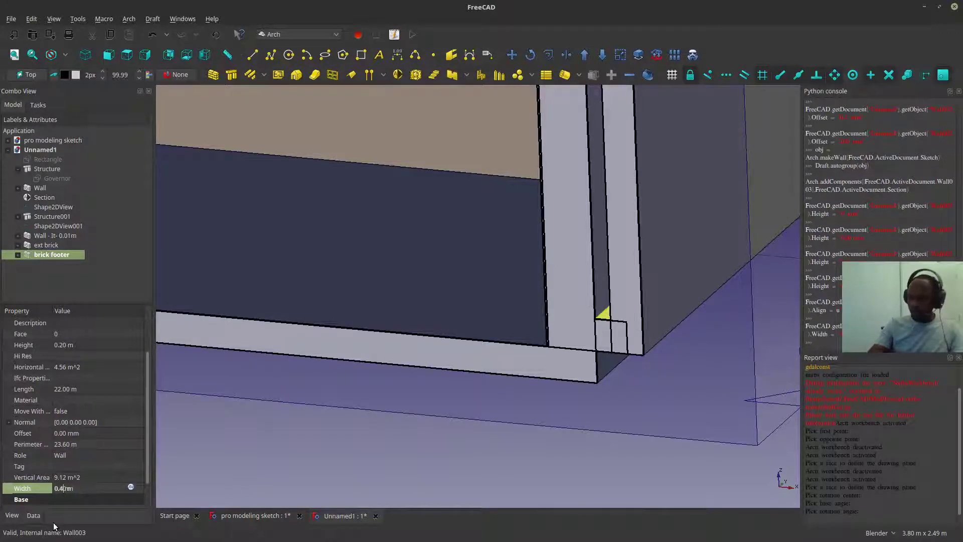
{"action": "type", "text": "0"}
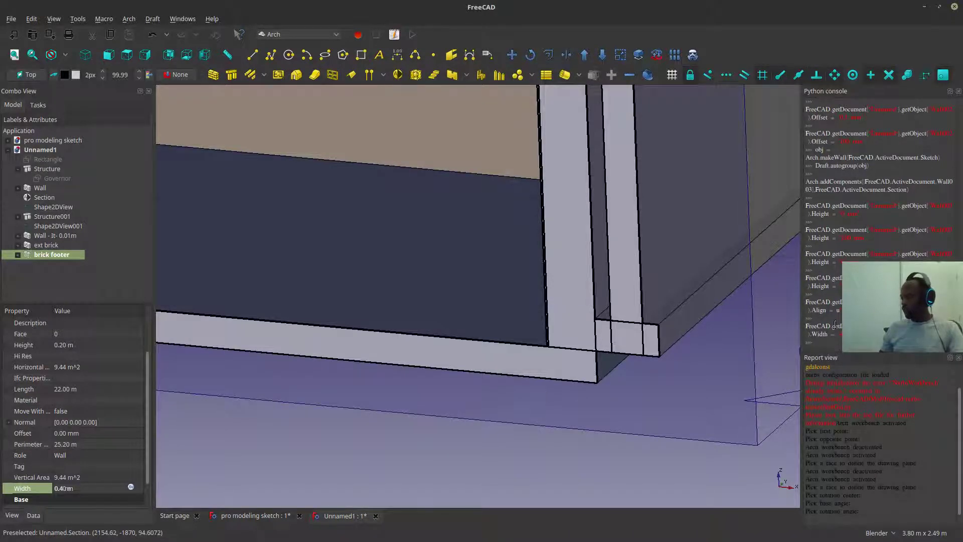
- Set the brick footer's width to 0.60 m
{"action": "scroll", "coordinate": [637, 367], "scroll_direction": "down", "scroll_amount": 4}
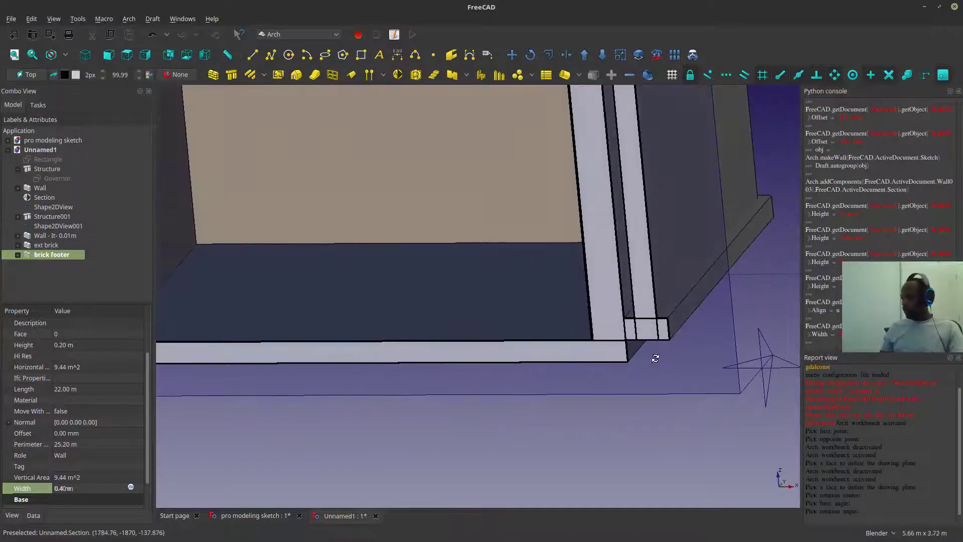
{"action": "middle_click_drag", "start_coordinate": [653, 368], "coordinate": [593, 345], "text": "shift"}
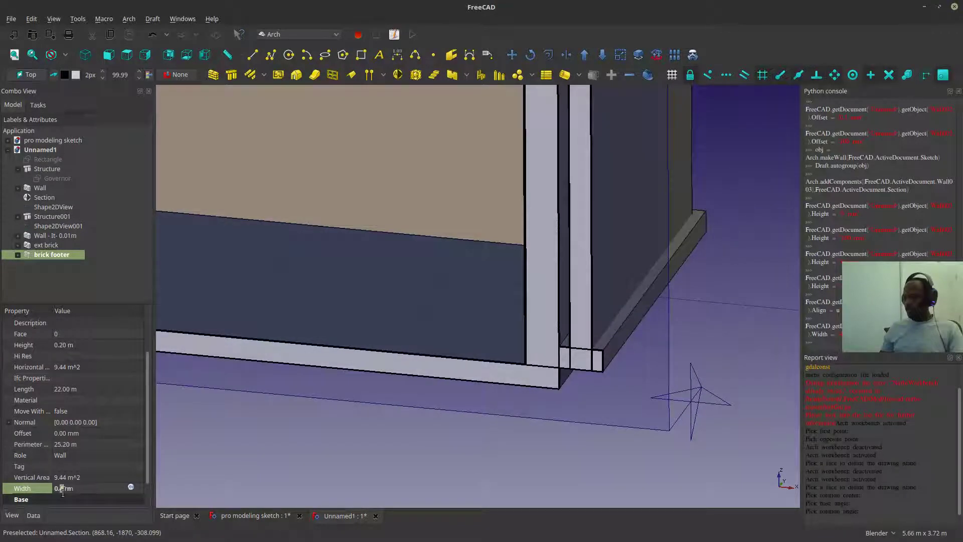
{"action": "type", "text": "6"}
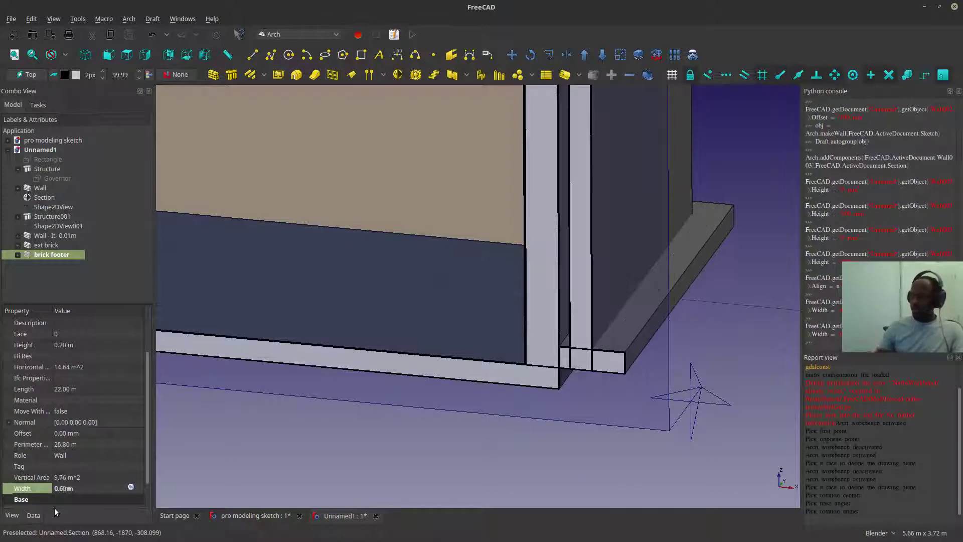
- Set the z component of the brick footer's Normal to -1 to reverse its extrusion direction
{"action": "scroll", "coordinate": [635, 359], "scroll_direction": "up", "scroll_amount": 2}
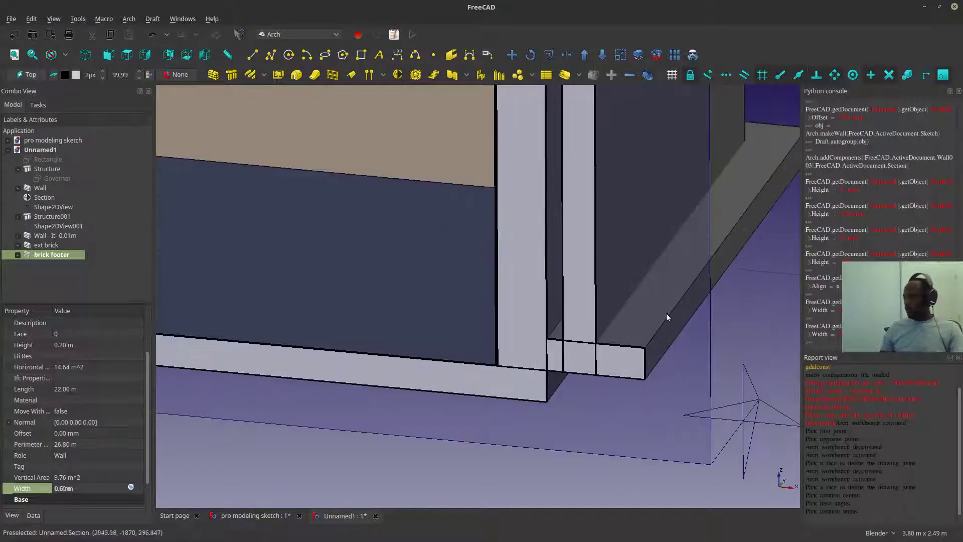
{"action": "middle_click_drag", "start_coordinate": [667, 317], "coordinate": [408, 355]}
{"action": "scroll", "coordinate": [408, 356], "scroll_direction": "up", "scroll_amount": 2}
{"action": "scroll", "coordinate": [295, 349], "scroll_direction": "up", "scroll_amount": 2}
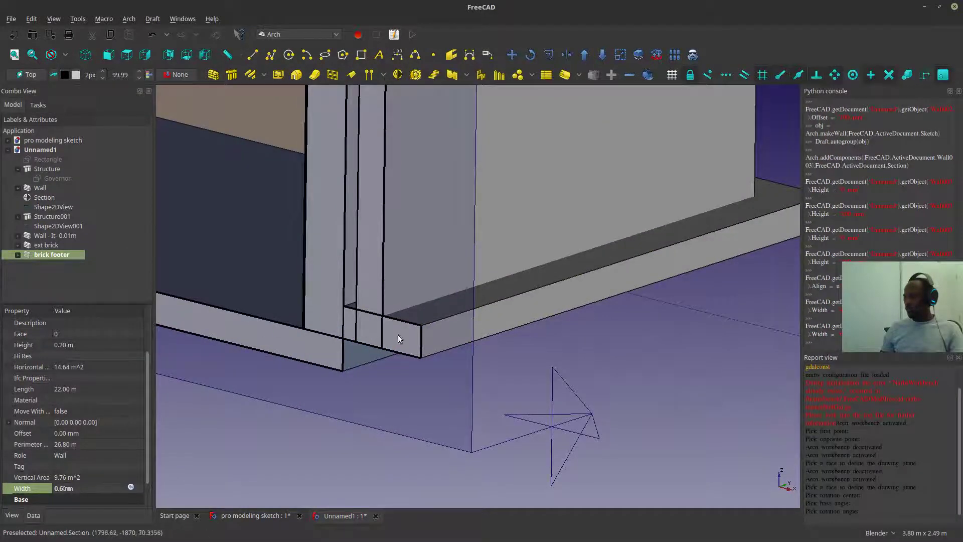
{"action": "middle_click_drag", "start_coordinate": [401, 337], "coordinate": [437, 304], "text": "shift"}
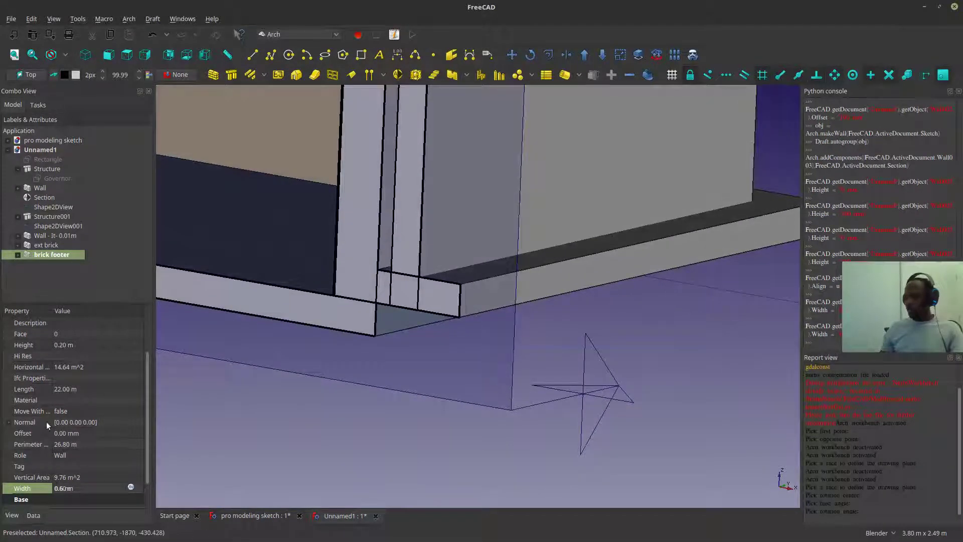
{"action": "left_click", "coordinate": [8, 424]}
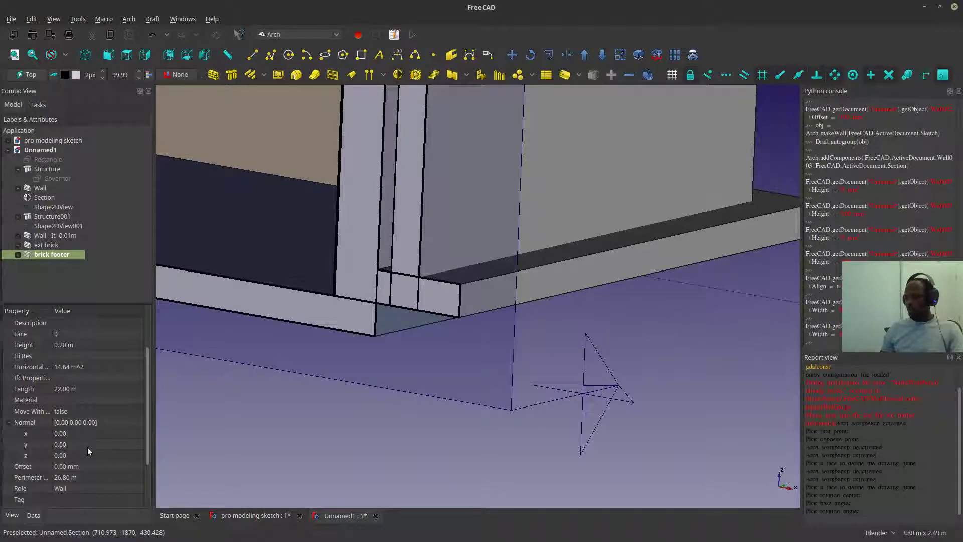
{"action": "left_click", "coordinate": [71, 458]}
{"action": "type", "text": "-1"}
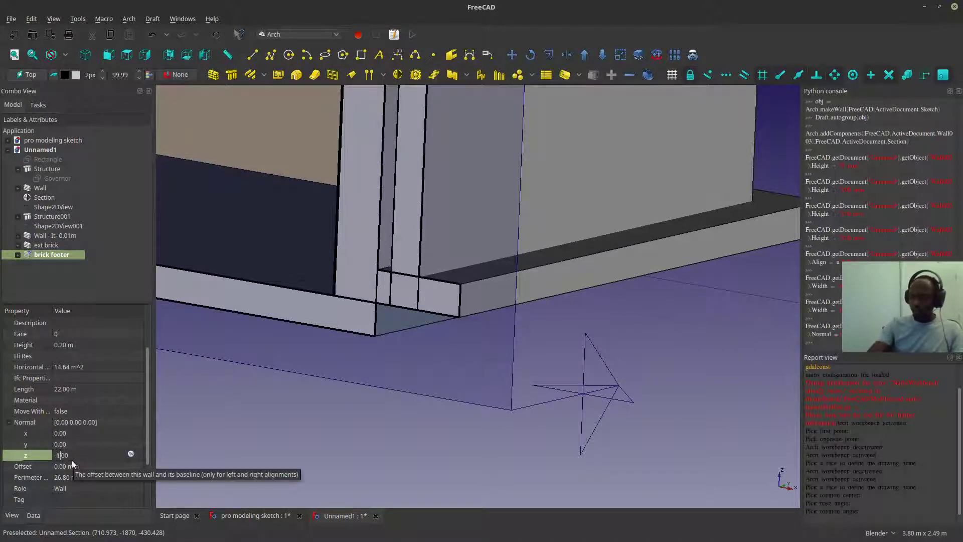
{"action": "key", "text": "Return"}
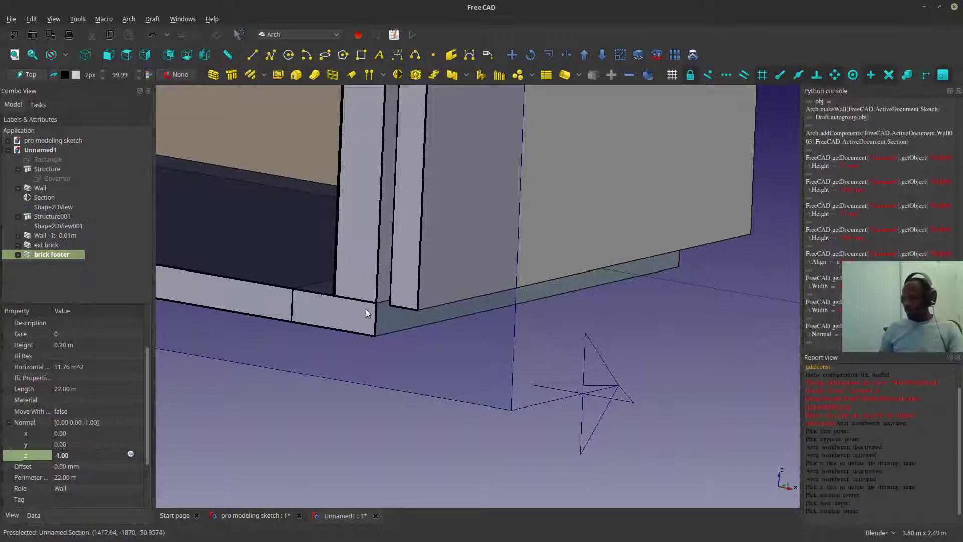
- Change the brick footer's alignment to Right and clear the selection
{"action": "middle_click_drag", "start_coordinate": [366, 309], "coordinate": [380, 317]}
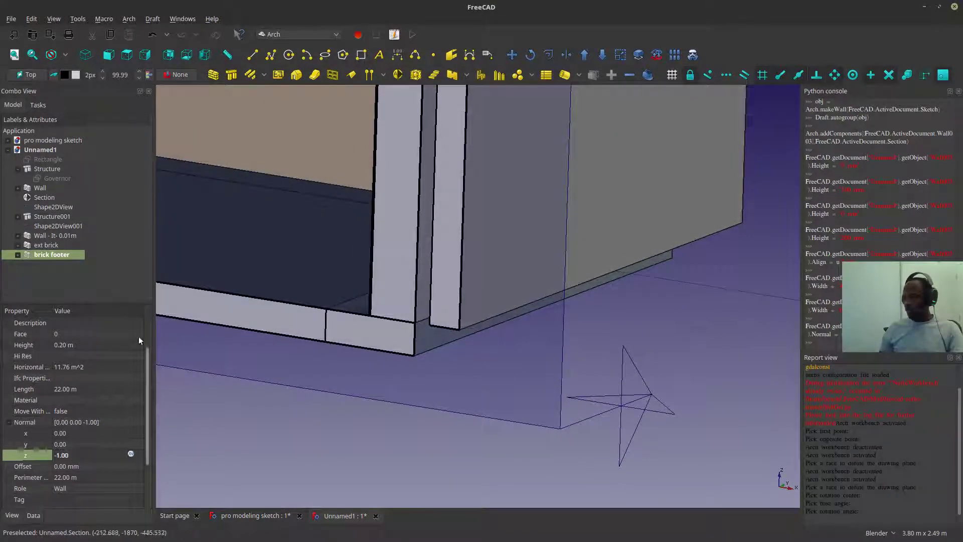
{"action": "left_click", "coordinate": [146, 328]}
{"action": "left_click", "coordinate": [128, 335]}
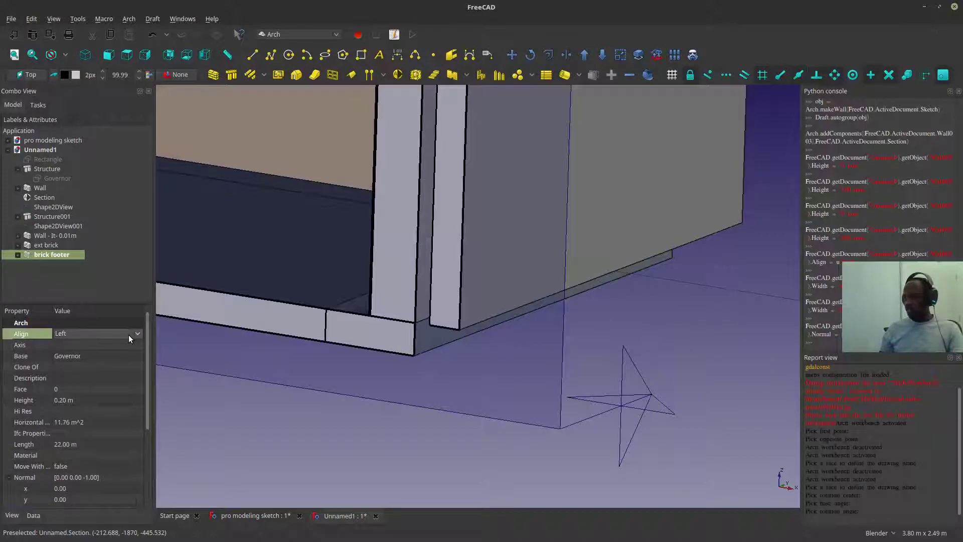
{"action": "left_click", "coordinate": [128, 335]}
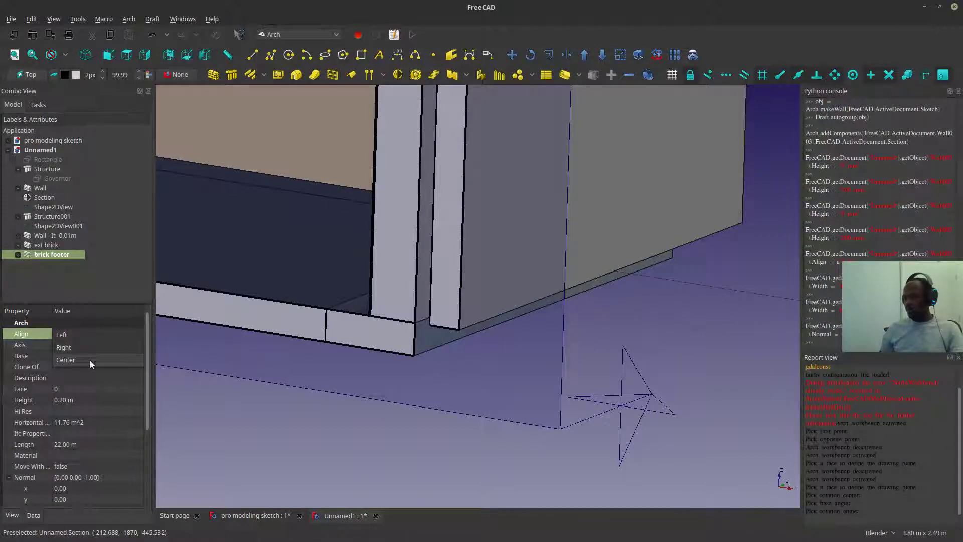
{"action": "left_click", "coordinate": [93, 348]}
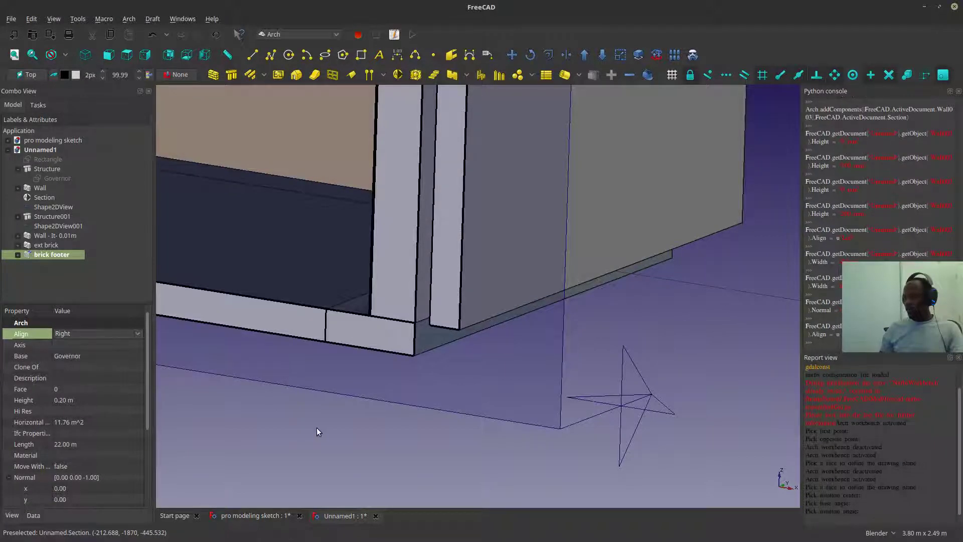
{"action": "left_click", "coordinate": [316, 430]}
- Examine the footer's position under the outer brick wall in the 3D model and in the projected 2D section drawing
{"action": "scroll", "coordinate": [554, 333], "scroll_direction": "down", "scroll_amount": 10}
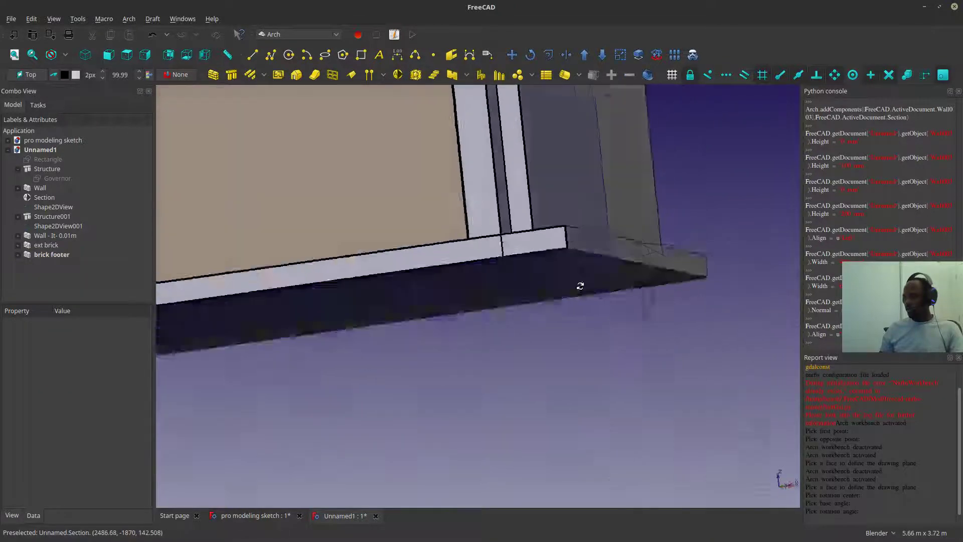
{"action": "middle_click_drag", "start_coordinate": [572, 278], "coordinate": [495, 286]}
{"action": "scroll", "coordinate": [495, 286], "scroll_direction": "up", "scroll_amount": 8}
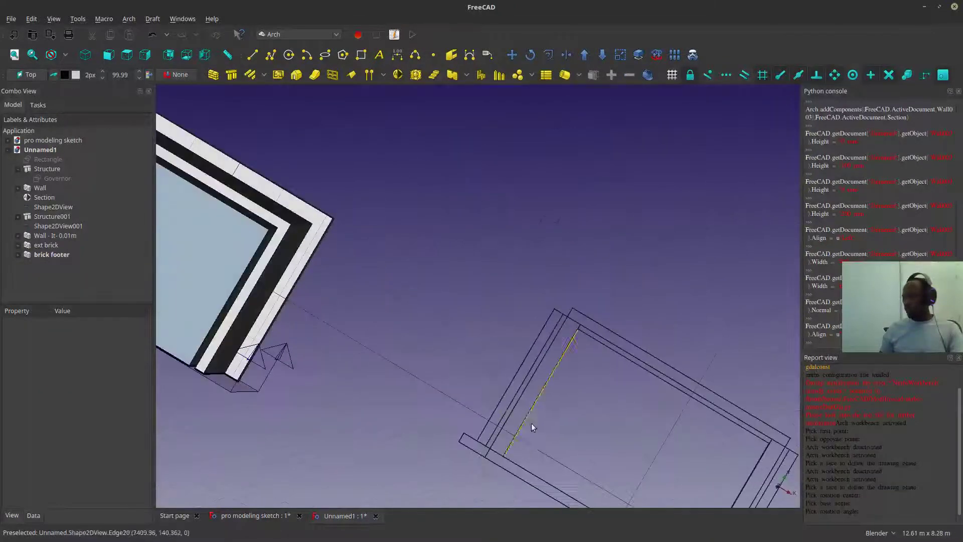
{"action": "middle_click_drag", "start_coordinate": [399, 397], "coordinate": [511, 377]}
{"action": "scroll", "coordinate": [407, 426], "scroll_direction": "up", "scroll_amount": 5}
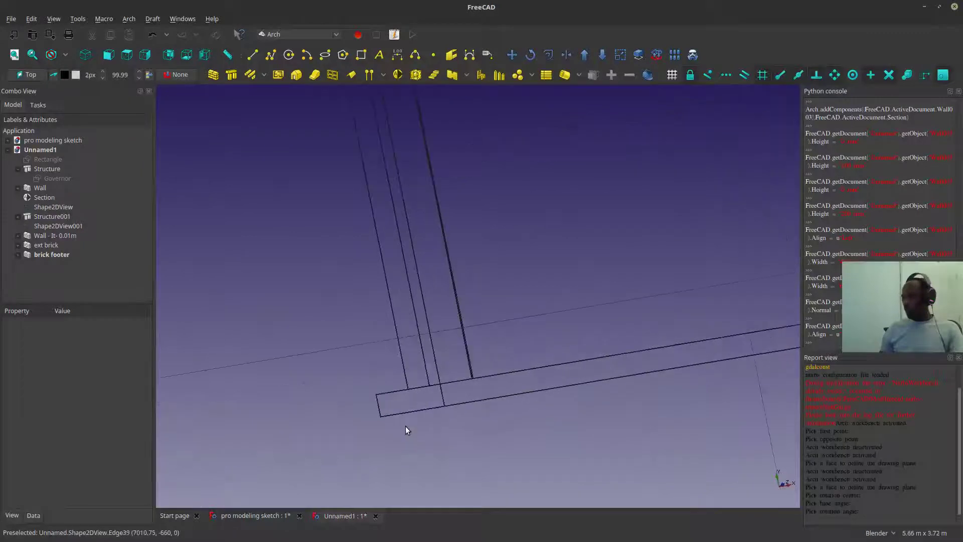
{"action": "scroll", "coordinate": [398, 421], "scroll_direction": "down", "scroll_amount": 10}
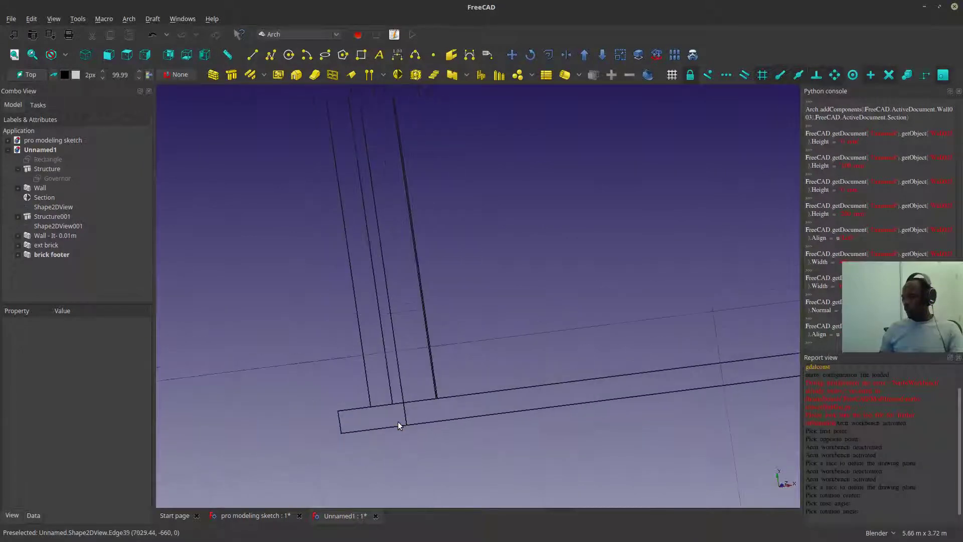
{"action": "middle_click_drag", "start_coordinate": [382, 421], "coordinate": [398, 332]}
{"action": "scroll", "coordinate": [401, 331], "scroll_direction": "up", "scroll_amount": 2}
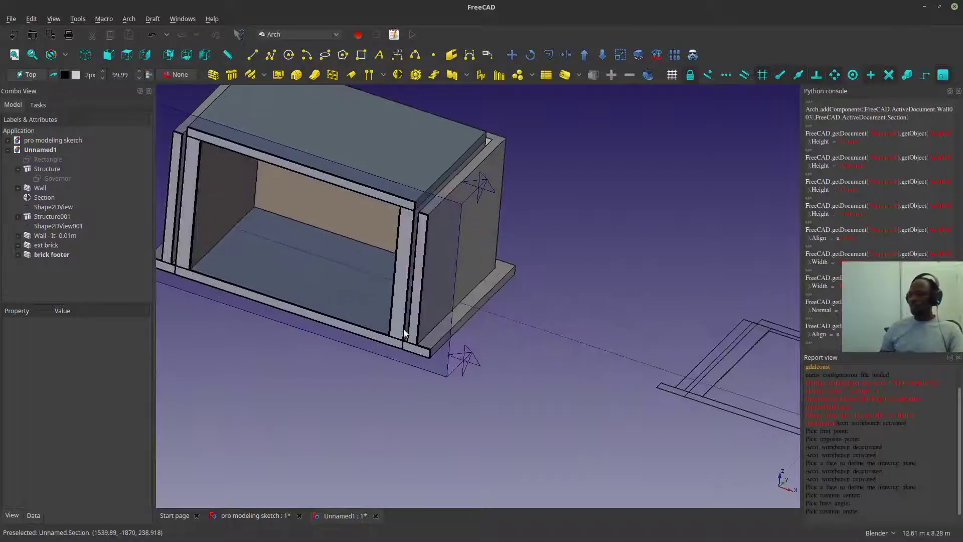
{"action": "middle_click_drag", "start_coordinate": [423, 308], "coordinate": [483, 340]}
{"action": "scroll", "coordinate": [483, 341], "scroll_direction": "up", "scroll_amount": 2}
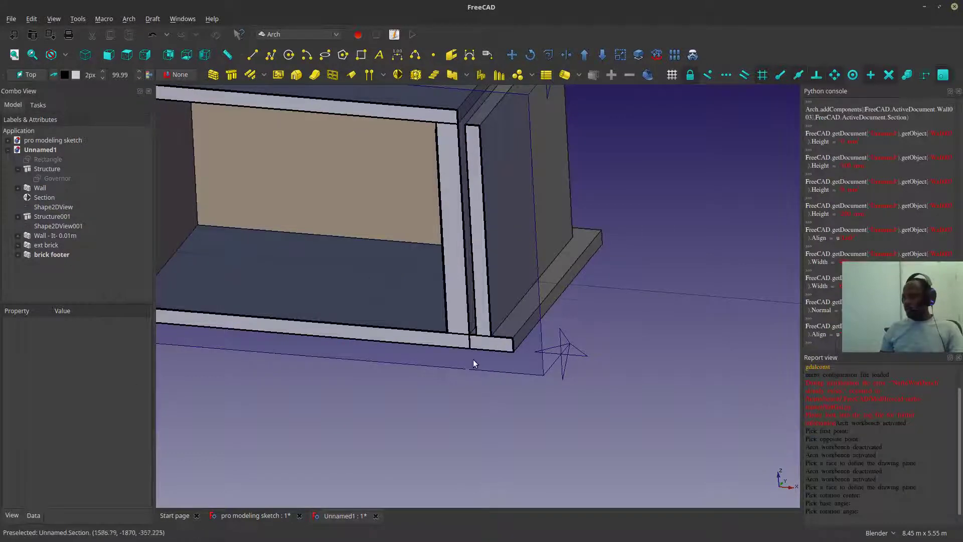
{"action": "middle_click_drag", "start_coordinate": [474, 361], "coordinate": [423, 358]}
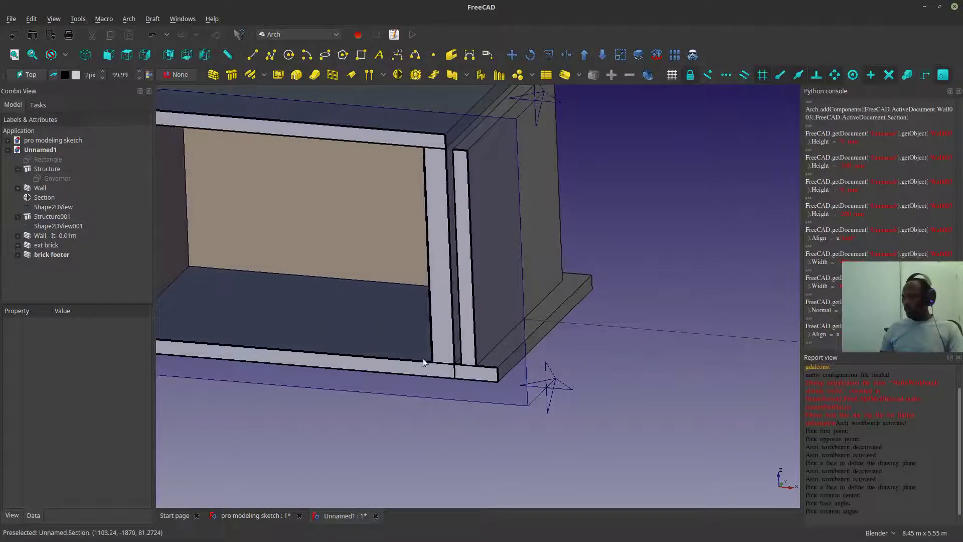
- Save the document in the home folder under the file name "Parametric Sketcher with Fast BIM Modeling"
{"action": "left_click", "coordinate": [11, 19]}
{"action": "left_click", "coordinate": [26, 95]}
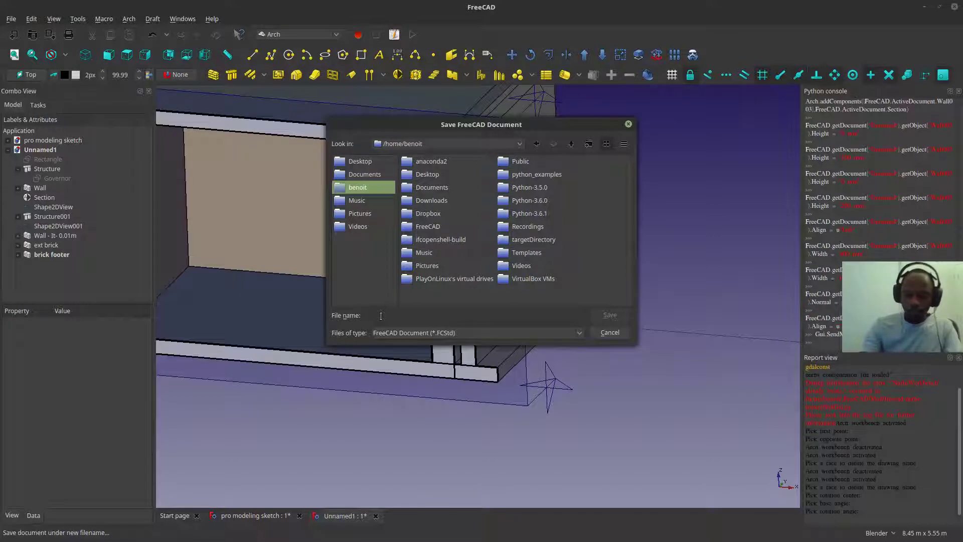
{"action": "type", "text": "Power o"}
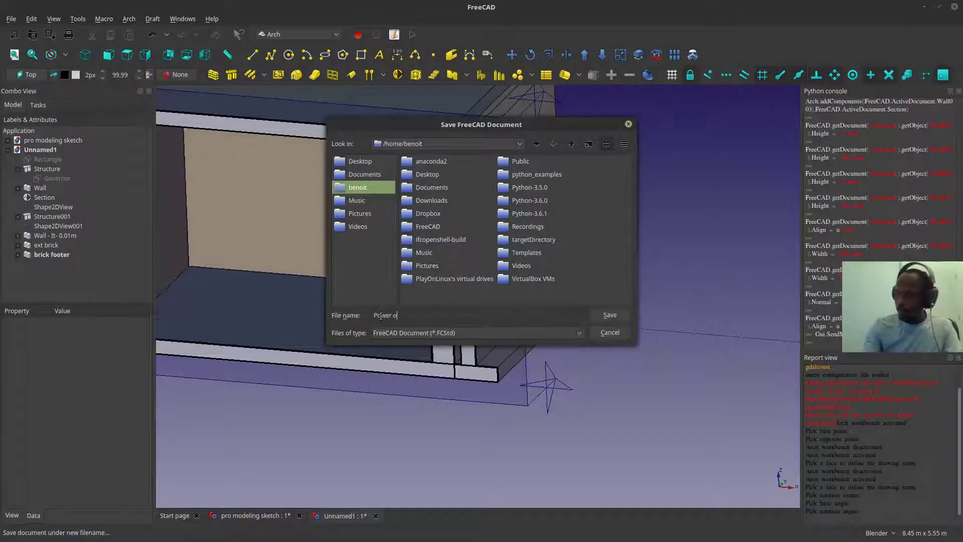
{"action": "type", "text": "f"}
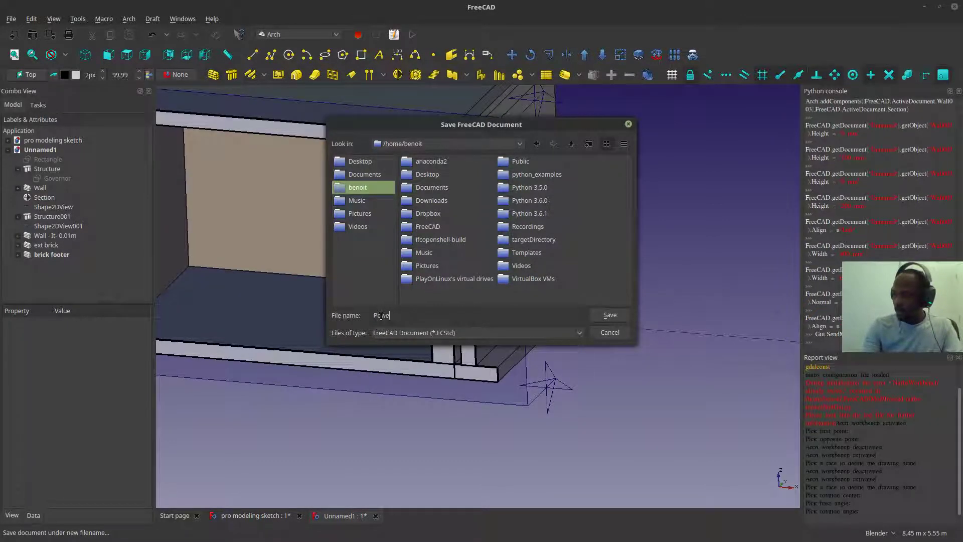
{"action": "key", "text": "BackSpace"}
{"action": "key", "text": "BackSpace"}
{"action": "key", "text": "BackSpace"}
{"action": "key", "text": "BackSpace"}
{"action": "type", "text": "Parm"}
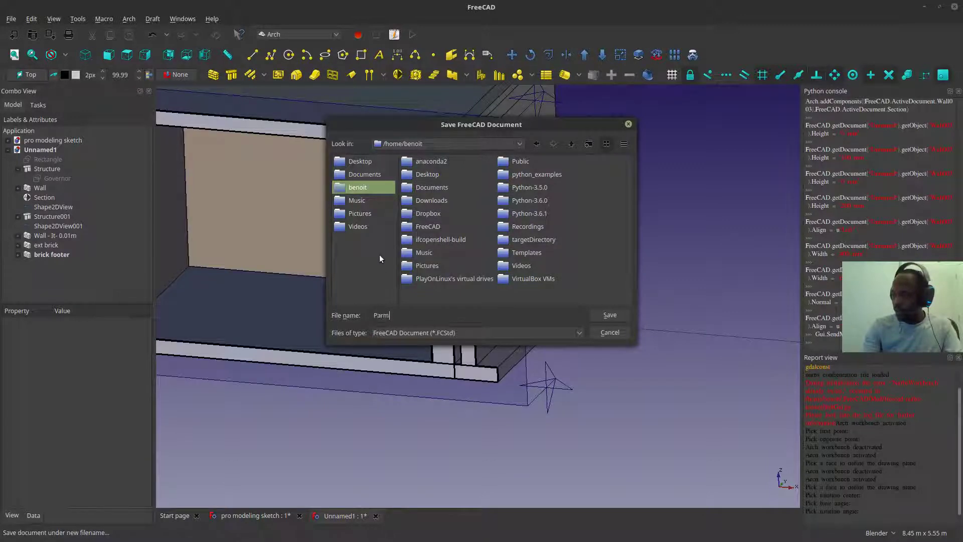
{"action": "key", "text": "BackSpace"}
{"action": "type", "text": "ametric Sketcher"}
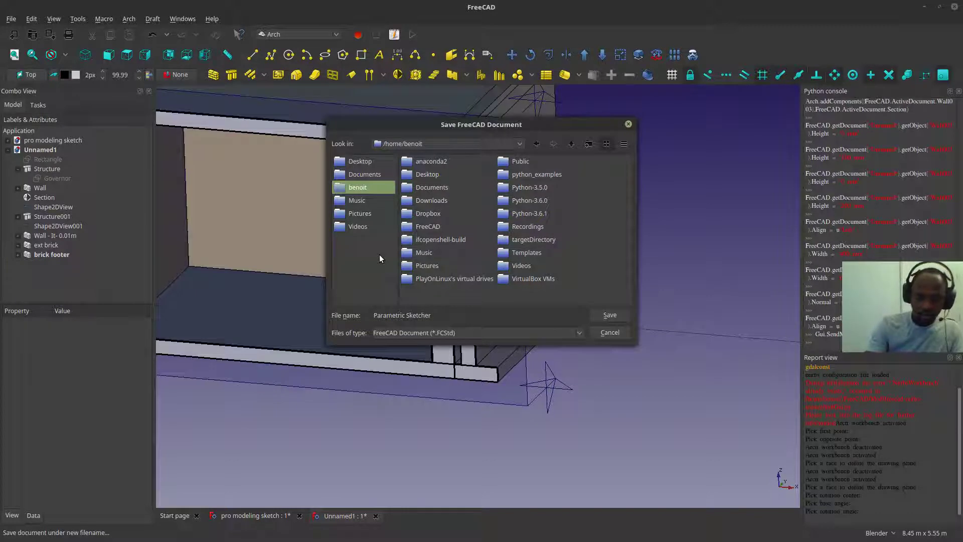
{"action": "type", "text": "in Bim"}
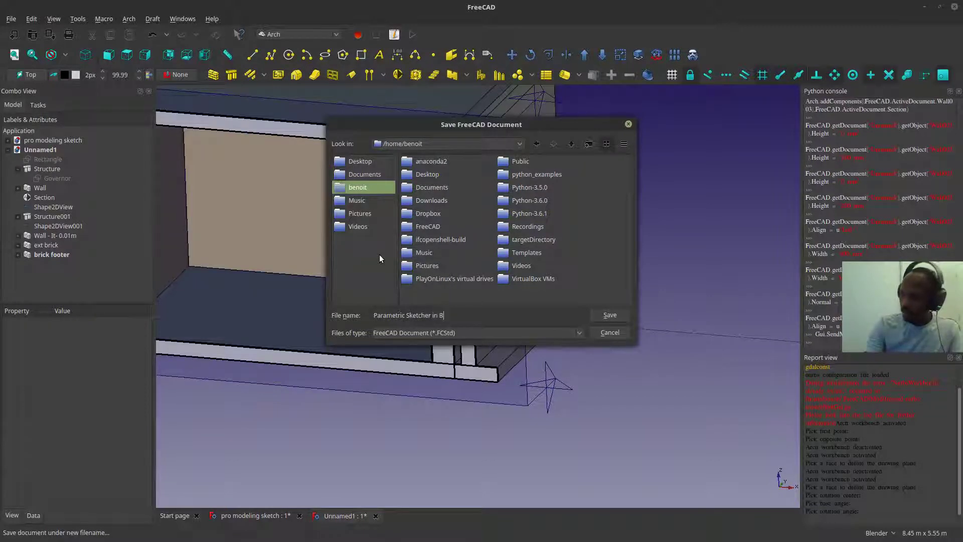
{"action": "key", "text": "BackSpace"}
{"action": "key", "text": "BackSpace"}
{"action": "type", "text": "IM"}
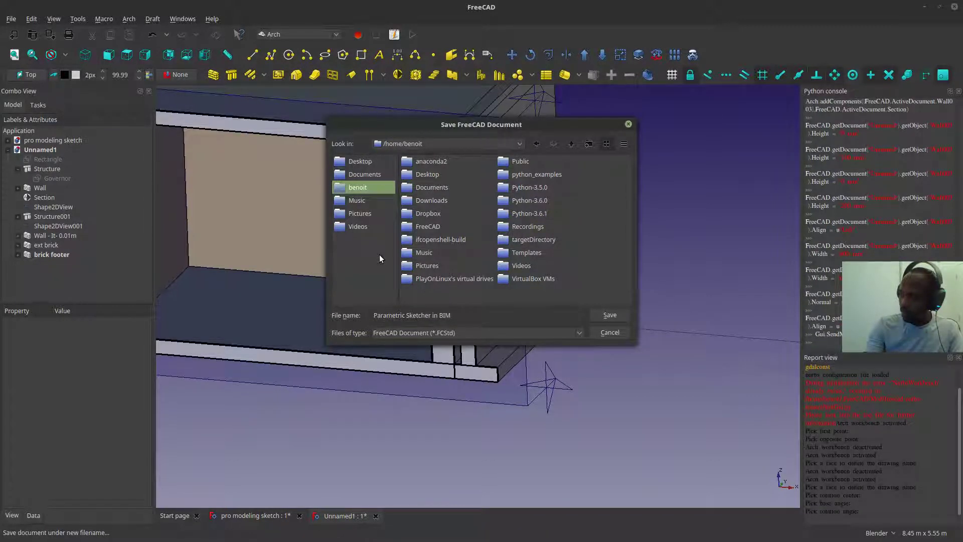
{"action": "key", "text": "BackSpace"}
{"action": "key", "text": "BackSpace"}
{"action": "key", "text": "BackSpace"}
{"action": "key", "text": "BackSpace"}
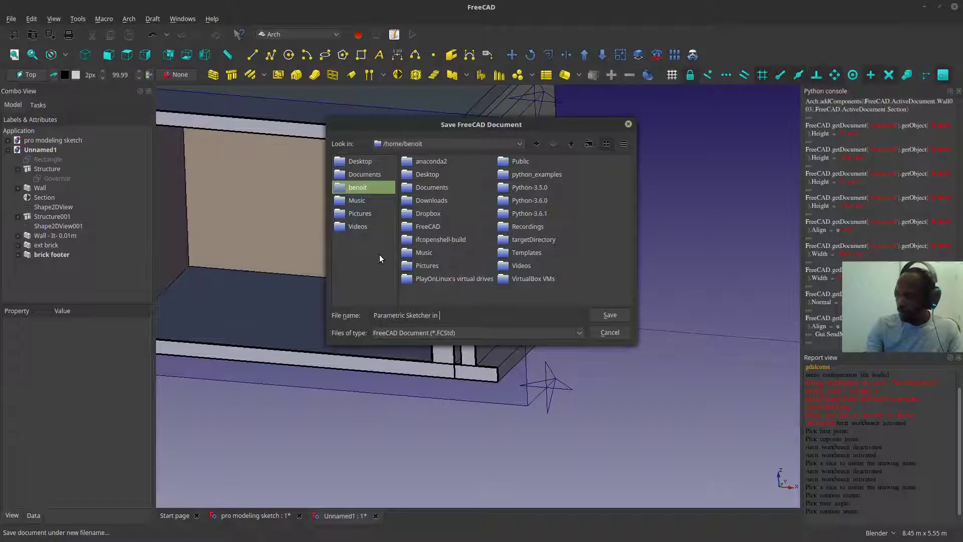
{"action": "key", "text": "BackSpace"}
{"action": "key", "text": "BackSpace"}
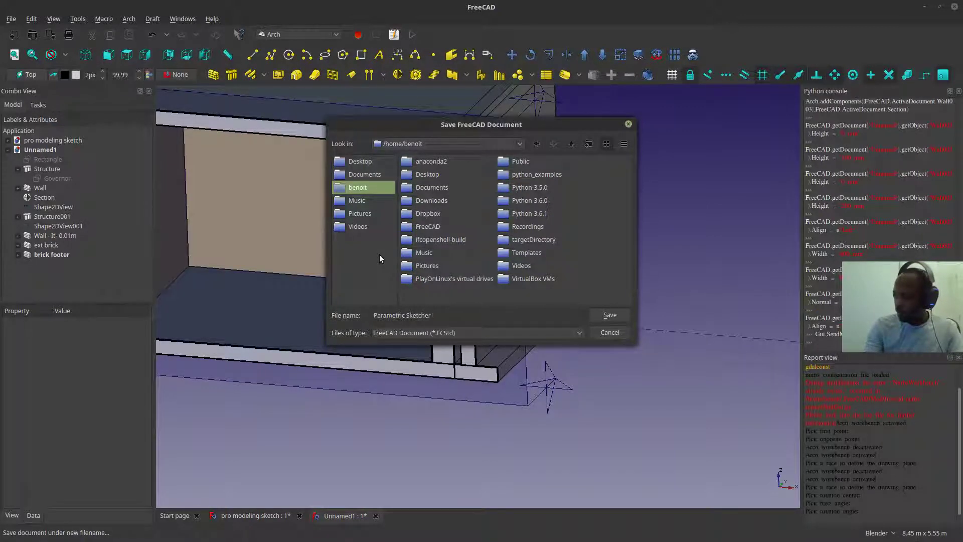
{"action": "type", "text": "with Fast"}
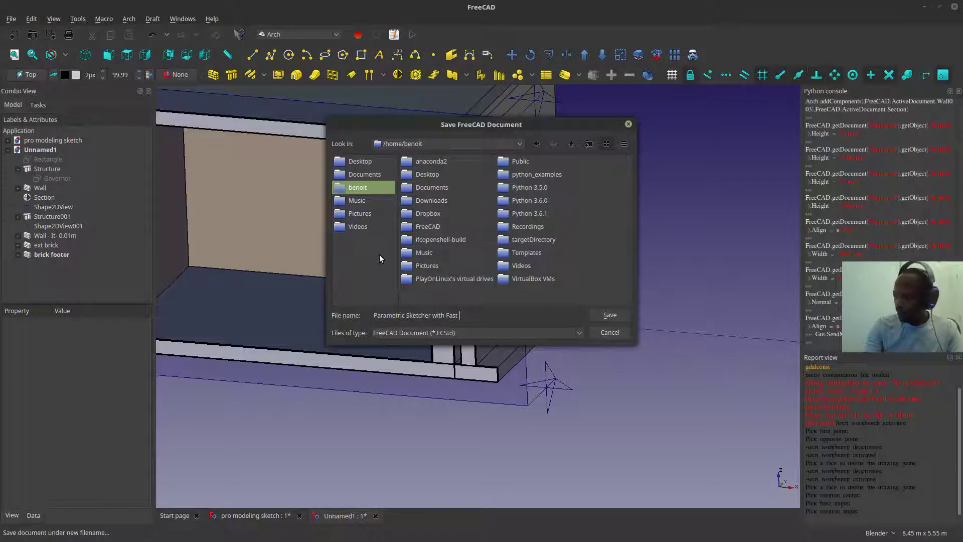
{"action": "type", "text": " BIM Modeling"}
{"action": "left_click", "coordinate": [611, 315]}
- Create another Arch wall based on the Governor sketch
{"action": "scroll", "coordinate": [497, 276], "scroll_direction": "down", "scroll_amount": 5}
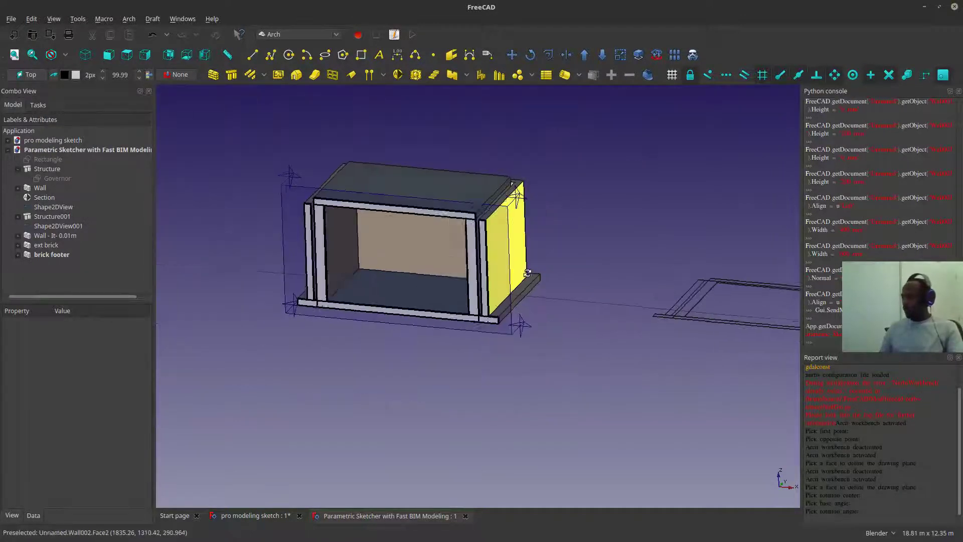
{"action": "middle_click_drag", "start_coordinate": [497, 276], "coordinate": [427, 296]}
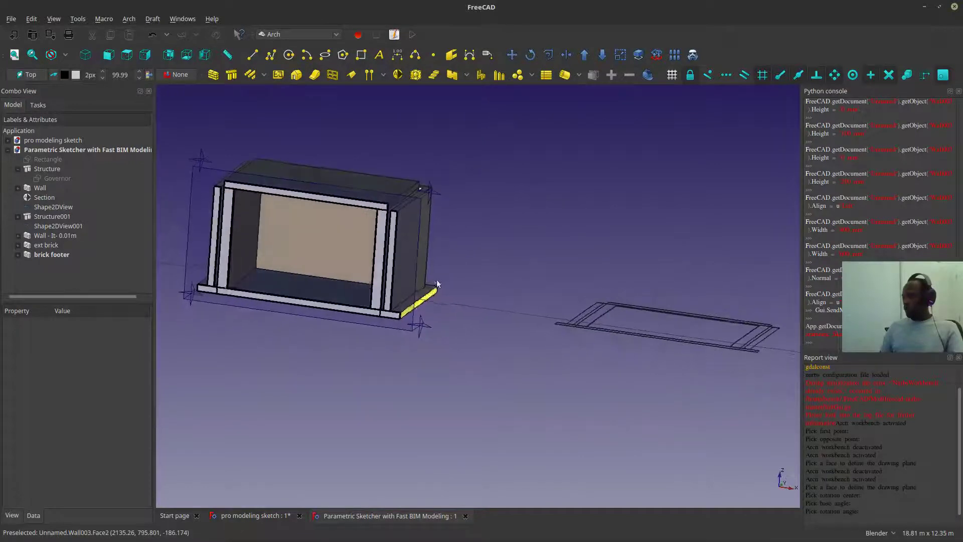
{"action": "scroll", "coordinate": [399, 264], "scroll_direction": "up", "scroll_amount": 3}
{"action": "middle_click_drag", "start_coordinate": [465, 196], "coordinate": [481, 260], "text": "shift"}
{"action": "scroll", "coordinate": [448, 240], "scroll_direction": "up", "scroll_amount": 6}
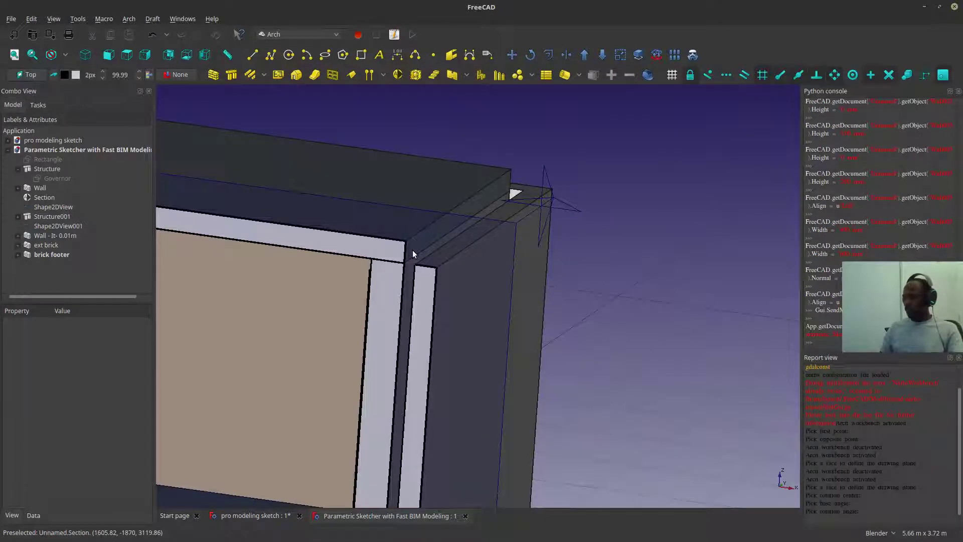
{"action": "scroll", "coordinate": [412, 253], "scroll_direction": "down", "scroll_amount": 6}
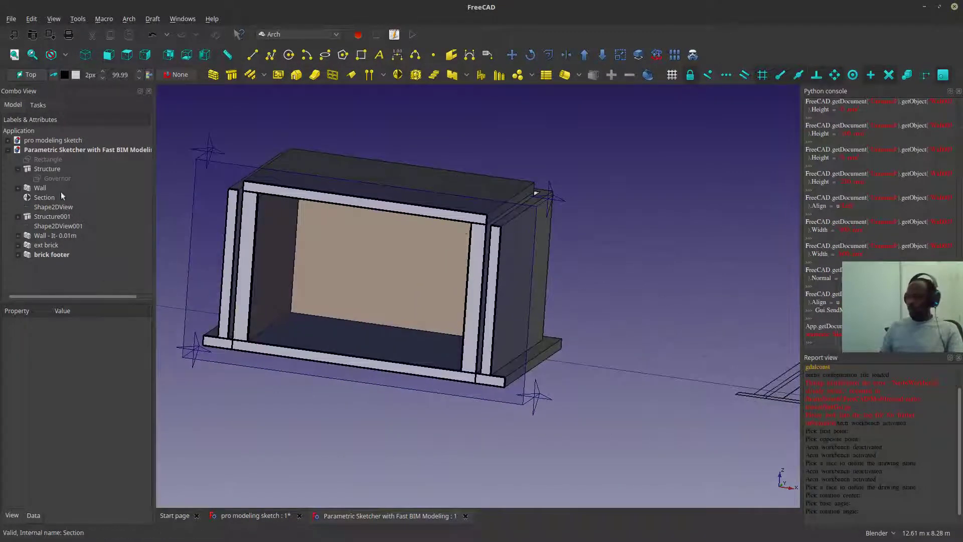
{"action": "left_click", "coordinate": [47, 179]}
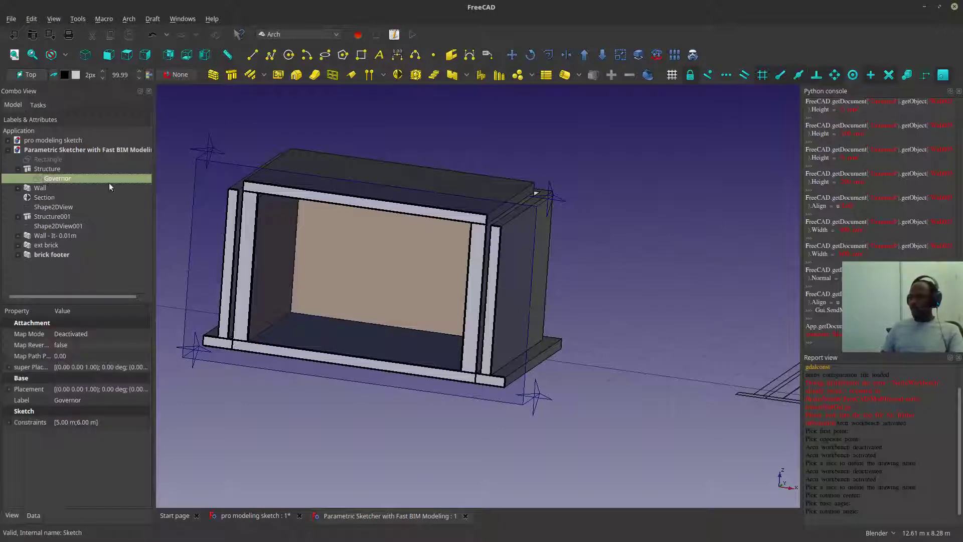
{"action": "scroll", "coordinate": [354, 209], "scroll_direction": "down", "scroll_amount": 3}
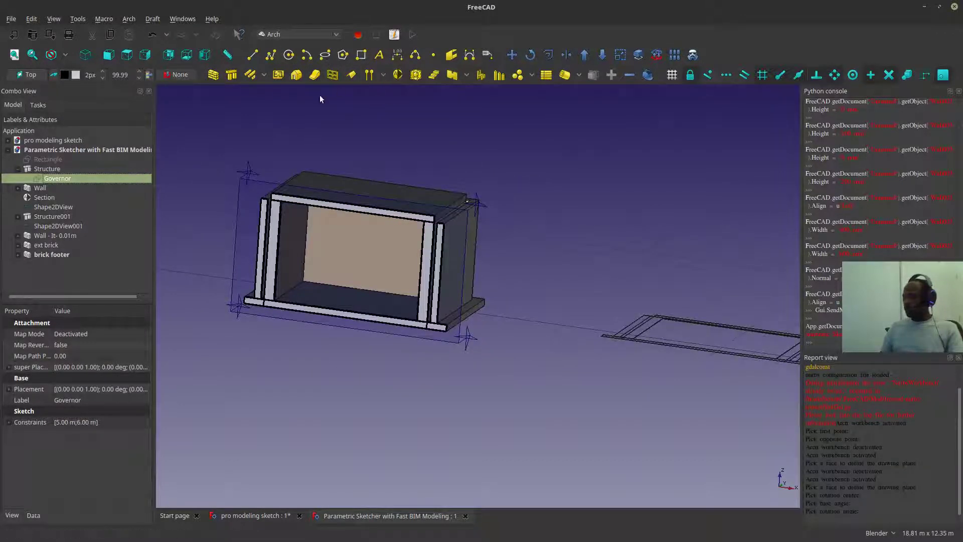
{"action": "left_click", "coordinate": [215, 76]}
- Rename the newly created wall as "cap"
{"action": "left_click", "coordinate": [47, 266]}
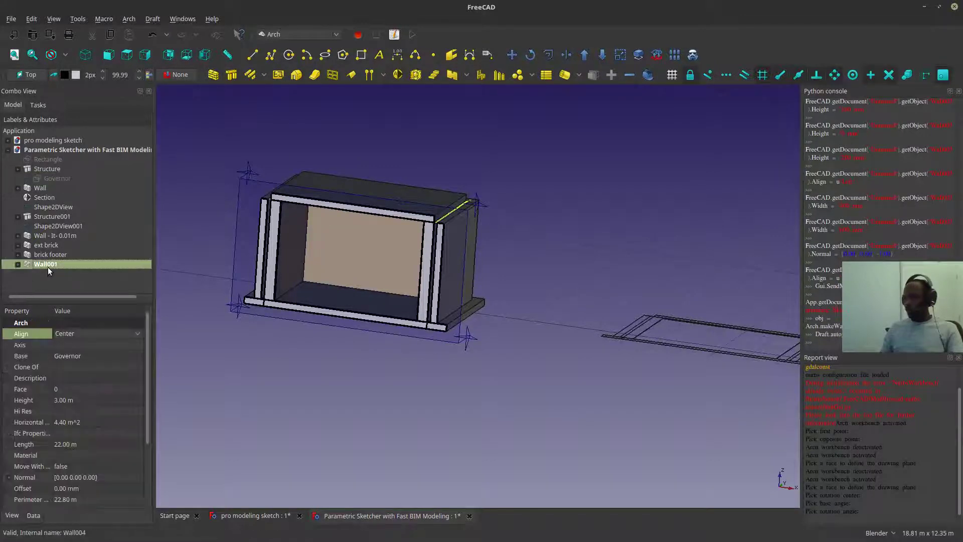
{"action": "right_click", "coordinate": [47, 266]}
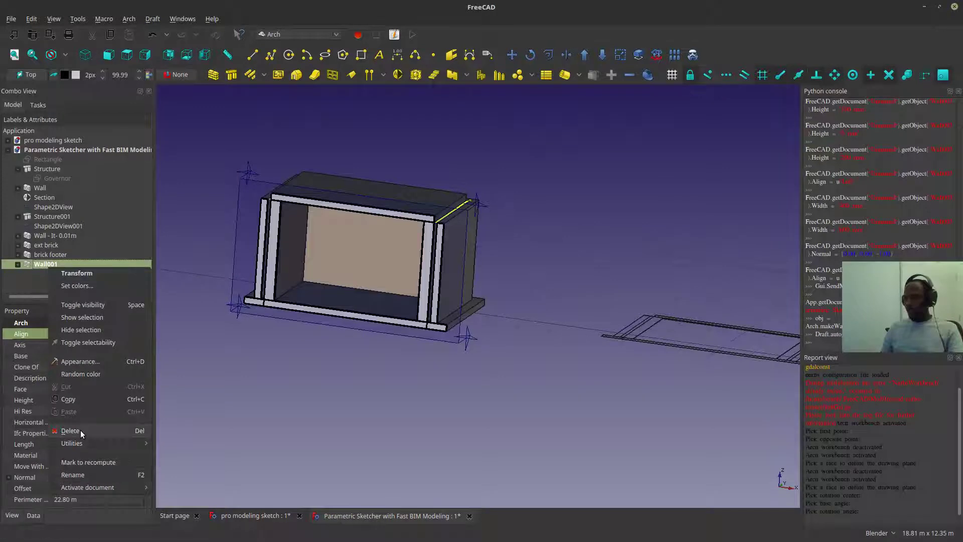
{"action": "left_click", "coordinate": [75, 475]}
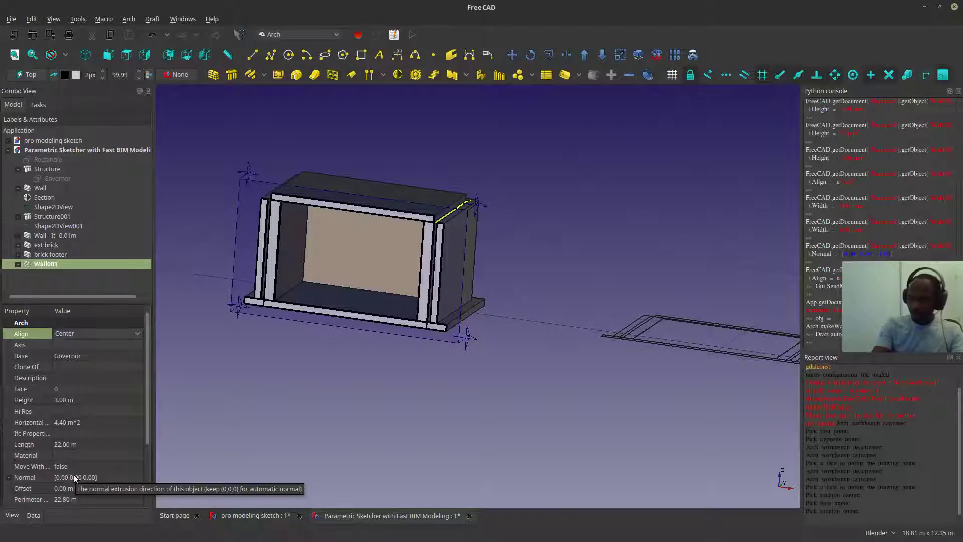
{"action": "type", "text": "cap"}
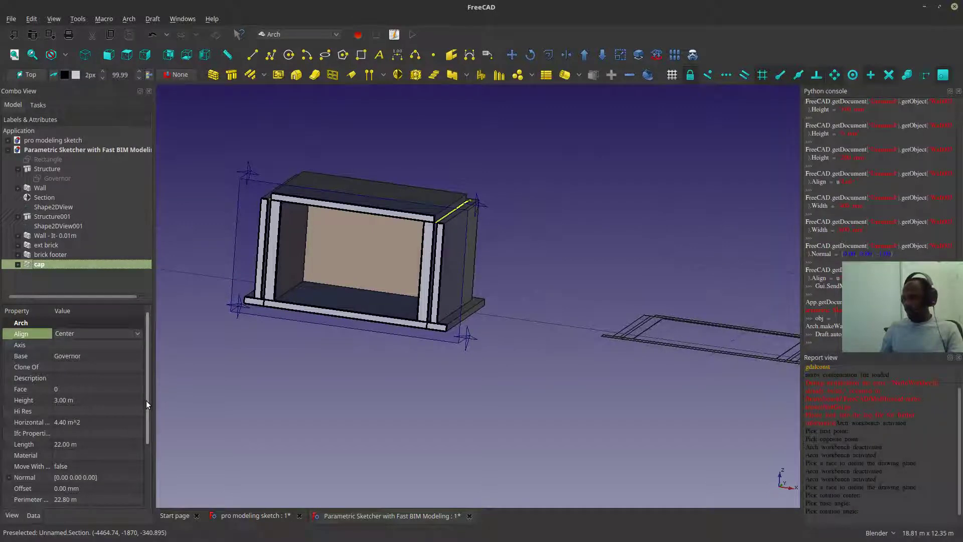
- Set the height of the cap wall to 0.20 m
{"action": "left_click_drag", "start_coordinate": [146, 401], "coordinate": [79, 473]}
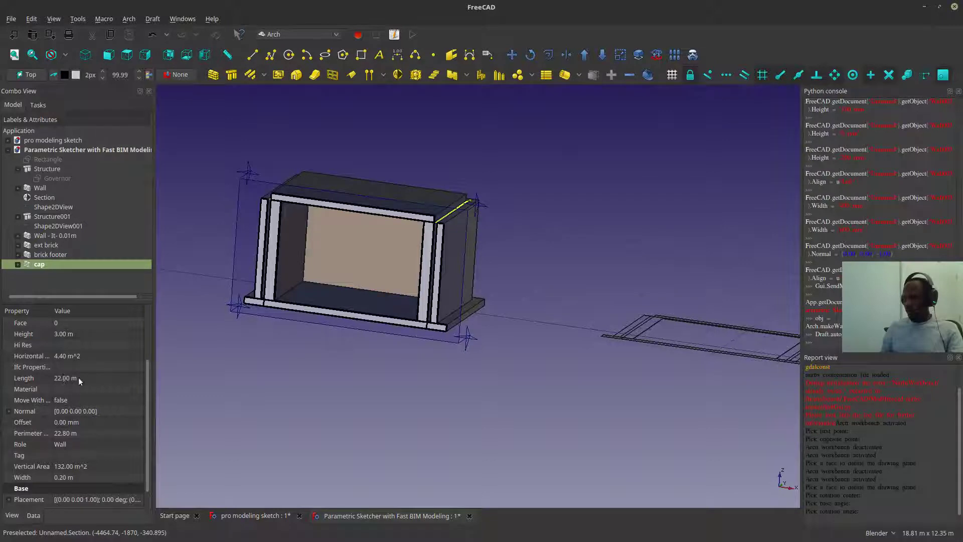
{"action": "left_click", "coordinate": [60, 335]}
{"action": "type", "text": "0.20"}
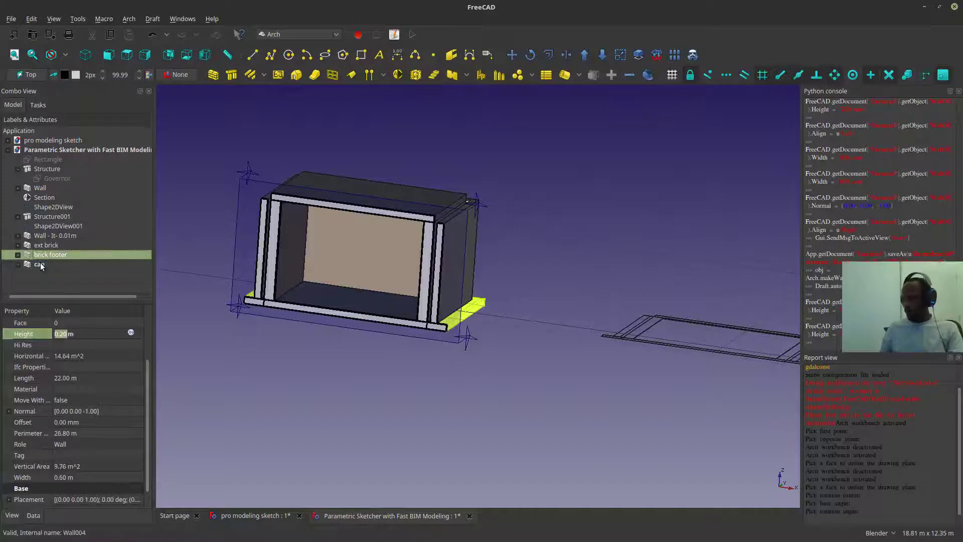
- Add the cap wall to the Section plane so that it is included in the section cut
{"action": "scroll", "coordinate": [483, 279], "scroll_direction": "up", "scroll_amount": 5}
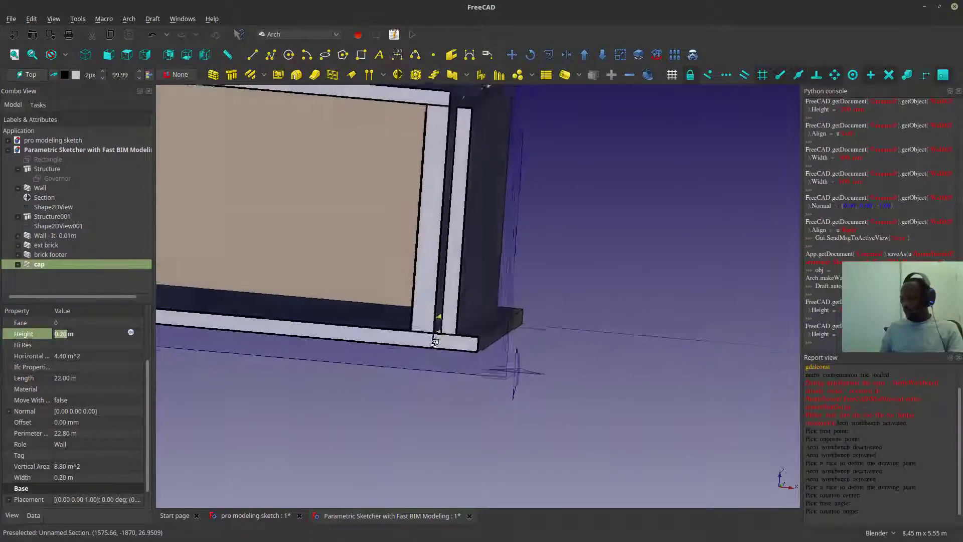
{"action": "scroll", "coordinate": [467, 335], "scroll_direction": "down", "scroll_amount": 6}
{"action": "middle_click_drag", "start_coordinate": [525, 304], "coordinate": [452, 320]}
{"action": "left_click", "coordinate": [51, 269]}
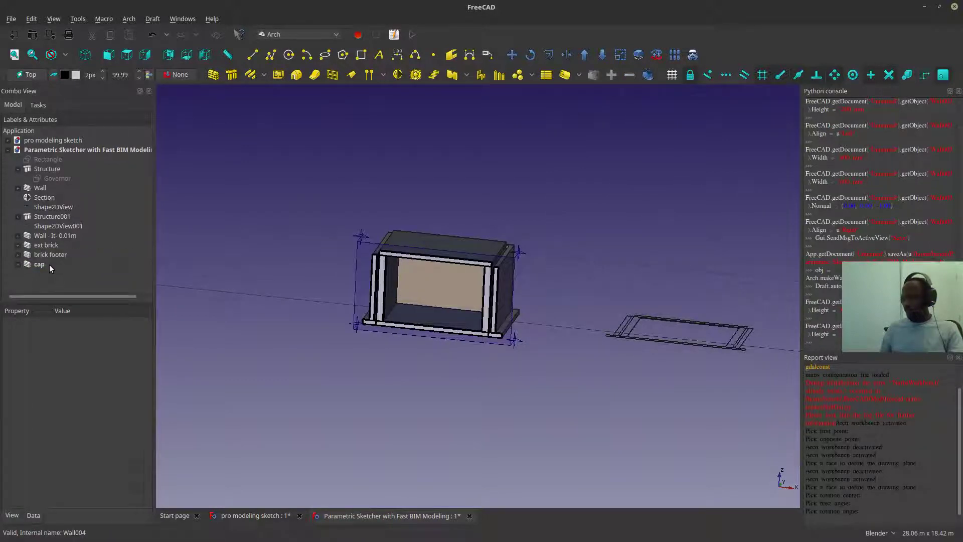
{"action": "left_click", "coordinate": [49, 264]}
{"action": "left_click", "coordinate": [44, 198], "text": "ctrl"}
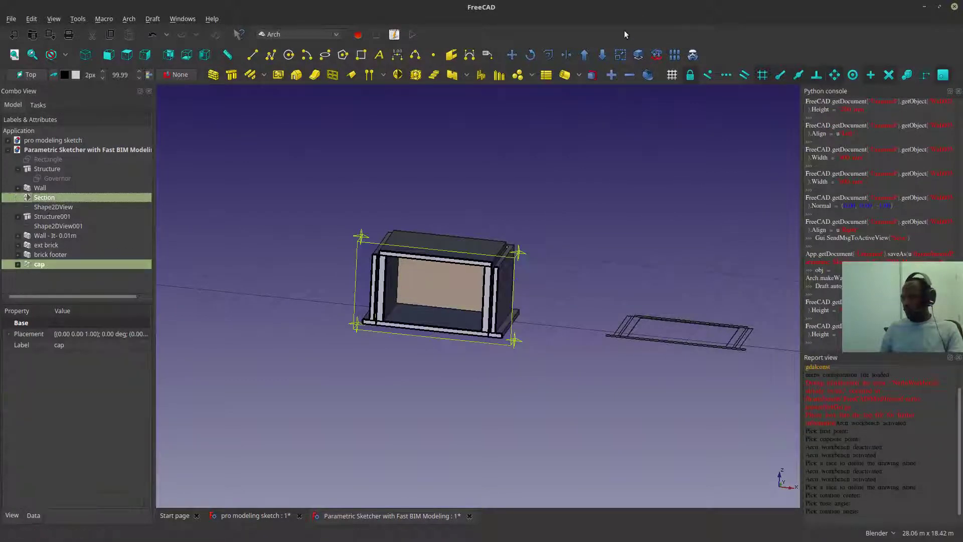
{"action": "left_click", "coordinate": [611, 76]}
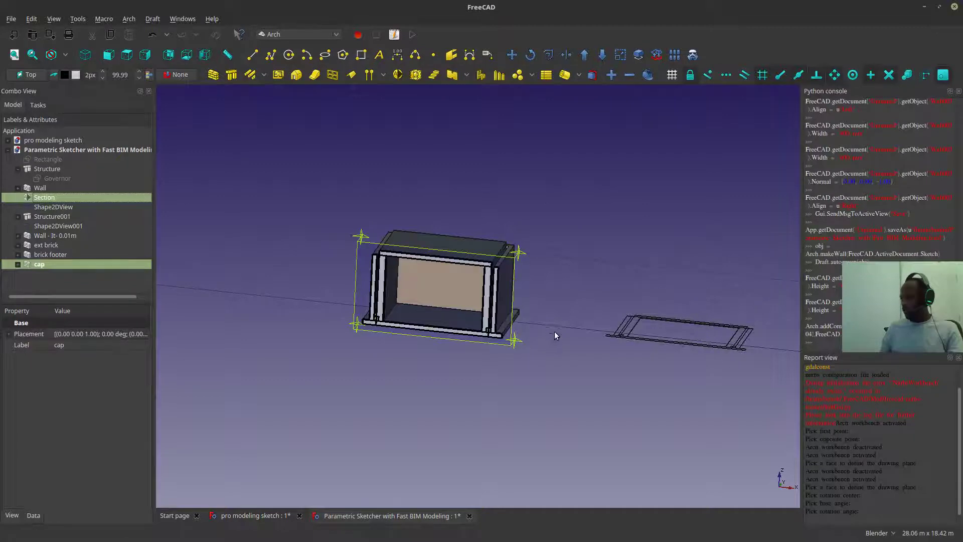
- Try the Right alignment on the cap wall at the base of the cavity and clear the selection
{"action": "scroll", "coordinate": [555, 331], "scroll_direction": "up", "scroll_amount": 4}
{"action": "scroll", "coordinate": [472, 350], "scroll_direction": "up", "scroll_amount": 4}
{"action": "scroll", "coordinate": [468, 331], "scroll_direction": "down", "scroll_amount": 2}
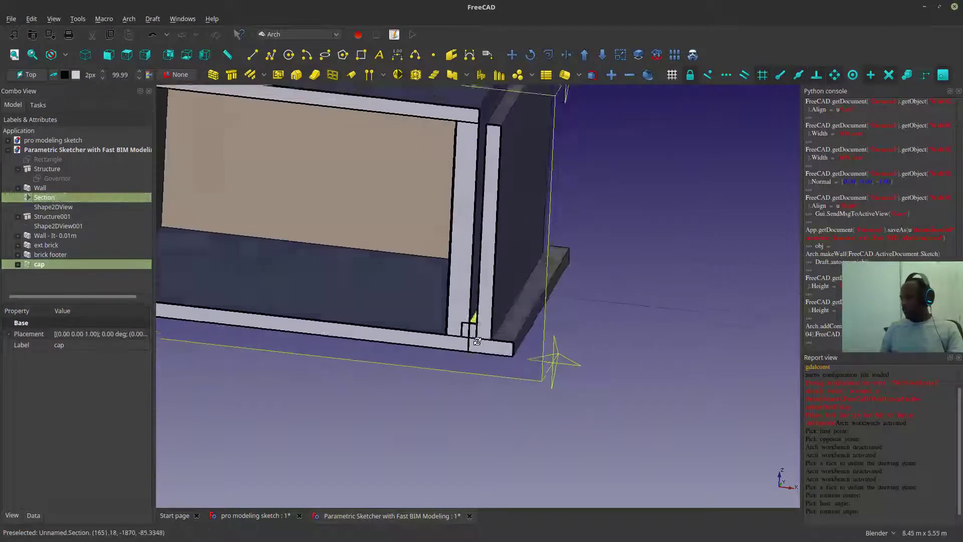
{"action": "scroll", "coordinate": [471, 349], "scroll_direction": "up", "scroll_amount": 5}
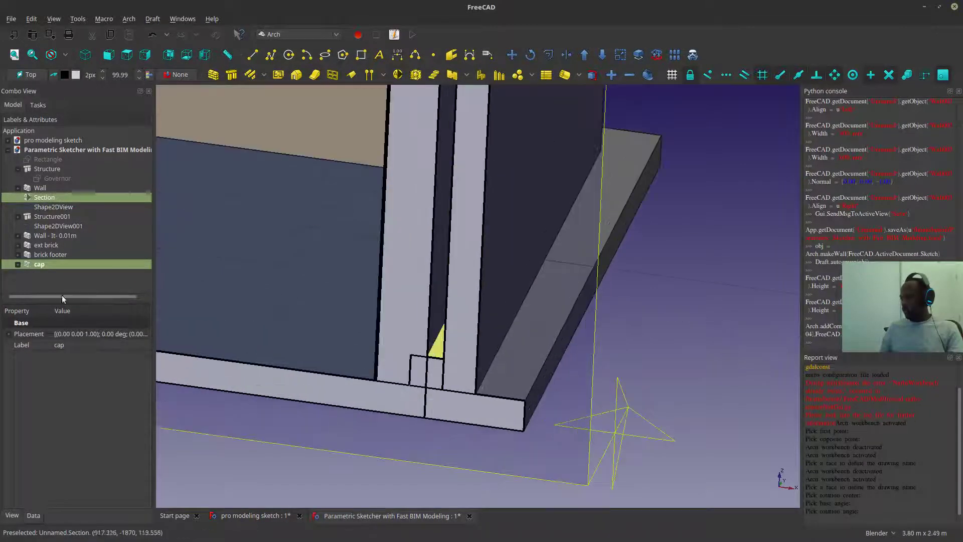
{"action": "left_click", "coordinate": [56, 264]}
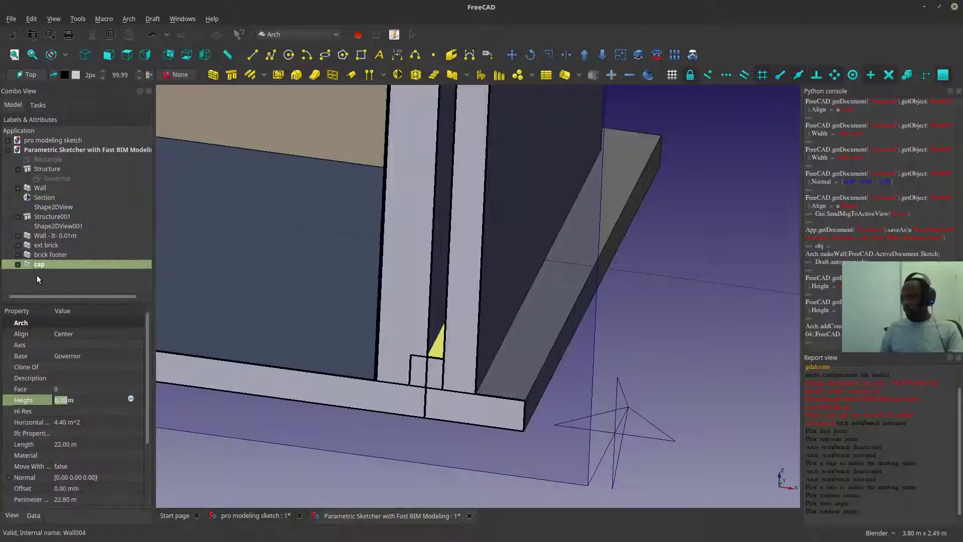
{"action": "scroll", "coordinate": [507, 272], "scroll_direction": "down", "scroll_amount": 5}
{"action": "scroll", "coordinate": [497, 181], "scroll_direction": "up", "scroll_amount": 4}
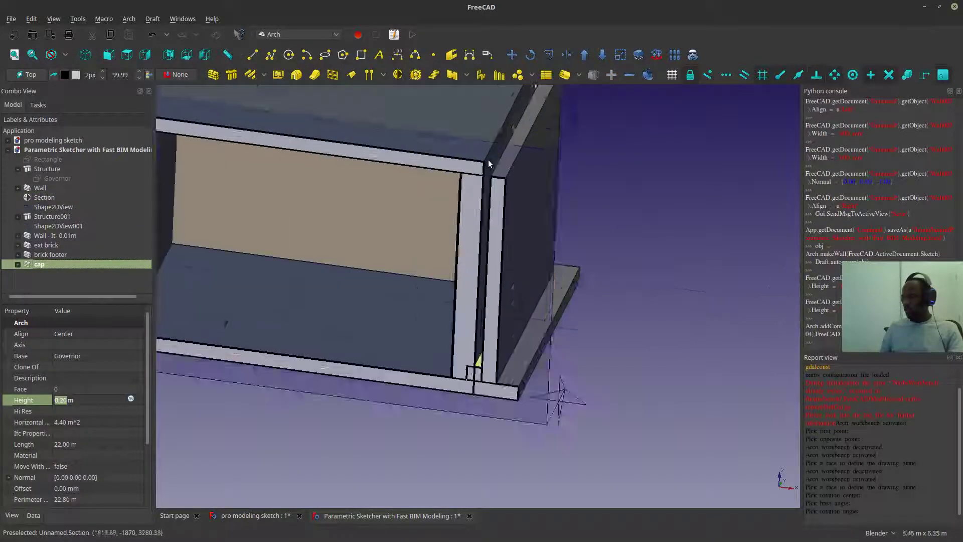
{"action": "scroll", "coordinate": [488, 160], "scroll_direction": "up", "scroll_amount": 2}
{"action": "scroll", "coordinate": [488, 160], "scroll_direction": "down", "scroll_amount": 2}
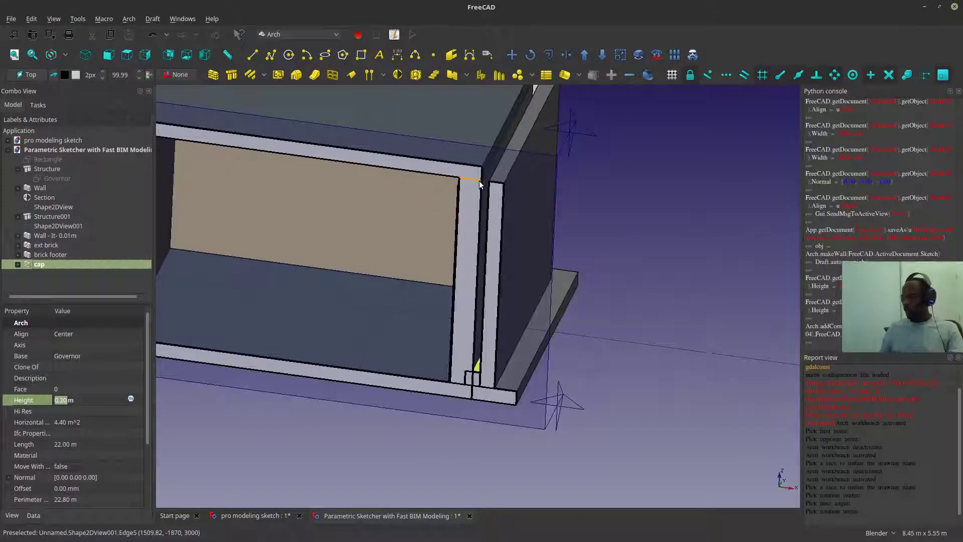
{"action": "left_click", "coordinate": [101, 333]}
{"action": "left_click", "coordinate": [100, 334]}
{"action": "left_click", "coordinate": [95, 322]}
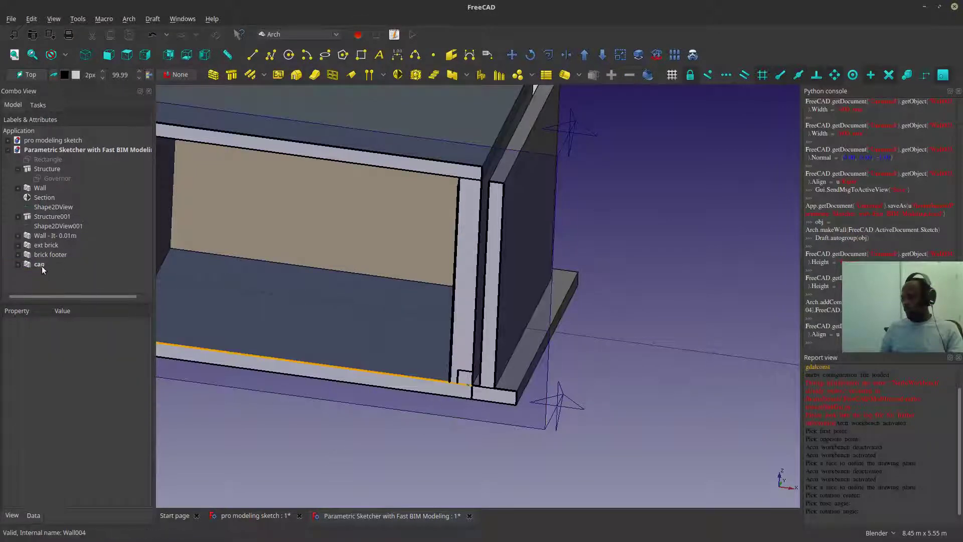
- Set the cap wall's alignment to Left and clear the selection
{"action": "left_click", "coordinate": [68, 335]}
{"action": "left_click", "coordinate": [74, 321]}
{"action": "left_click", "coordinate": [304, 436]}
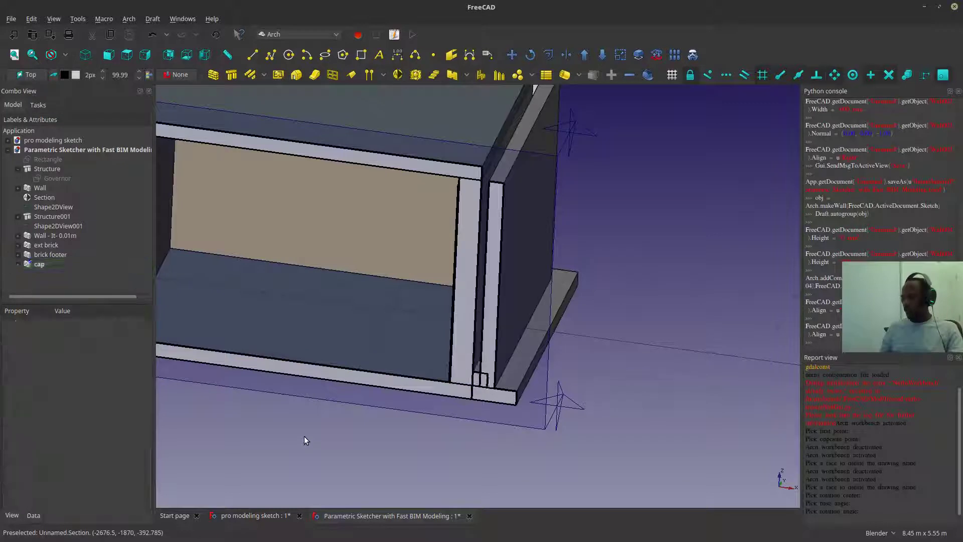
- Raise the cap wall by setting its placement's z position to 6 m
{"action": "scroll", "coordinate": [310, 429], "scroll_direction": "down", "scroll_amount": 3}
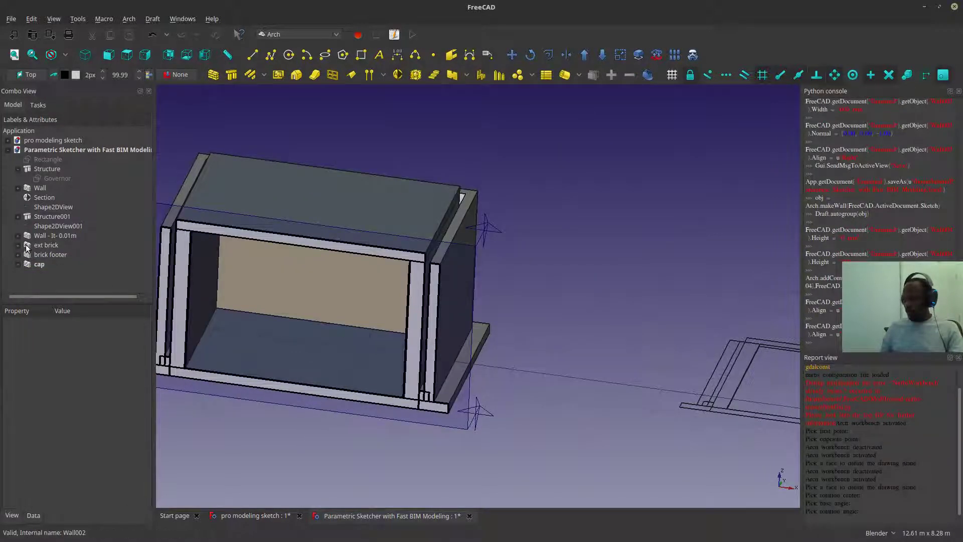
{"action": "left_click", "coordinate": [29, 264]}
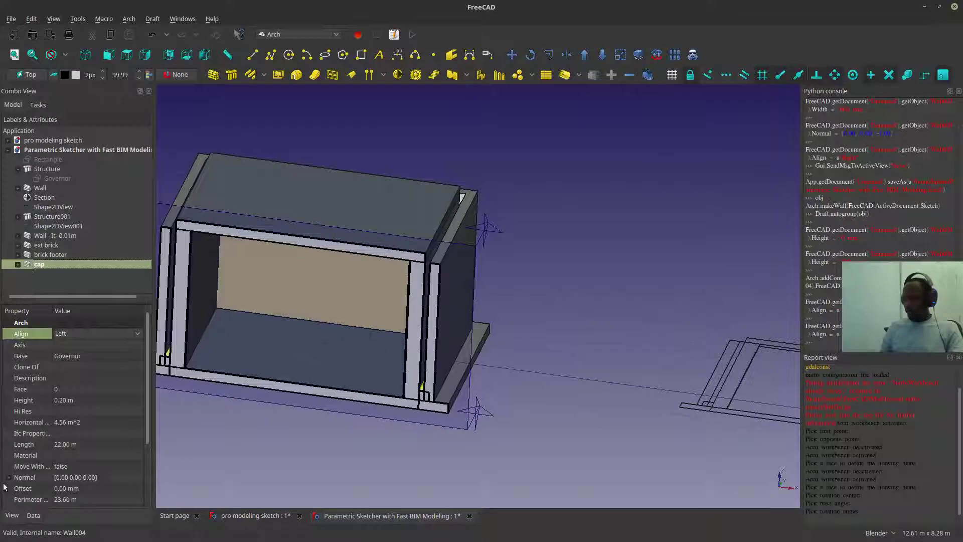
{"action": "scroll", "coordinate": [10, 488], "scroll_direction": "down", "scroll_amount": 3}
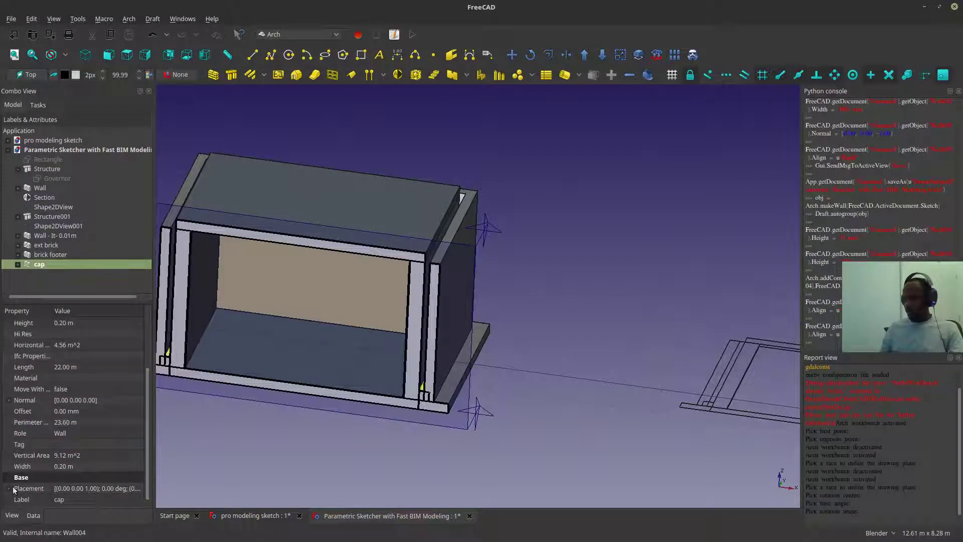
{"action": "left_click", "coordinate": [10, 490]}
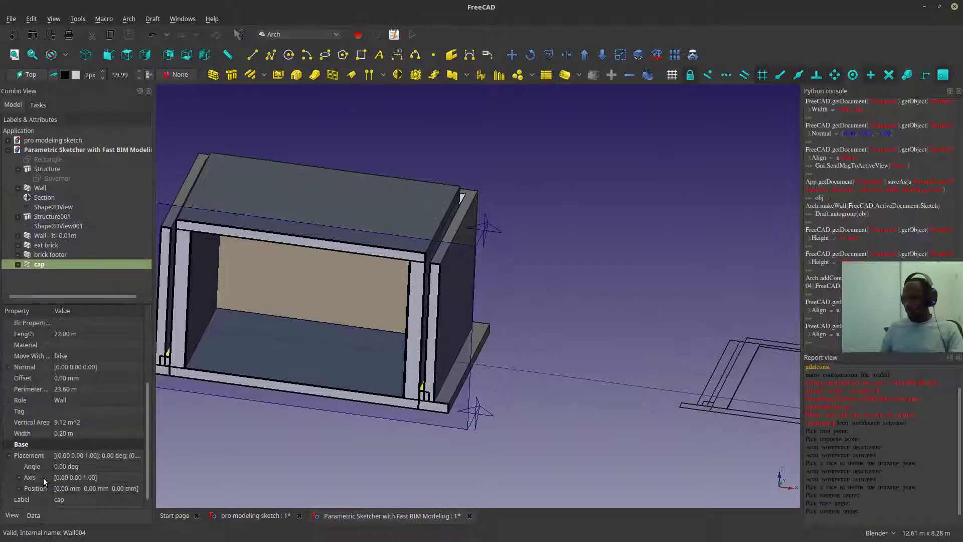
{"action": "left_click", "coordinate": [19, 488]}
{"action": "left_click", "coordinate": [85, 487]}
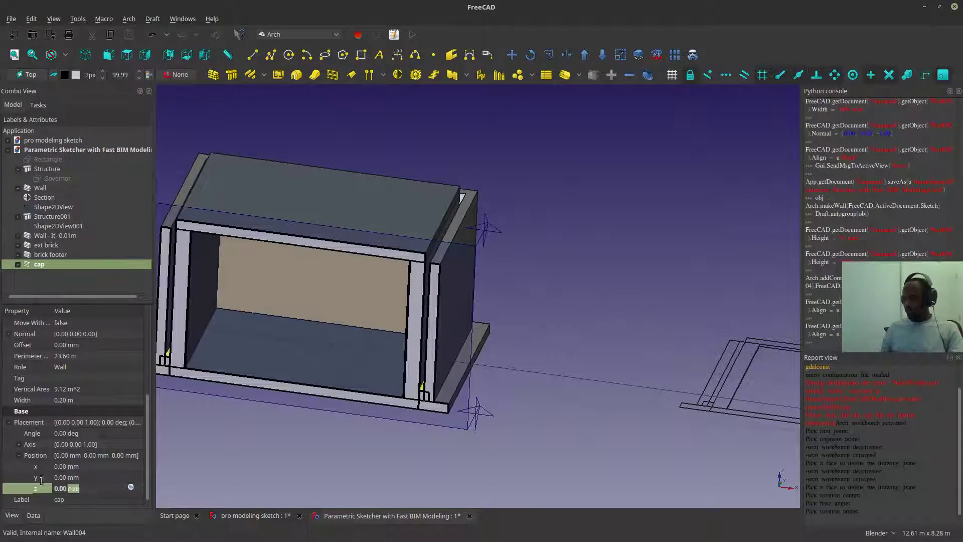
{"action": "type", "text": "6m"}
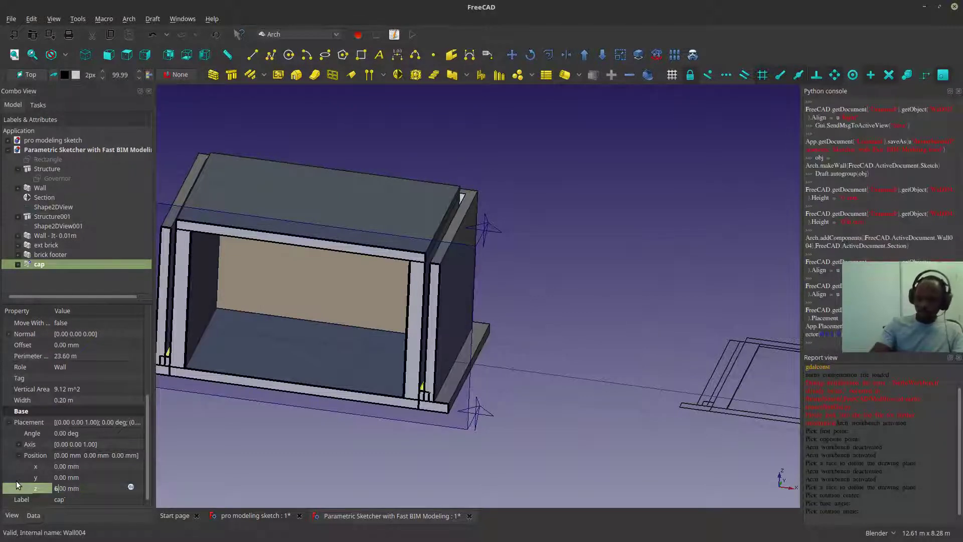
{"action": "key", "text": "Return"}
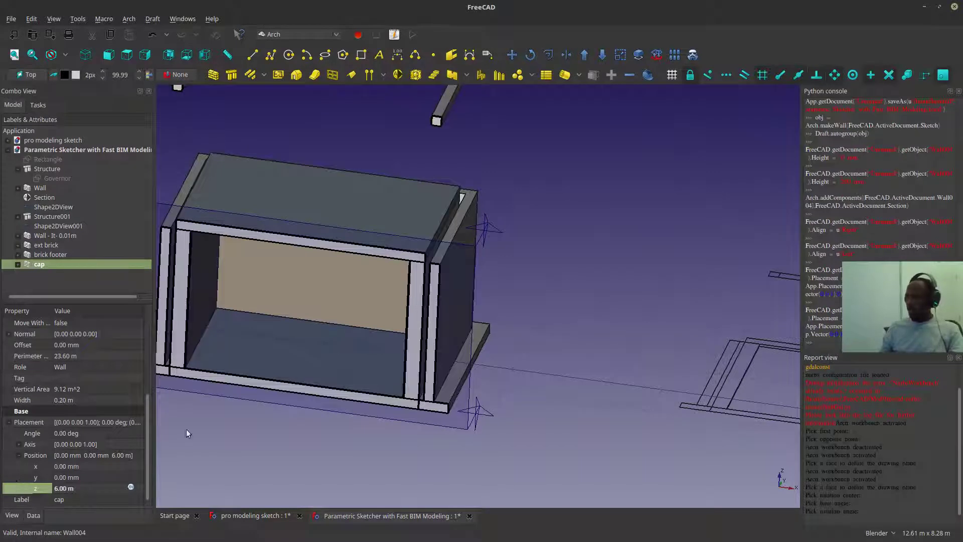
- Set the cap wall's z position to 3 m and check how it sits over the cavity
{"action": "left_click", "coordinate": [78, 489]}
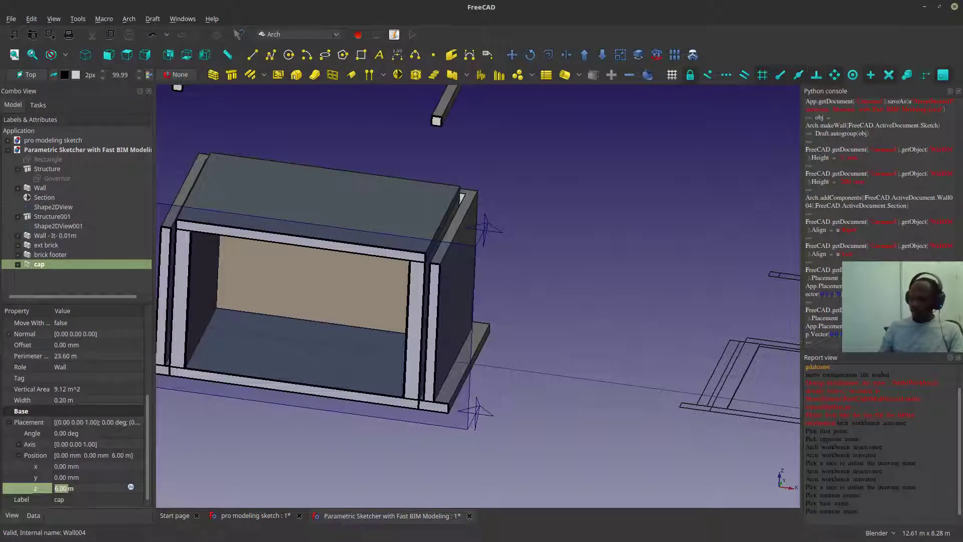
{"action": "type", "text": "3"}
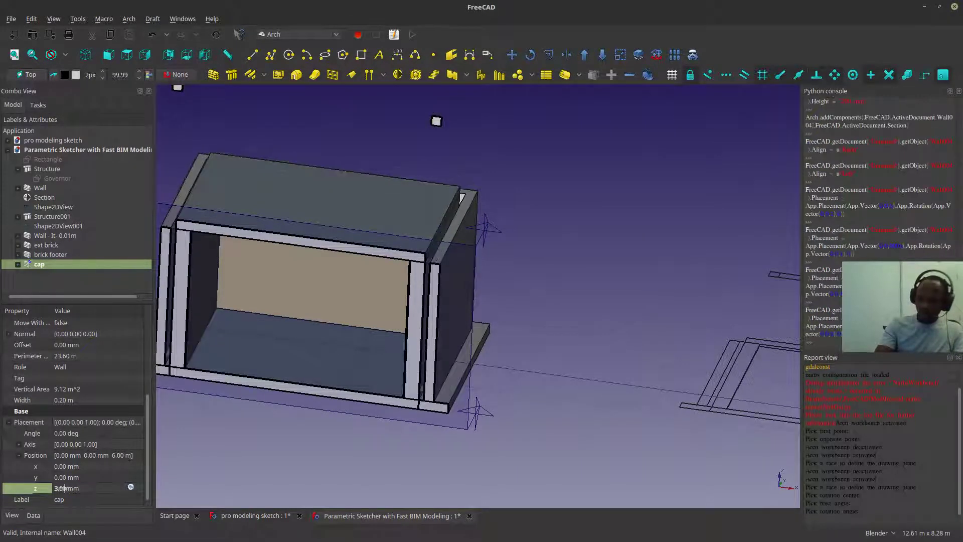
{"action": "key", "text": "Return"}
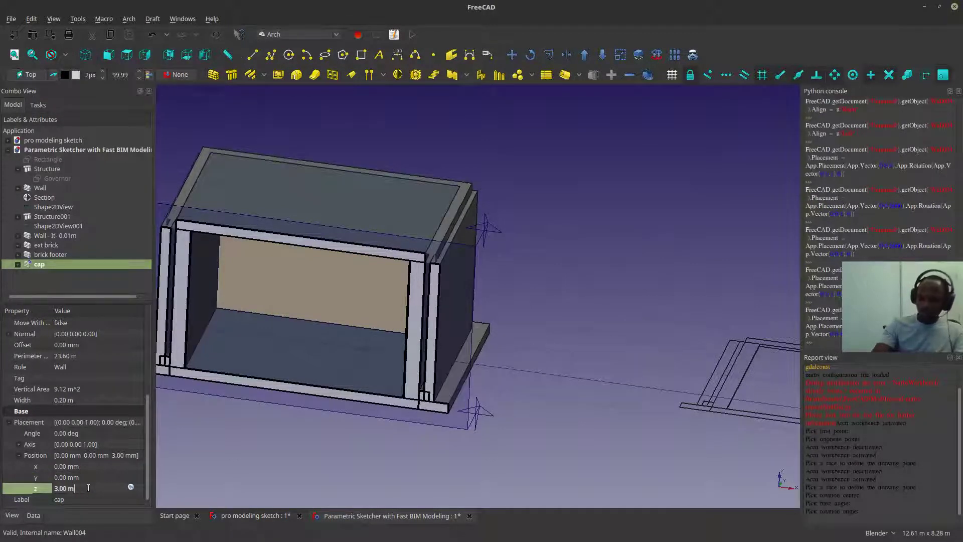
{"action": "key", "text": "BackSpace"}
{"action": "scroll", "coordinate": [502, 266], "scroll_direction": "up", "scroll_amount": 4}
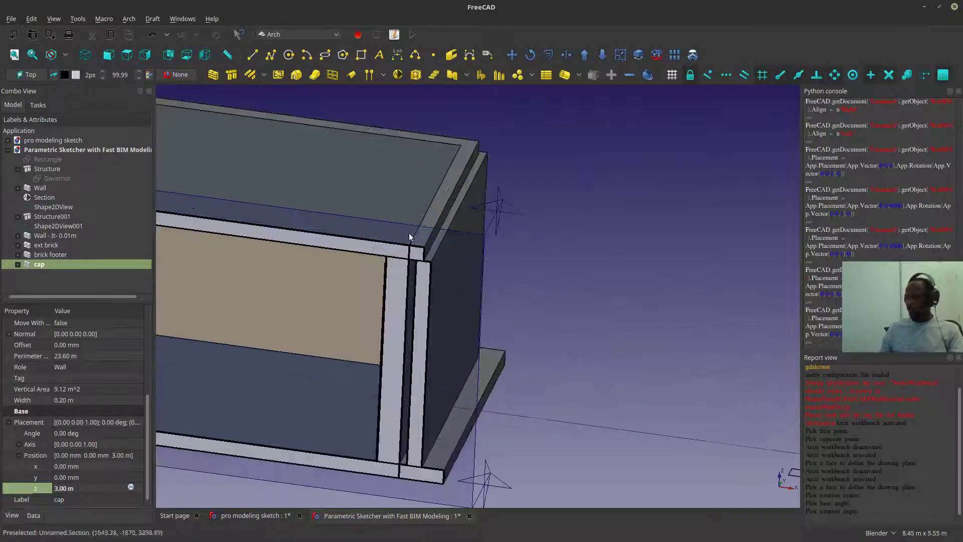
{"action": "scroll", "coordinate": [552, 251], "scroll_direction": "down", "scroll_amount": 5}
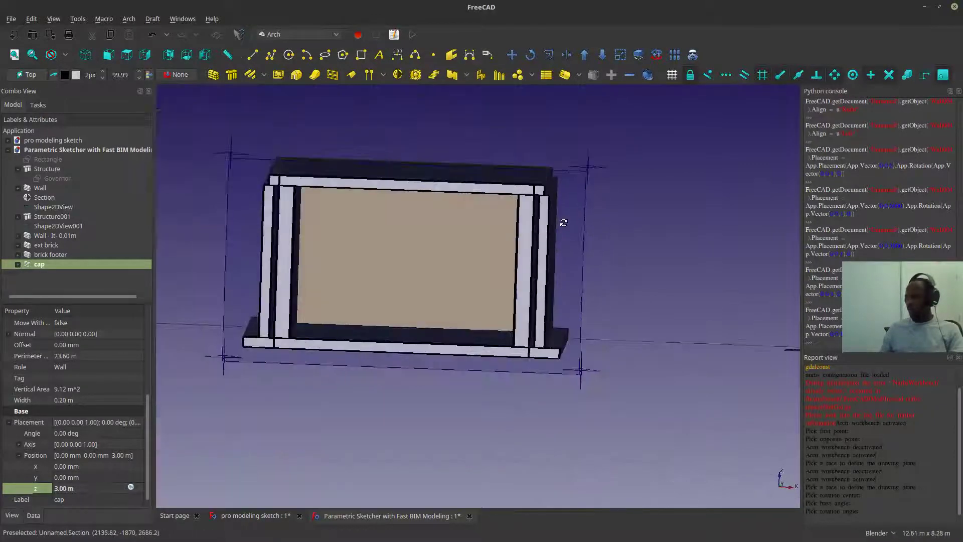
{"action": "middle_click_drag", "start_coordinate": [563, 222], "coordinate": [583, 217]}
{"action": "scroll", "coordinate": [538, 215], "scroll_direction": "up", "scroll_amount": 4}
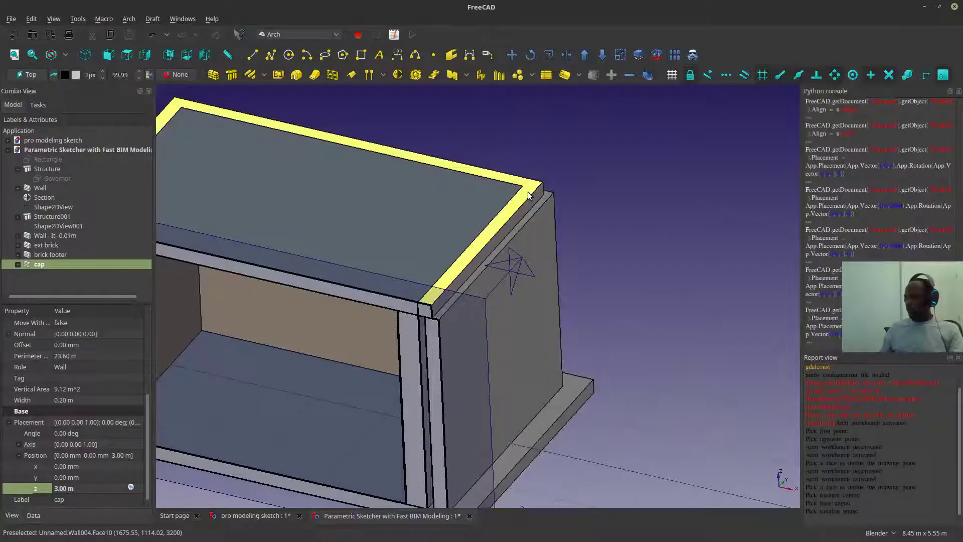
{"action": "scroll", "coordinate": [528, 191], "scroll_direction": "down", "scroll_amount": 3}
{"action": "middle_click_drag", "start_coordinate": [528, 212], "coordinate": [530, 226]}
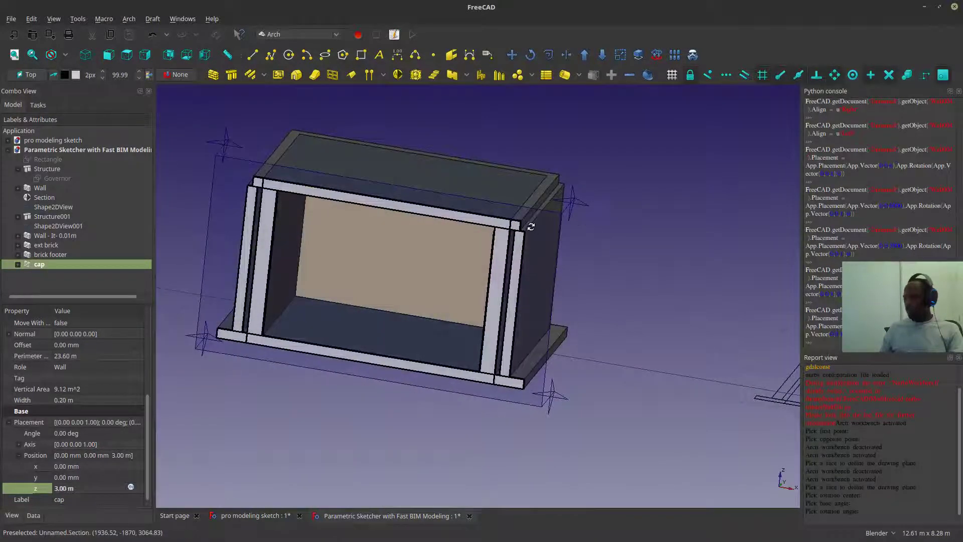
- Set the width of the cap wall to 0.40 m
{"action": "scroll", "coordinate": [525, 199], "scroll_direction": "up", "scroll_amount": 3}
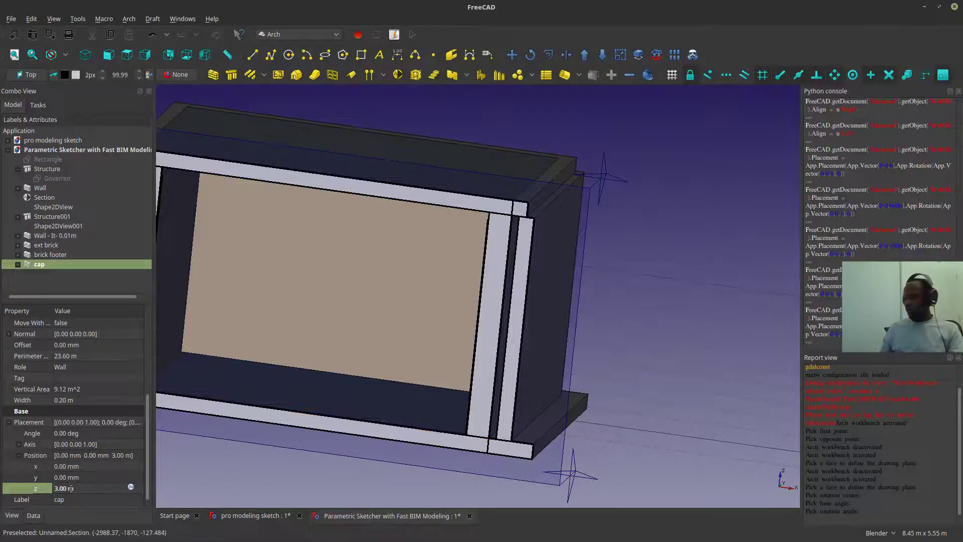
{"action": "left_click", "coordinate": [64, 401]}
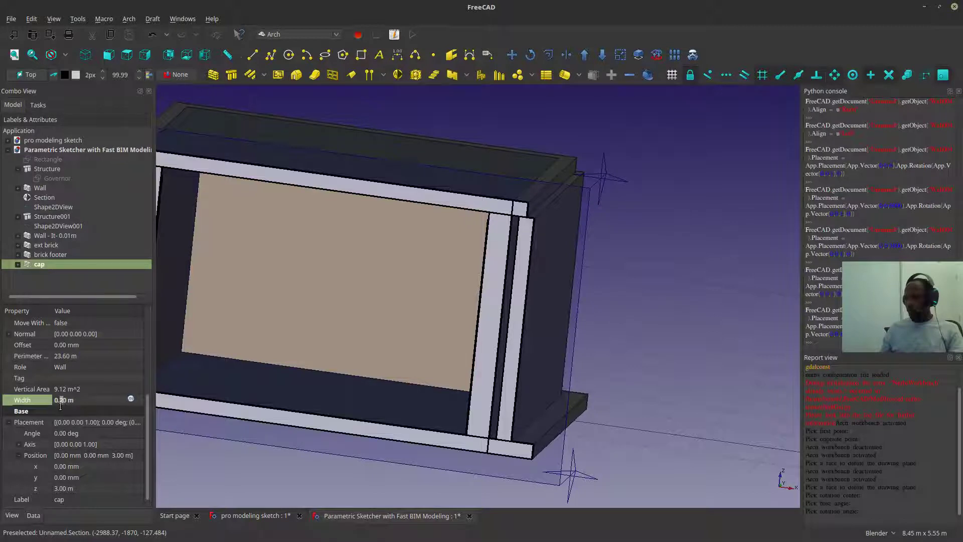
{"action": "type", "text": "0.4"}
{"action": "key", "text": "Return"}
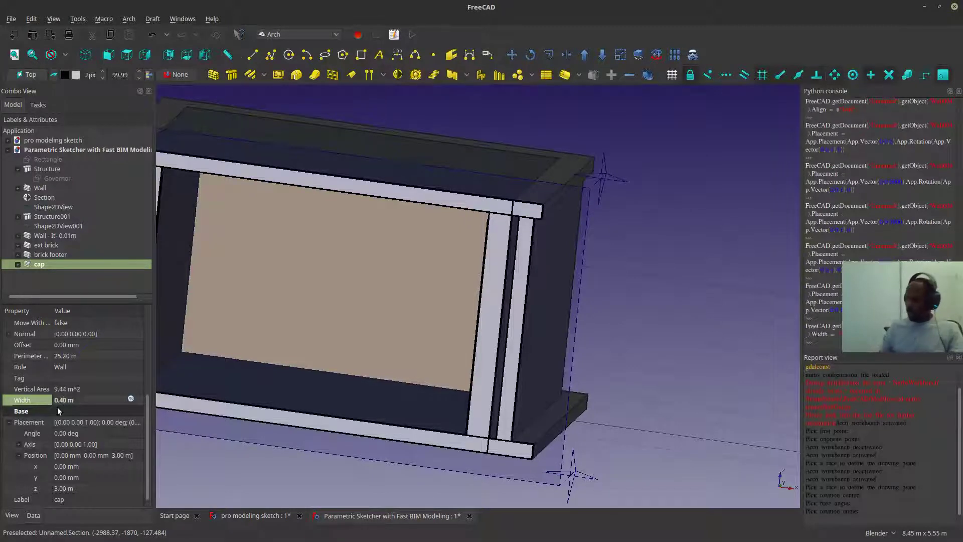
- Examine the projected 2D section drawing and compare the cap wall's edges with the 3D model
{"action": "scroll", "coordinate": [501, 245], "scroll_direction": "down", "scroll_amount": 5}
{"action": "middle_click_drag", "start_coordinate": [500, 244], "coordinate": [360, 327]}
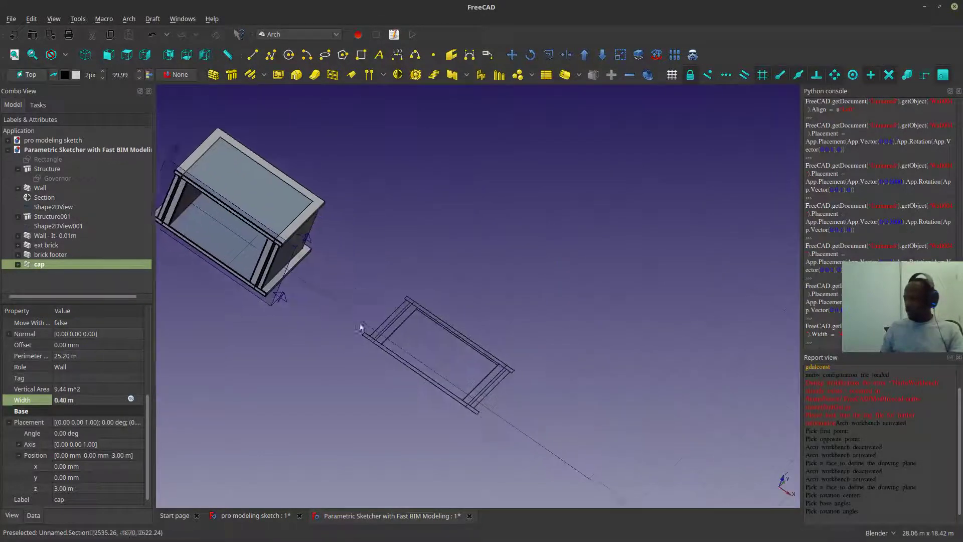
{"action": "scroll", "coordinate": [475, 370], "scroll_direction": "up", "scroll_amount": 3}
{"action": "middle_click_drag", "start_coordinate": [475, 370], "coordinate": [400, 396]}
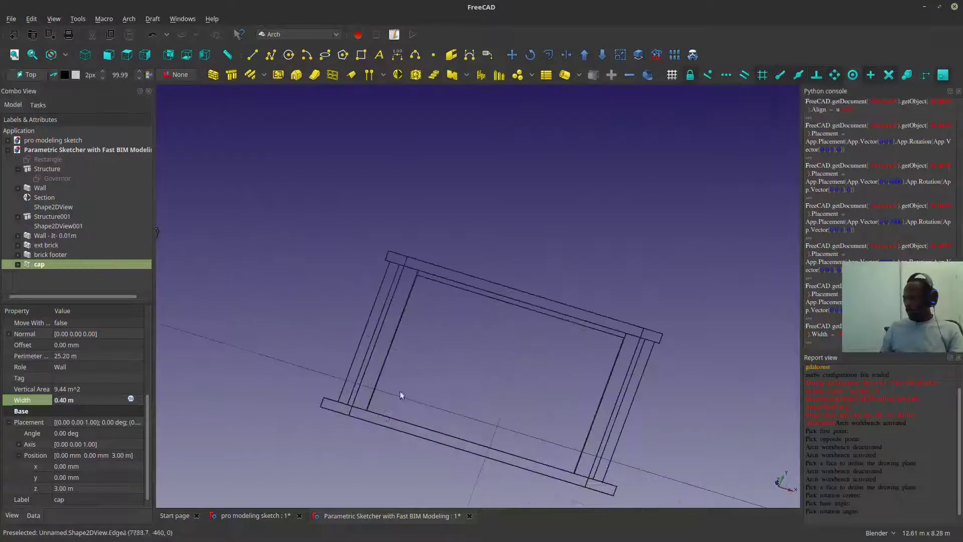
{"action": "scroll", "coordinate": [407, 260], "scroll_direction": "up", "scroll_amount": 4}
{"action": "scroll", "coordinate": [444, 271], "scroll_direction": "down", "scroll_amount": 10}
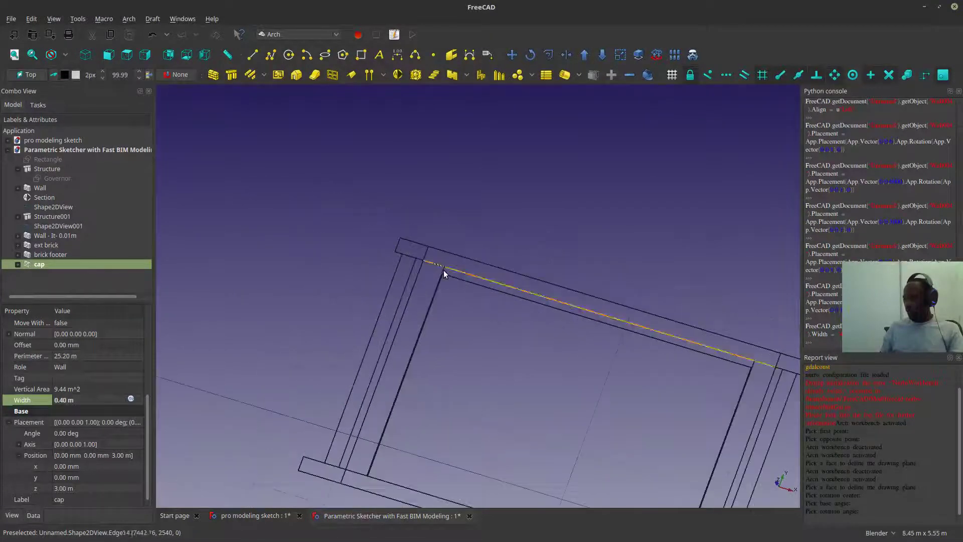
{"action": "middle_click_drag", "start_coordinate": [420, 317], "coordinate": [627, 176]}
{"action": "scroll", "coordinate": [423, 293], "scroll_direction": "up", "scroll_amount": 6}
- Set the width of the cap wall to 0.50 m and inspect the base of the section
{"action": "scroll", "coordinate": [467, 333], "scroll_direction": "down", "scroll_amount": 5}
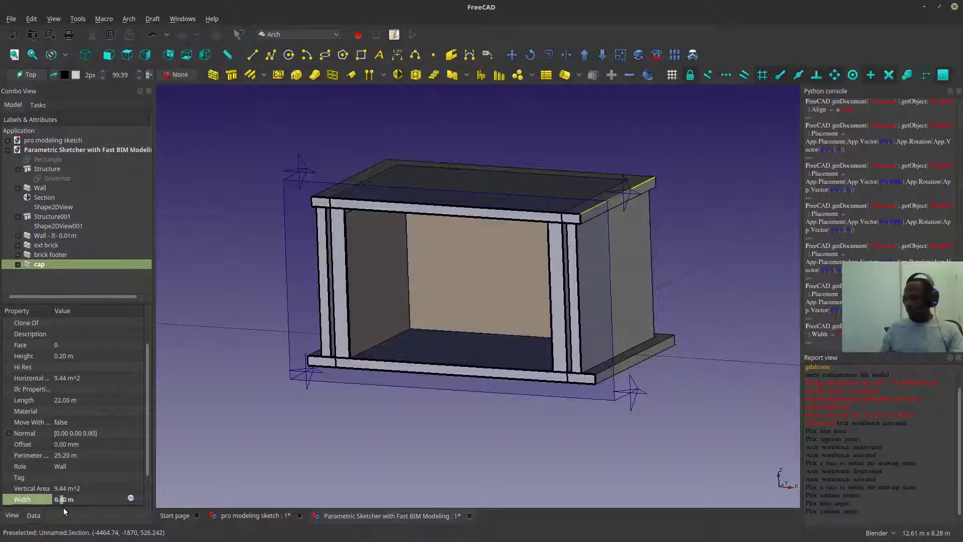
{"action": "type", "text": "5"}
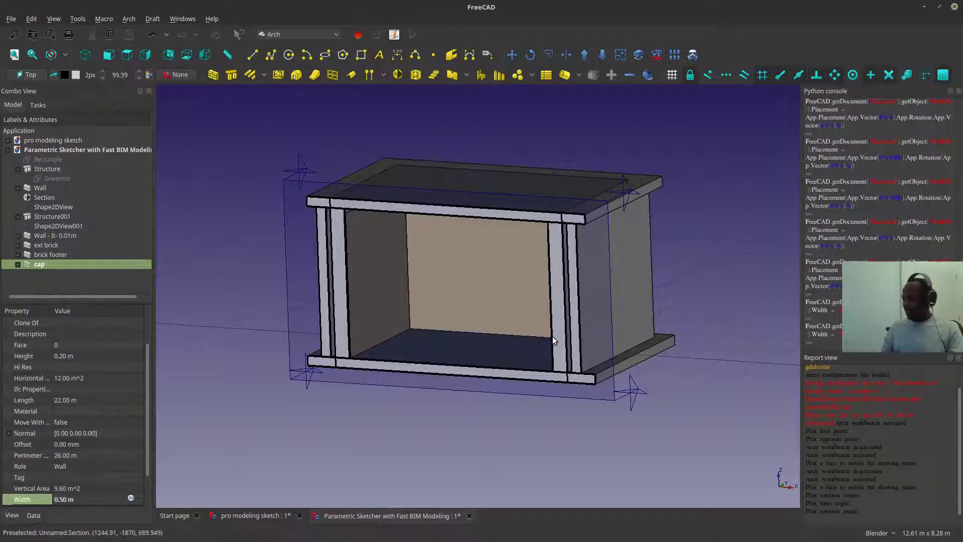
{"action": "middle_click_drag", "start_coordinate": [552, 340], "coordinate": [471, 331]}
{"action": "scroll", "coordinate": [468, 328], "scroll_direction": "up", "scroll_amount": 6}
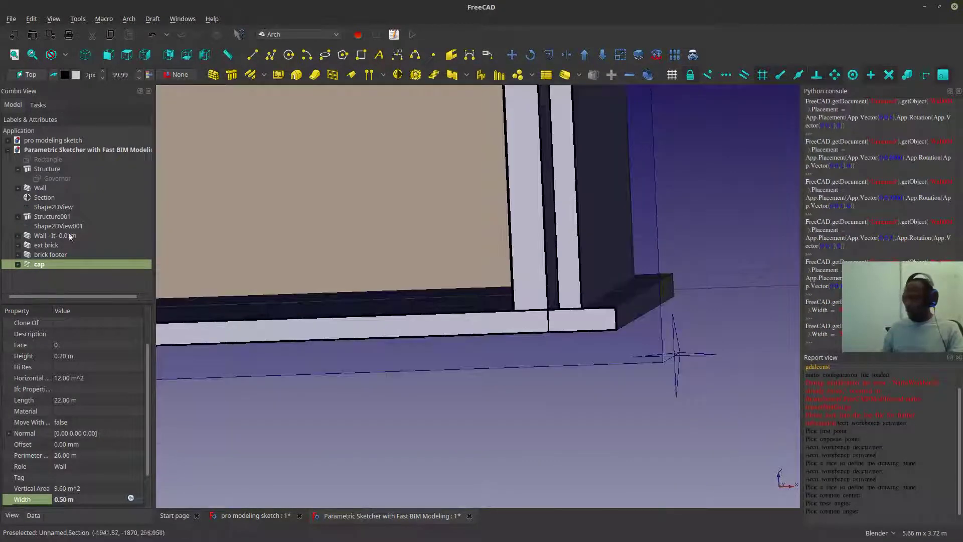
- Show the Governor sketch and create a new wall from it
{"action": "left_click", "coordinate": [50, 176]}
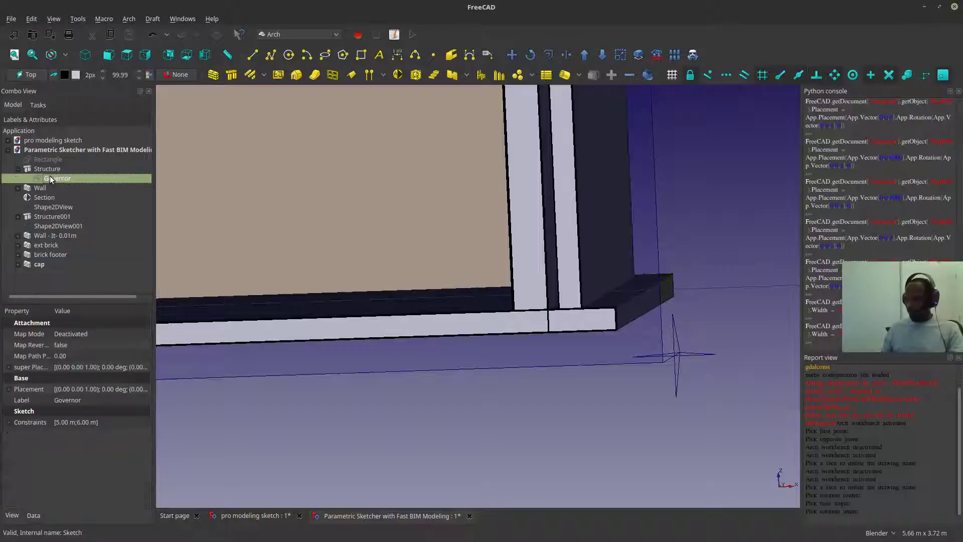
{"action": "key", "text": "space"}
{"action": "scroll", "coordinate": [564, 380], "scroll_direction": "down", "scroll_amount": 3}
{"action": "middle_click_drag", "start_coordinate": [564, 380], "coordinate": [545, 323]}
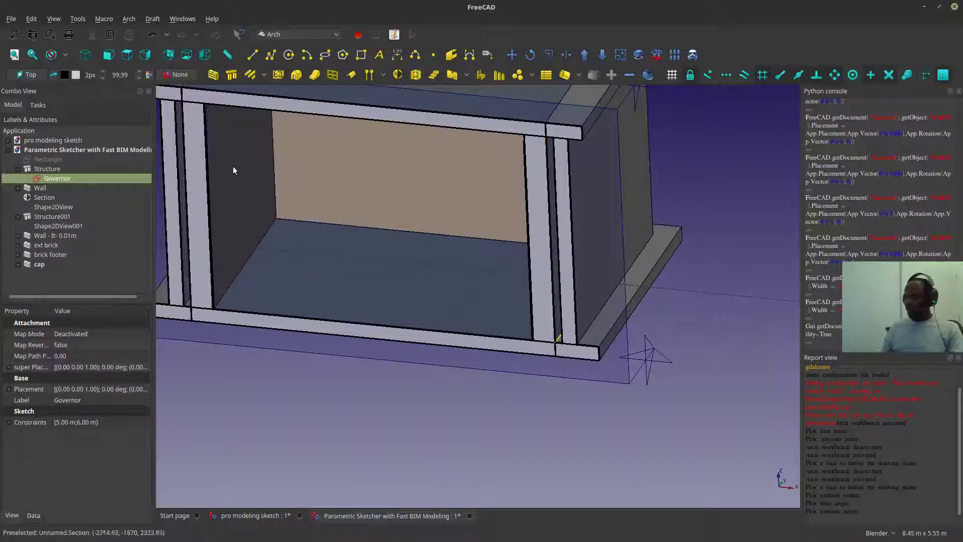
{"action": "left_click", "coordinate": [213, 75]}
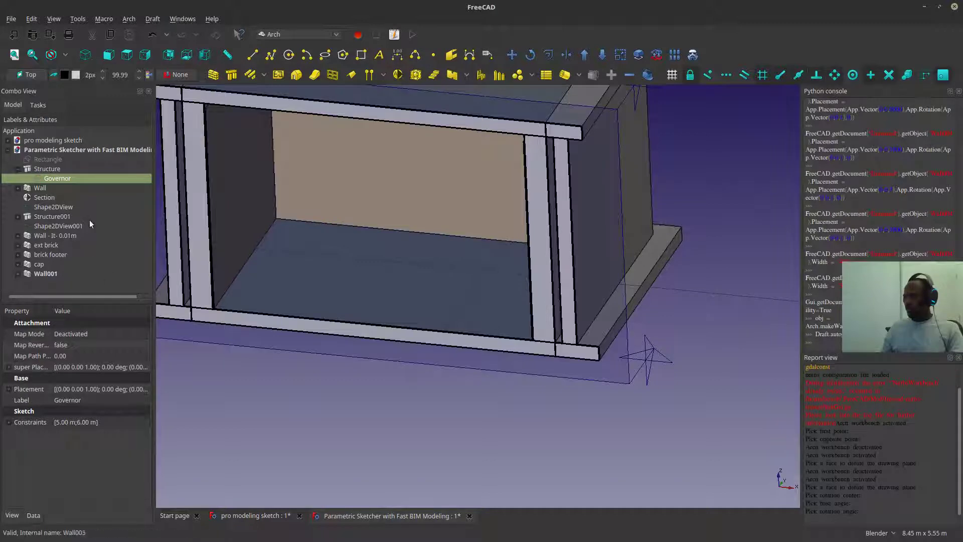
- Rename the new wall as Foundation and clear the selection
{"action": "left_click", "coordinate": [45, 273]}
{"action": "middle_click_drag", "start_coordinate": [512, 316], "coordinate": [250, 265]}
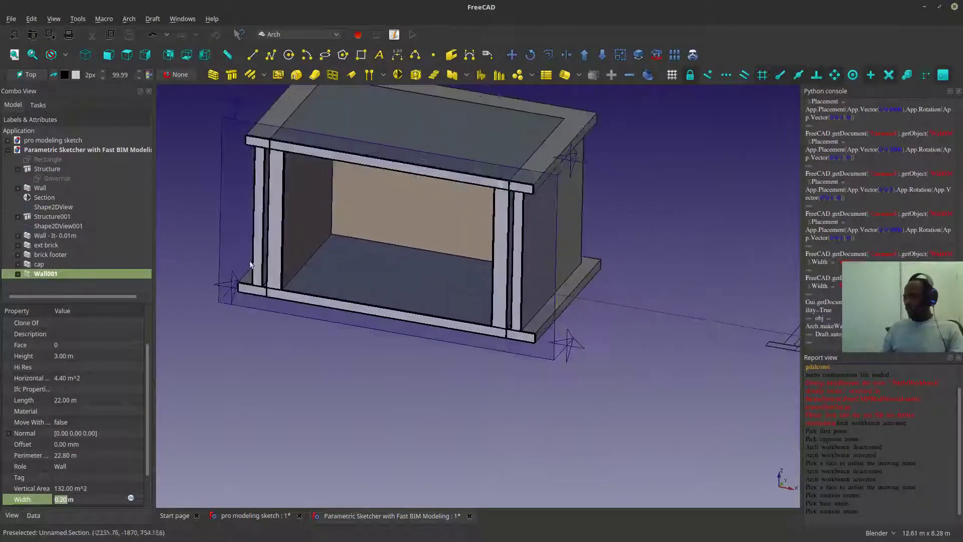
{"action": "right_click", "coordinate": [42, 274]}
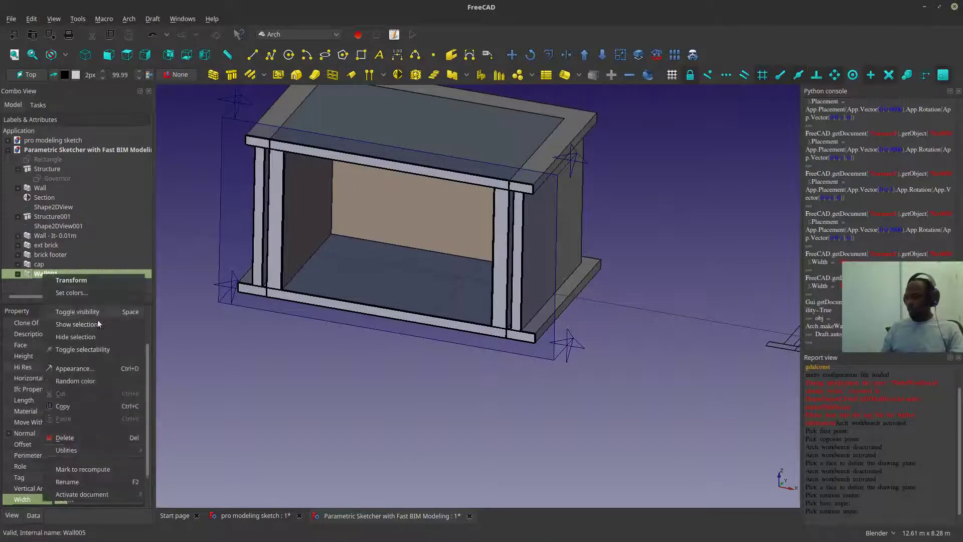
{"action": "left_click", "coordinate": [72, 475]}
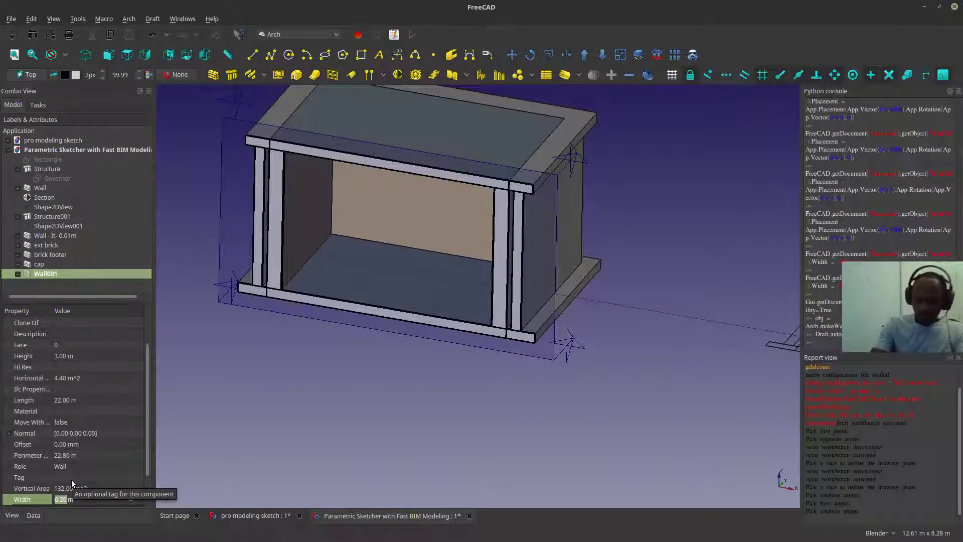
{"action": "type", "text": "Foundation"}
{"action": "key", "text": "Return"}
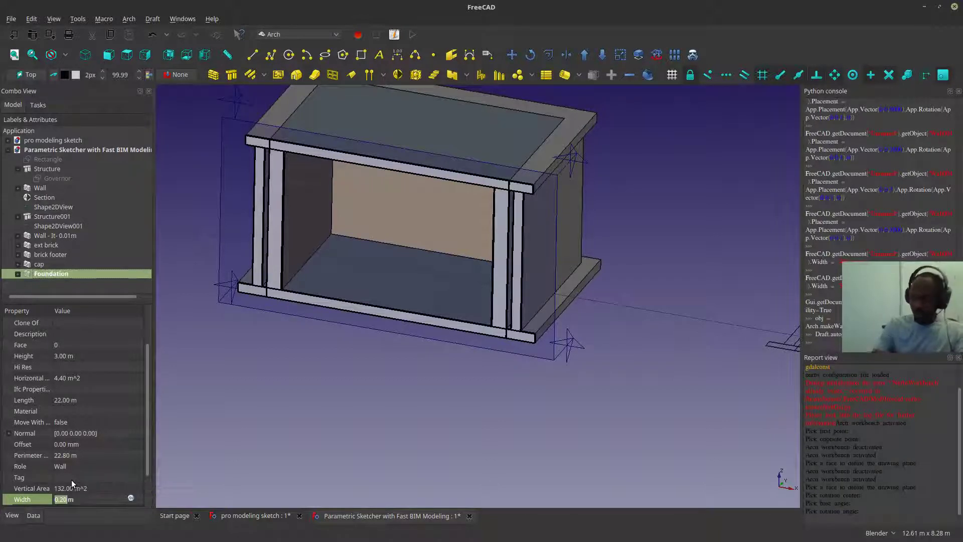
{"action": "left_click", "coordinate": [369, 363]}
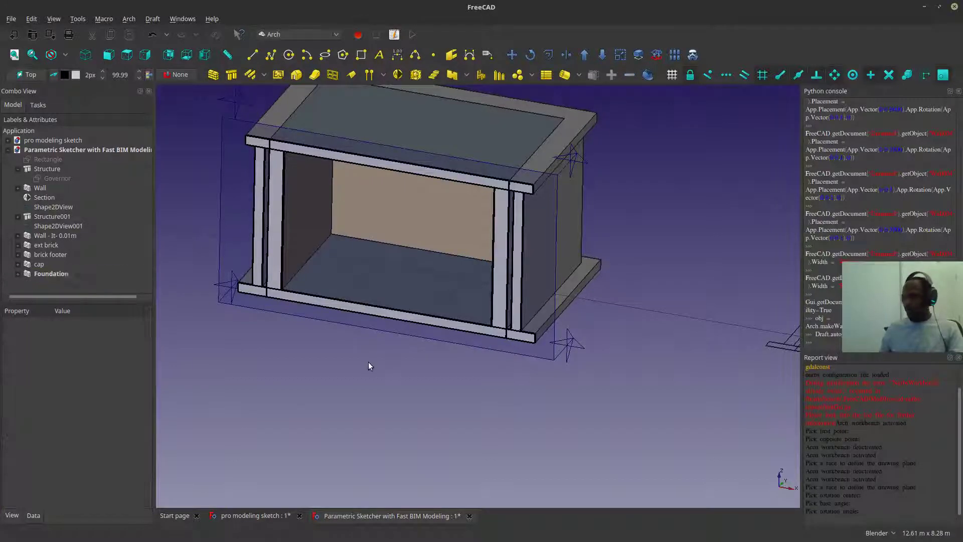
- Add the Foundation wall to the Section plane and check the projected 2D section drawing
{"action": "left_click", "coordinate": [45, 274]}
{"action": "middle_click_drag", "start_coordinate": [478, 335], "coordinate": [464, 313]}
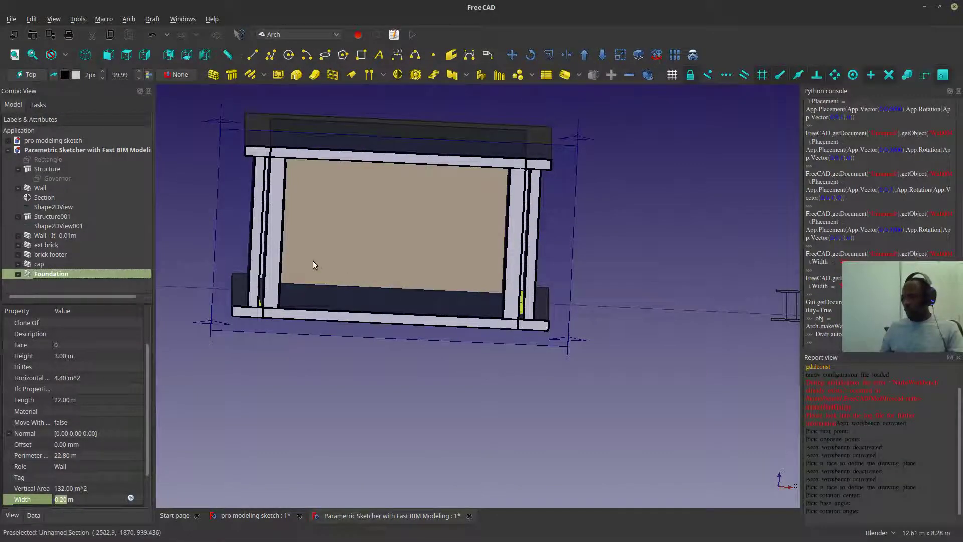
{"action": "middle_click_drag", "start_coordinate": [313, 261], "coordinate": [258, 184]}
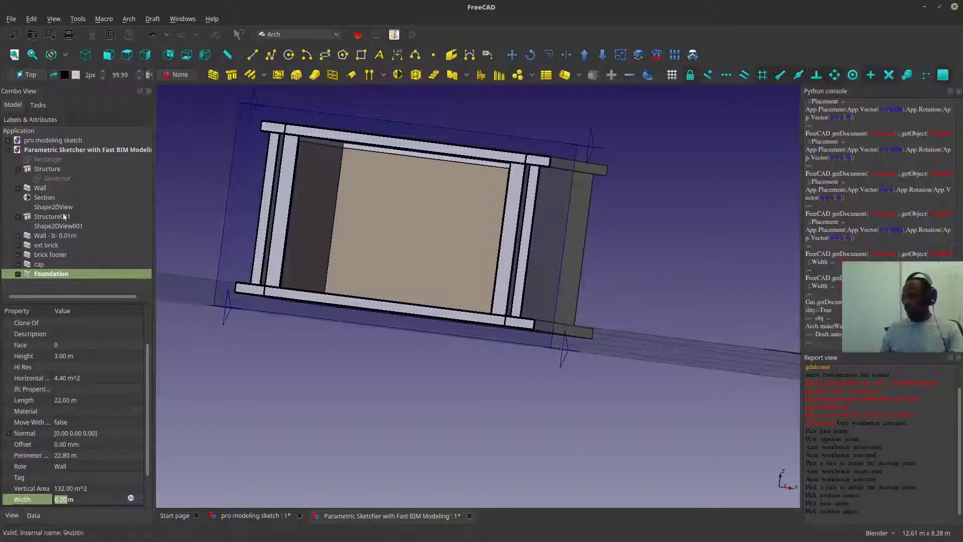
{"action": "left_click", "coordinate": [53, 197], "text": "ctrl"}
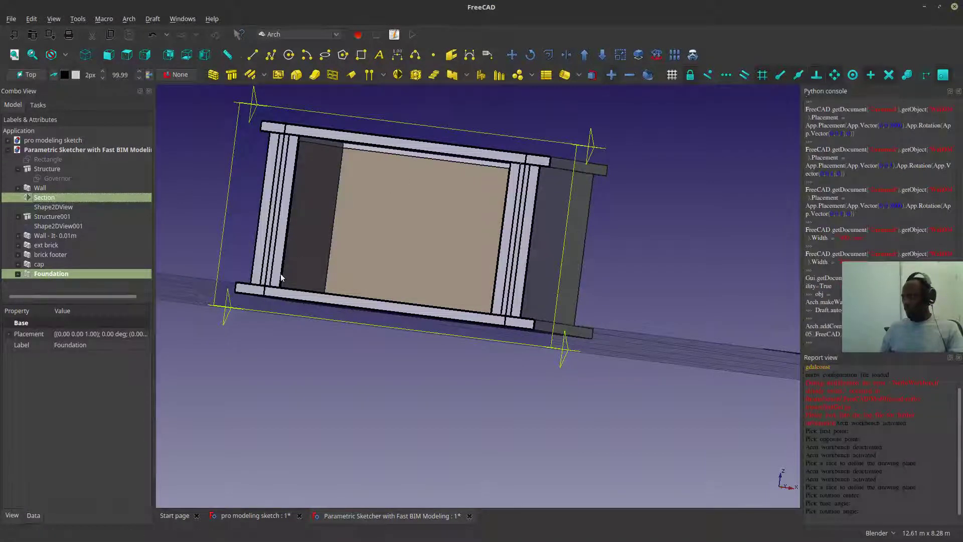
{"action": "scroll", "coordinate": [276, 282], "scroll_direction": "down", "scroll_amount": 5}
{"action": "middle_click_drag", "start_coordinate": [277, 282], "coordinate": [447, 313]}
{"action": "scroll", "coordinate": [402, 295], "scroll_direction": "up", "scroll_amount": 3}
{"action": "scroll", "coordinate": [366, 338], "scroll_direction": "down", "scroll_amount": 3}
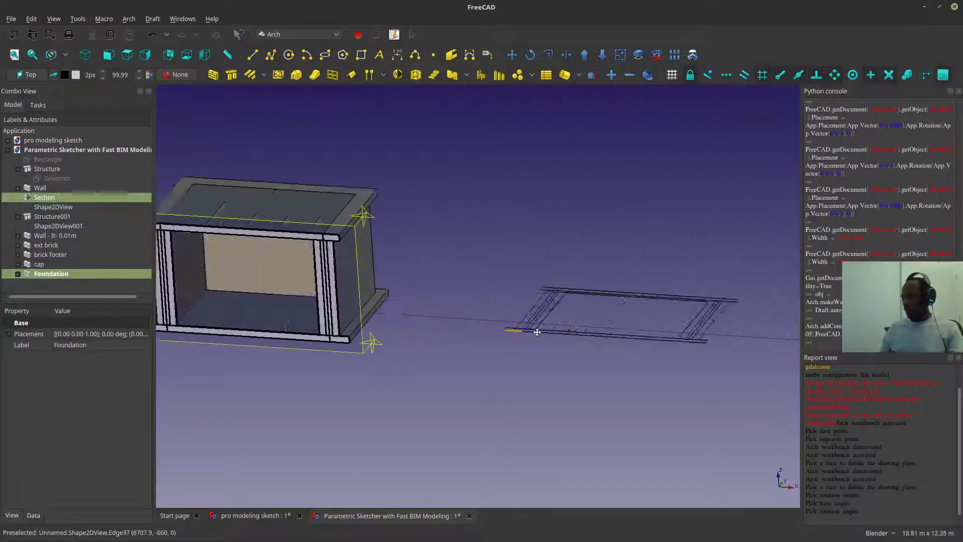
- Set the height of the Foundation wall to 0.60 m, viewing the projected section drawing from the top
{"action": "left_click", "coordinate": [62, 275]}
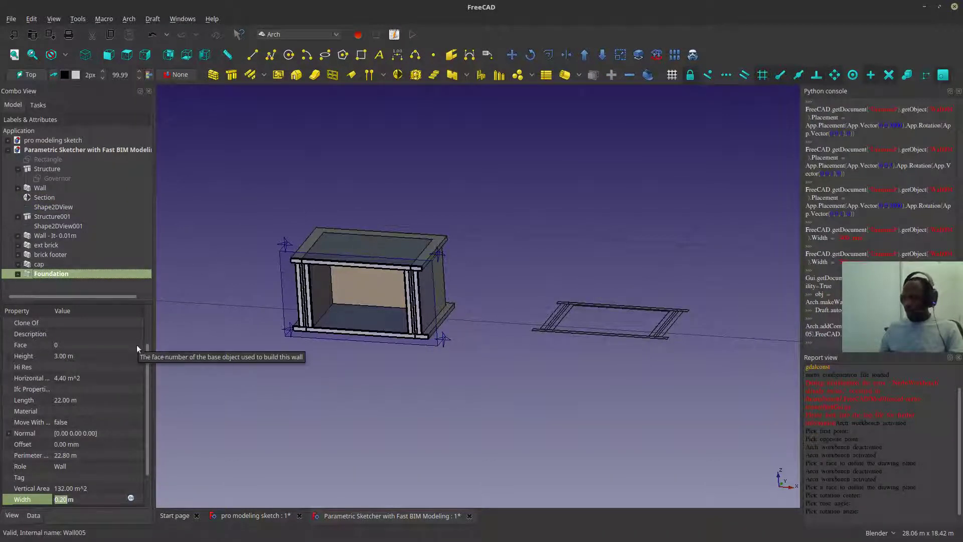
{"action": "scroll", "coordinate": [149, 400], "scroll_direction": "down", "scroll_amount": 1}
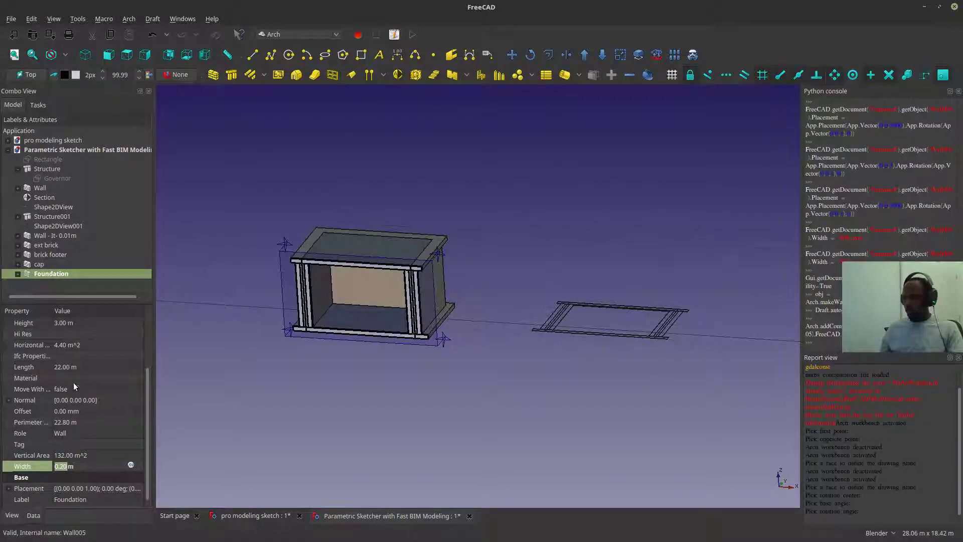
{"action": "scroll", "coordinate": [391, 327], "scroll_direction": "up", "scroll_amount": 5}
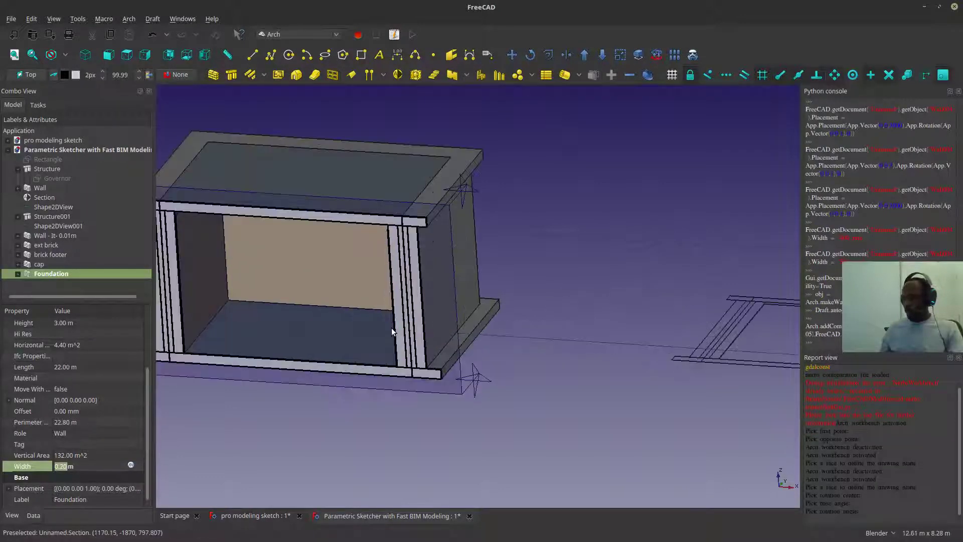
{"action": "middle_click_drag", "start_coordinate": [392, 327], "coordinate": [484, 306]}
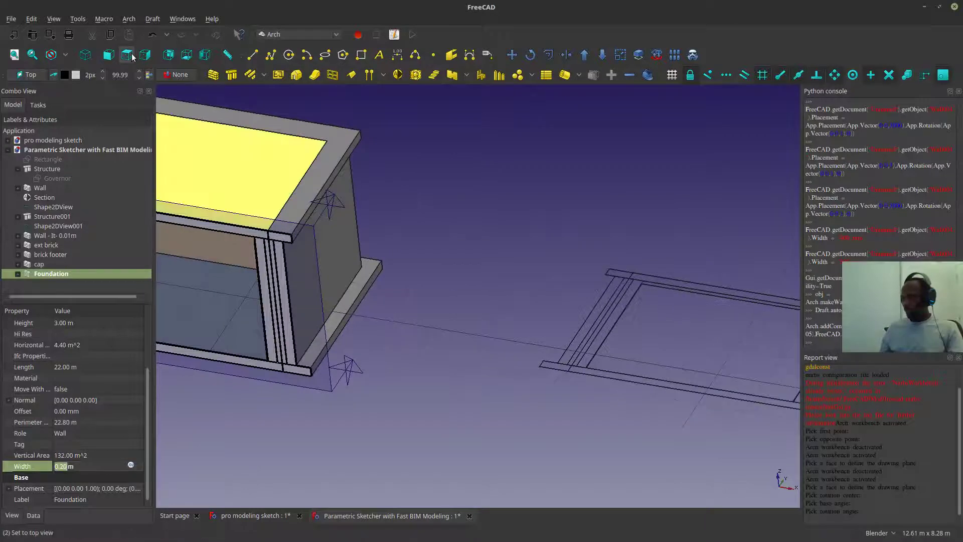
{"action": "left_click", "coordinate": [127, 56]}
{"action": "scroll", "coordinate": [611, 286], "scroll_direction": "up", "scroll_amount": 5}
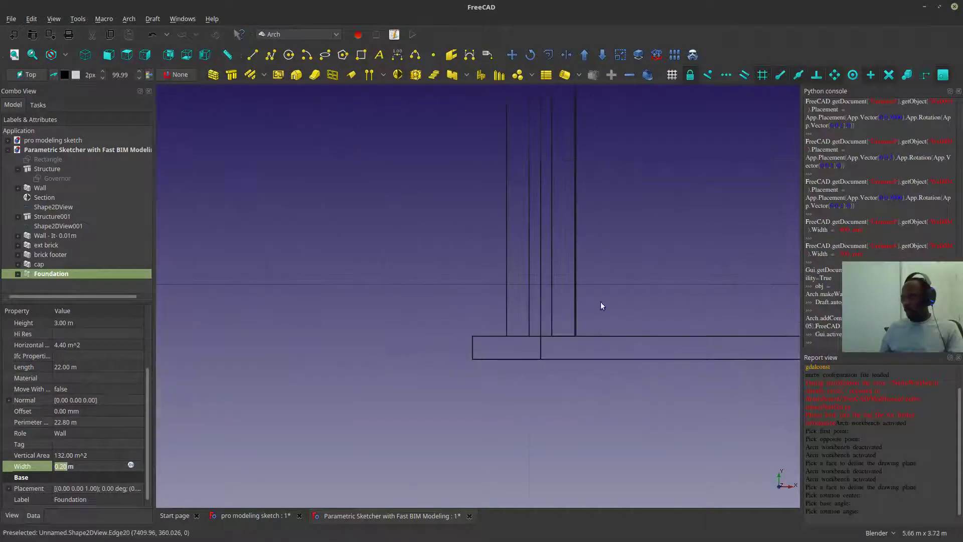
{"action": "middle_click_drag", "start_coordinate": [456, 389], "coordinate": [449, 335], "text": "shift"}
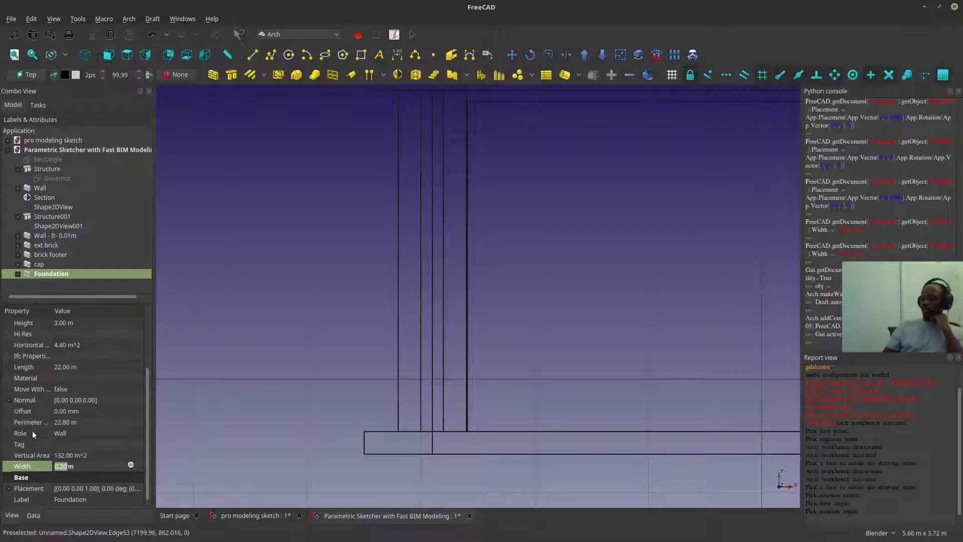
{"action": "left_click", "coordinate": [59, 323]}
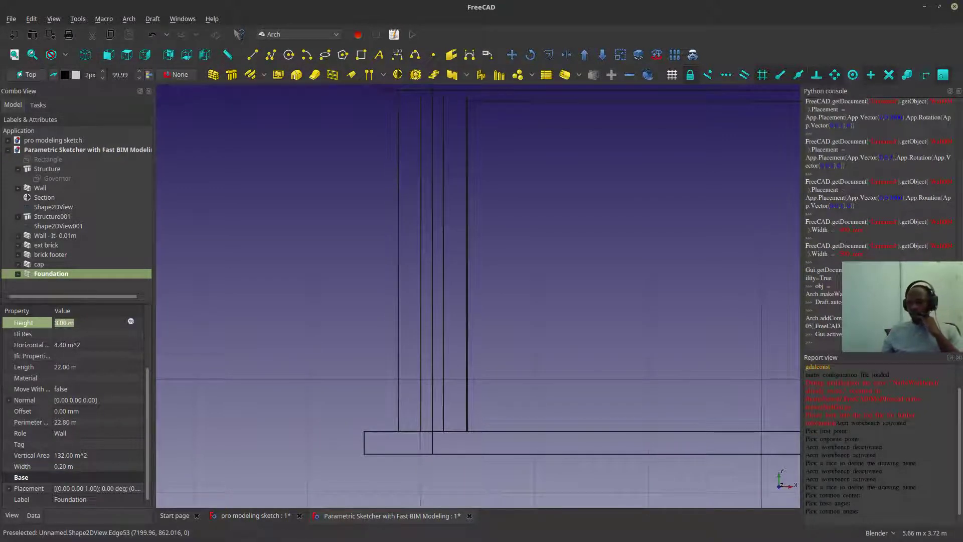
{"action": "type", "text": "0"}
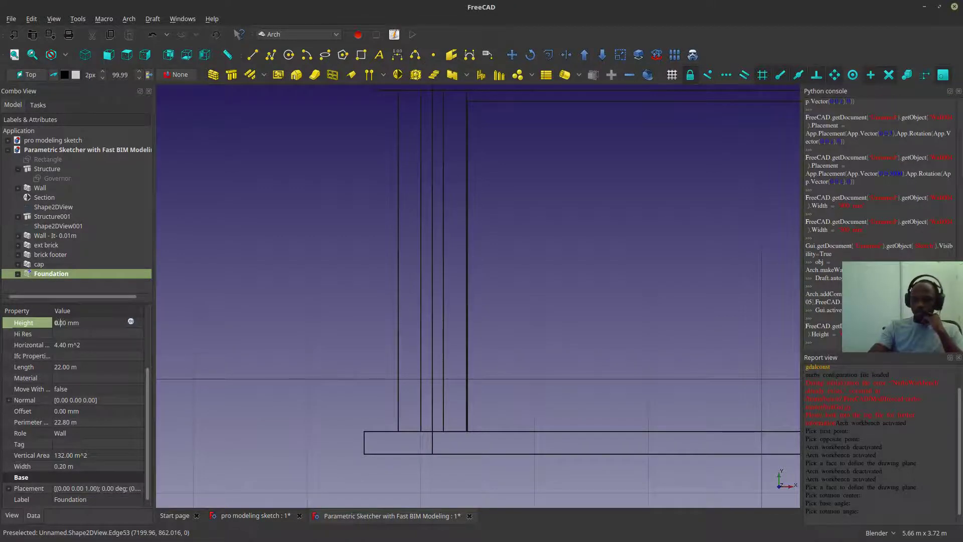
{"action": "type", "text": ".6"}
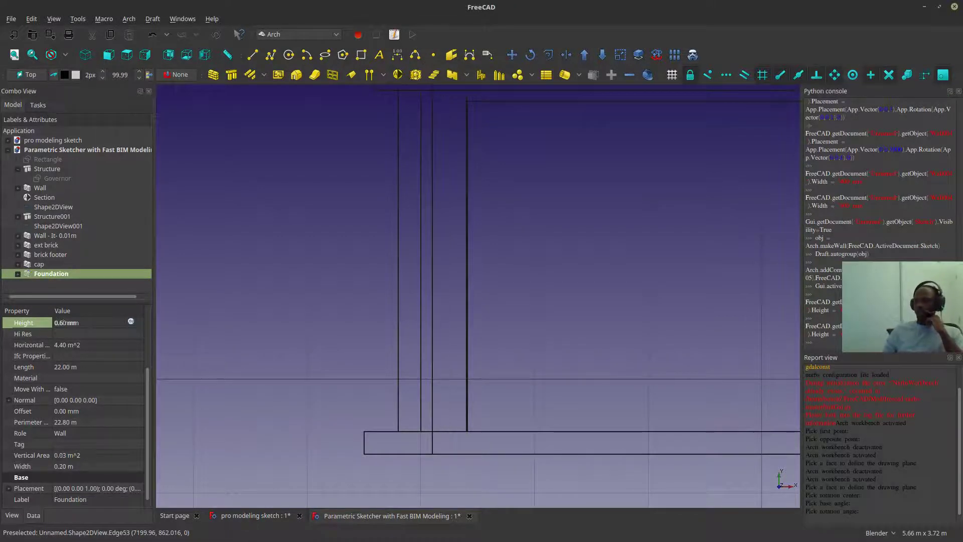
{"action": "scroll", "coordinate": [290, 453], "scroll_direction": "down", "scroll_amount": 2}
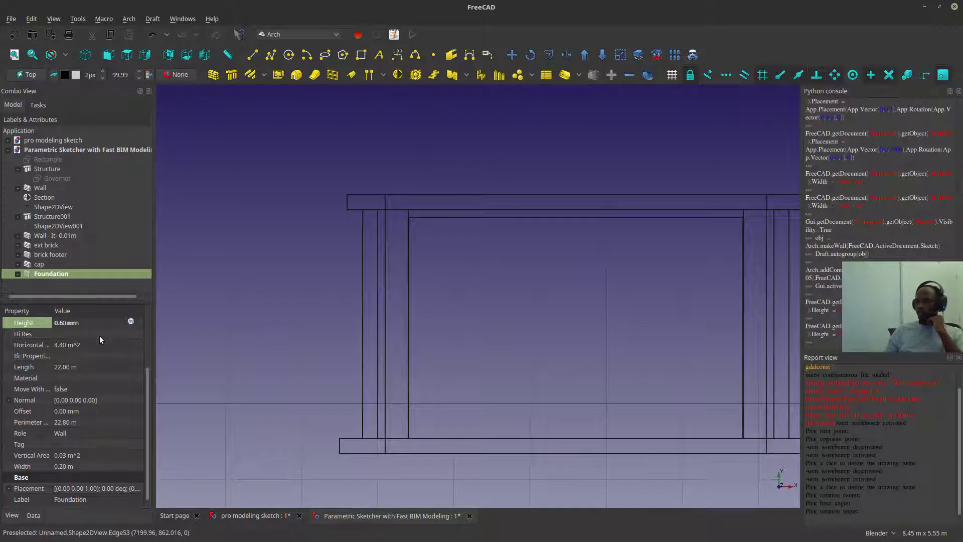
{"action": "double_click", "coordinate": [99, 319]}
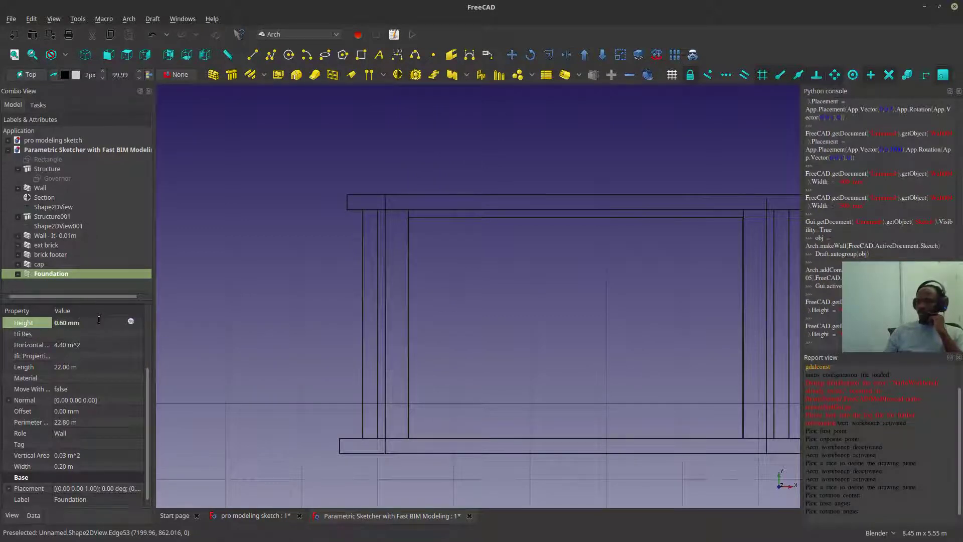
{"action": "key", "text": "BackSpace"}
{"action": "key", "text": "Return"}
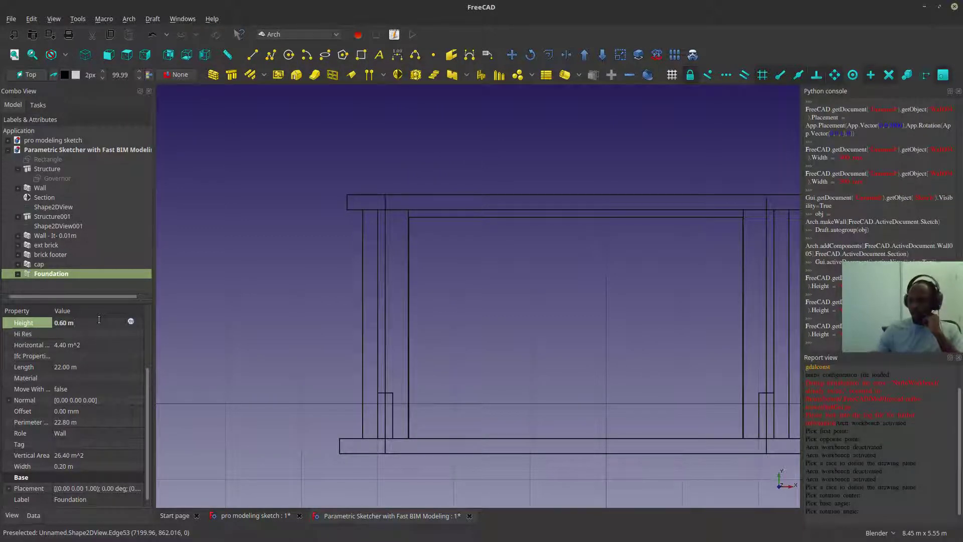
- Set the z component of the Foundation wall's Normal to -1 so that it extrudes downwards
{"action": "scroll", "coordinate": [414, 429], "scroll_direction": "up", "scroll_amount": 5}
{"action": "scroll", "coordinate": [384, 413], "scroll_direction": "down", "scroll_amount": 5}
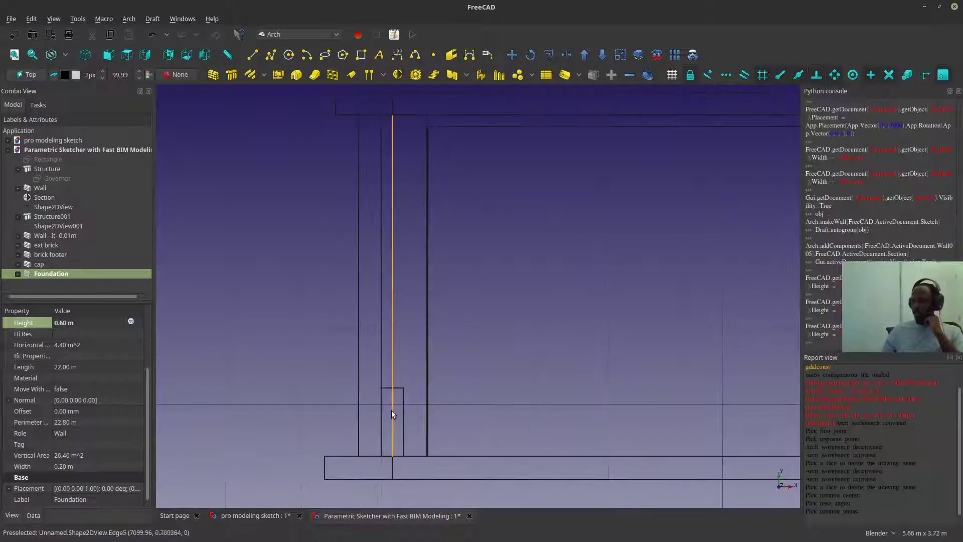
{"action": "scroll", "coordinate": [399, 454], "scroll_direction": "up", "scroll_amount": 2}
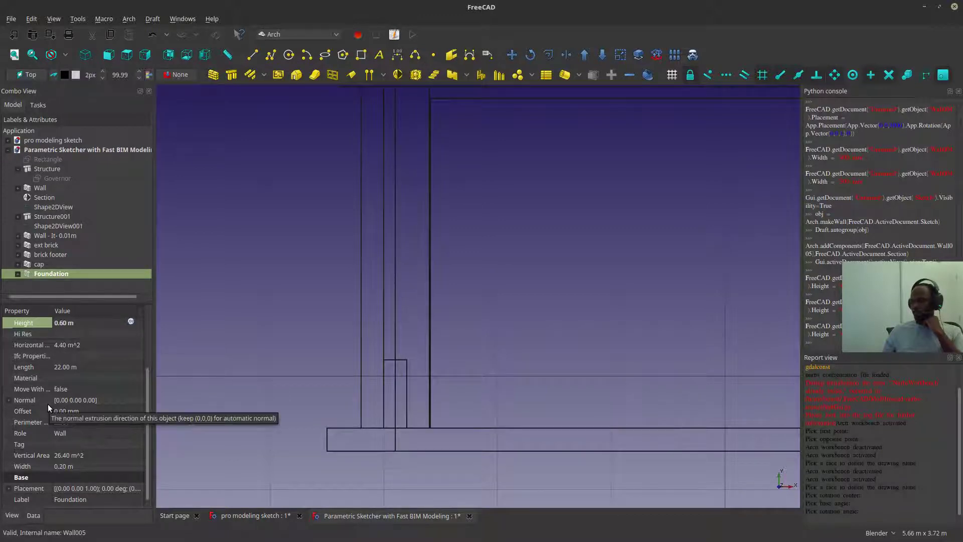
{"action": "left_click", "coordinate": [7, 400]}
{"action": "left_click", "coordinate": [96, 432]}
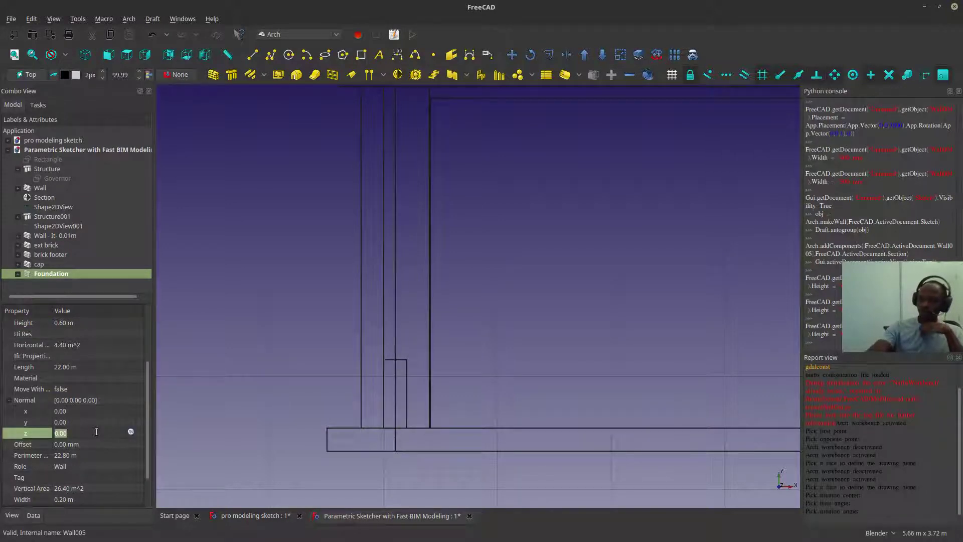
{"action": "key", "text": "Home"}
{"action": "type", "text": "-1"}
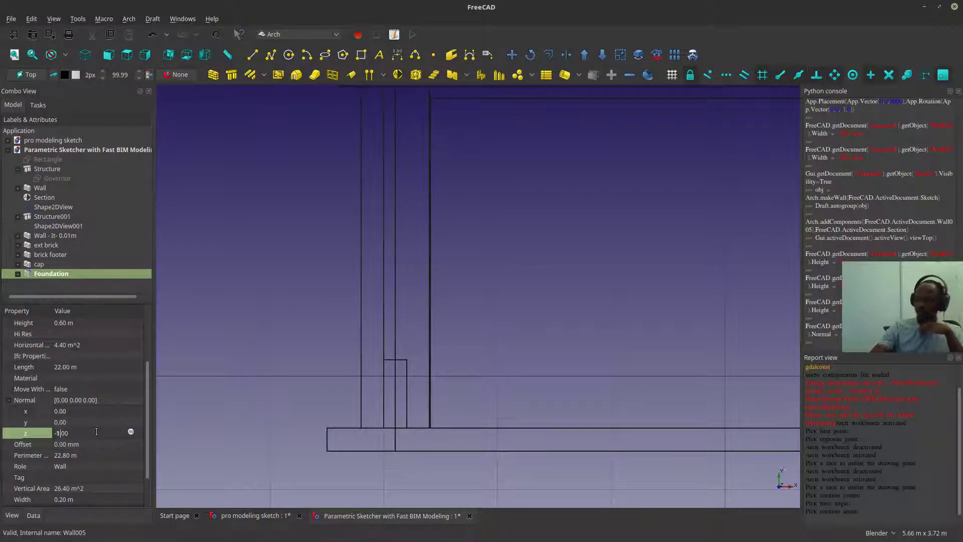
{"action": "key", "text": "Return"}
{"action": "scroll", "coordinate": [430, 329], "scroll_direction": "down", "scroll_amount": 4}
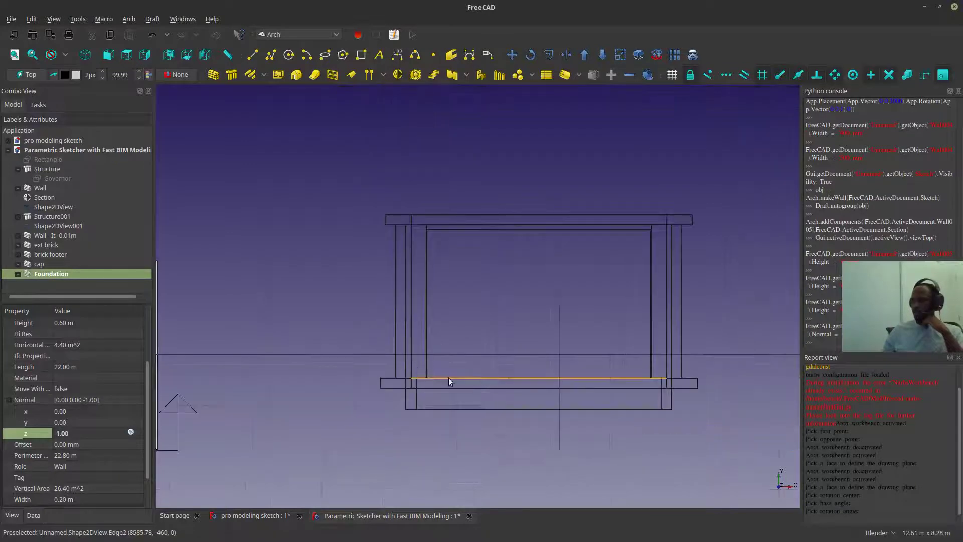
{"action": "scroll", "coordinate": [418, 408], "scroll_direction": "up", "scroll_amount": 2}
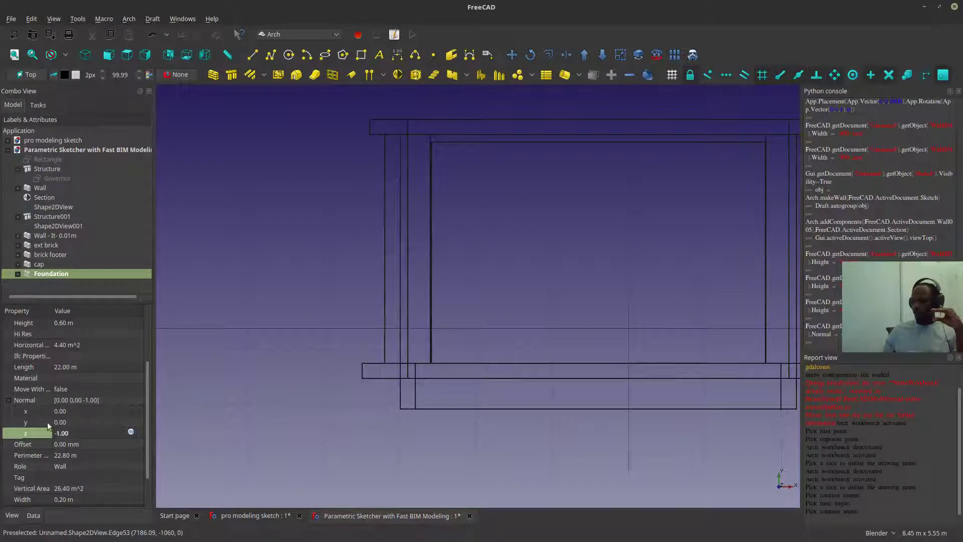
- Set the z position of the Foundation wall's placement to -0.20 m to lower it beneath the floor slab
{"action": "left_click", "coordinate": [8, 401]}
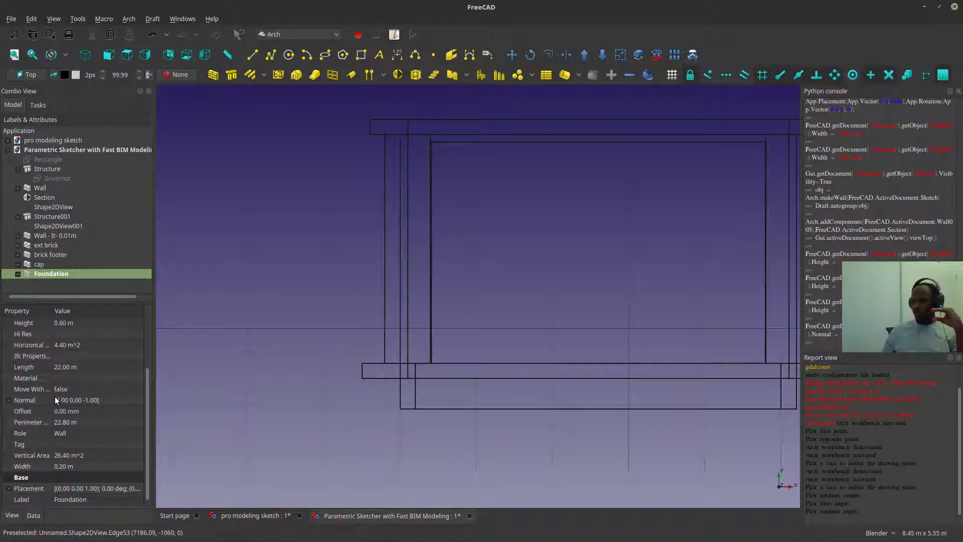
{"action": "left_click", "coordinate": [8, 489]}
{"action": "left_click", "coordinate": [18, 489]}
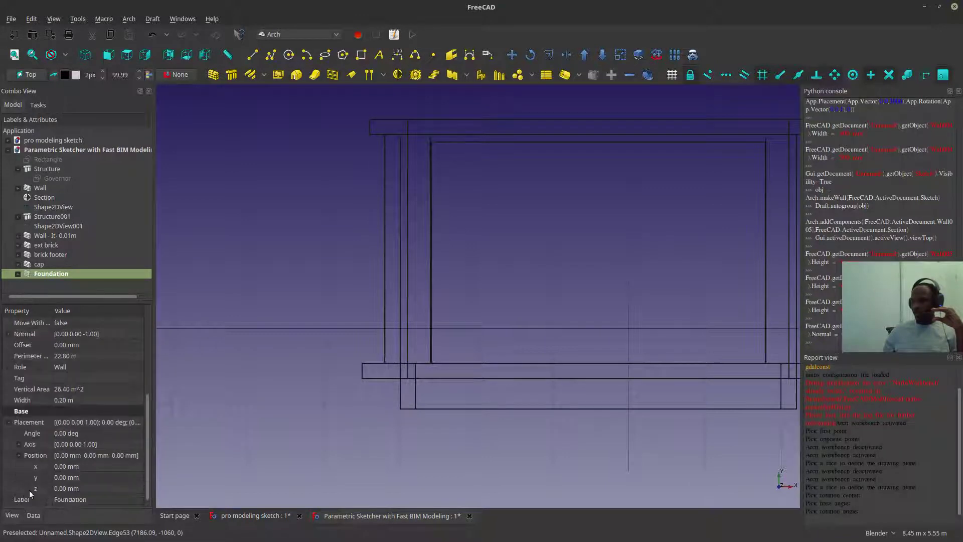
{"action": "left_click", "coordinate": [79, 488]}
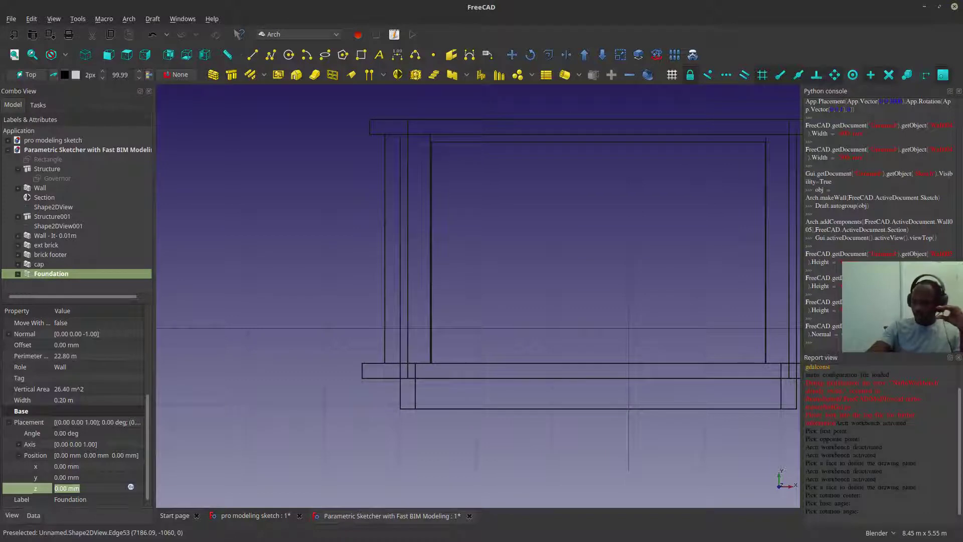
{"action": "left_click", "coordinate": [57, 489]}
{"action": "type", "text": "2"}
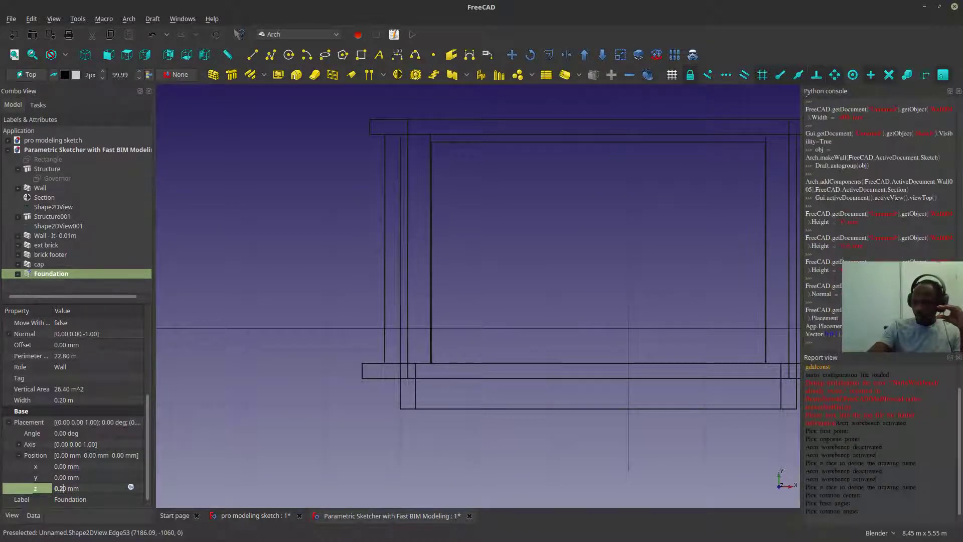
{"action": "key", "text": "Right"}
{"action": "key", "text": "Delete"}
{"action": "key", "text": "Delete"}
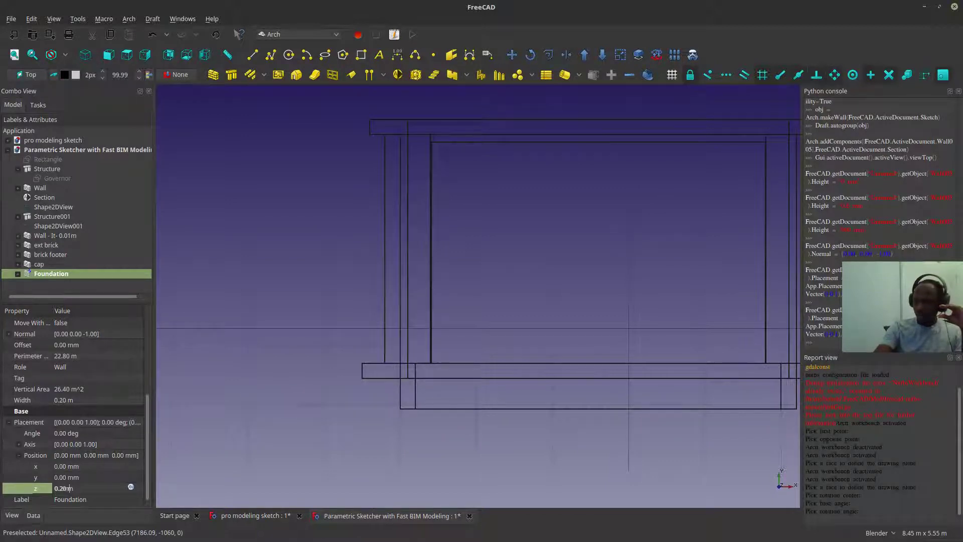
{"action": "key", "text": "Return"}
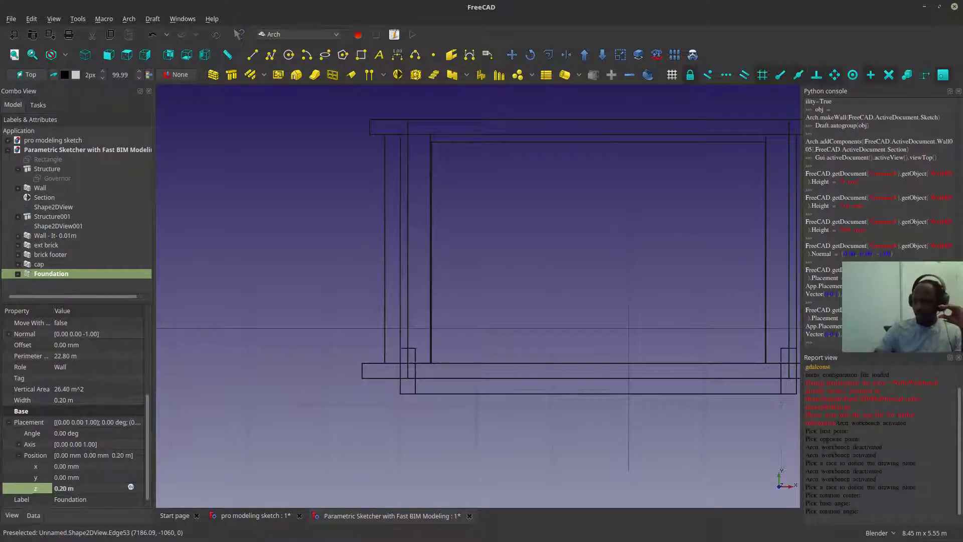
{"action": "left_click", "coordinate": [89, 487]}
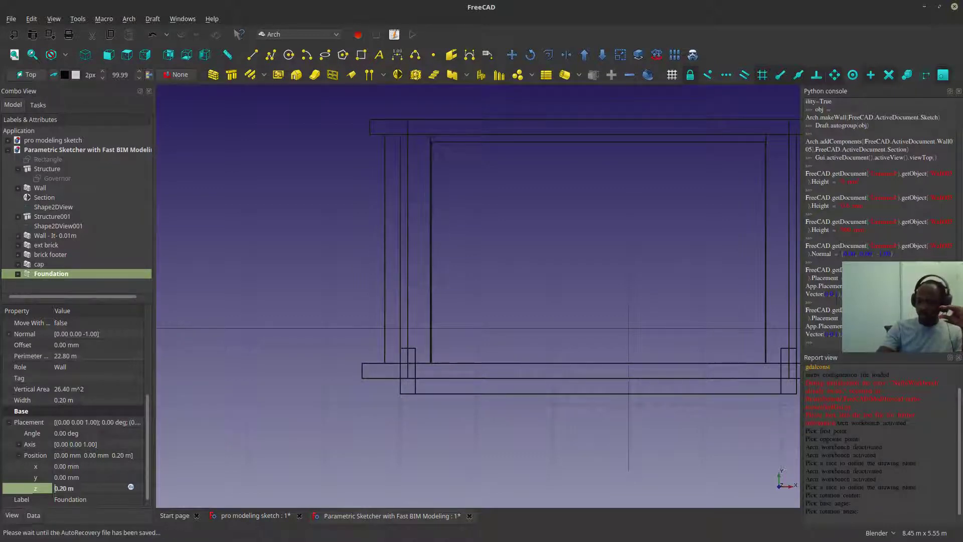
{"action": "type", "text": "-"}
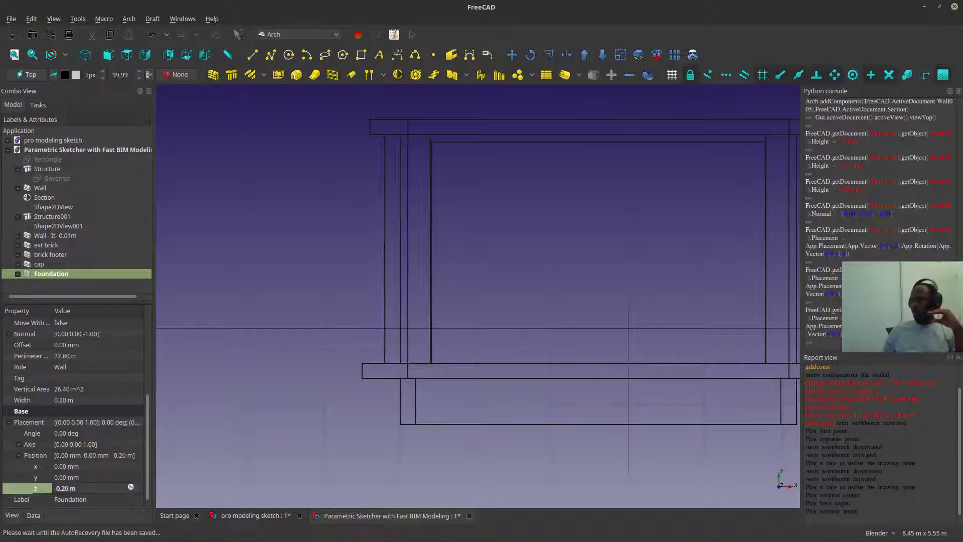
{"action": "scroll", "coordinate": [405, 378], "scroll_direction": "down", "scroll_amount": 2}
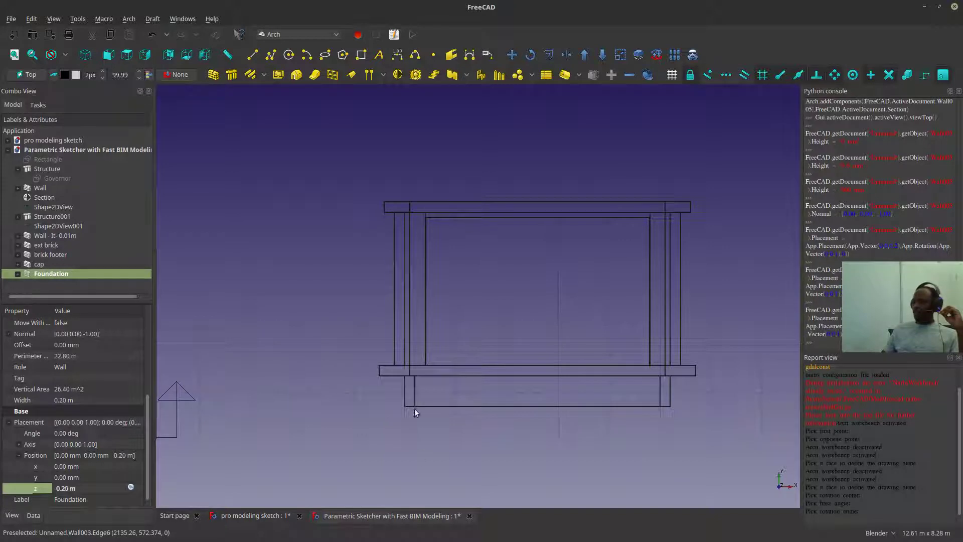
- Set the width of the Foundation wall to 0.60 m
{"action": "key", "text": "Down"}
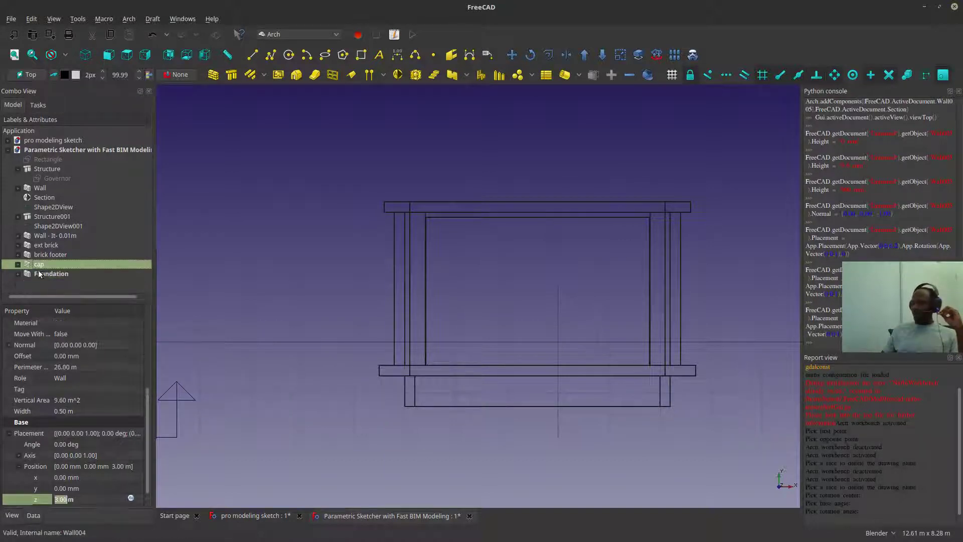
{"action": "left_click", "coordinate": [59, 411]}
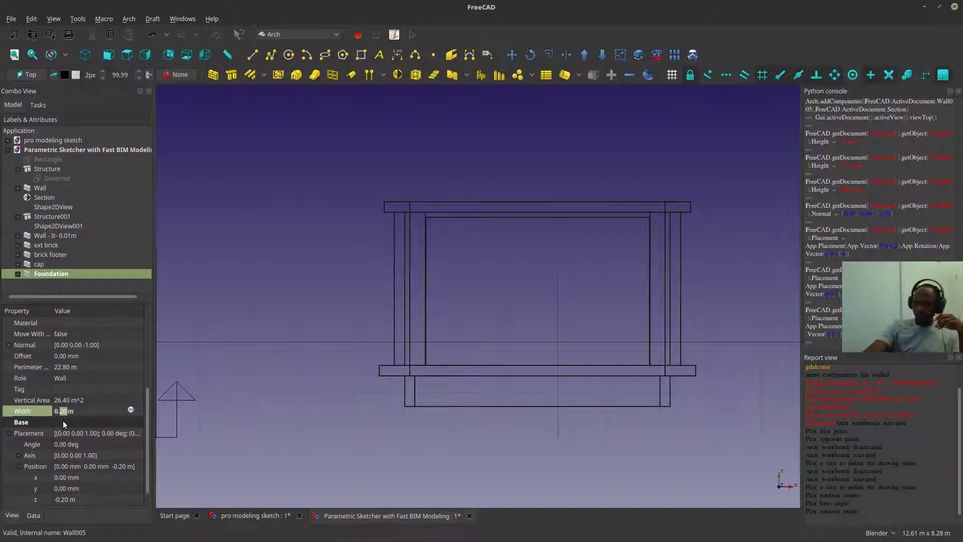
{"action": "type", "text": "6"}
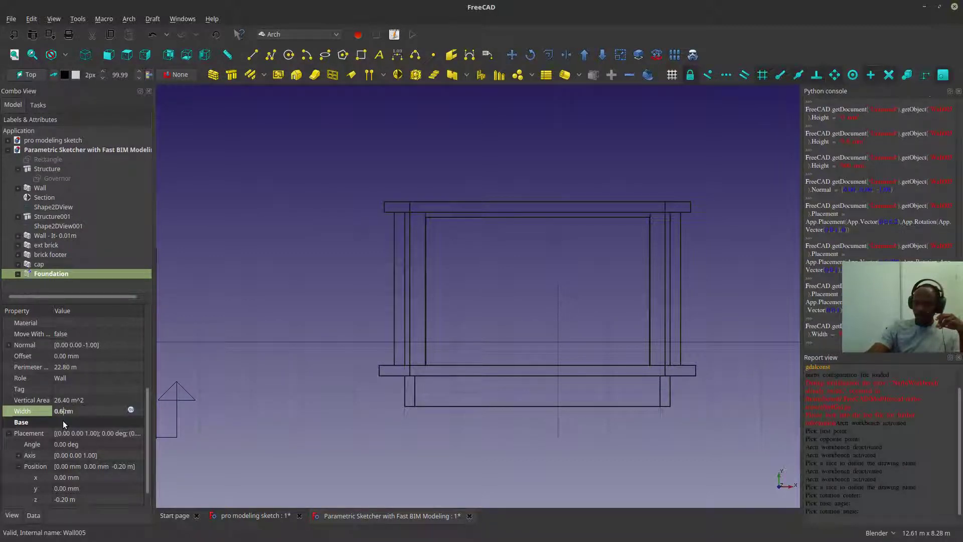
{"action": "key", "text": "Return"}
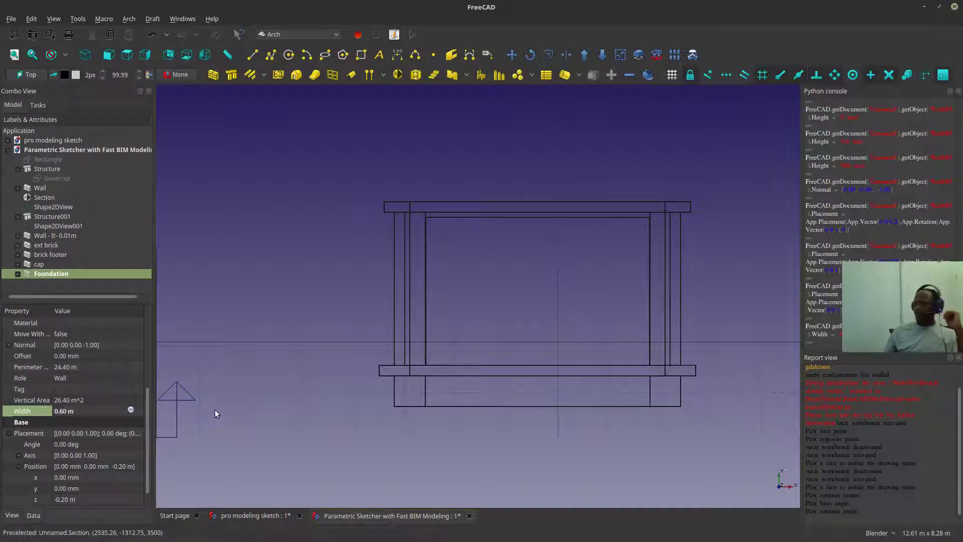
- Examine the Foundation wall and its junction with the brick footer from below in the 3D section model
{"action": "scroll", "coordinate": [341, 458], "scroll_direction": "down", "scroll_amount": 2}
{"action": "middle_click_drag", "start_coordinate": [435, 330], "coordinate": [302, 308]}
{"action": "scroll", "coordinate": [531, 252], "scroll_direction": "up", "scroll_amount": 3}
{"action": "scroll", "coordinate": [302, 309], "scroll_direction": "up", "scroll_amount": 4}
{"action": "scroll", "coordinate": [302, 309], "scroll_direction": "down", "scroll_amount": 3}
{"action": "middle_click_drag", "start_coordinate": [326, 394], "coordinate": [469, 393]}
{"action": "scroll", "coordinate": [458, 428], "scroll_direction": "down", "scroll_amount": 2}
{"action": "middle_click_drag", "start_coordinate": [457, 427], "coordinate": [421, 281]}
{"action": "scroll", "coordinate": [430, 298], "scroll_direction": "up", "scroll_amount": 2}
{"action": "scroll", "coordinate": [454, 236], "scroll_direction": "up", "scroll_amount": 3}
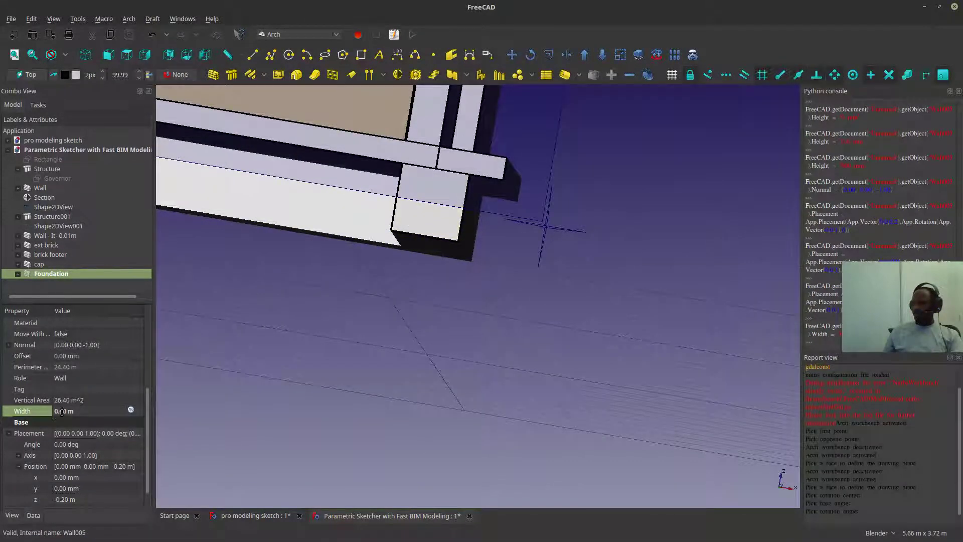
- Set the width of the Foundation wall to 0.70 m and compare the model with its section drawing
{"action": "type", "text": "7"}
{"action": "key", "text": "Return"}
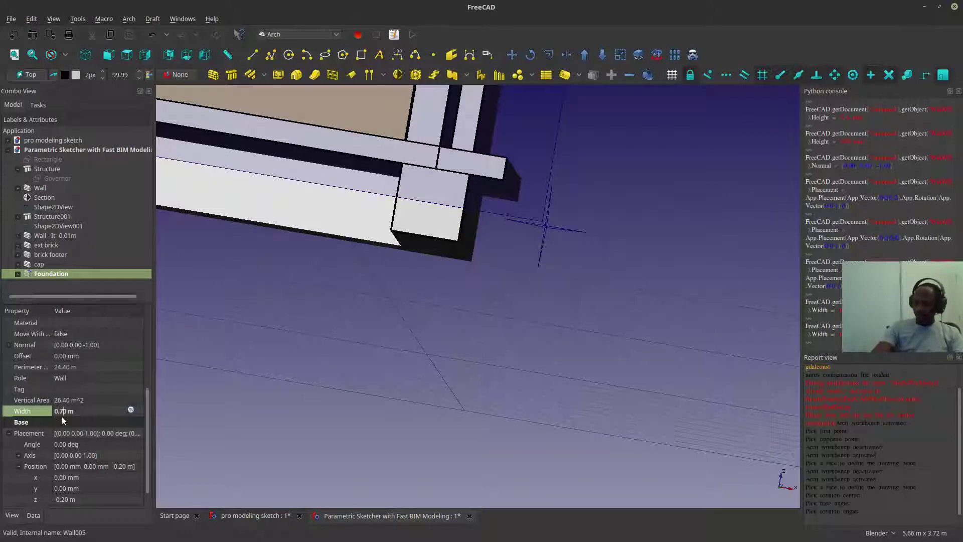
{"action": "scroll", "coordinate": [411, 251], "scroll_direction": "down", "scroll_amount": 3}
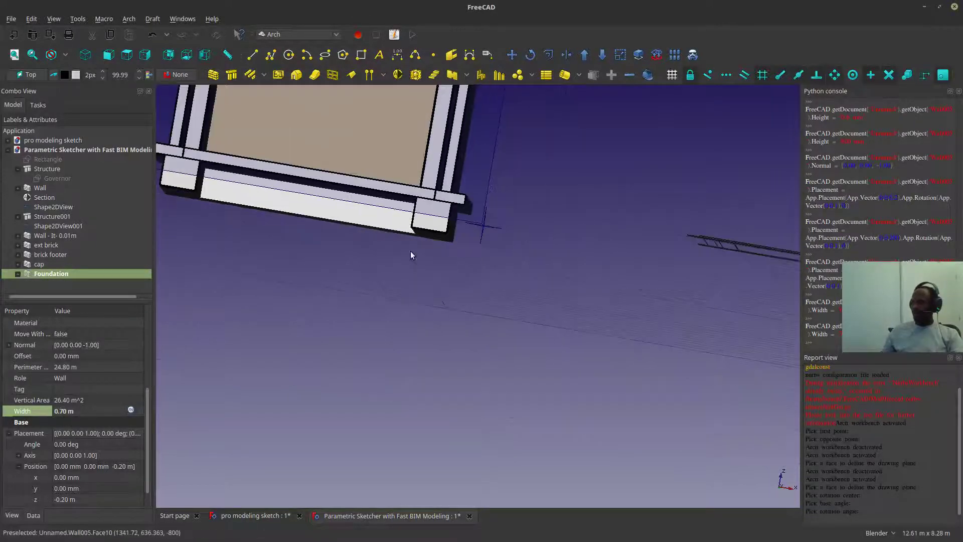
{"action": "middle_click_drag", "start_coordinate": [410, 251], "coordinate": [382, 272]}
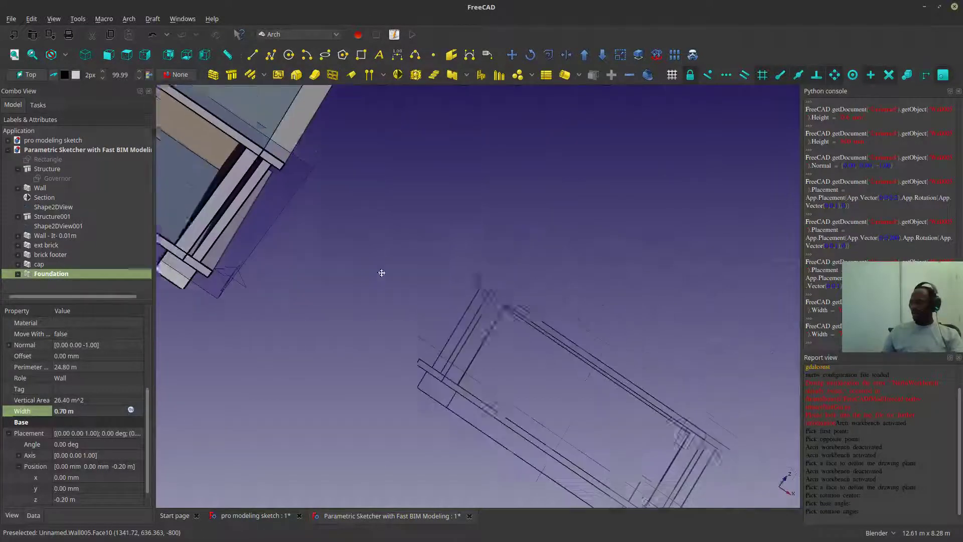
- Examine the 2D section drawing from above, checking the foundation, floor slab edges and the cap at the roof corner
{"action": "left_click", "coordinate": [128, 54]}
{"action": "scroll", "coordinate": [459, 464], "scroll_direction": "up", "scroll_amount": 2}
{"action": "middle_click_drag", "start_coordinate": [459, 465], "coordinate": [471, 416]}
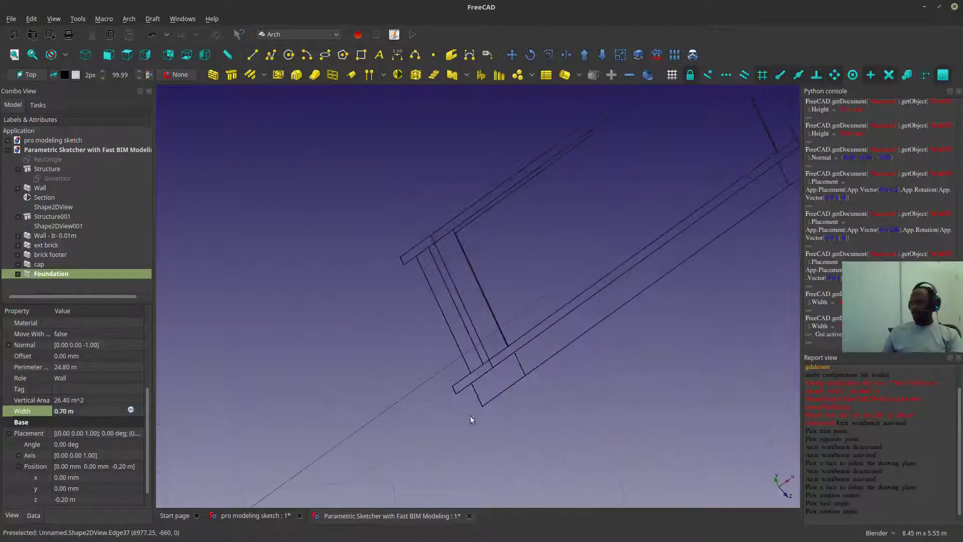
{"action": "left_click", "coordinate": [126, 54]}
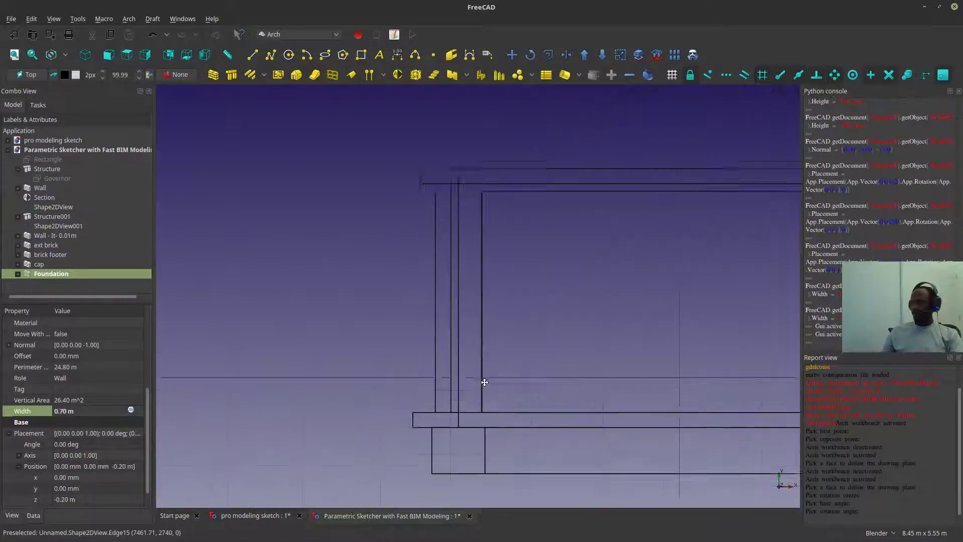
{"action": "middle_click_drag", "start_coordinate": [484, 381], "coordinate": [443, 312], "text": "shift"}
{"action": "scroll", "coordinate": [463, 346], "scroll_direction": "up", "scroll_amount": 5}
{"action": "scroll", "coordinate": [442, 312], "scroll_direction": "down", "scroll_amount": 2}
{"action": "scroll", "coordinate": [442, 308], "scroll_direction": "down", "scroll_amount": 8}
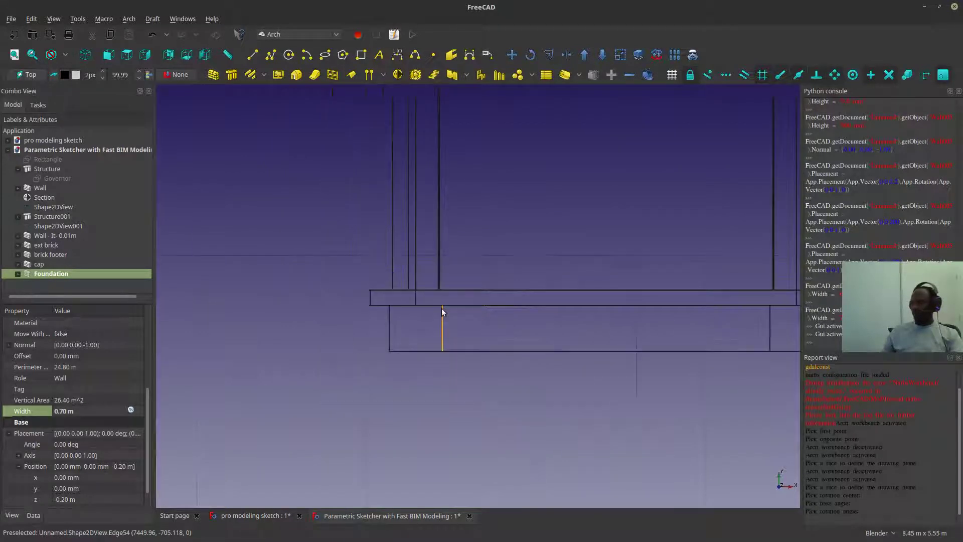
{"action": "middle_click_drag", "start_coordinate": [460, 244], "coordinate": [459, 295], "text": "shift"}
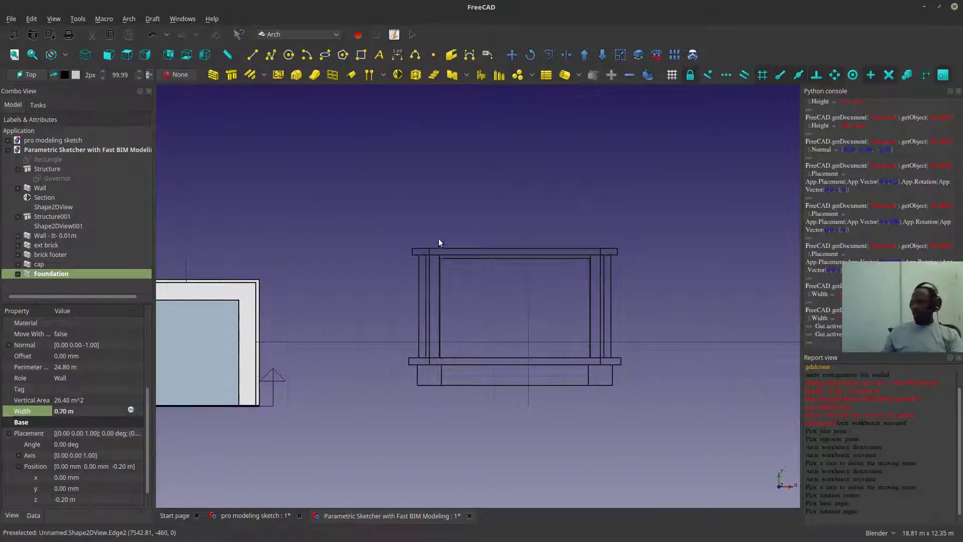
{"action": "scroll", "coordinate": [435, 247], "scroll_direction": "up", "scroll_amount": 4}
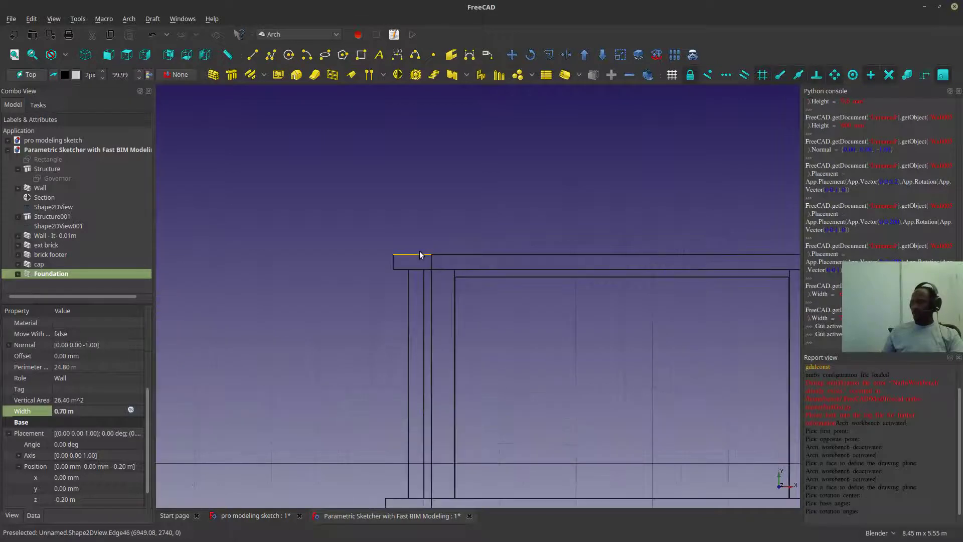
{"action": "scroll", "coordinate": [419, 254], "scroll_direction": "up", "scroll_amount": 2}
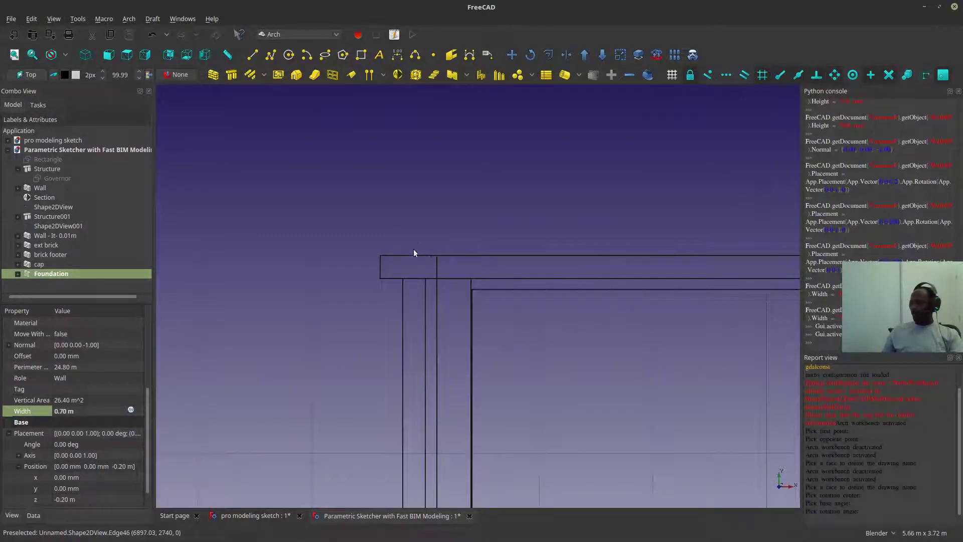
{"action": "scroll", "coordinate": [418, 250], "scroll_direction": "down", "scroll_amount": 4}
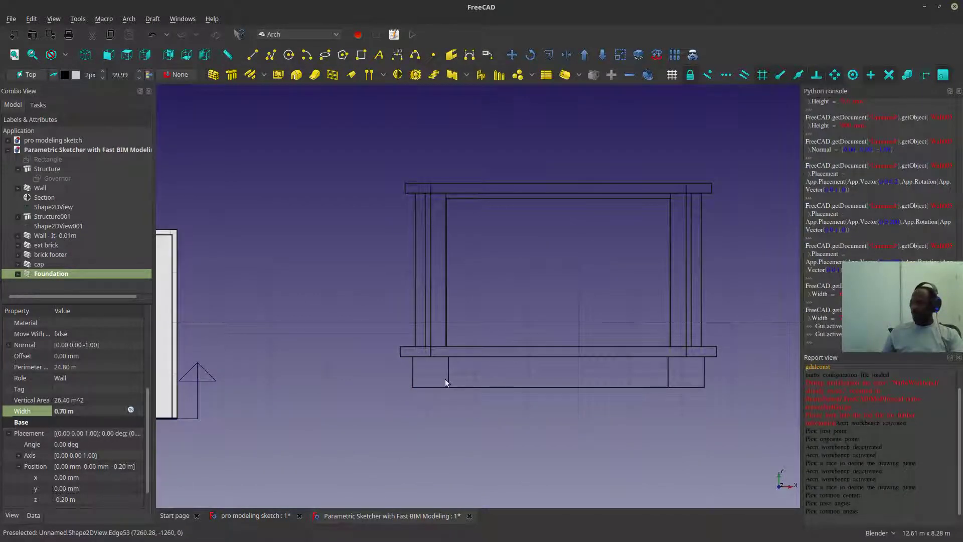
{"action": "scroll", "coordinate": [439, 391], "scroll_direction": "down", "scroll_amount": 2}
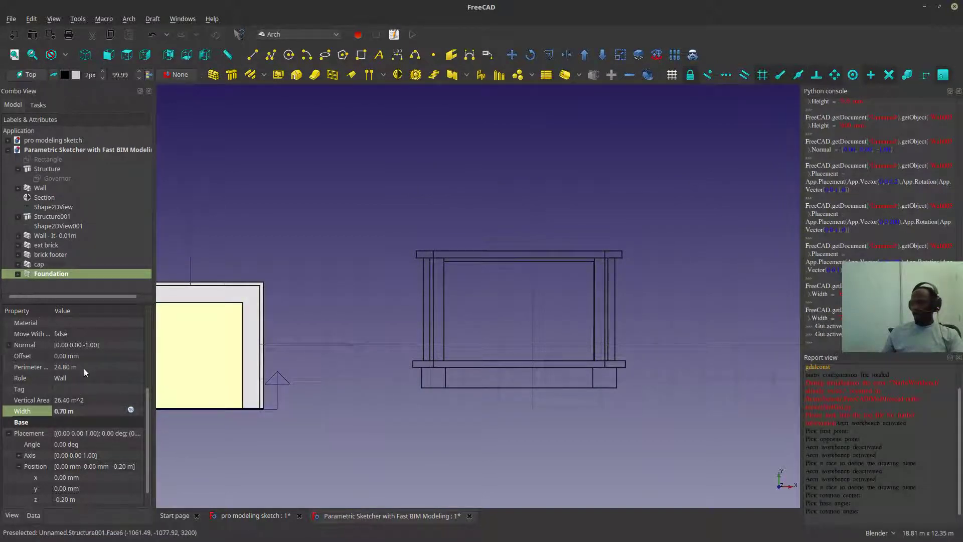
- Create a new wall from the Governor sketch and rename it "roof decor"
{"action": "left_click", "coordinate": [57, 178]}
{"action": "left_click", "coordinate": [216, 75]}
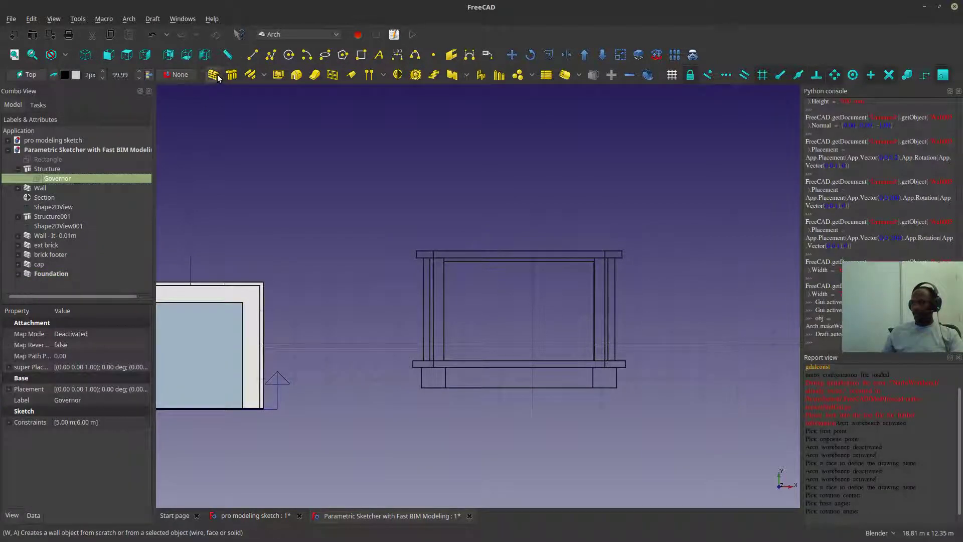
{"action": "left_click", "coordinate": [50, 284]}
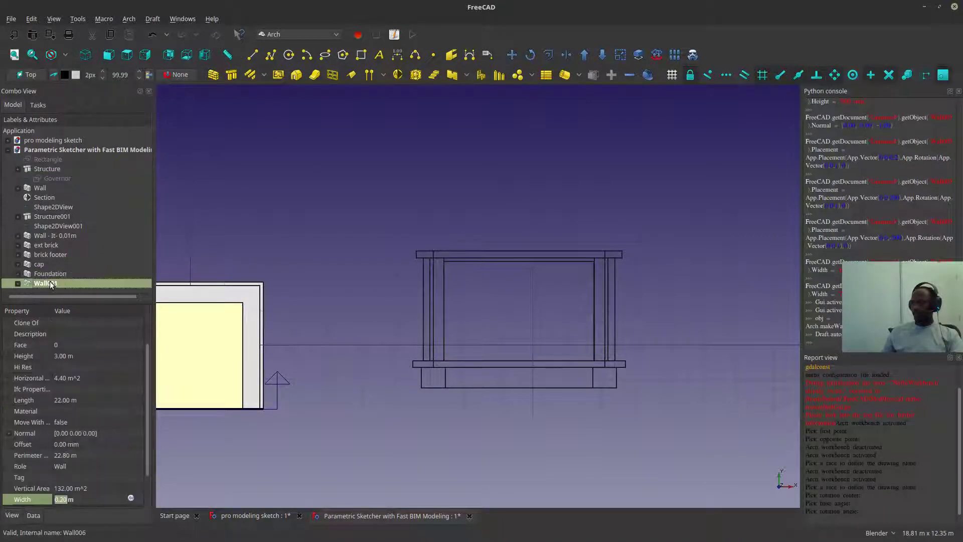
{"action": "right_click", "coordinate": [51, 285]}
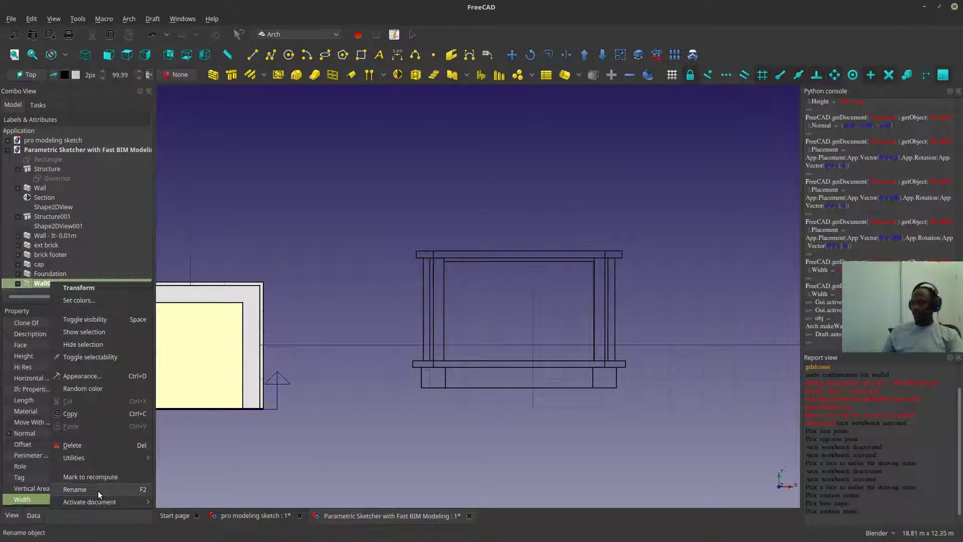
{"action": "left_click", "coordinate": [69, 488]}
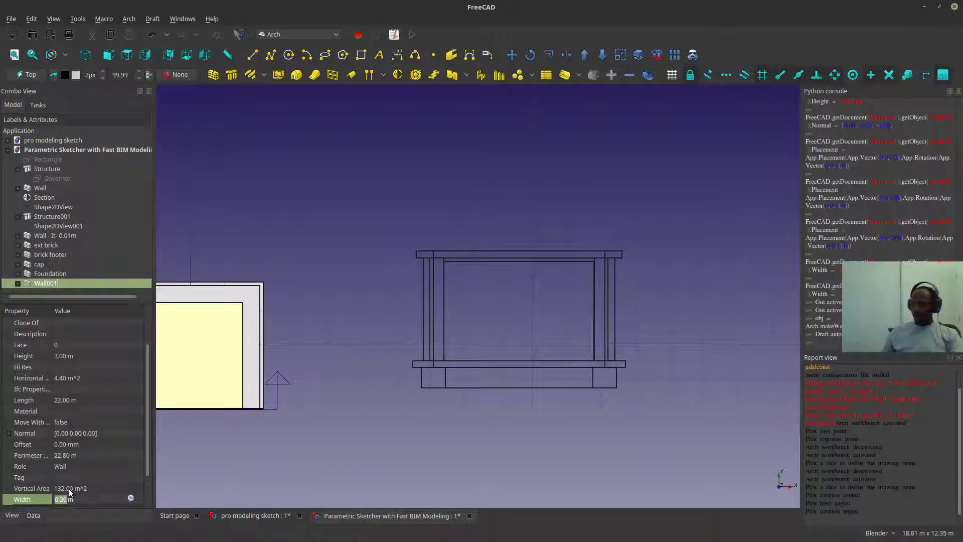
{"action": "key", "text": "Return"}
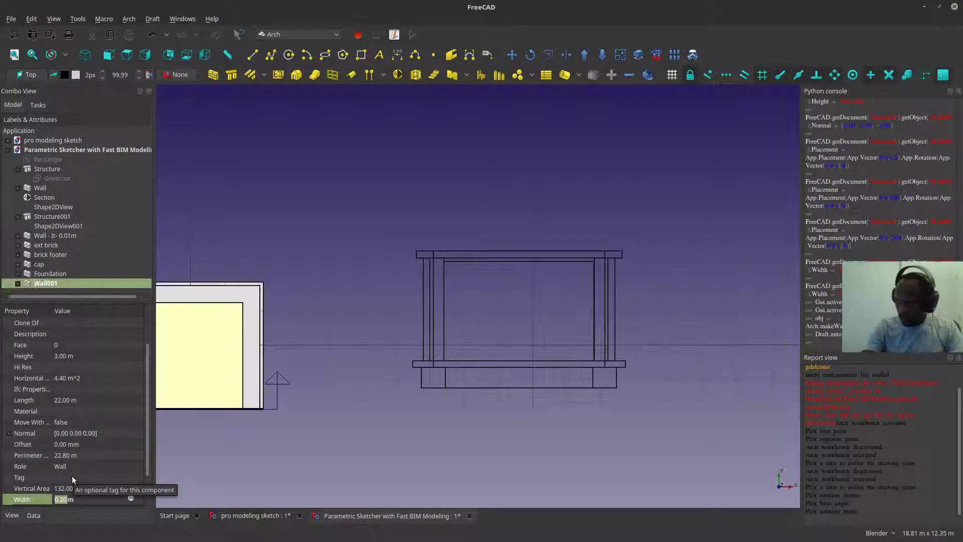
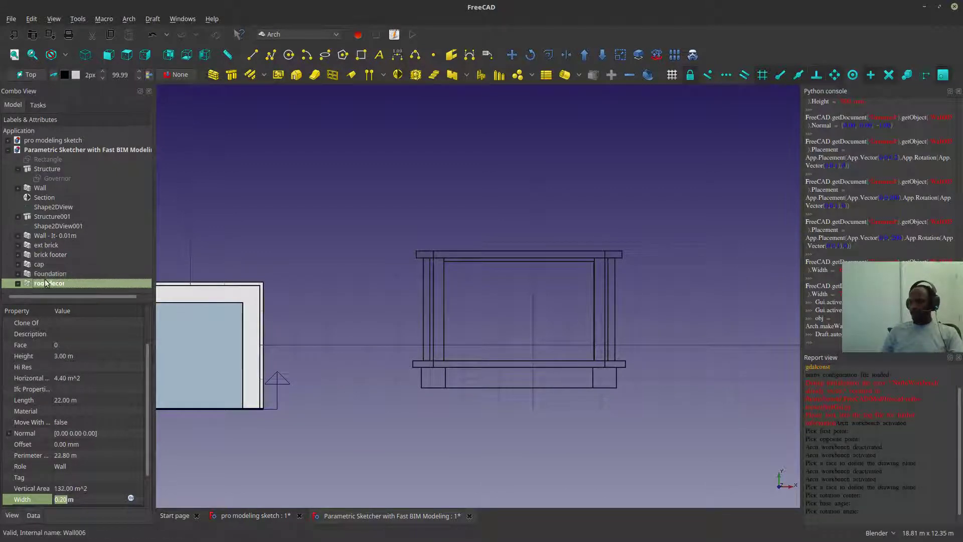
- Add the roof decor wall to the Section plane's objects so it is included in the section drawing
{"action": "left_click", "coordinate": [38, 199], "text": "ctrl"}
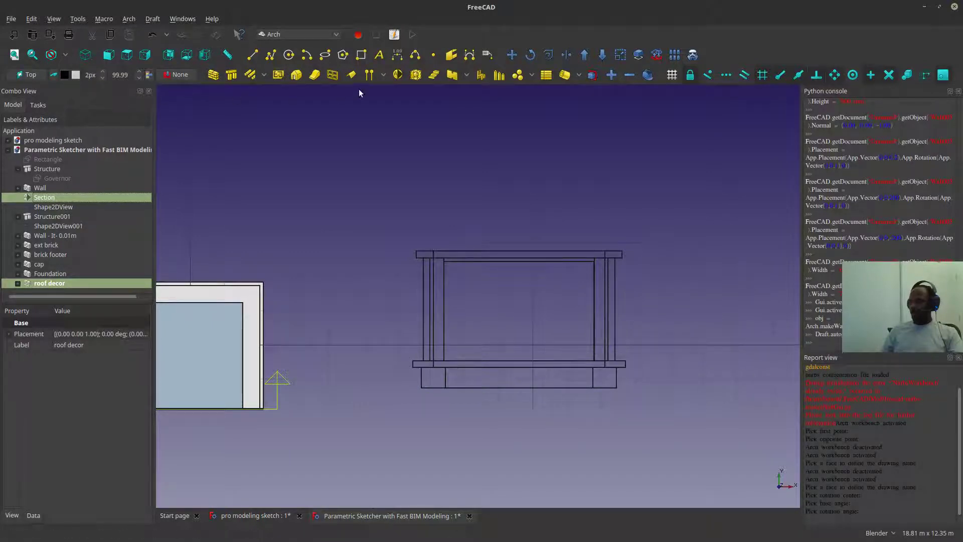
{"action": "middle_click_drag", "start_coordinate": [326, 279], "coordinate": [556, 391]}
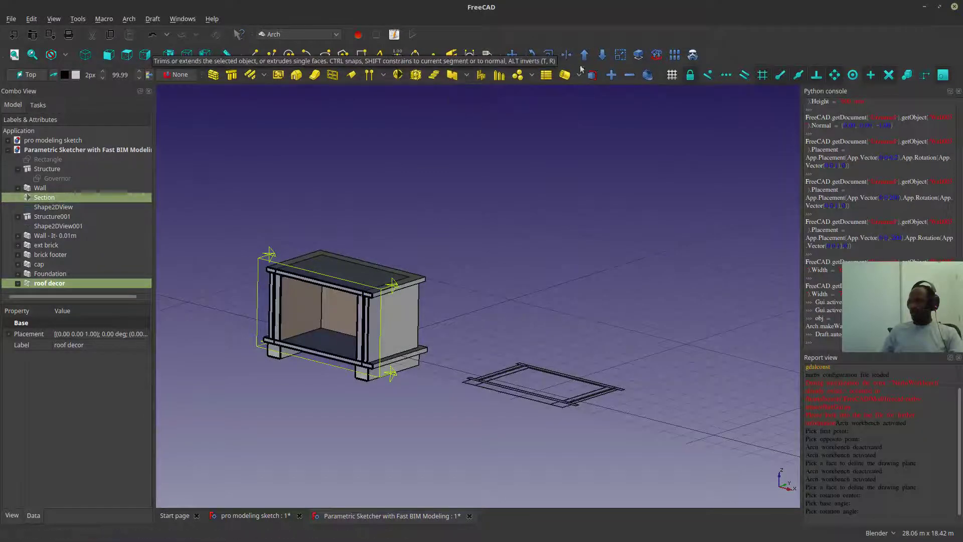
{"action": "left_click", "coordinate": [611, 75]}
{"action": "middle_click_drag", "start_coordinate": [345, 245], "coordinate": [192, 263]}
- Set the height of the roof decor wall to 0.10 m and check its outline in the section drawing
{"action": "left_click", "coordinate": [37, 276]}
{"action": "left_click", "coordinate": [37, 285]}
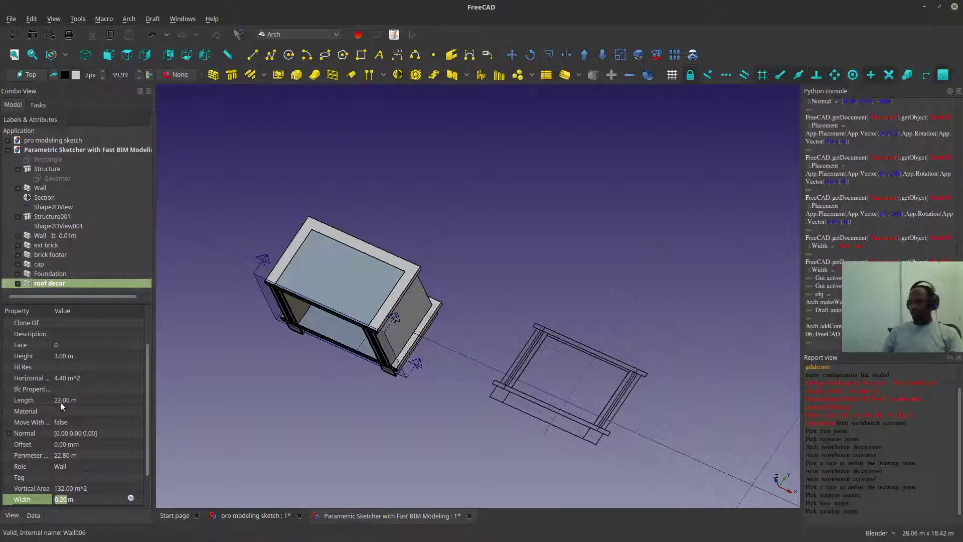
{"action": "left_click", "coordinate": [48, 357]}
{"action": "type", "text": "0"}
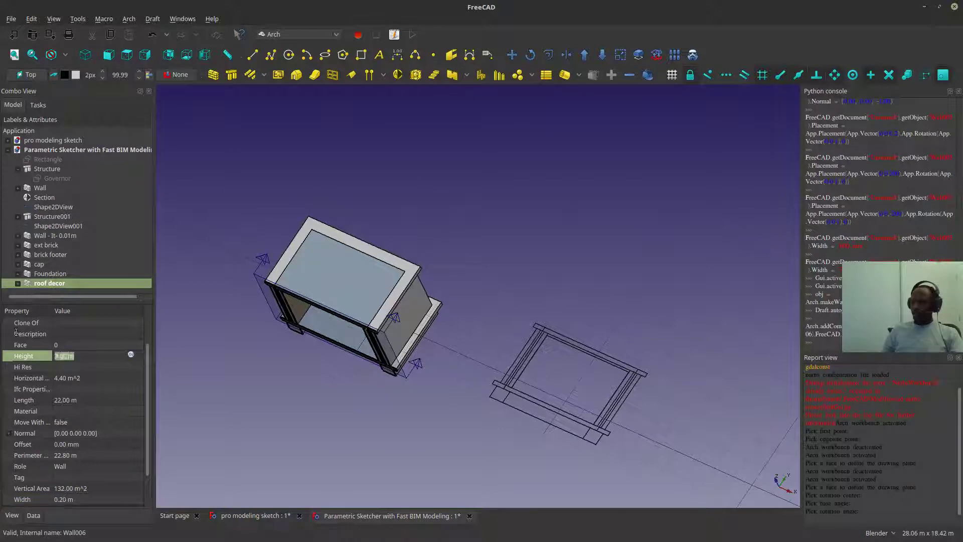
{"action": "type", "text": ".10m"}
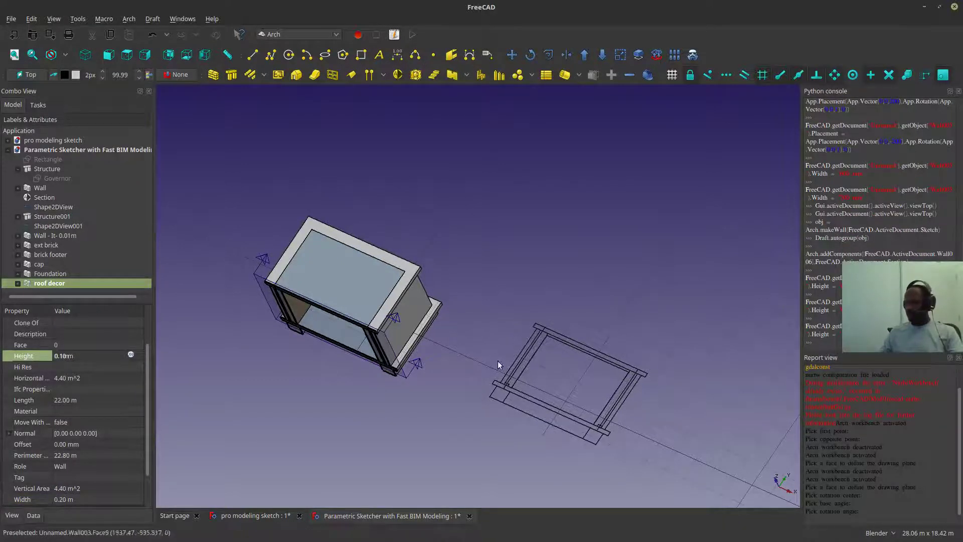
{"action": "scroll", "coordinate": [517, 382], "scroll_direction": "up", "scroll_amount": 5}
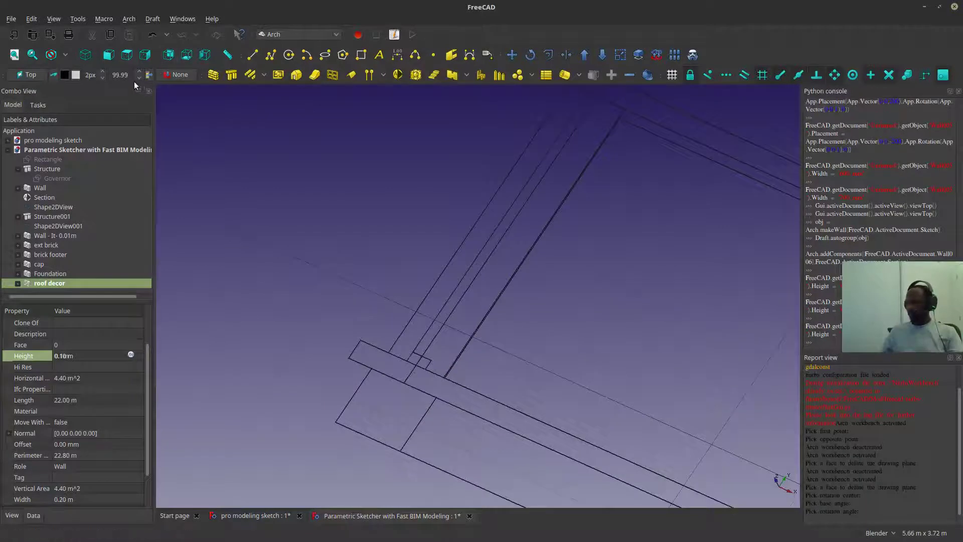
{"action": "left_click", "coordinate": [127, 55]}
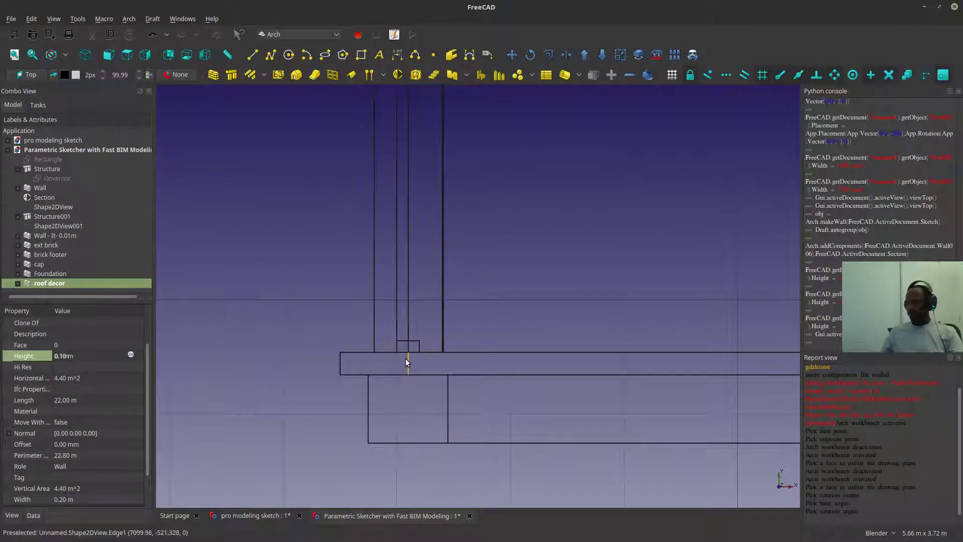
{"action": "scroll", "coordinate": [416, 374], "scroll_direction": "down", "scroll_amount": 4}
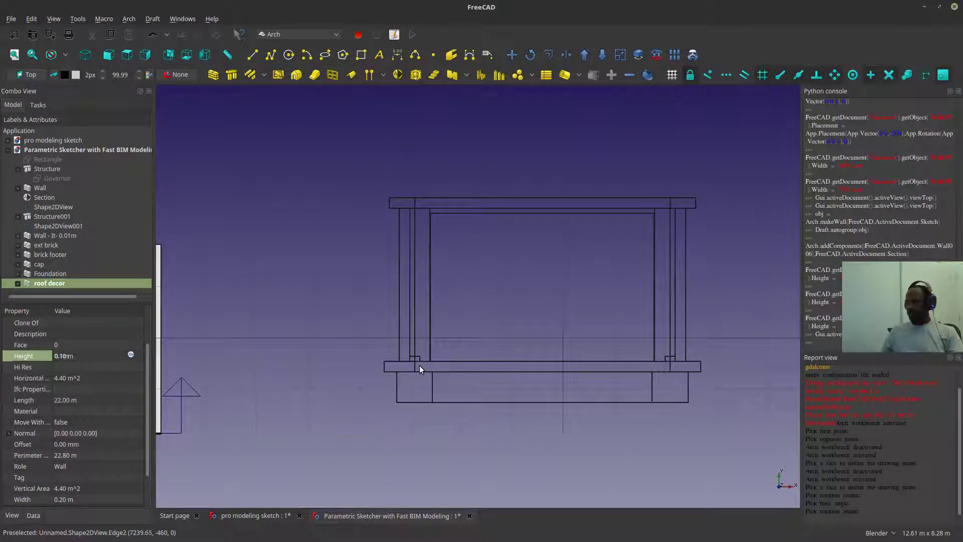
{"action": "scroll", "coordinate": [419, 365], "scroll_direction": "up", "scroll_amount": 4}
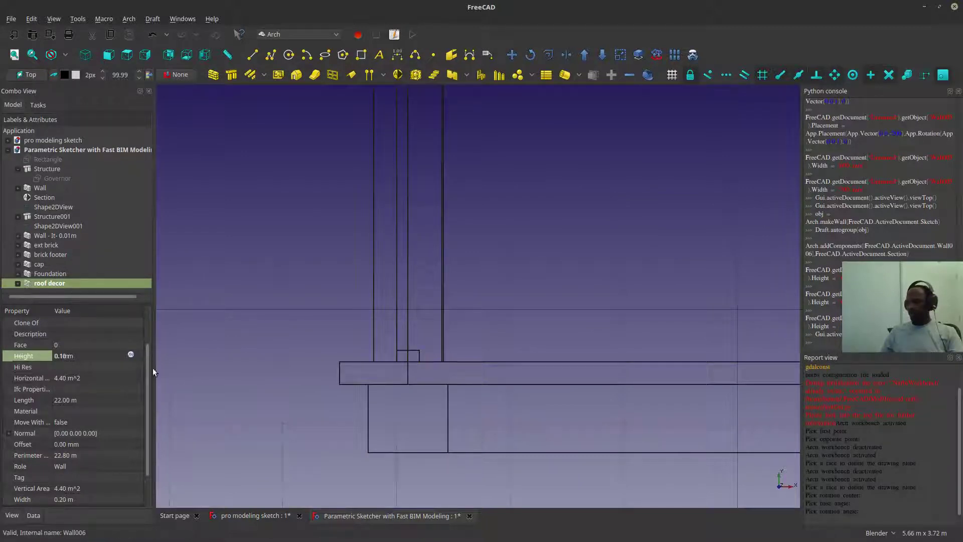
- Set the z position of the roof decor wall's placement to 3.20 m to raise it onto the roof slab
{"action": "scroll", "coordinate": [420, 390], "scroll_direction": "down", "scroll_amount": 3}
{"action": "scroll", "coordinate": [415, 312], "scroll_direction": "up", "scroll_amount": 4}
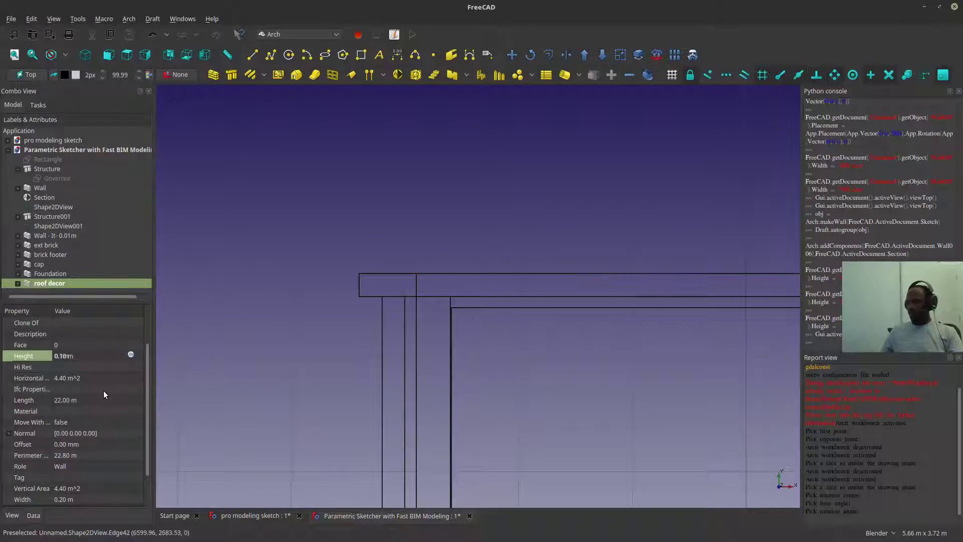
{"action": "scroll", "coordinate": [146, 378], "scroll_direction": "down", "scroll_amount": 1}
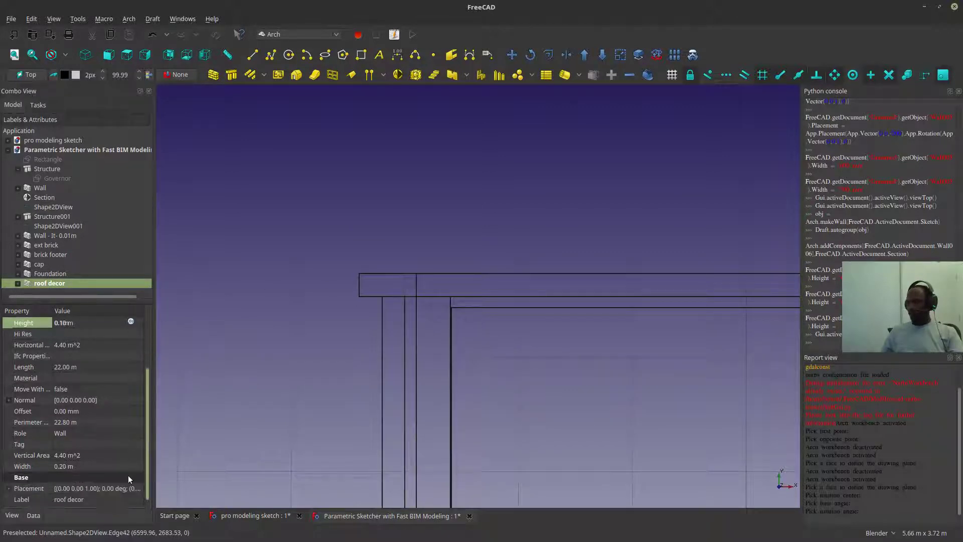
{"action": "left_click", "coordinate": [62, 468]}
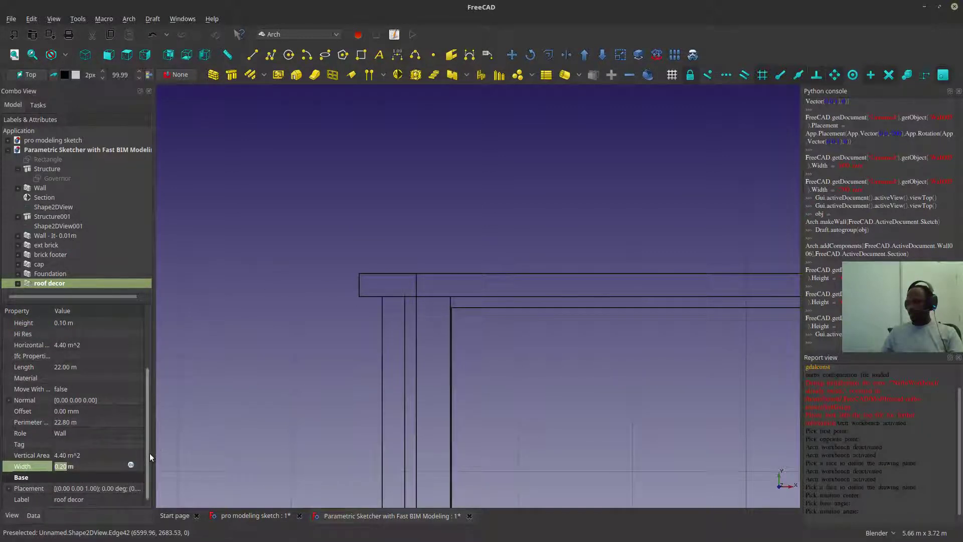
{"action": "left_click", "coordinate": [50, 468]}
{"action": "scroll", "coordinate": [144, 486], "scroll_direction": "down", "scroll_amount": 1}
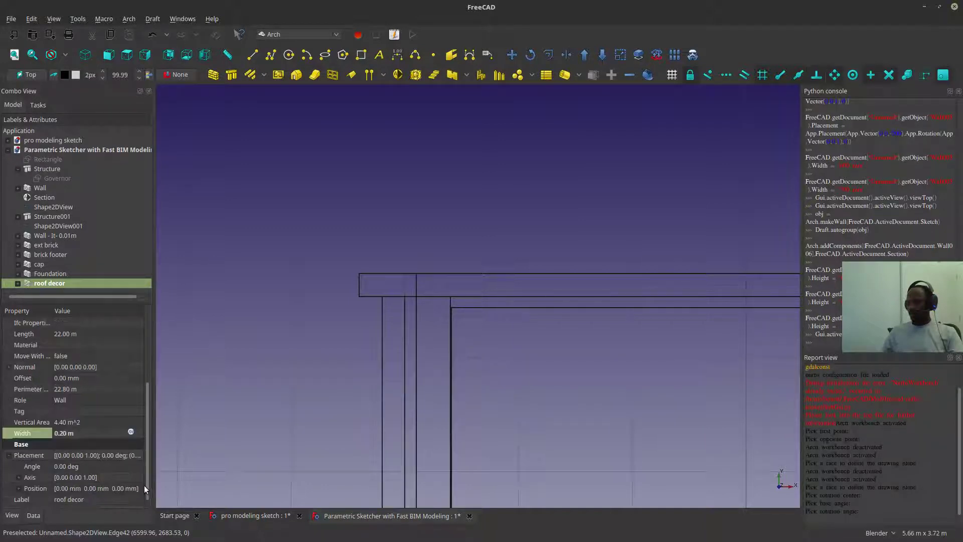
{"action": "scroll", "coordinate": [146, 491], "scroll_direction": "down", "scroll_amount": 1}
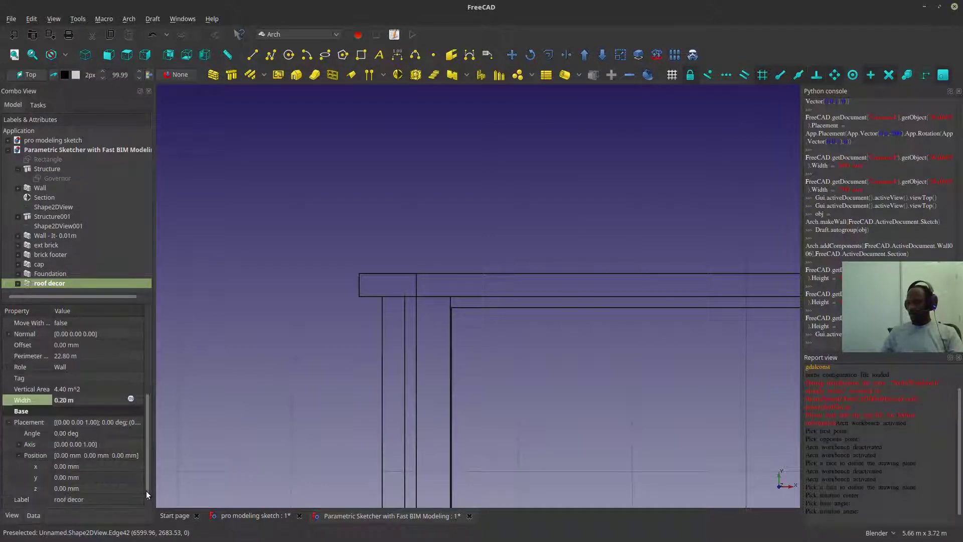
{"action": "left_click", "coordinate": [66, 487]}
{"action": "type", "text": "3"}
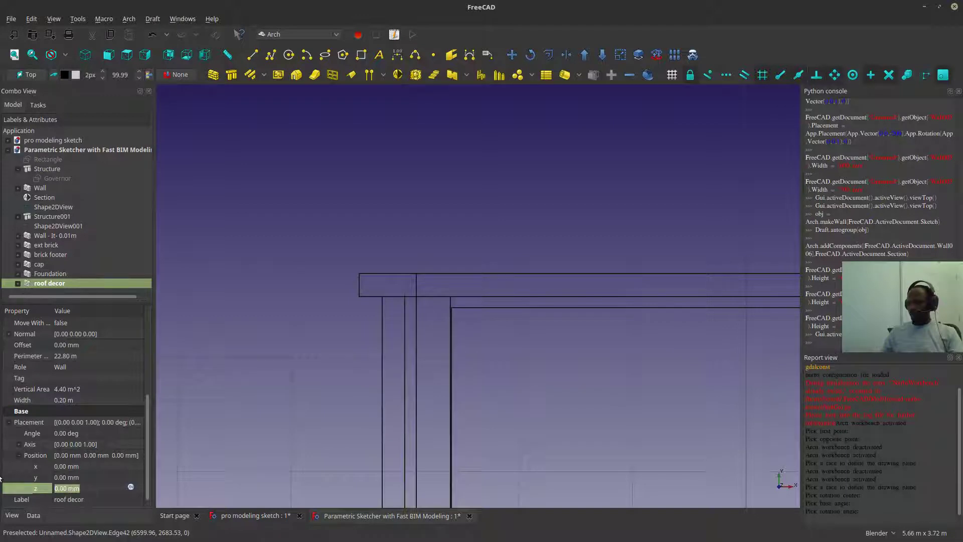
{"action": "type", "text": "200"}
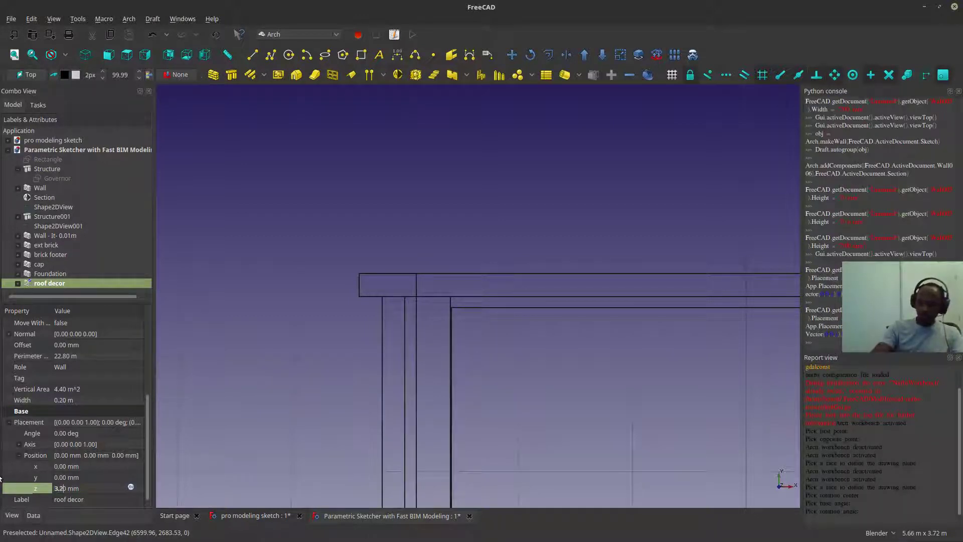
{"action": "key", "text": "Return"}
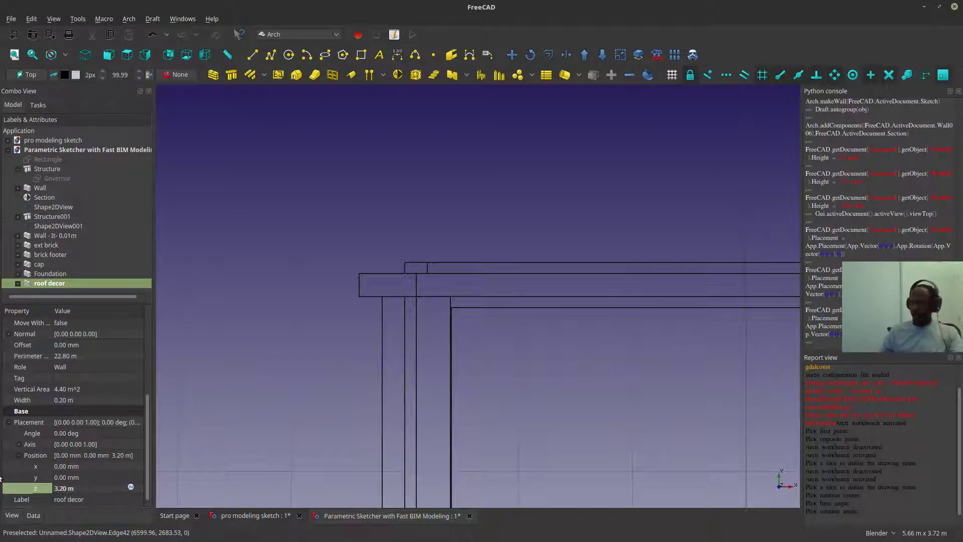
- Set the width of the roof decor wall to 0.50 m
{"action": "scroll", "coordinate": [421, 269], "scroll_direction": "up", "scroll_amount": 2}
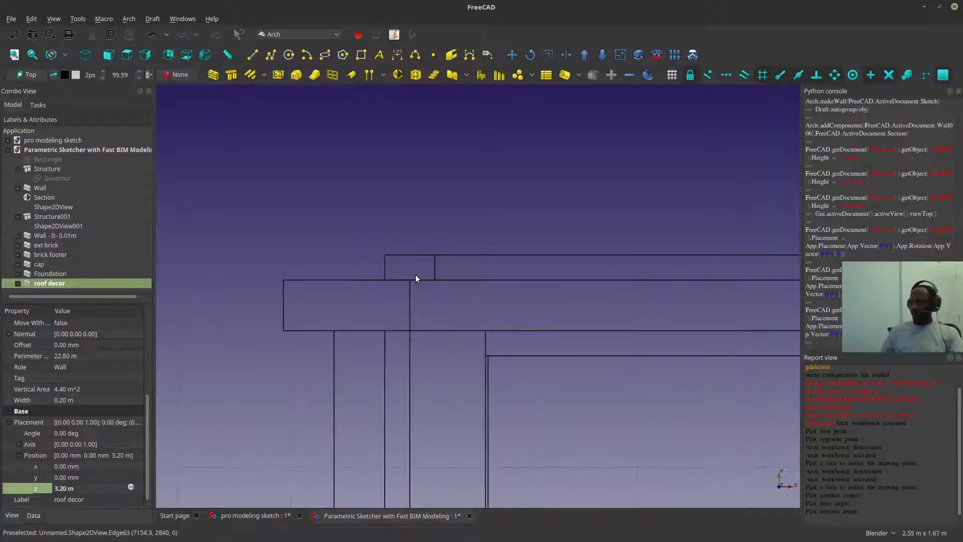
{"action": "scroll", "coordinate": [416, 275], "scroll_direction": "up", "scroll_amount": 4}
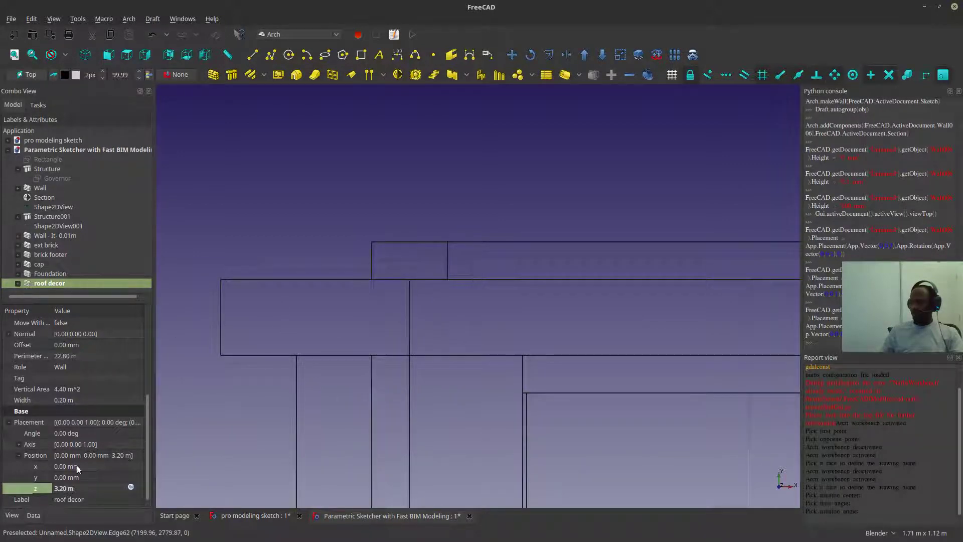
{"action": "left_click", "coordinate": [63, 401]}
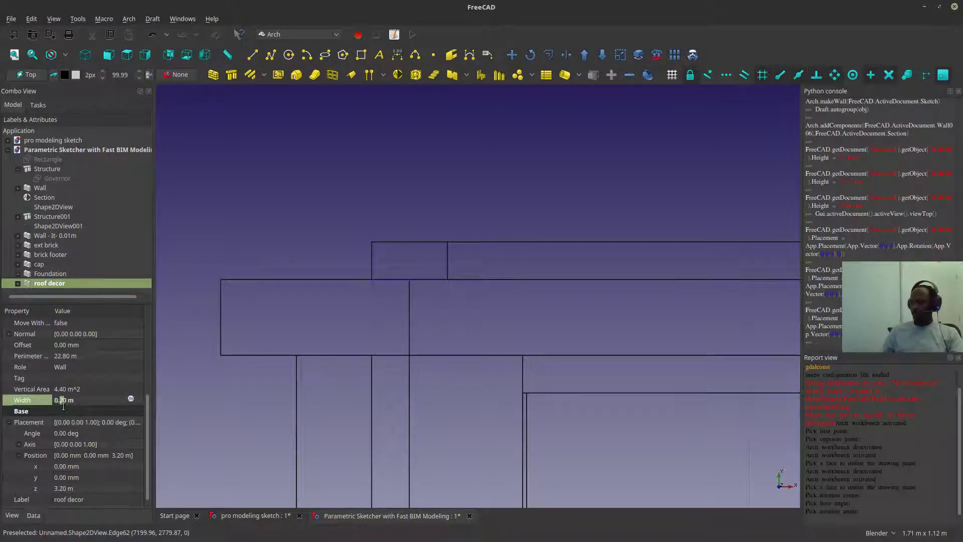
{"action": "type", "text": "5"}
{"action": "key", "text": "Return"}
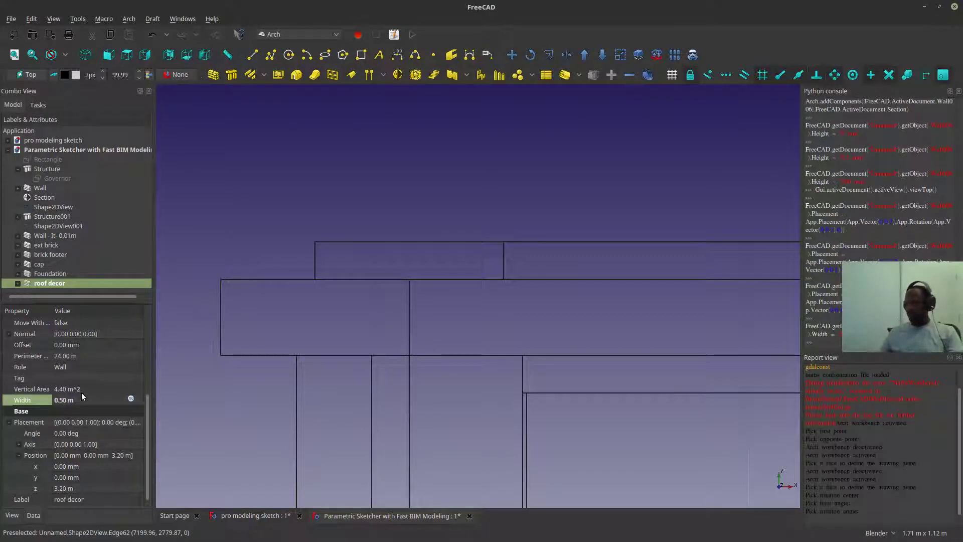
- Set the shape colour of the ext brick wall to the brown-orange custom colour (RGB 170, 85, 0)
{"action": "scroll", "coordinate": [323, 297], "scroll_direction": "down", "scroll_amount": 2}
{"action": "middle_click_drag", "start_coordinate": [322, 299], "coordinate": [544, 317]}
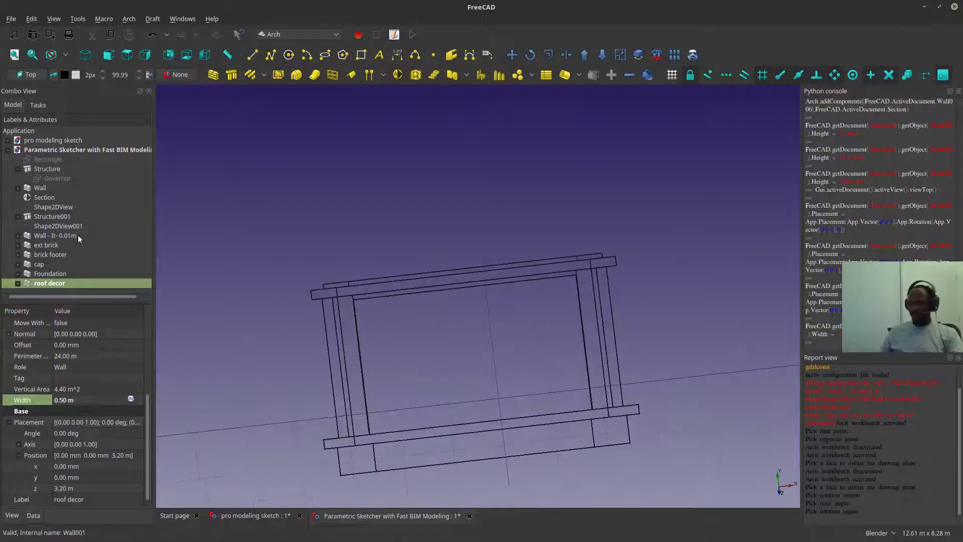
{"action": "scroll", "coordinate": [503, 254], "scroll_direction": "down", "scroll_amount": 5}
{"action": "mouse_move", "coordinate": [421, 321]}
{"action": "middle_mouse_down"}
{"action": "mouse_move", "coordinate": [402, 365]}
{"action": "mouse_move", "coordinate": [468, 288]}
{"action": "mouse_move", "coordinate": [602, 293]}
{"action": "mouse_move", "coordinate": [602, 260]}
{"action": "middle_mouse_up"}
{"action": "scroll", "coordinate": [467, 288], "scroll_direction": "up", "scroll_amount": 5}
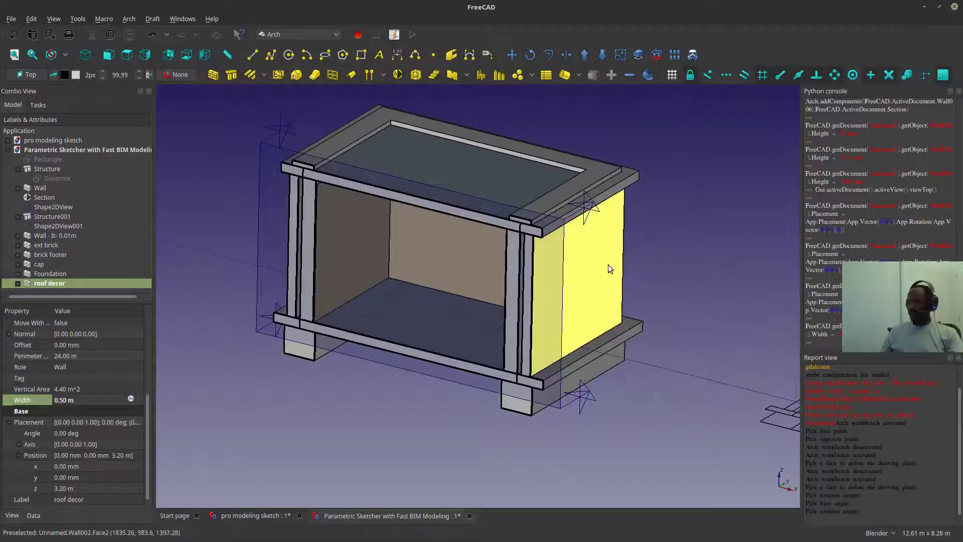
{"action": "left_click", "coordinate": [608, 264]}
{"action": "left_click", "coordinate": [12, 515]}
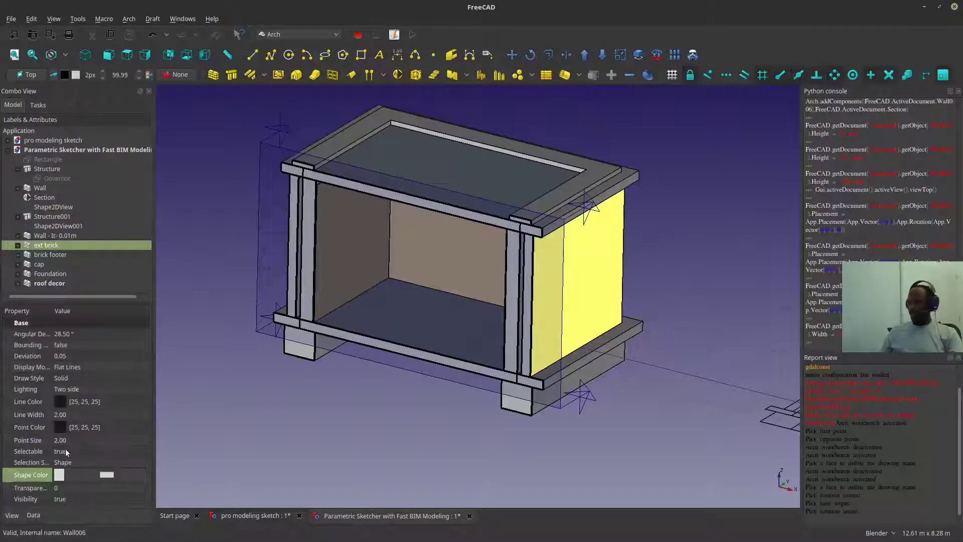
{"action": "left_click", "coordinate": [103, 475]}
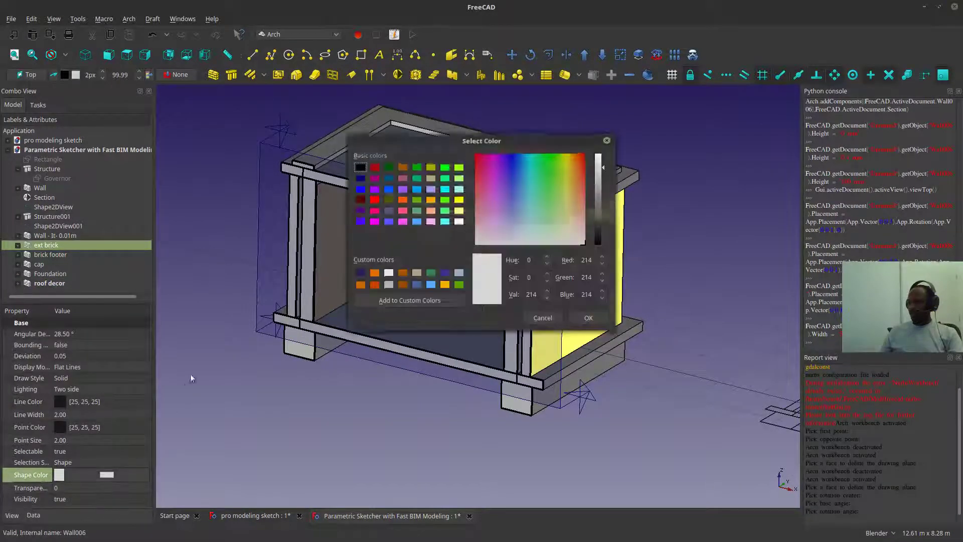
{"action": "left_click", "coordinate": [406, 277]}
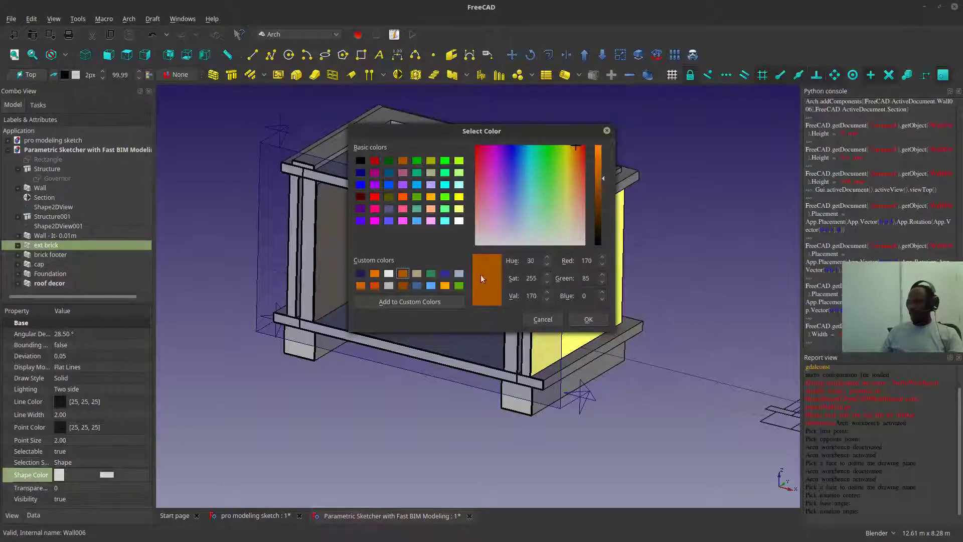
{"action": "left_click", "coordinate": [588, 319]}
{"action": "middle_click_drag", "start_coordinate": [574, 357], "coordinate": [562, 347]}
{"action": "left_click", "coordinate": [685, 251]}
{"action": "middle_click_drag", "start_coordinate": [685, 252], "coordinate": [652, 251]}
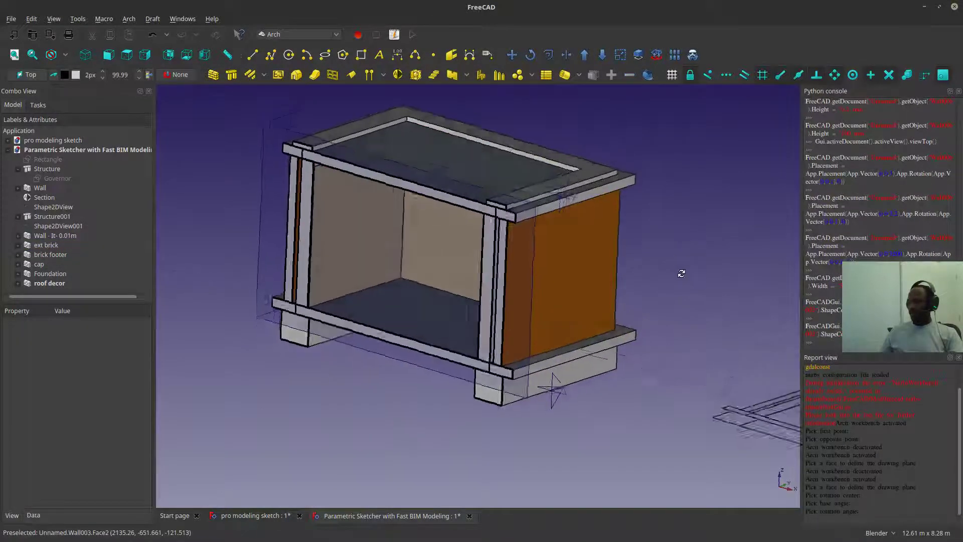
- Turn off the cut view of the Section plane so the whole building is displayed
{"action": "scroll", "coordinate": [652, 251], "scroll_direction": "down", "scroll_amount": 5}
{"action": "scroll", "coordinate": [652, 251], "scroll_direction": "up", "scroll_amount": 3}
{"action": "scroll", "coordinate": [680, 332], "scroll_direction": "up", "scroll_amount": 6}
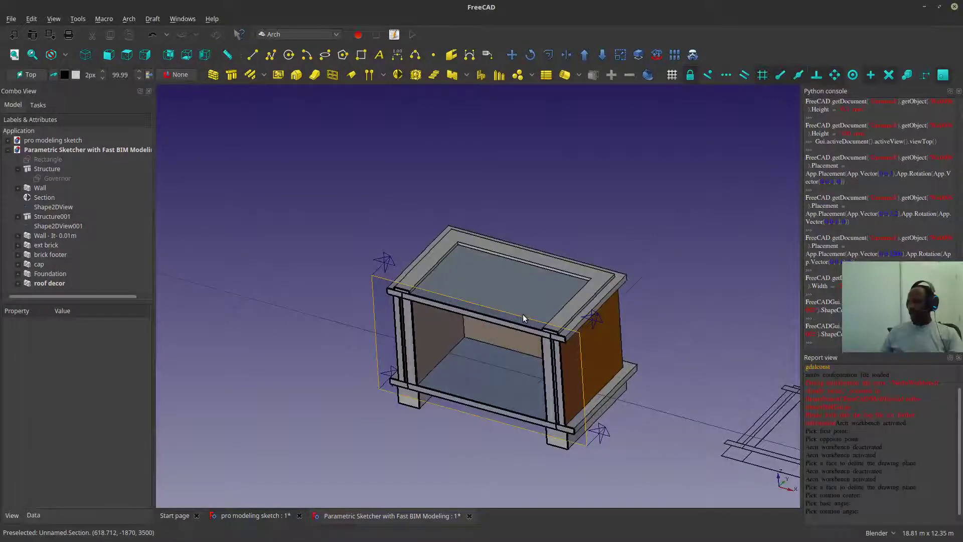
{"action": "scroll", "coordinate": [523, 314], "scroll_direction": "down", "scroll_amount": 3}
{"action": "middle_click_drag", "start_coordinate": [523, 314], "coordinate": [533, 307]}
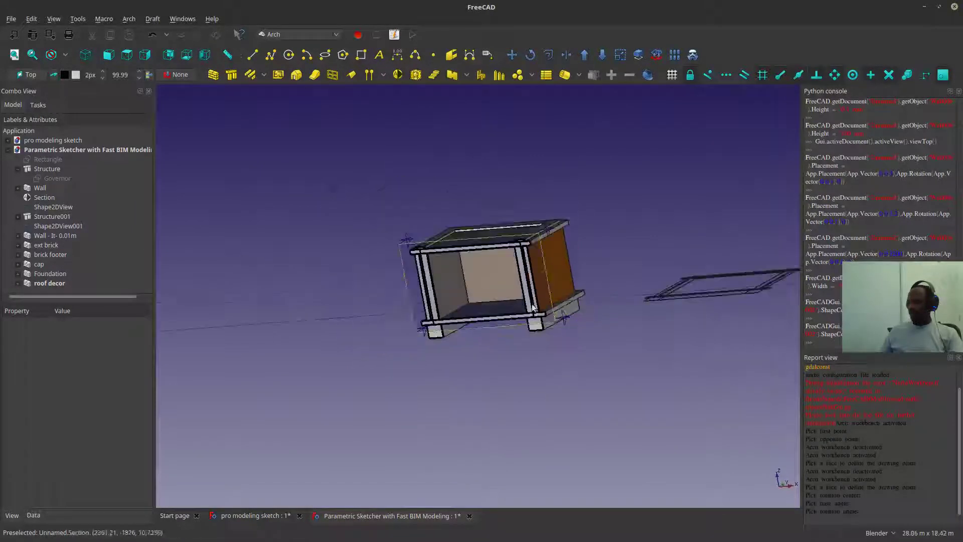
{"action": "left_click", "coordinate": [484, 237]}
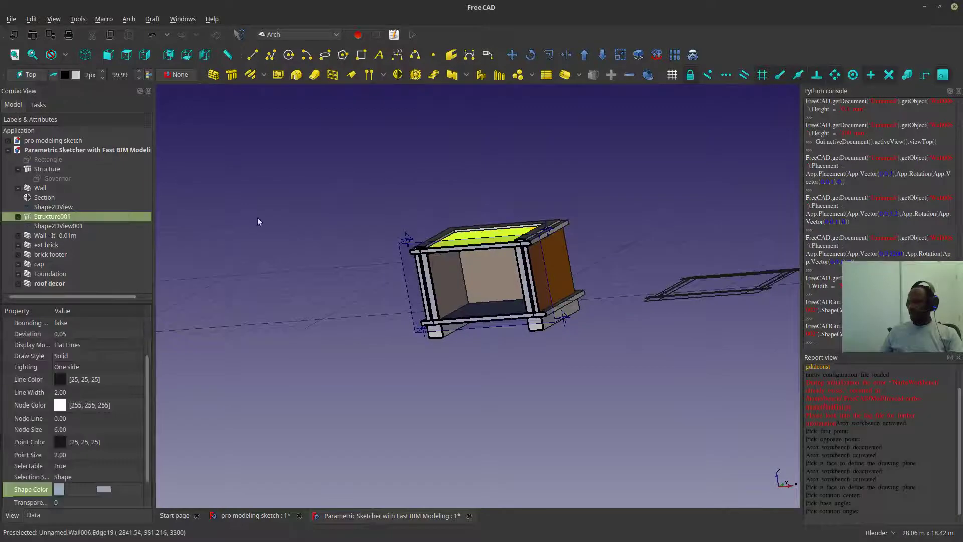
{"action": "left_click", "coordinate": [51, 198]}
{"action": "left_click", "coordinate": [87, 344]}
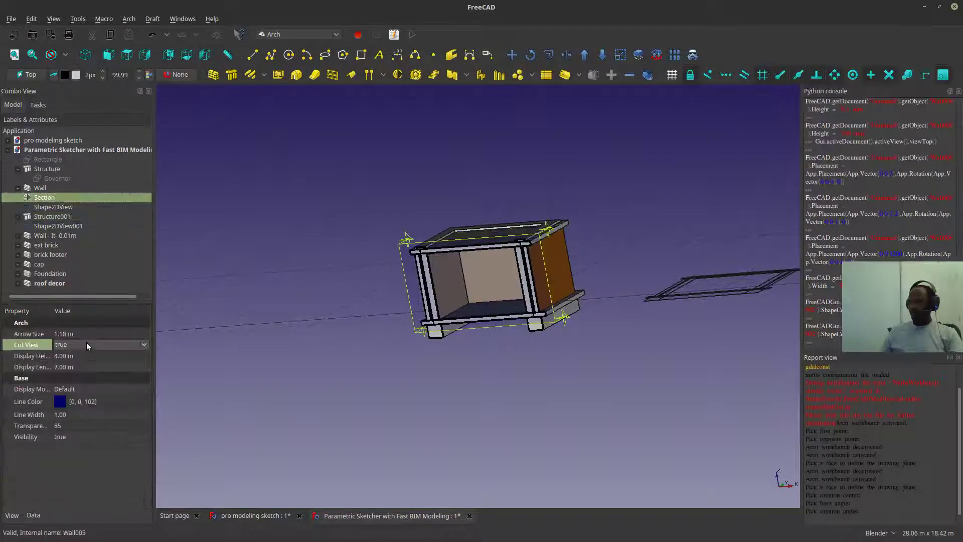
{"action": "left_click", "coordinate": [86, 344]}
{"action": "left_click", "coordinate": [78, 345]}
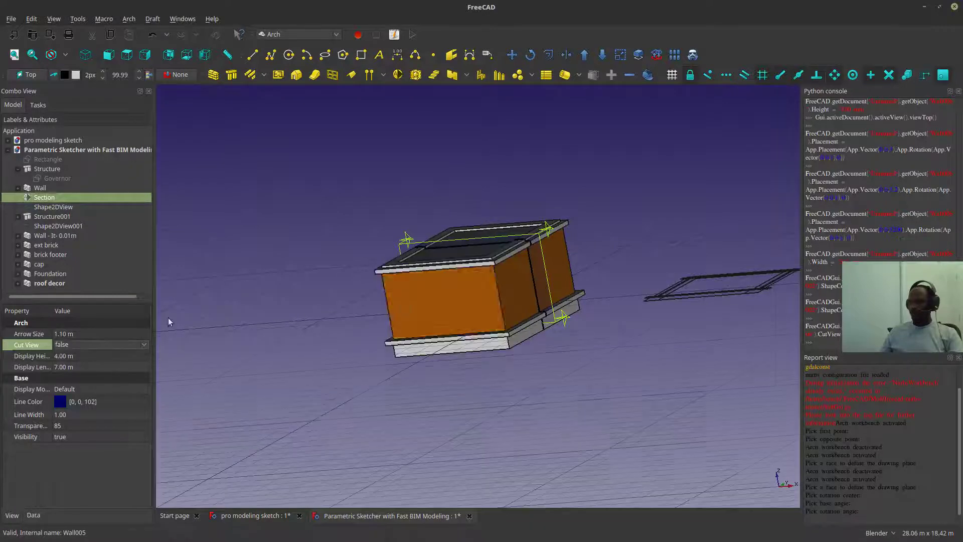
- Hide the Section plane in the 3D view
{"action": "middle_click_drag", "start_coordinate": [168, 318], "coordinate": [621, 267]}
{"action": "left_click", "coordinate": [621, 267]}
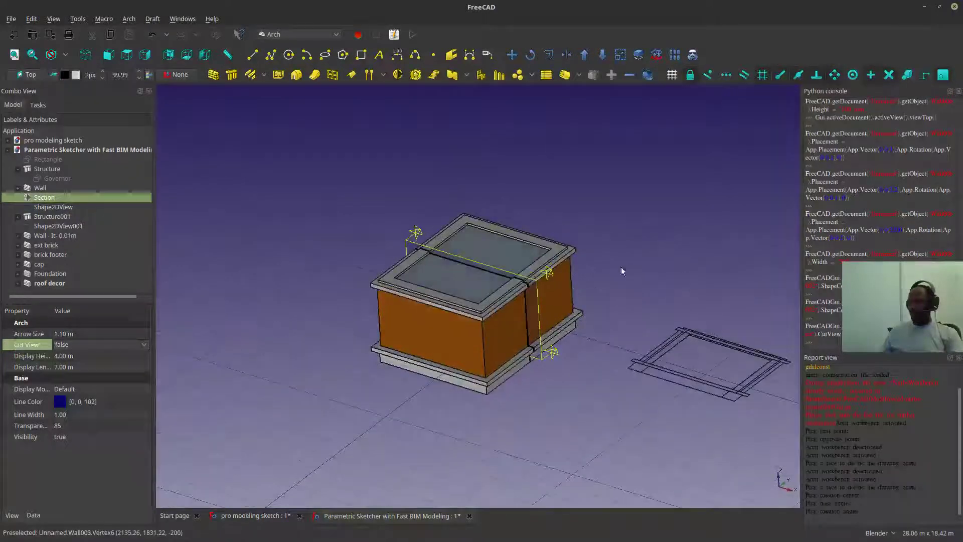
{"action": "left_click", "coordinate": [536, 291]}
{"action": "scroll", "coordinate": [544, 360], "scroll_direction": "down", "scroll_amount": 2}
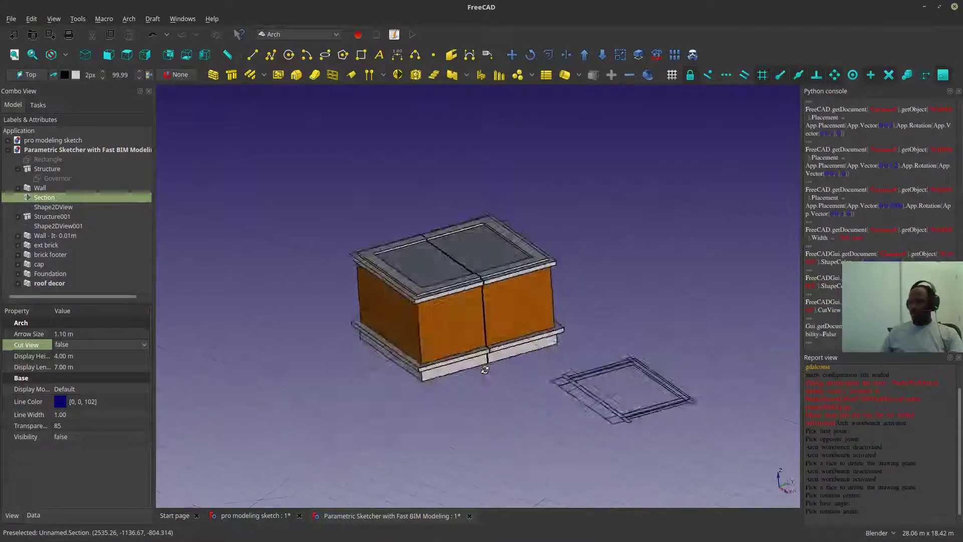
{"action": "key", "text": "space"}
{"action": "middle_click_drag", "start_coordinate": [449, 363], "coordinate": [567, 373]}
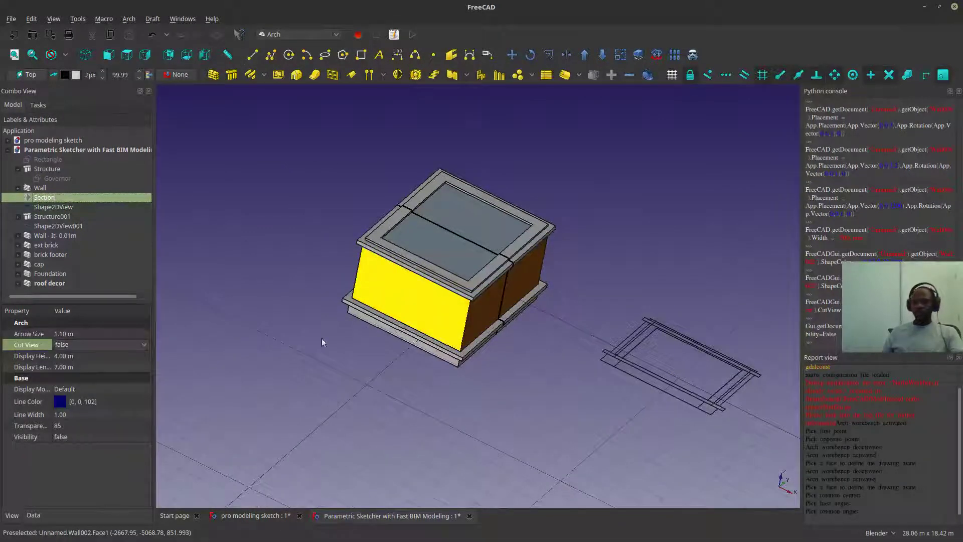
- Edit the Wall's Governor sketch, set the rectangle's horizontal dimension to 20 m, and close the sketch
{"action": "left_click", "coordinate": [19, 169]}
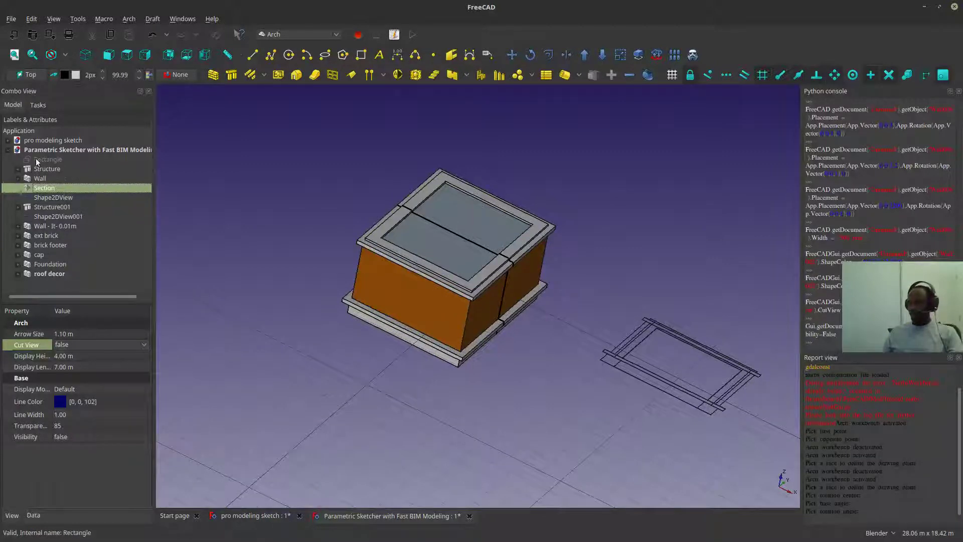
{"action": "left_click", "coordinate": [19, 179]}
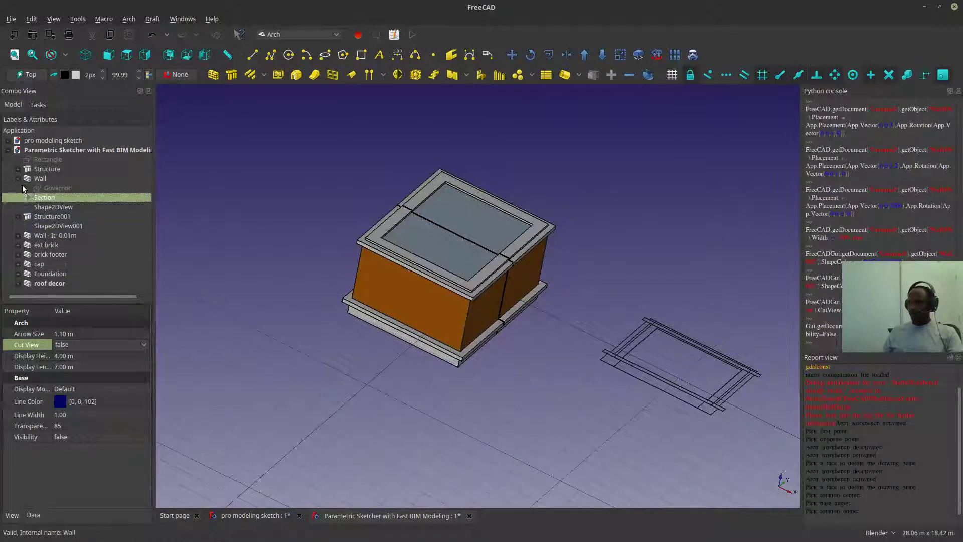
{"action": "double_click", "coordinate": [68, 188]}
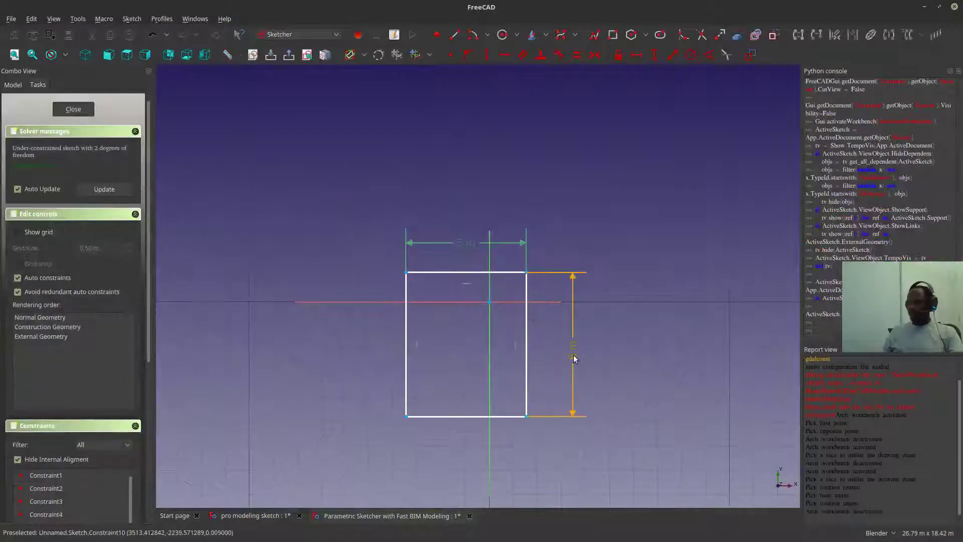
{"action": "double_click", "coordinate": [465, 244]}
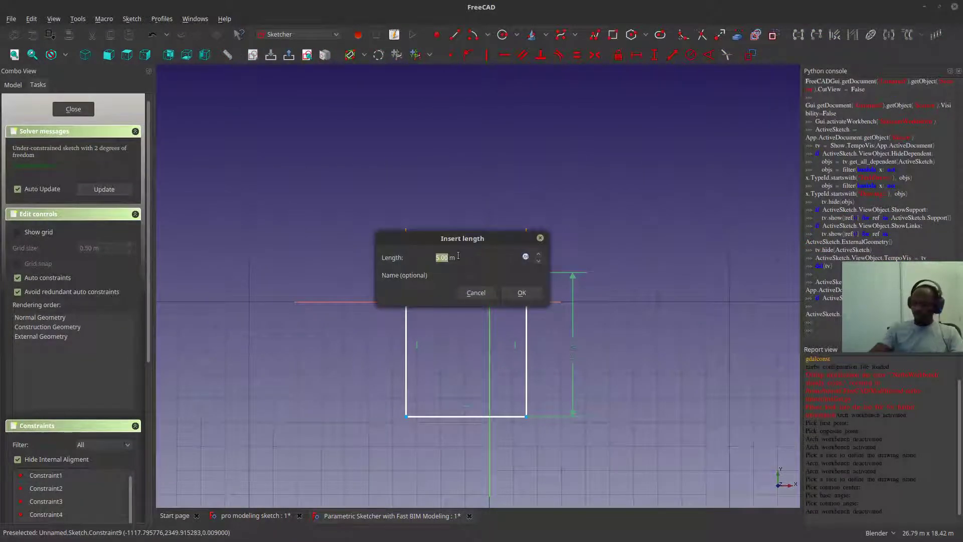
{"action": "type", "text": "20"}
{"action": "key", "text": "Return"}
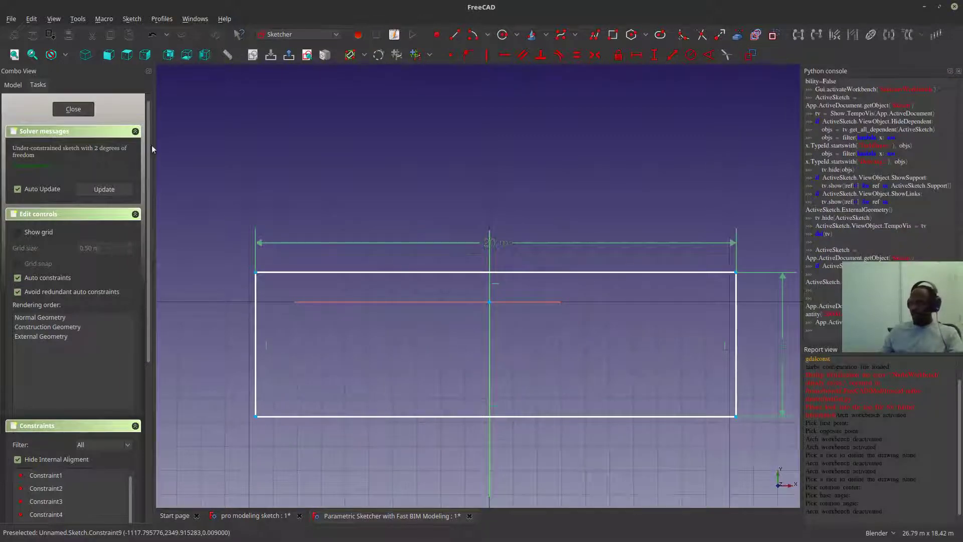
{"action": "left_click", "coordinate": [72, 109]}
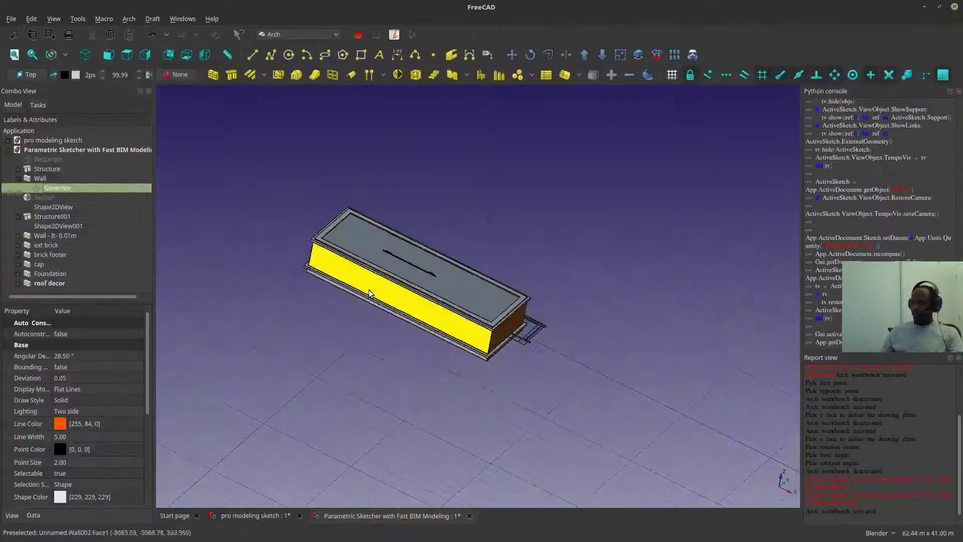
- Set the y position of the 2D section drawing's placement to 3.54 m to move it clear of the lengthened building
{"action": "scroll", "coordinate": [421, 274], "scroll_direction": "down", "scroll_amount": 2}
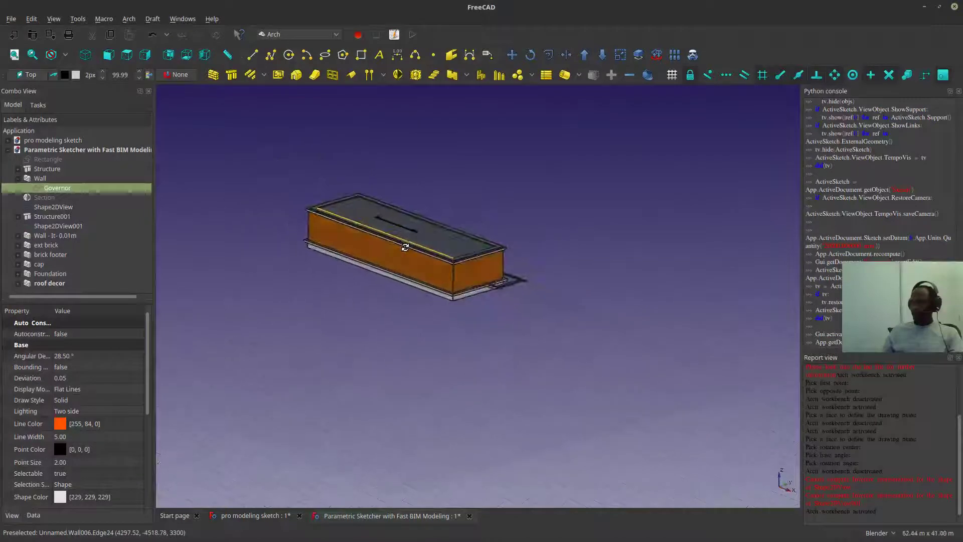
{"action": "scroll", "coordinate": [416, 300], "scroll_direction": "up", "scroll_amount": 5}
{"action": "scroll", "coordinate": [417, 299], "scroll_direction": "down", "scroll_amount": 3}
{"action": "middle_click_drag", "start_coordinate": [416, 301], "coordinate": [431, 328]}
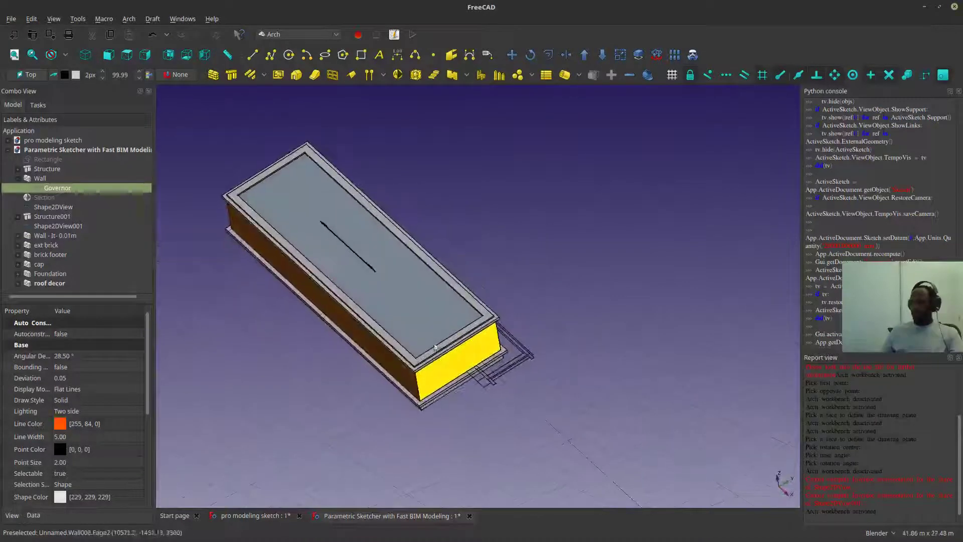
{"action": "left_click", "coordinate": [493, 377]}
{"action": "left_click", "coordinate": [47, 517]}
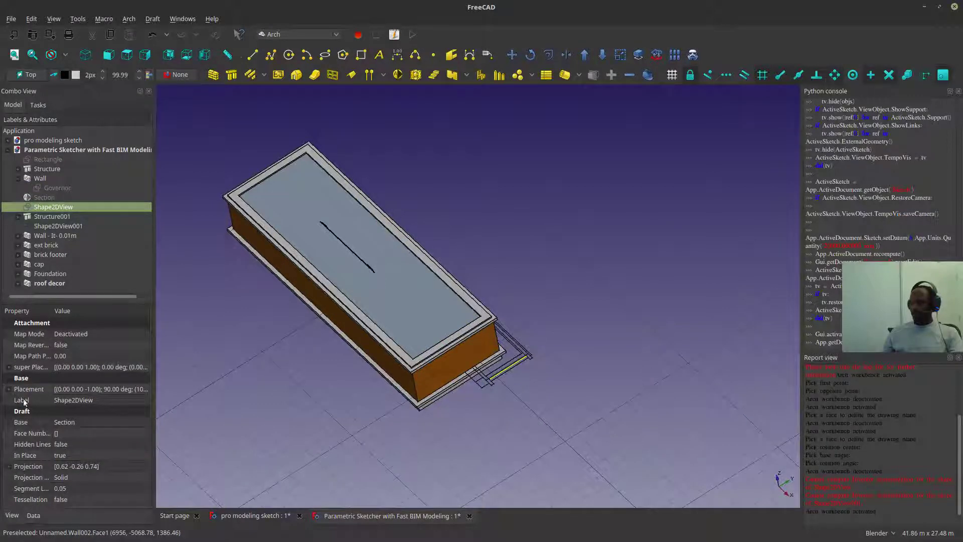
{"action": "left_click", "coordinate": [9, 390]}
{"action": "left_click", "coordinate": [19, 423]}
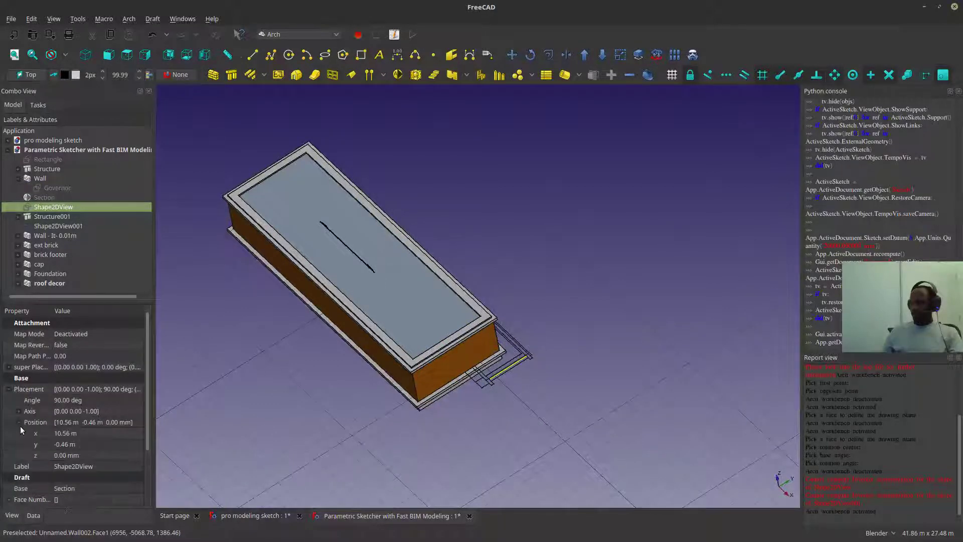
{"action": "left_click", "coordinate": [91, 445]}
{"action": "scroll", "coordinate": [91, 445], "scroll_direction": "up", "scroll_amount": 4}
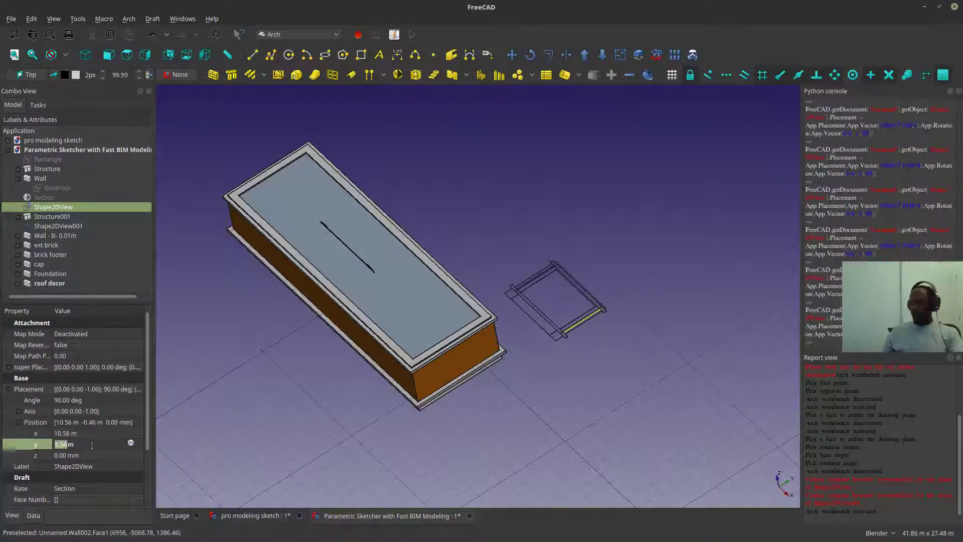
- Make the Section plane visible again and inspect its position on the lengthened building
{"action": "left_click", "coordinate": [53, 198]}
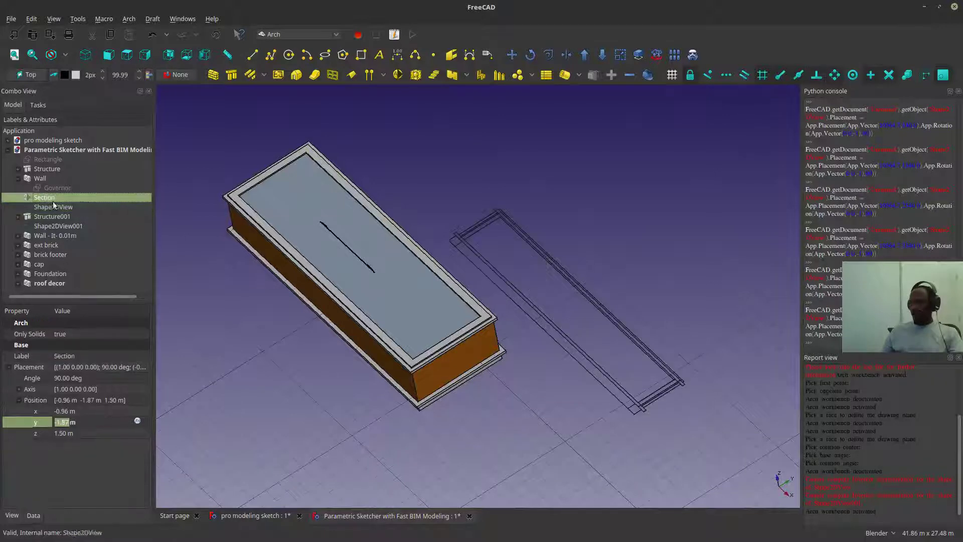
{"action": "middle_click_drag", "start_coordinate": [401, 211], "coordinate": [473, 264]}
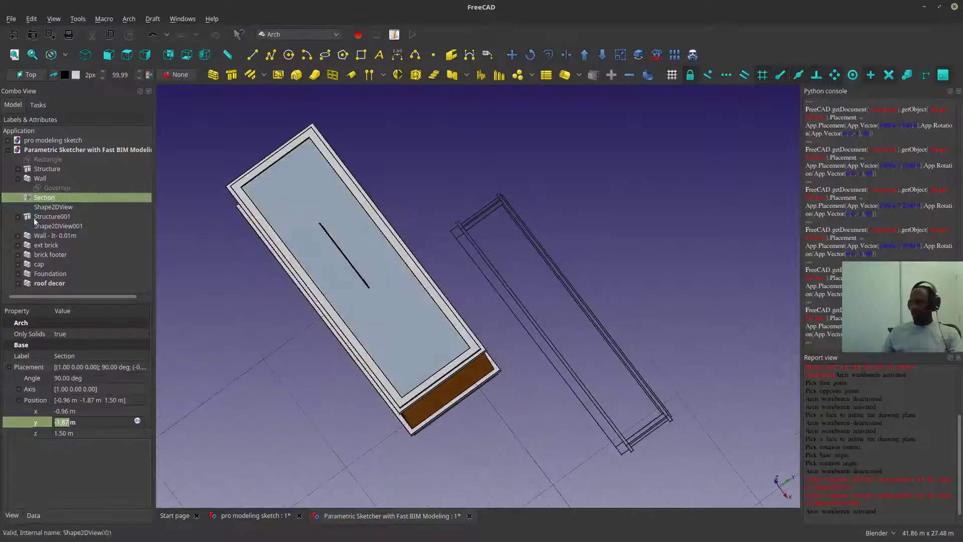
{"action": "left_click", "coordinate": [38, 226]}
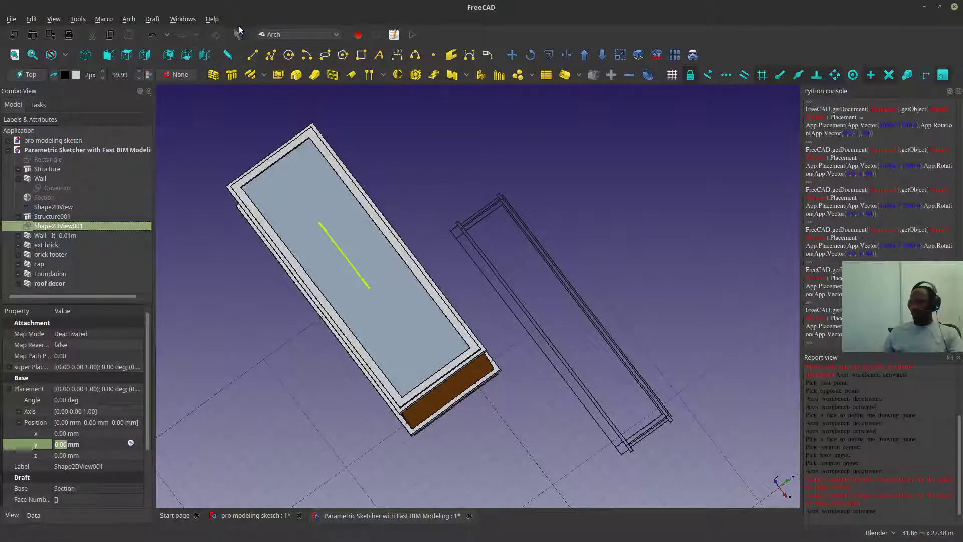
{"action": "middle_click_drag", "start_coordinate": [321, 271], "coordinate": [353, 290]}
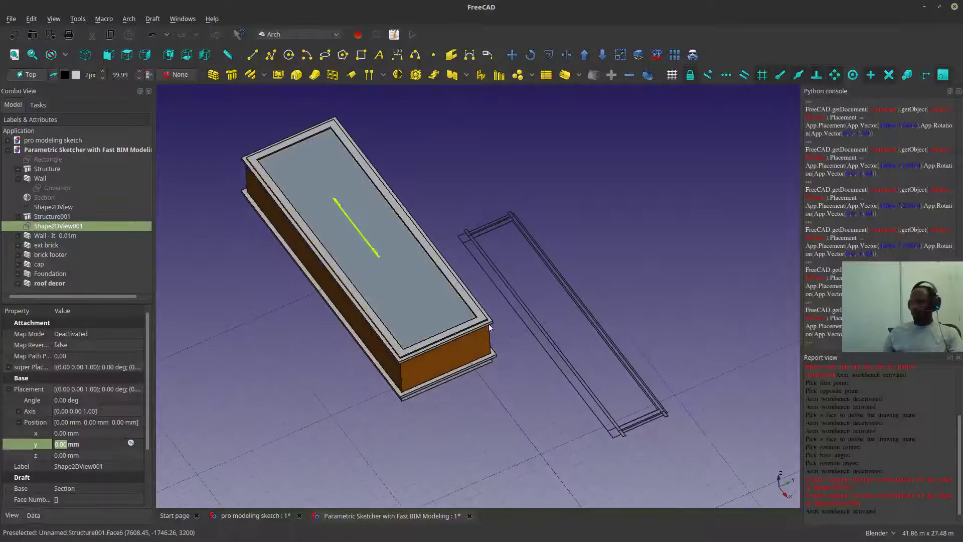
{"action": "left_click", "coordinate": [43, 198]}
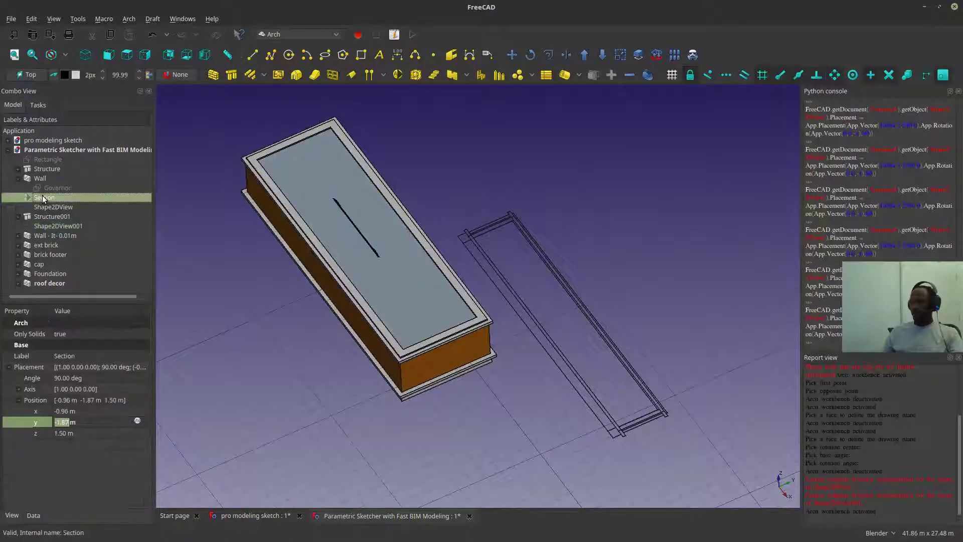
{"action": "middle_click_drag", "start_coordinate": [498, 320], "coordinate": [487, 306]}
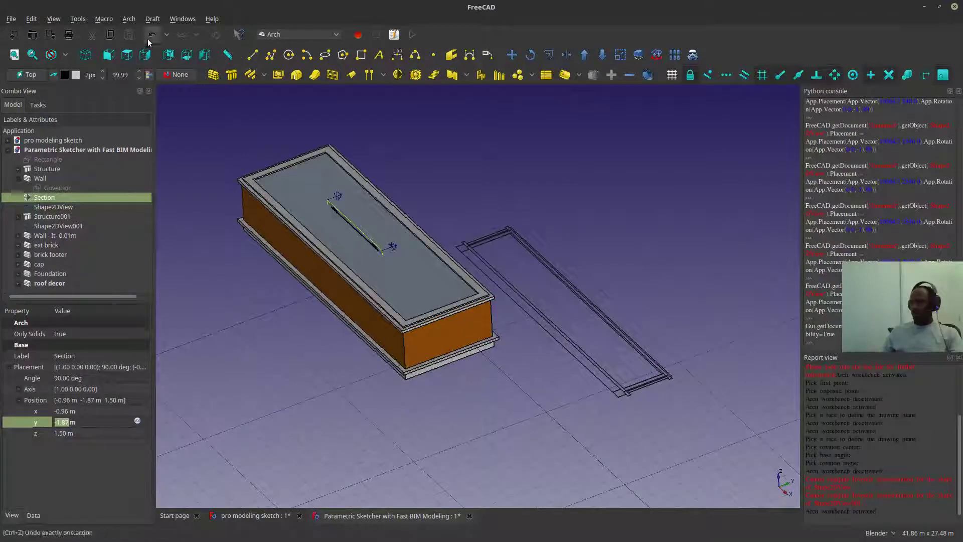
{"action": "middle_click_drag", "start_coordinate": [627, 315], "coordinate": [321, 281]}
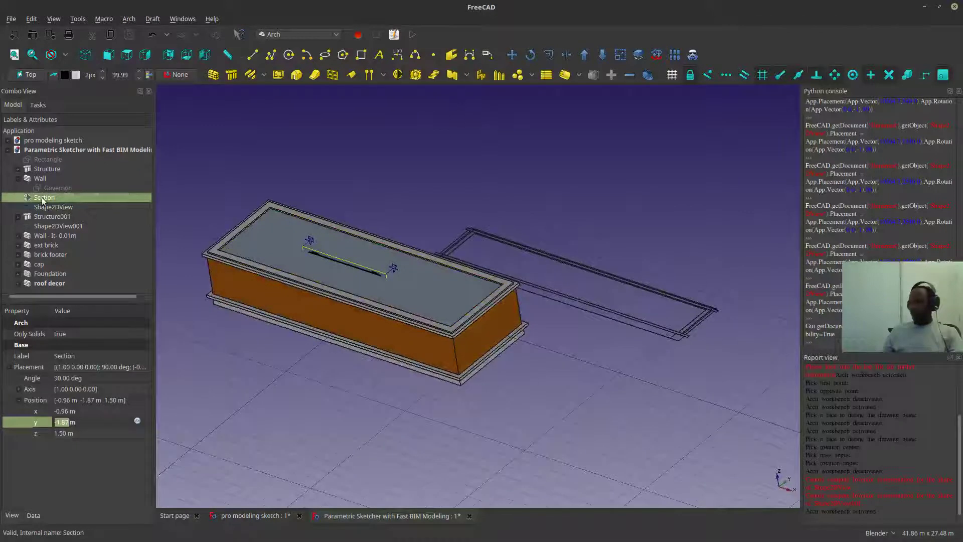
- Turn on the Section plane's cut view and select the 2D section drawing to compare it with the cut
{"action": "left_click", "coordinate": [12, 516]}
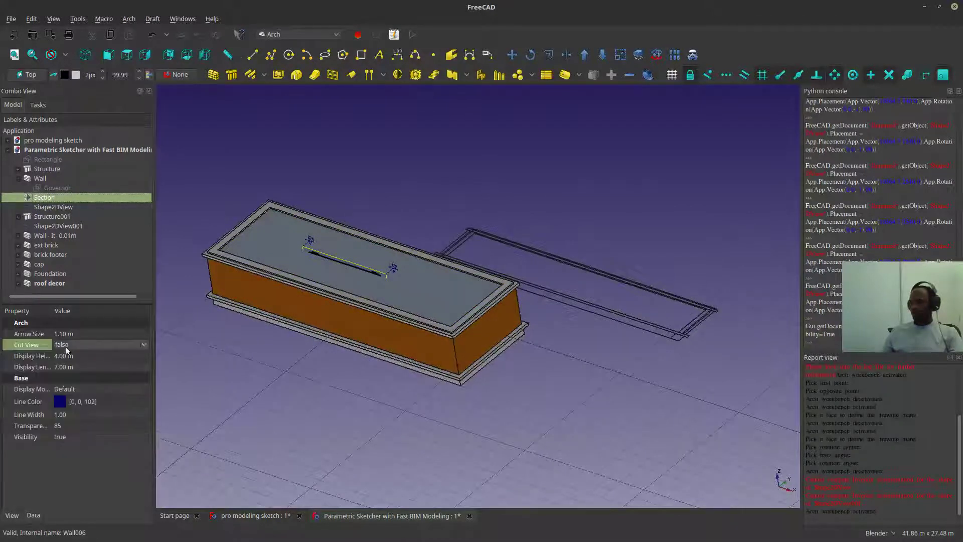
{"action": "left_click", "coordinate": [100, 345]}
{"action": "left_click", "coordinate": [100, 344]}
{"action": "left_click", "coordinate": [70, 359]}
{"action": "middle_click_drag", "start_coordinate": [237, 356], "coordinate": [450, 329]}
{"action": "scroll", "coordinate": [424, 301], "scroll_direction": "up", "scroll_amount": 5}
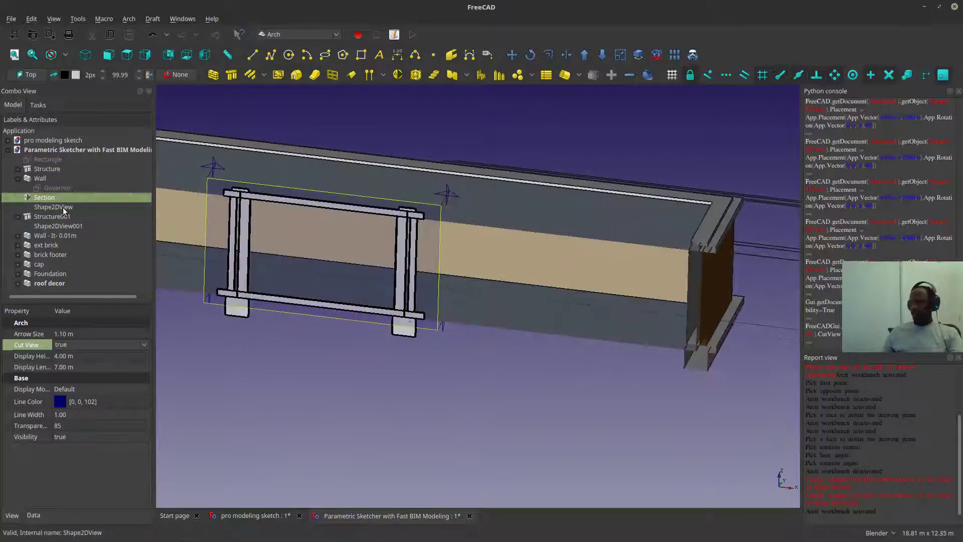
{"action": "left_click", "coordinate": [43, 226]}
{"action": "left_click", "coordinate": [52, 207]}
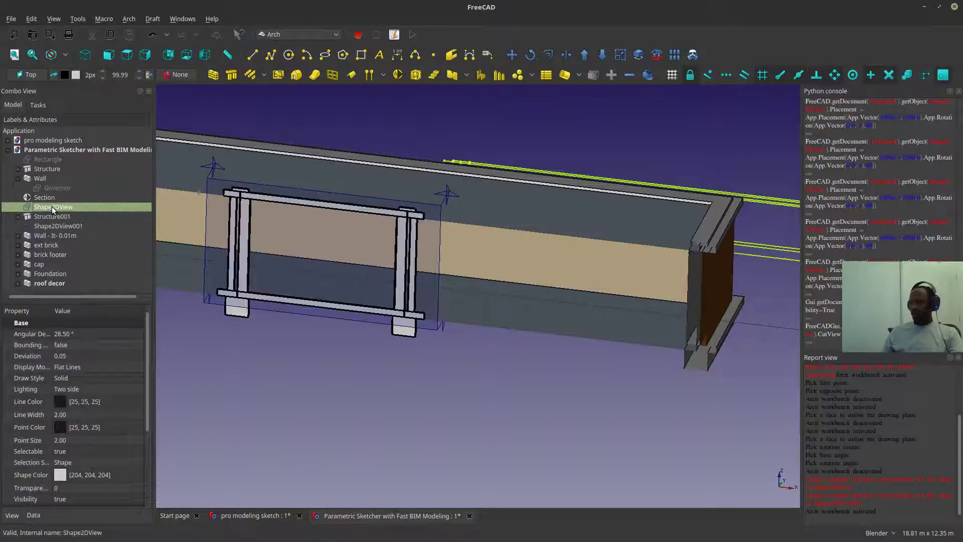
- Select the 2D section drawing and switch its visibility off and back on to compare it with the cut building
{"action": "left_click", "coordinate": [50, 226]}
{"action": "scroll", "coordinate": [410, 269], "scroll_direction": "down", "scroll_amount": 4}
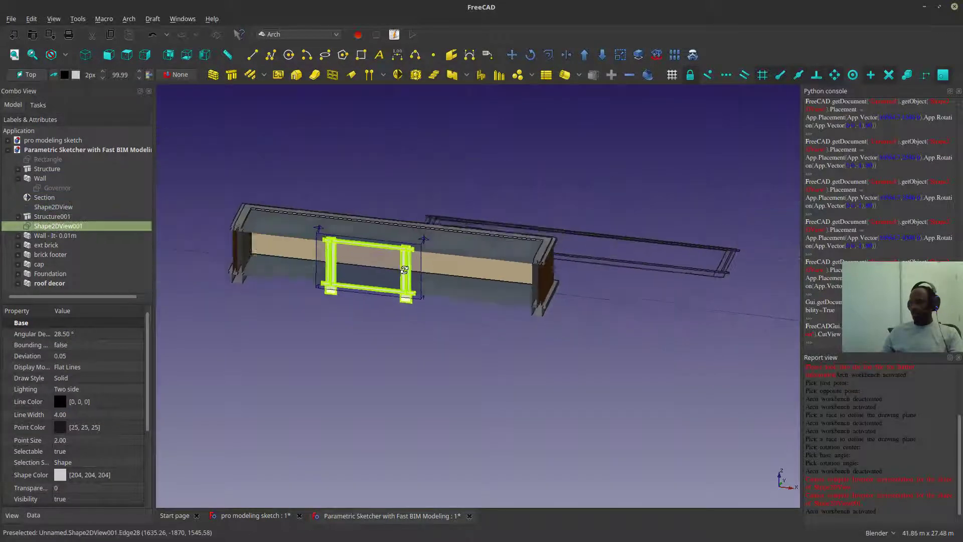
{"action": "scroll", "coordinate": [561, 319], "scroll_direction": "up", "scroll_amount": 2}
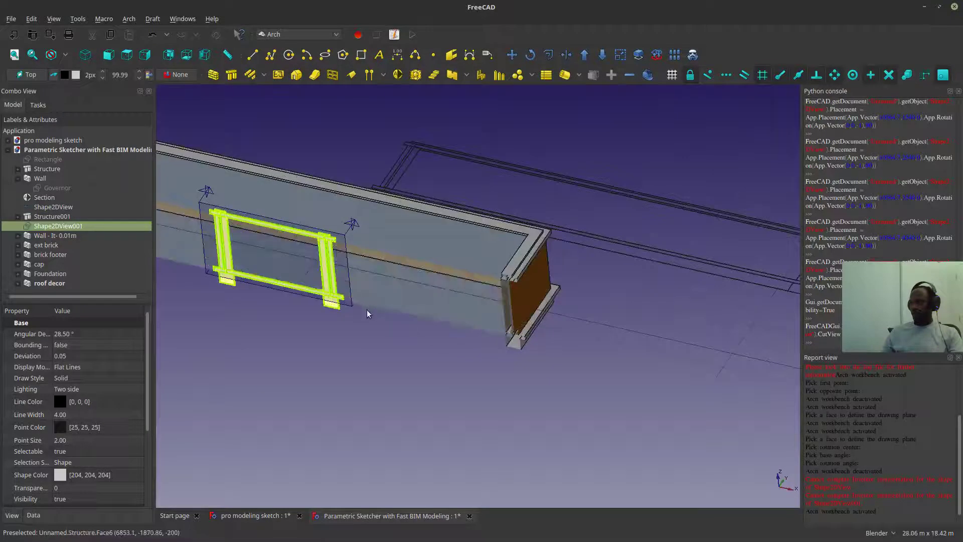
{"action": "key", "text": "space"}
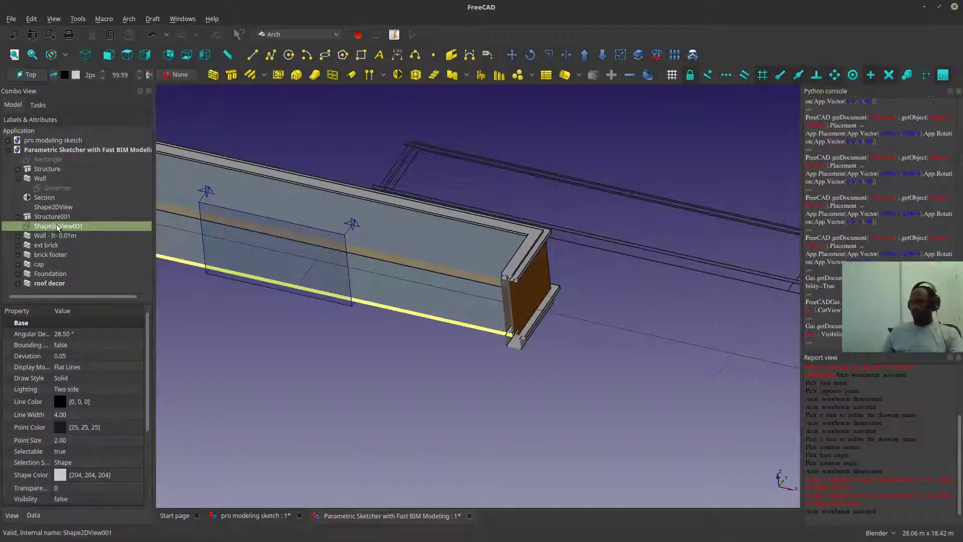
{"action": "key", "text": "space"}
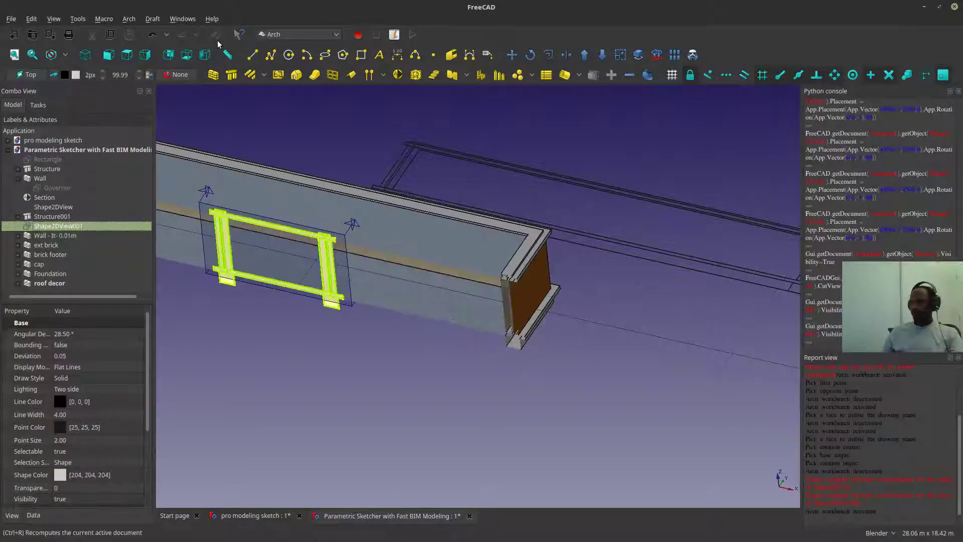
- Re-enter the Section plane's y position of -1.87 m and recompute the document to refresh the 2D section drawing
{"action": "left_click", "coordinate": [289, 223]}
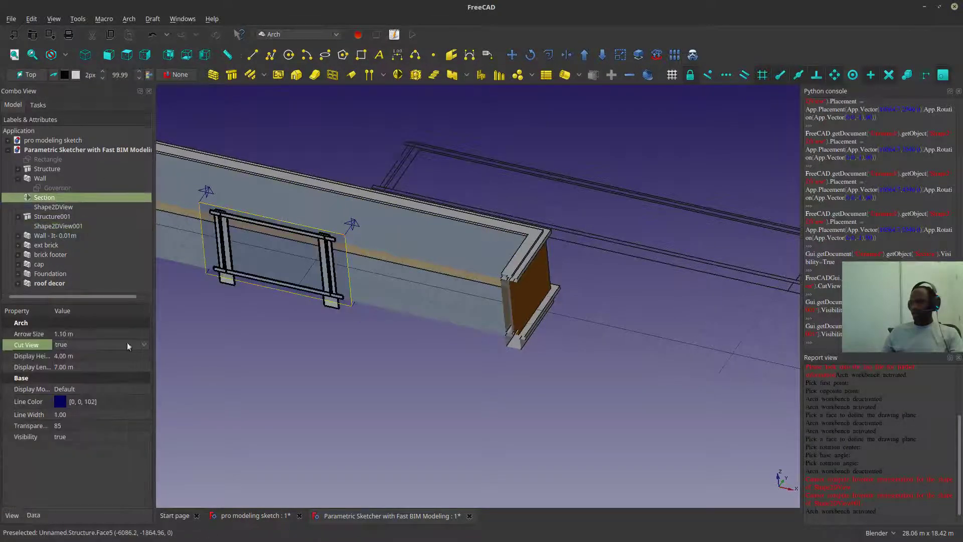
{"action": "left_click", "coordinate": [33, 516]}
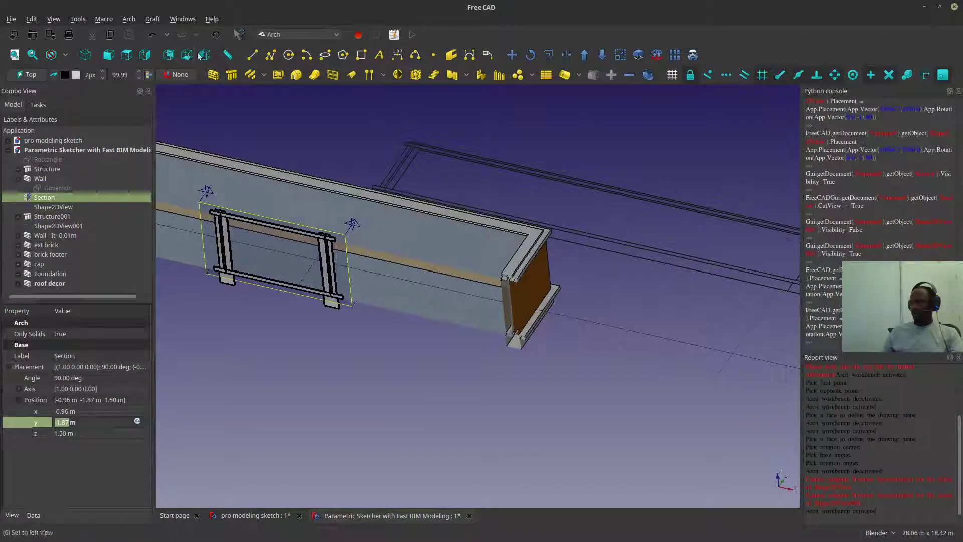
{"action": "key", "text": "ctrl+r"}
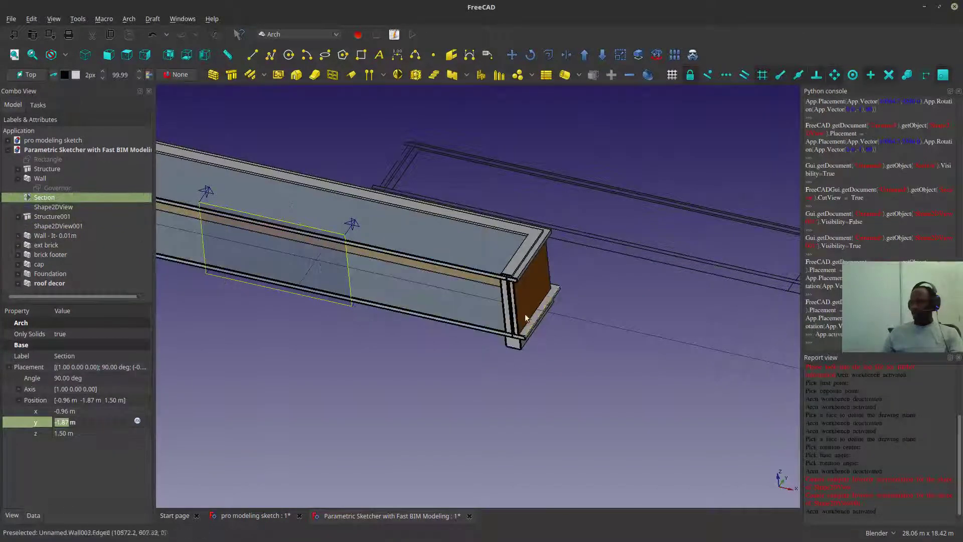
- Examine how the recomputed 2D section drawing follows the cut walls, slabs and footing at the end of the lengthened building
{"action": "middle_click_drag", "start_coordinate": [355, 279], "coordinate": [400, 335]}
{"action": "scroll", "coordinate": [402, 333], "scroll_direction": "down", "scroll_amount": 3}
{"action": "scroll", "coordinate": [435, 314], "scroll_direction": "up", "scroll_amount": 4}
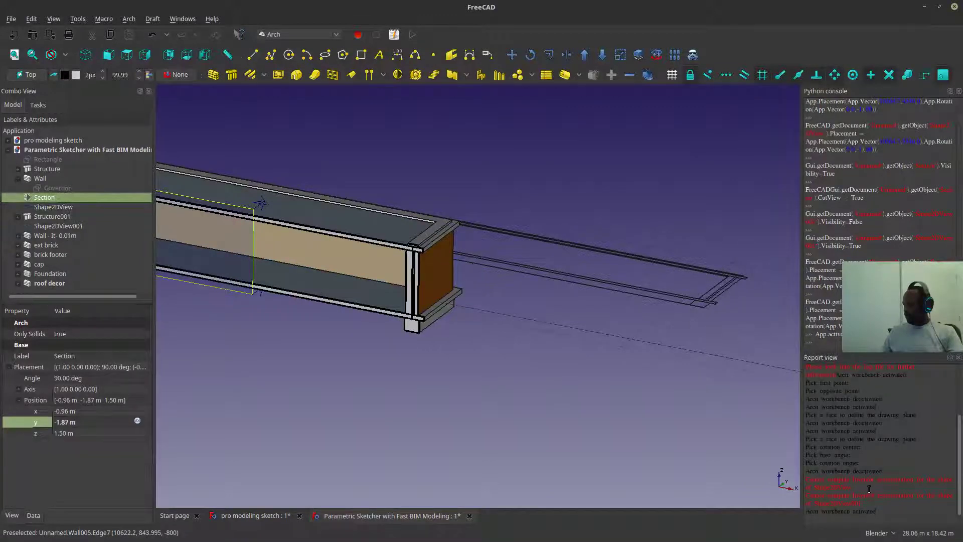
{"action": "middle_click_drag", "start_coordinate": [471, 355], "coordinate": [514, 354], "text": "shift"}
{"action": "scroll", "coordinate": [502, 291], "scroll_direction": "up", "scroll_amount": 5}
{"action": "scroll", "coordinate": [422, 182], "scroll_direction": "down", "scroll_amount": 5}
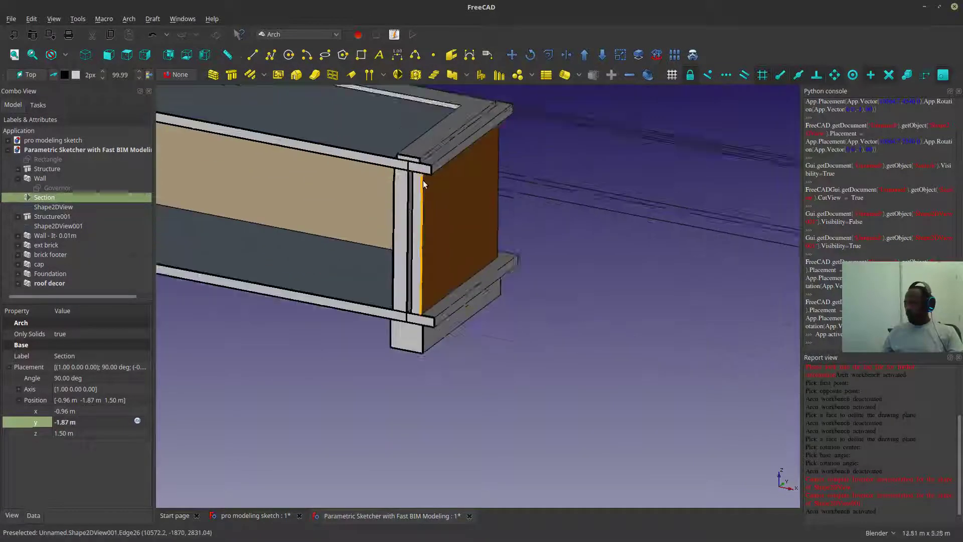
{"action": "middle_click_drag", "start_coordinate": [424, 221], "coordinate": [449, 269], "text": "shift"}
{"action": "scroll", "coordinate": [453, 167], "scroll_direction": "up", "scroll_amount": 6}
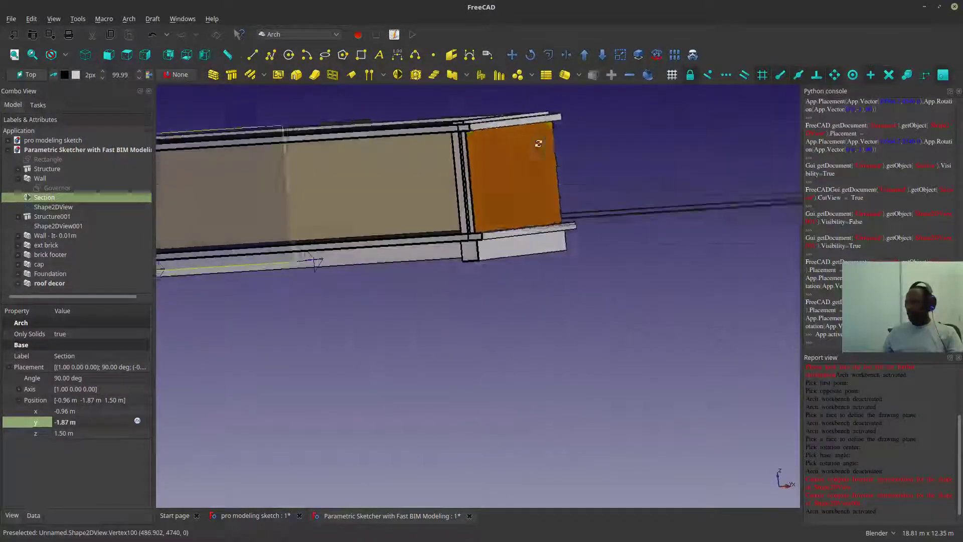
{"action": "middle_click_drag", "start_coordinate": [538, 141], "coordinate": [324, 273], "text": "shift"}
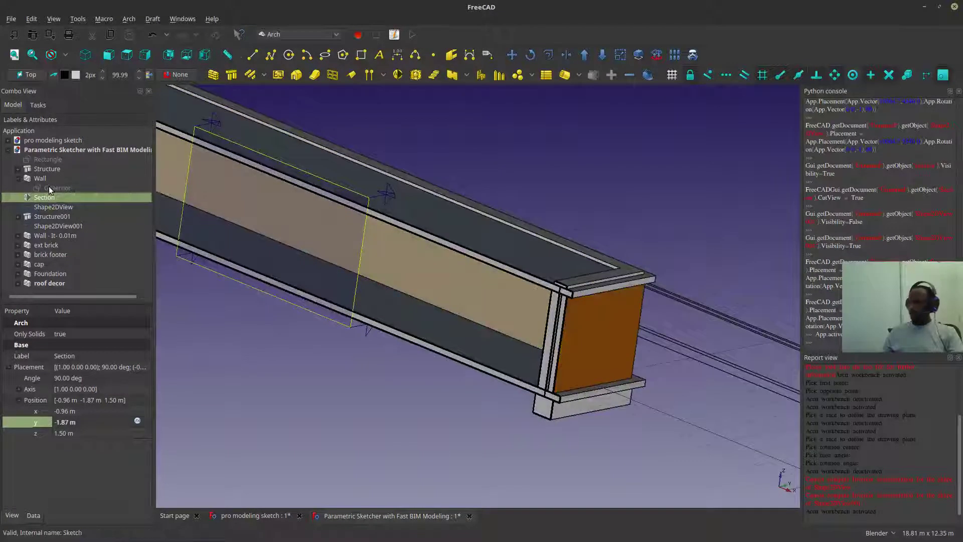
- Open the Wall's Governor sketch, review the dimensions controlling the building, and close it without changes
{"action": "left_click", "coordinate": [49, 188]}
{"action": "left_click", "coordinate": [18, 179]}
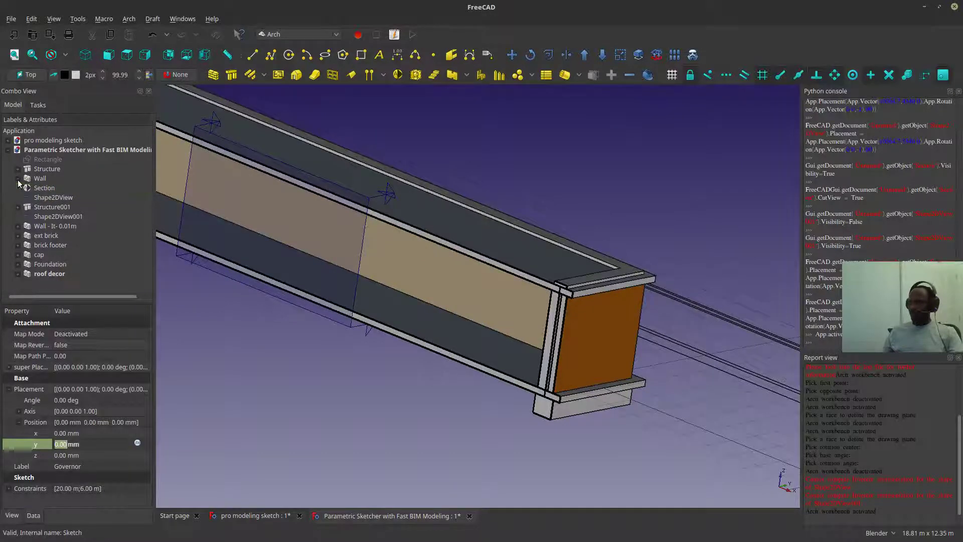
{"action": "scroll", "coordinate": [355, 166], "scroll_direction": "down", "scroll_amount": 5}
{"action": "scroll", "coordinate": [560, 294], "scroll_direction": "up", "scroll_amount": 8}
{"action": "middle_click_drag", "start_coordinate": [561, 295], "coordinate": [484, 322]}
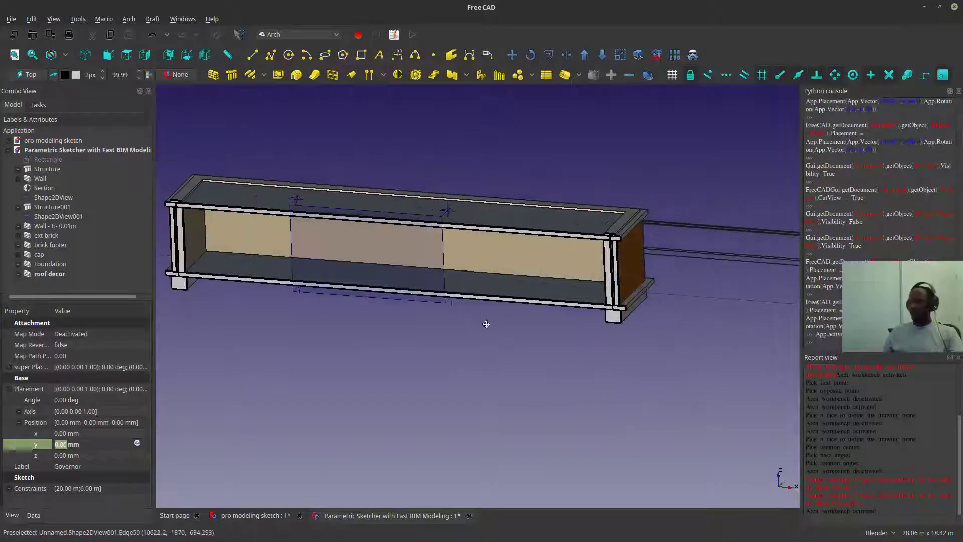
{"action": "left_click", "coordinate": [18, 179]}
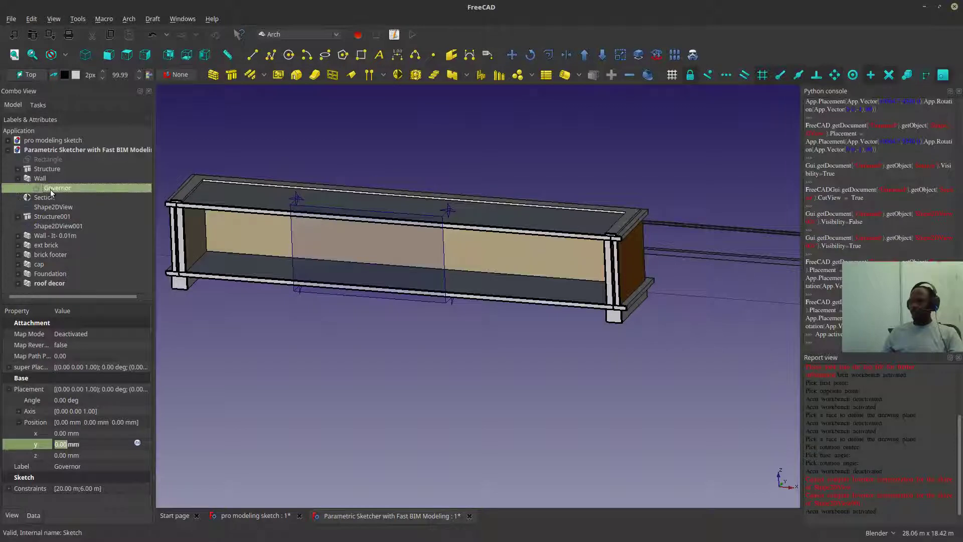
{"action": "double_click", "coordinate": [51, 190]}
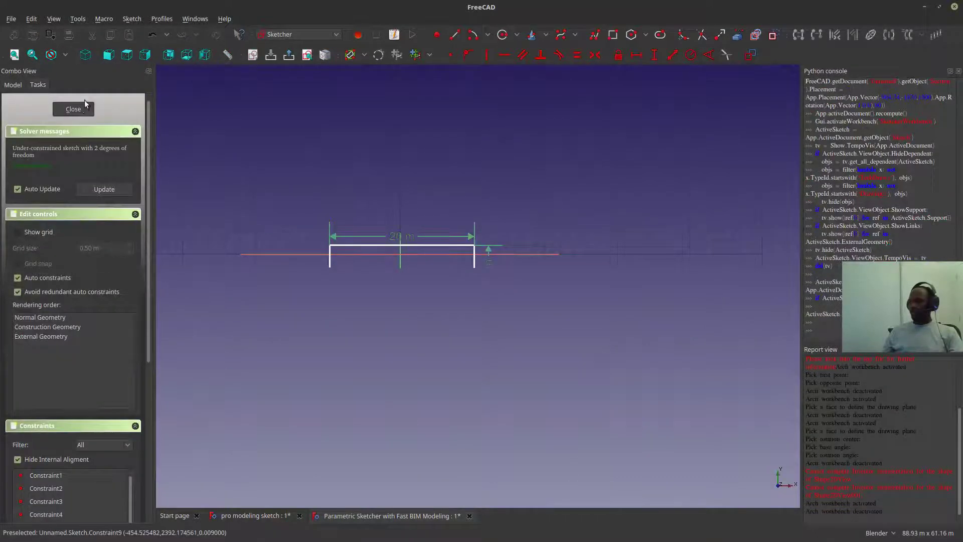
{"action": "left_click", "coordinate": [80, 109]}
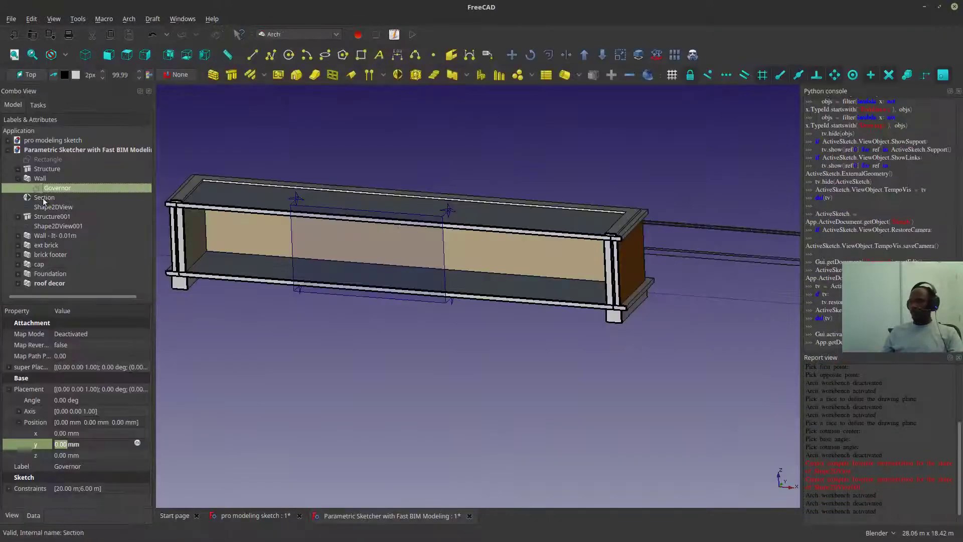
- Try the Section plane's Only Solids property as false and restore it to true
{"action": "left_click", "coordinate": [45, 197]}
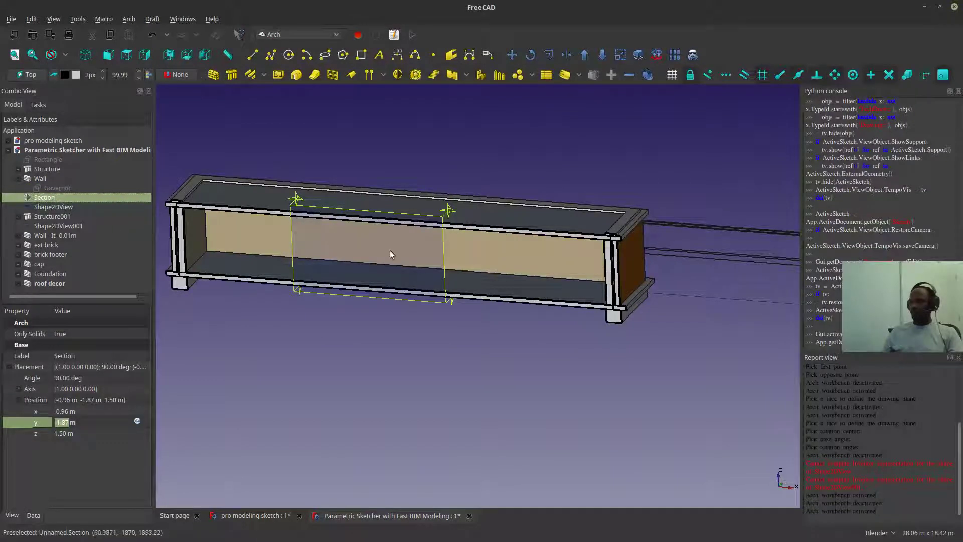
{"action": "left_click", "coordinate": [67, 335]}
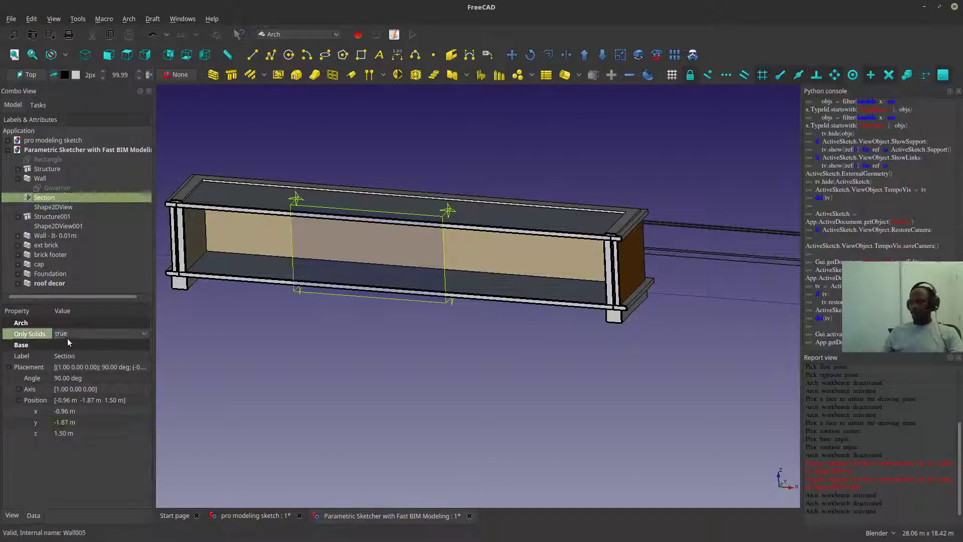
{"action": "left_click", "coordinate": [67, 335]}
{"action": "left_click", "coordinate": [67, 343]}
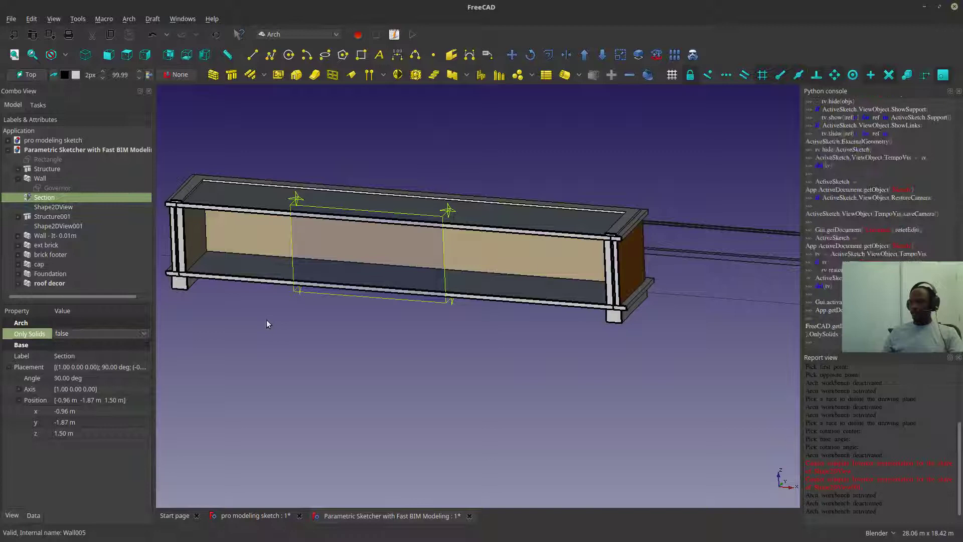
{"action": "left_click", "coordinate": [307, 295]}
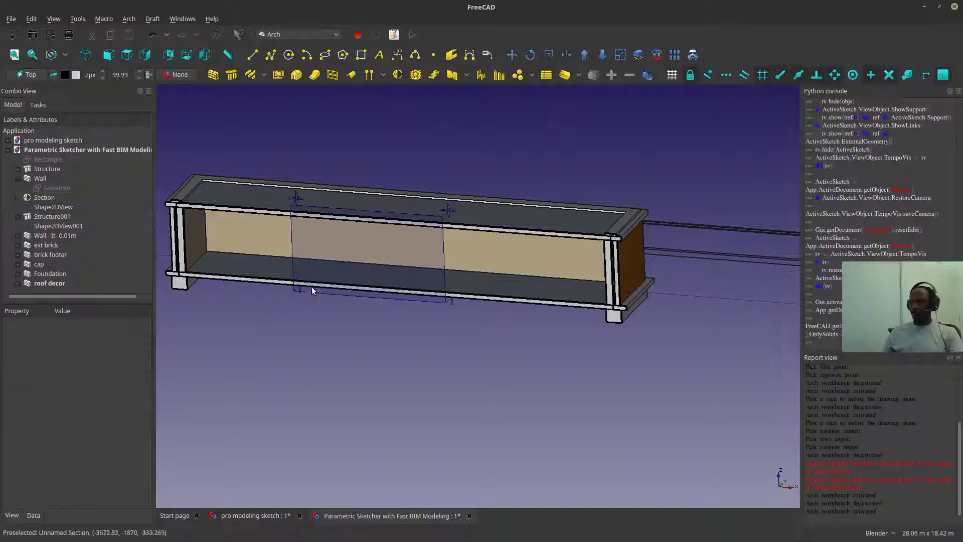
{"action": "left_click", "coordinate": [443, 265]}
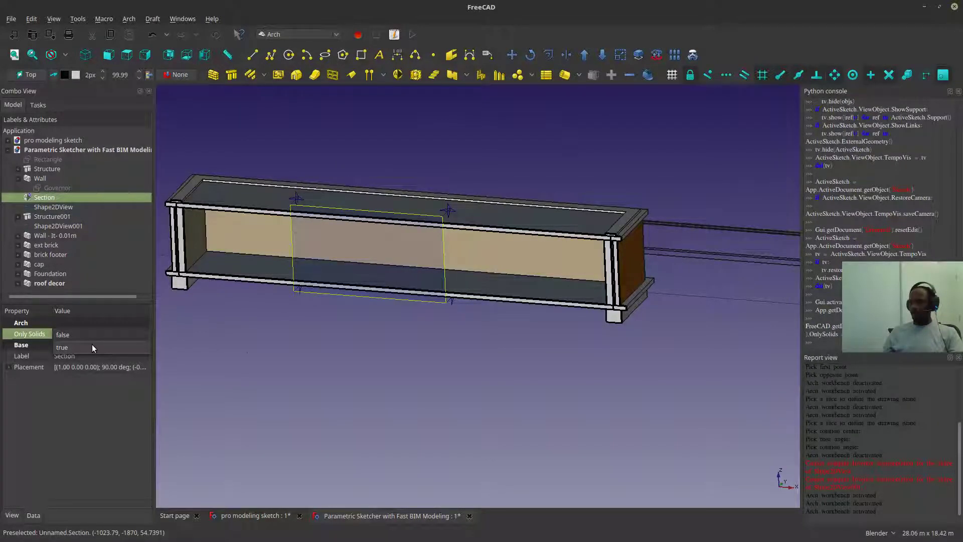
{"action": "left_click", "coordinate": [233, 336]}
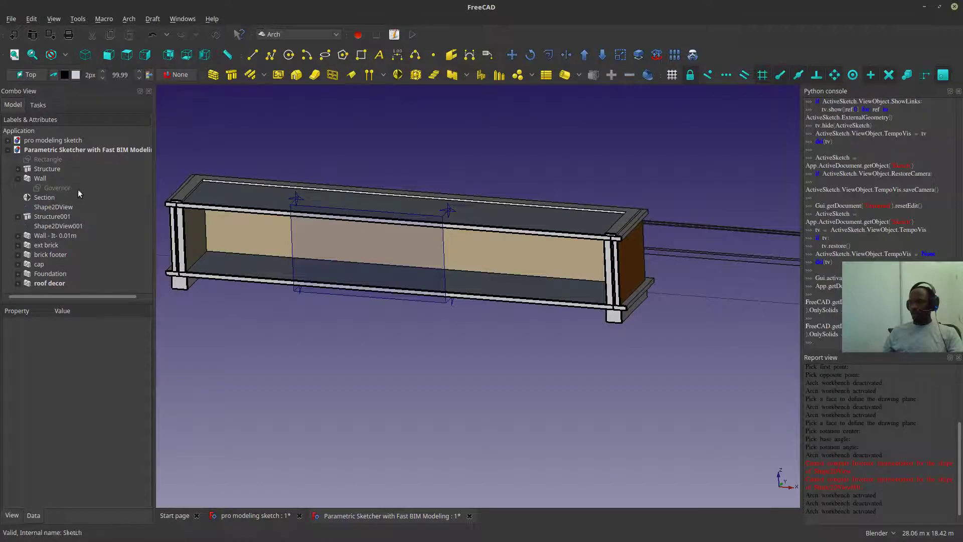
- Turn off the Section plane's cut view to show the whole brick building again
{"action": "left_click", "coordinate": [290, 245]}
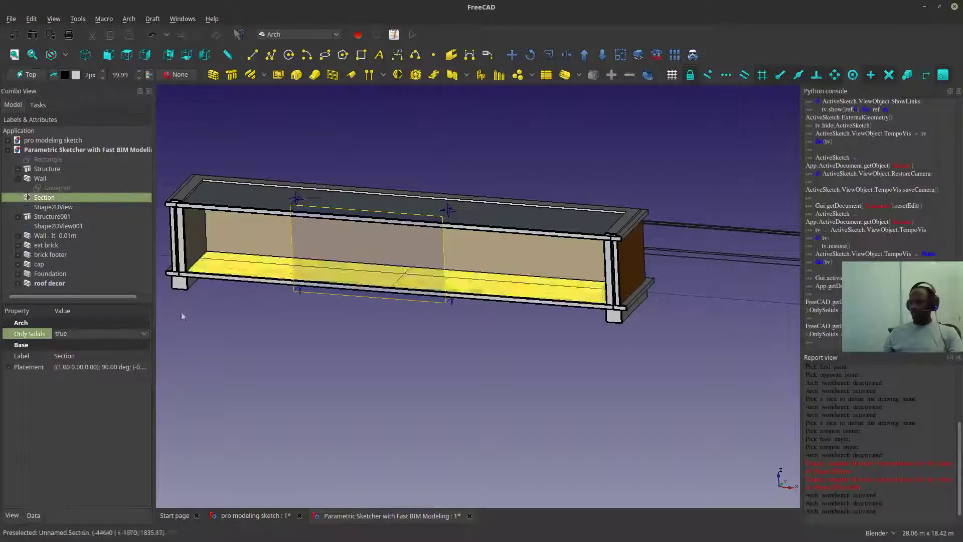
{"action": "left_click", "coordinate": [11, 516]}
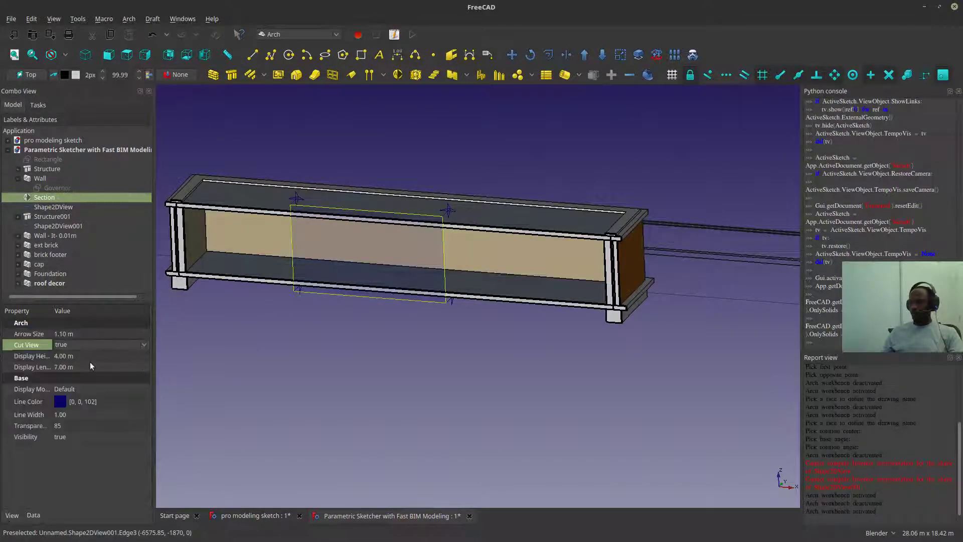
{"action": "left_click", "coordinate": [99, 343]}
{"action": "left_click", "coordinate": [105, 327]}
{"action": "left_click", "coordinate": [346, 308]}
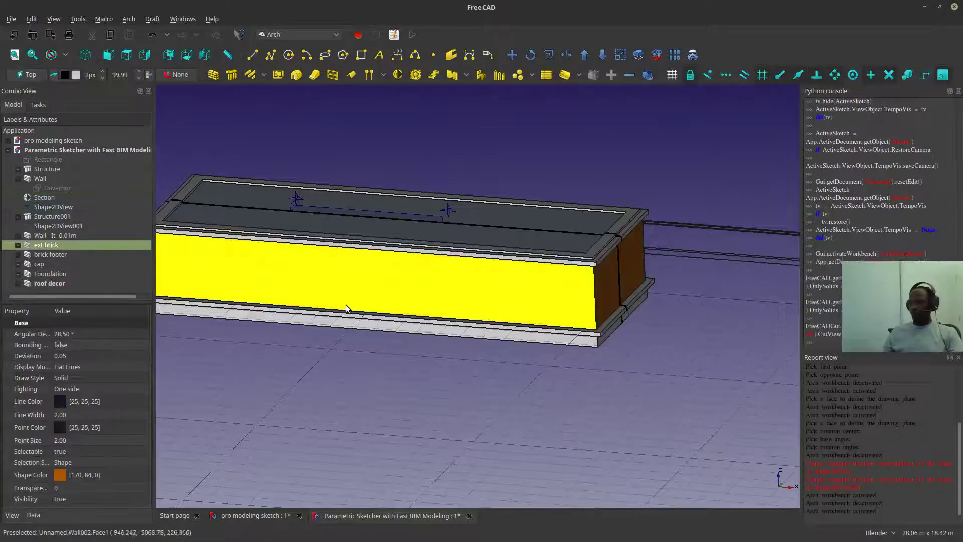
{"action": "middle_click_drag", "start_coordinate": [346, 308], "coordinate": [597, 306]}
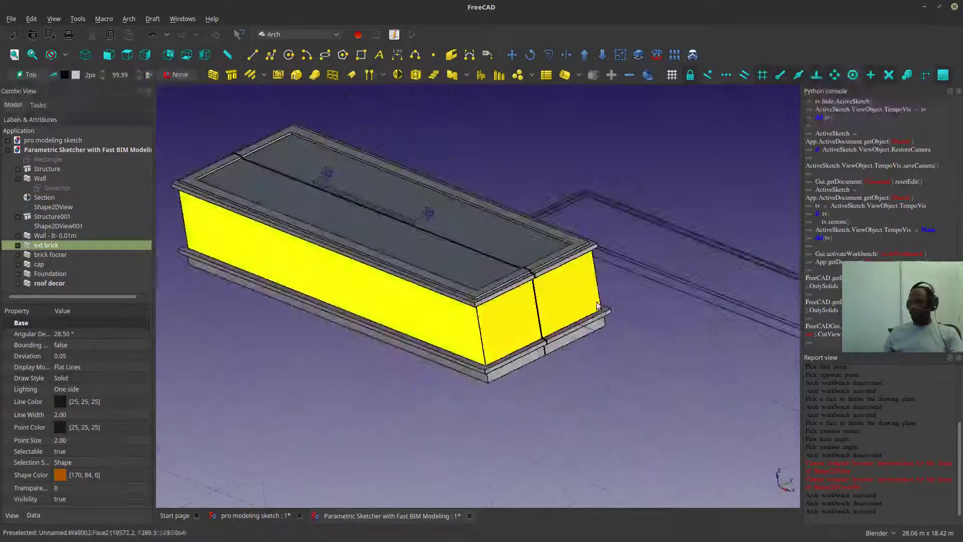
{"action": "scroll", "coordinate": [598, 306], "scroll_direction": "down", "scroll_amount": 5}
- Open the Wall's Governor sketch for editing and save the document
{"action": "double_click", "coordinate": [52, 190]}
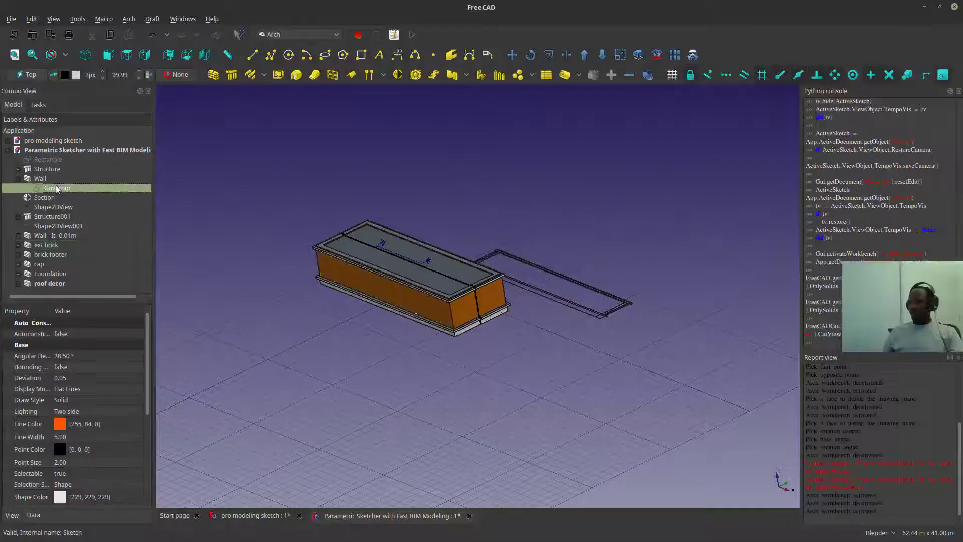
{"action": "scroll", "coordinate": [484, 313], "scroll_direction": "up", "scroll_amount": 2}
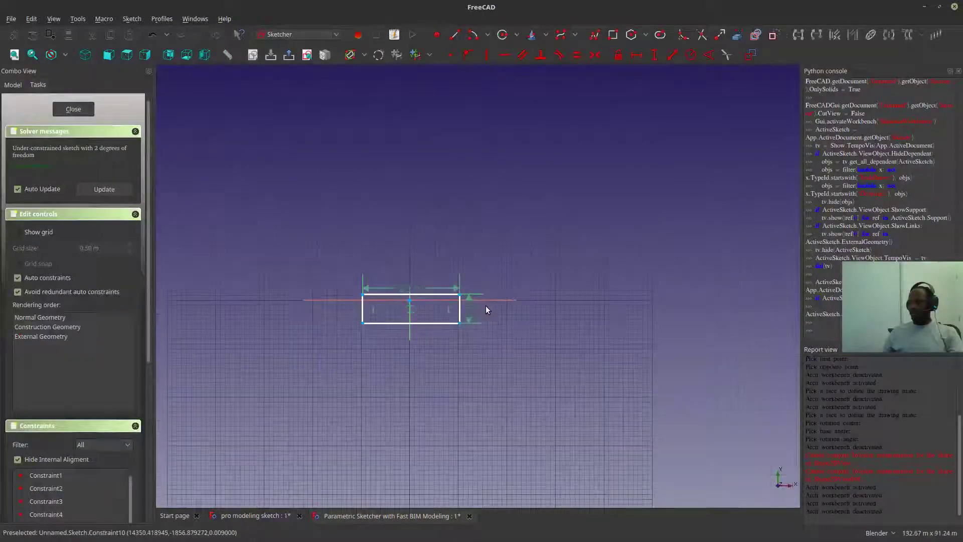
{"action": "scroll", "coordinate": [426, 260], "scroll_direction": "up", "scroll_amount": 2}
{"action": "left_click", "coordinate": [11, 19]}
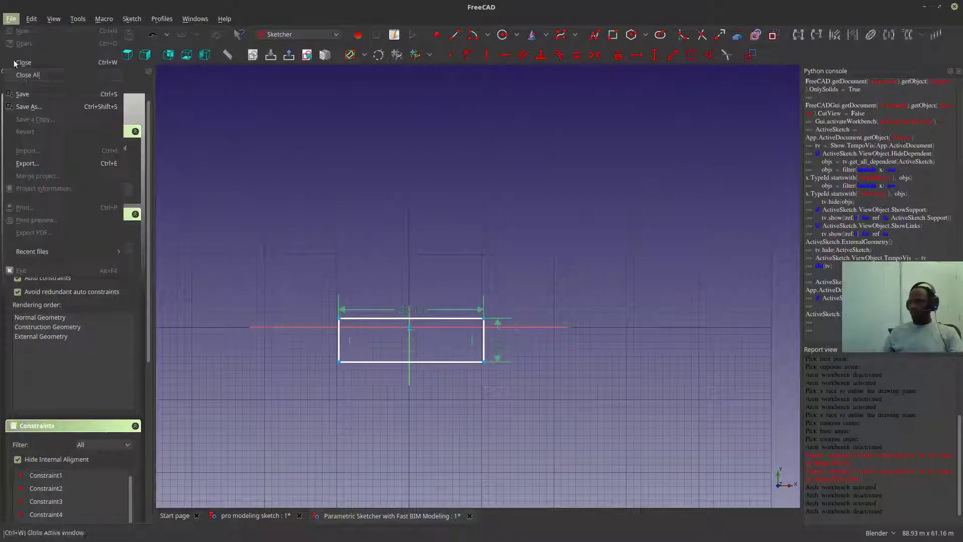
{"action": "left_click", "coordinate": [30, 94]}
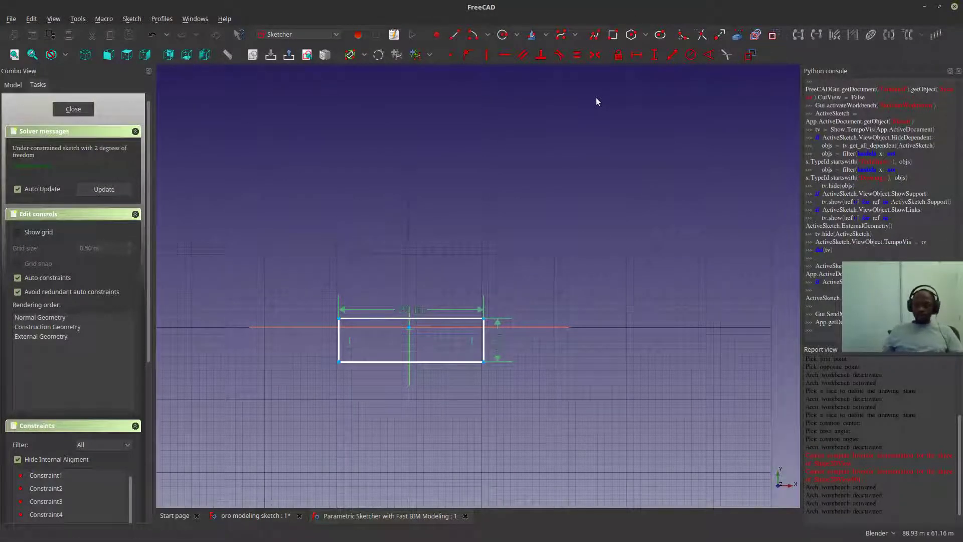
- Add two separate rectangles above the building outline and a hexagon of about 5.6 m radius beside it in the Governor sketch
{"action": "left_click", "coordinate": [631, 35]}
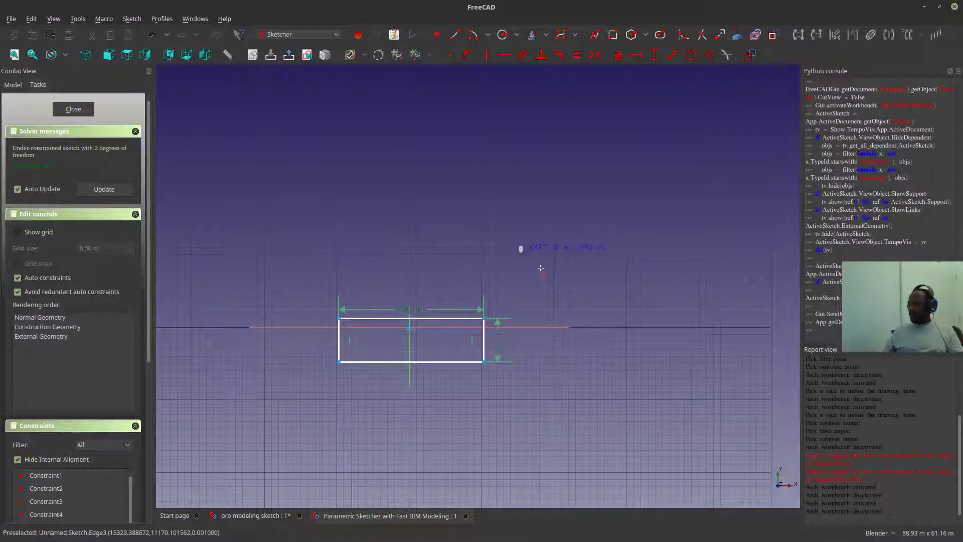
{"action": "left_click", "coordinate": [571, 290]}
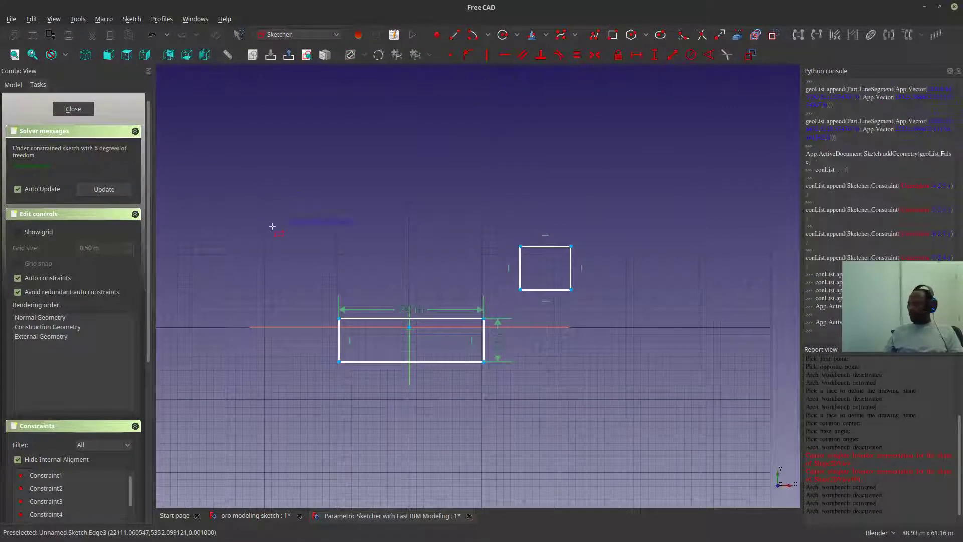
{"action": "left_click", "coordinate": [329, 266]}
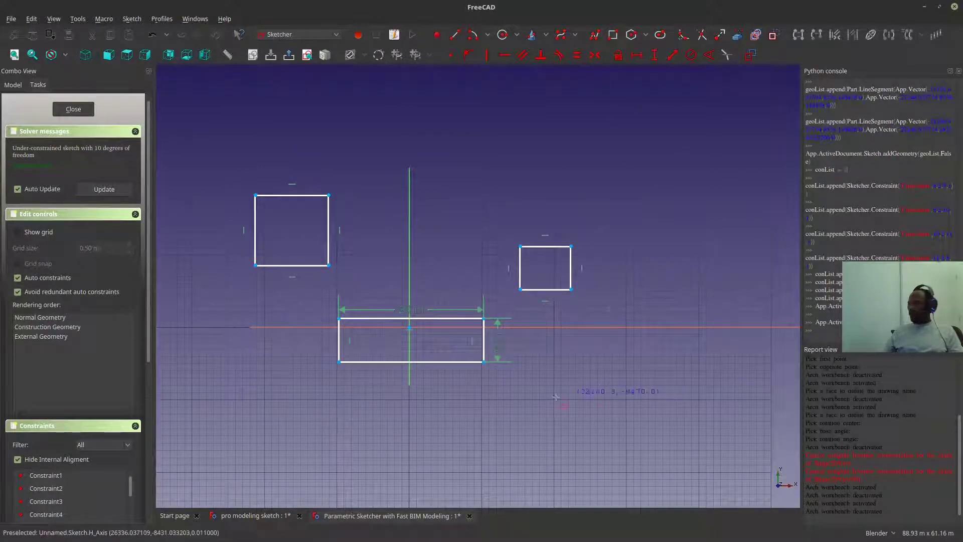
{"action": "left_click", "coordinate": [594, 374]}
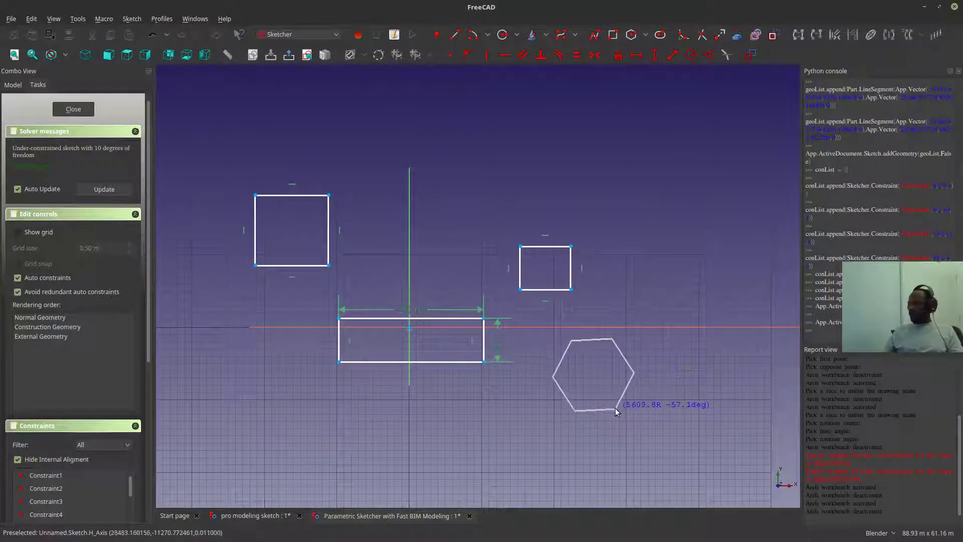
{"action": "left_click", "coordinate": [617, 409]}
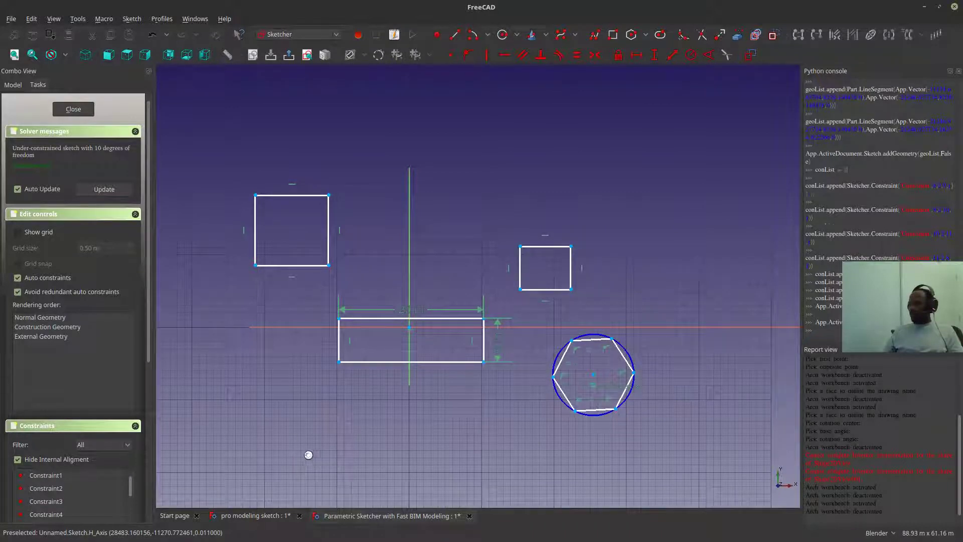
- Add two more hexagons to the Governor sketch, one below and left of the building outline and one above it near the vertical axis
{"action": "left_click", "coordinate": [261, 418]}
{"action": "left_click", "coordinate": [318, 424]}
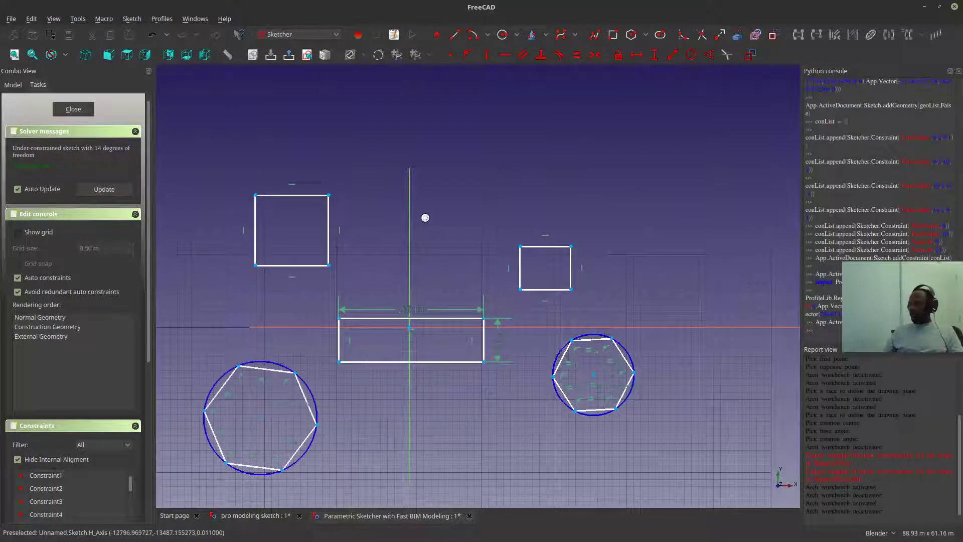
{"action": "left_click", "coordinate": [480, 91]}
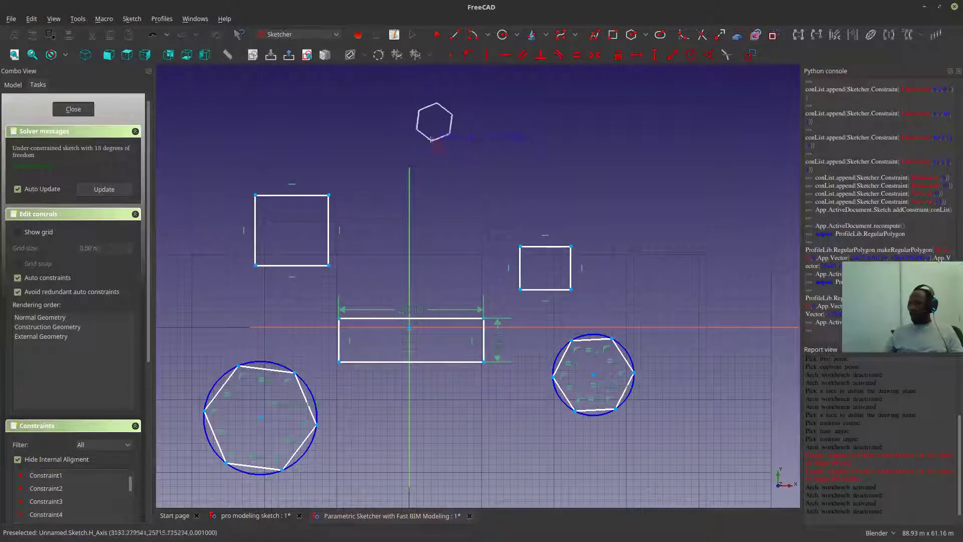
{"action": "left_click", "coordinate": [434, 170]}
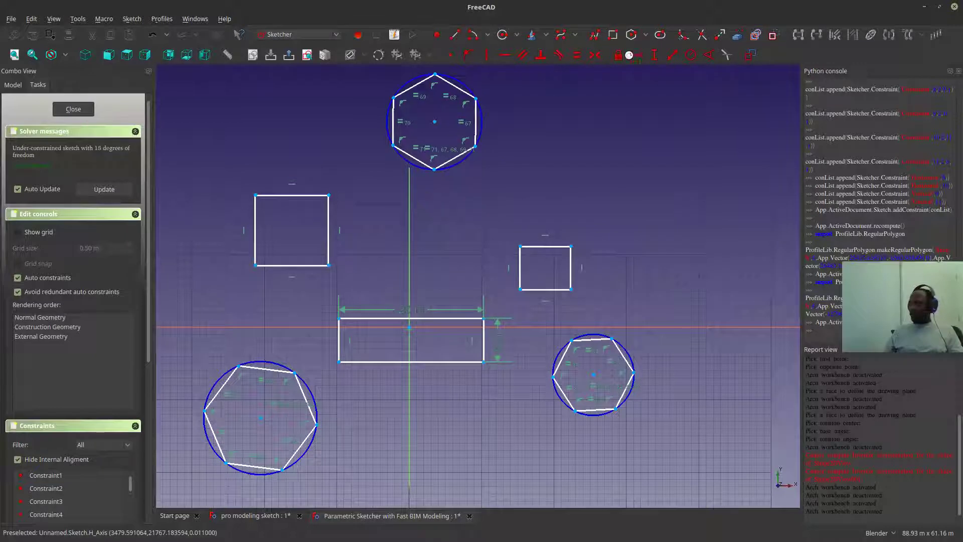
- Add a large equilateral triangle above the small rectangle in the Governor sketch, and close the sketch
{"action": "left_click", "coordinate": [648, 34]}
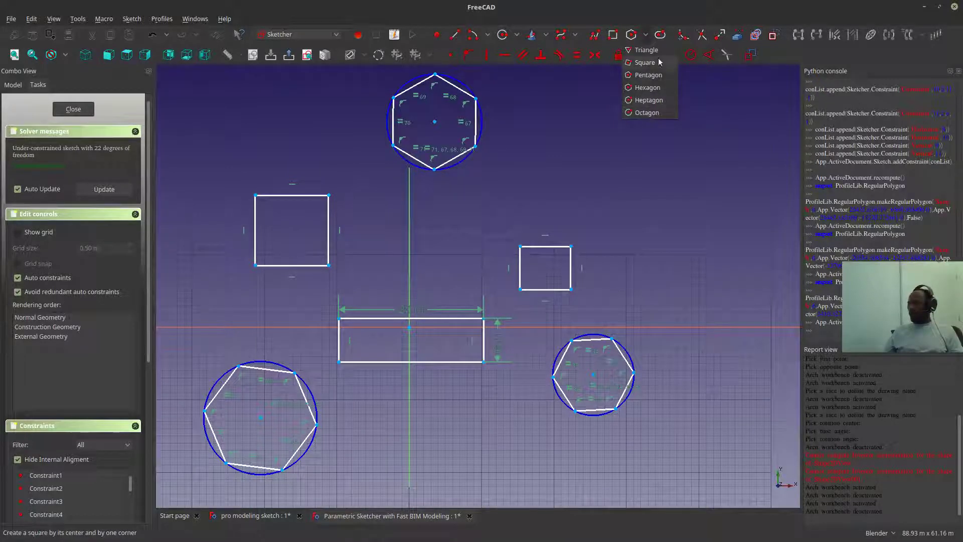
{"action": "left_click", "coordinate": [661, 49]}
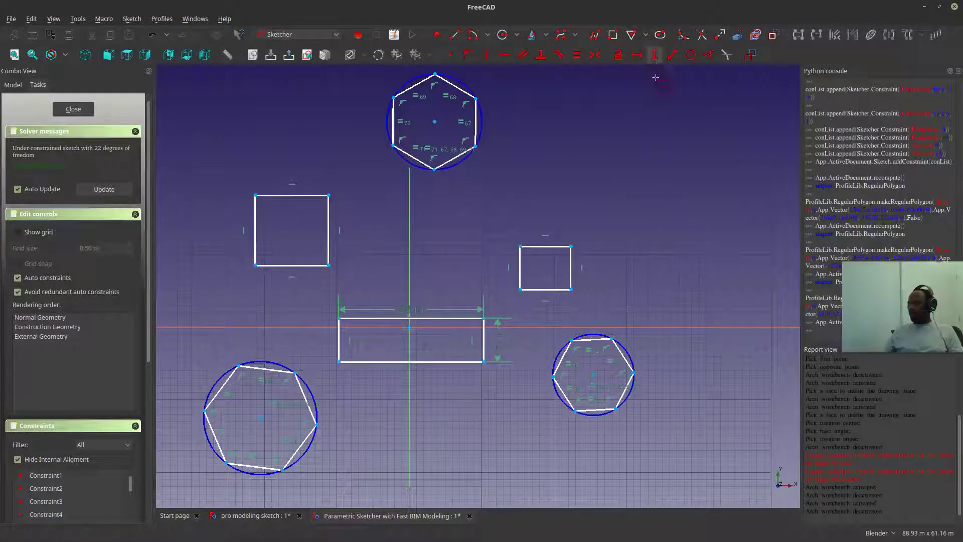
{"action": "left_click", "coordinate": [646, 145]}
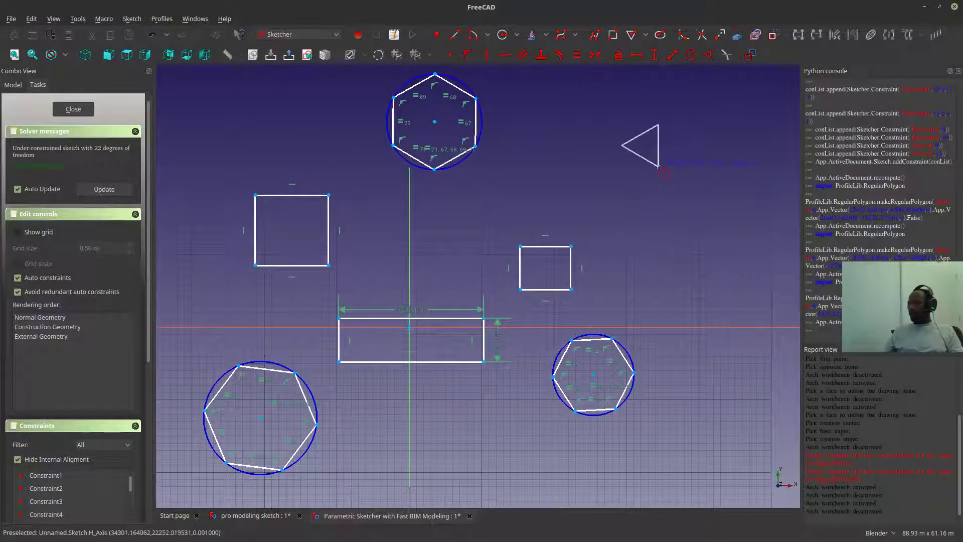
{"action": "left_click", "coordinate": [693, 219]}
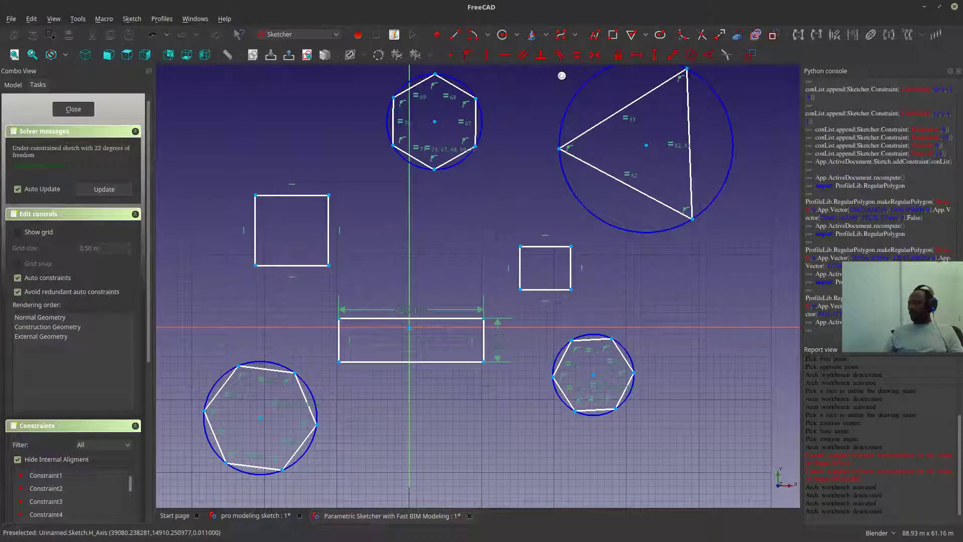
{"action": "left_click", "coordinate": [562, 75]}
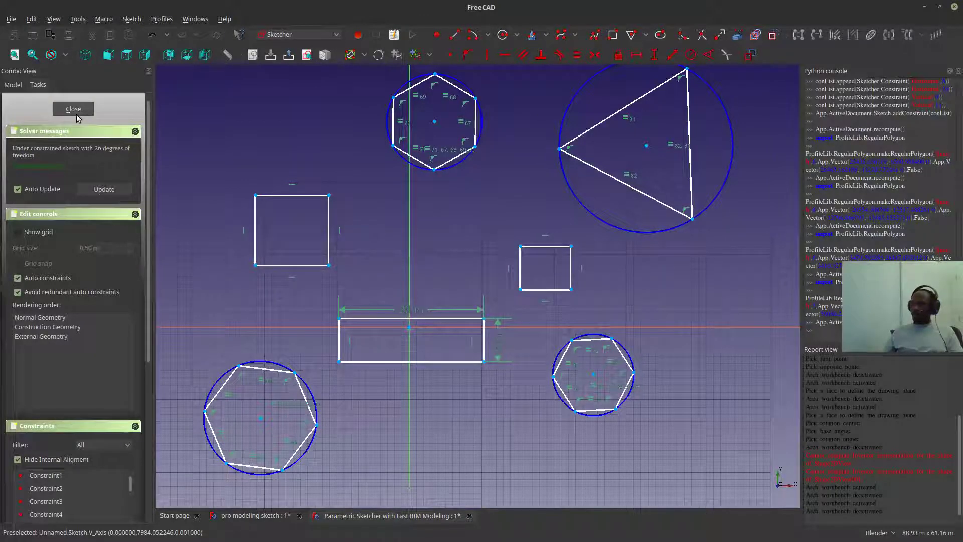
{"action": "key", "text": "Escape"}
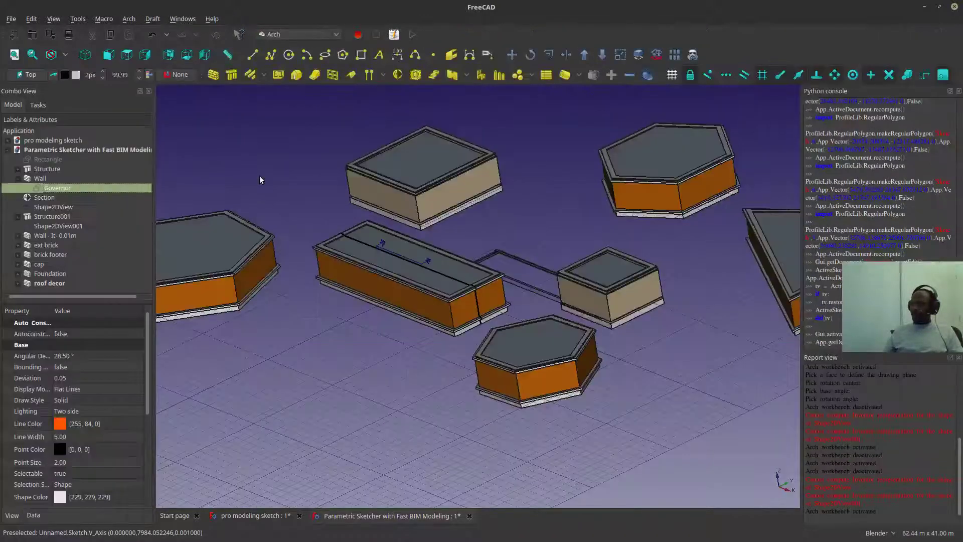
- Inspect the new hexagonal buildings generated from the Governor sketch from several angles and close up
{"action": "key", "text": "0"}
{"action": "middle_click_drag", "start_coordinate": [517, 300], "coordinate": [602, 287]}
{"action": "scroll", "coordinate": [602, 287], "scroll_direction": "up", "scroll_amount": 5}
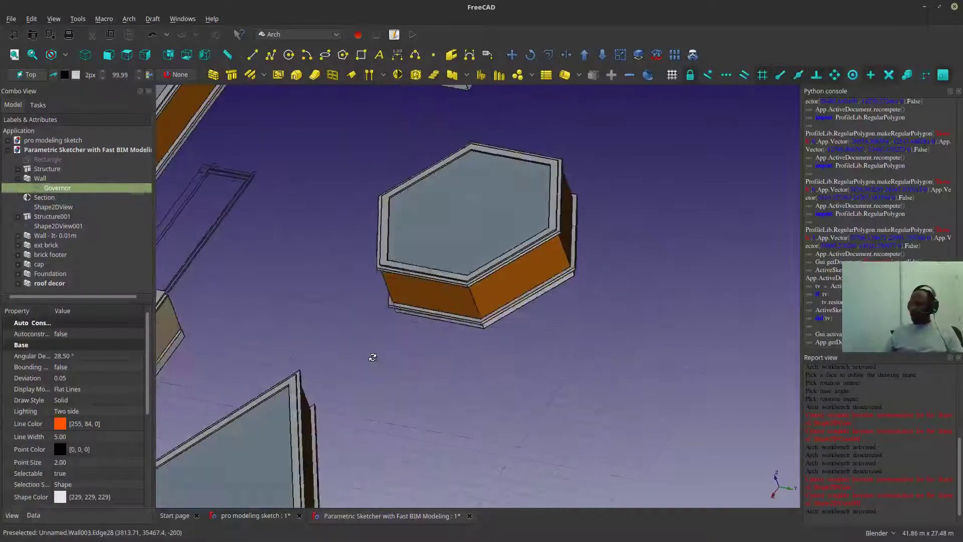
{"action": "scroll", "coordinate": [369, 357], "scroll_direction": "down", "scroll_amount": 4}
{"action": "middle_click_drag", "start_coordinate": [397, 309], "coordinate": [435, 368]}
{"action": "scroll", "coordinate": [462, 351], "scroll_direction": "up", "scroll_amount": 5}
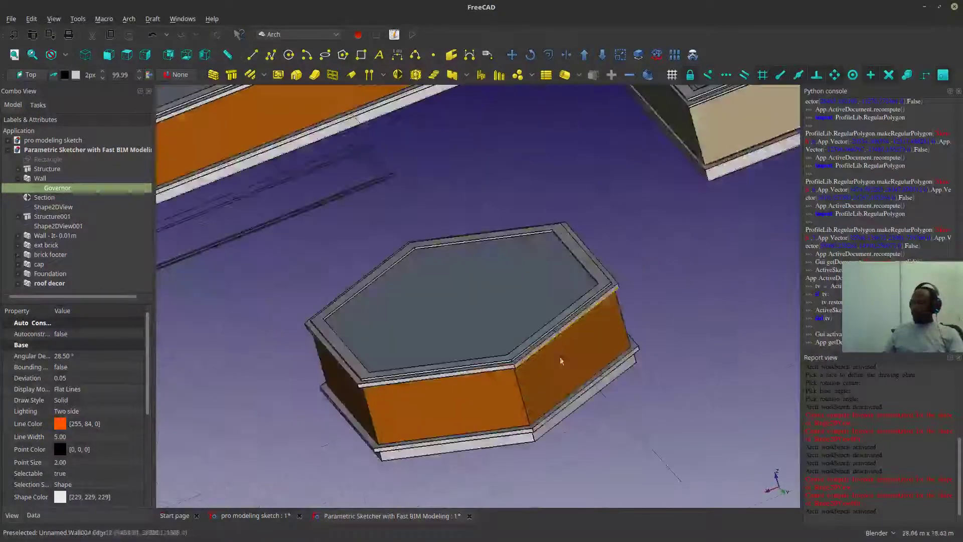
{"action": "scroll", "coordinate": [475, 336], "scroll_direction": "down", "scroll_amount": 5}
{"action": "middle_click_drag", "start_coordinate": [474, 341], "coordinate": [547, 299]}
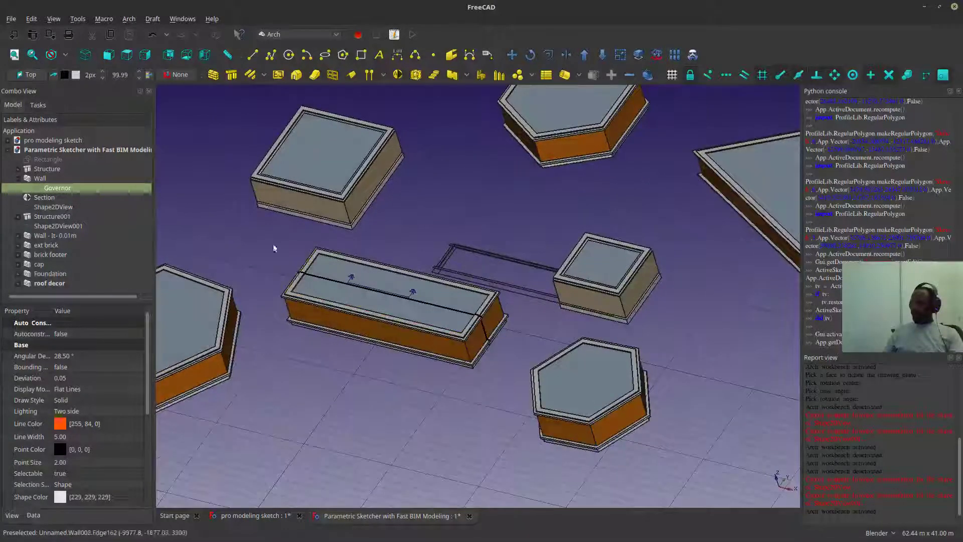
- Select the Section plane and examine it together with the surrounding rectangular, hexagonal and triangular buildings and the 2D section drawing
{"action": "left_click", "coordinate": [51, 198]}
{"action": "middle_click_drag", "start_coordinate": [476, 313], "coordinate": [581, 296]}
{"action": "scroll", "coordinate": [585, 208], "scroll_direction": "up", "scroll_amount": 5}
{"action": "scroll", "coordinate": [533, 252], "scroll_direction": "down", "scroll_amount": 5}
{"action": "scroll", "coordinate": [446, 274], "scroll_direction": "up", "scroll_amount": 2}
{"action": "middle_click_drag", "start_coordinate": [635, 269], "coordinate": [484, 224]}
{"action": "scroll", "coordinate": [436, 294], "scroll_direction": "down", "scroll_amount": 3}
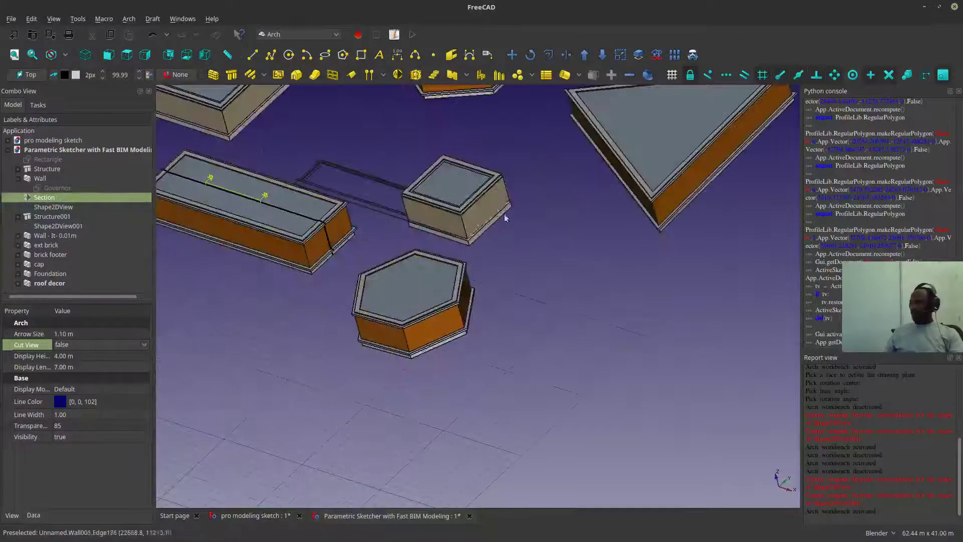
{"action": "middle_click_drag", "start_coordinate": [633, 200], "coordinate": [644, 275], "text": "shift"}
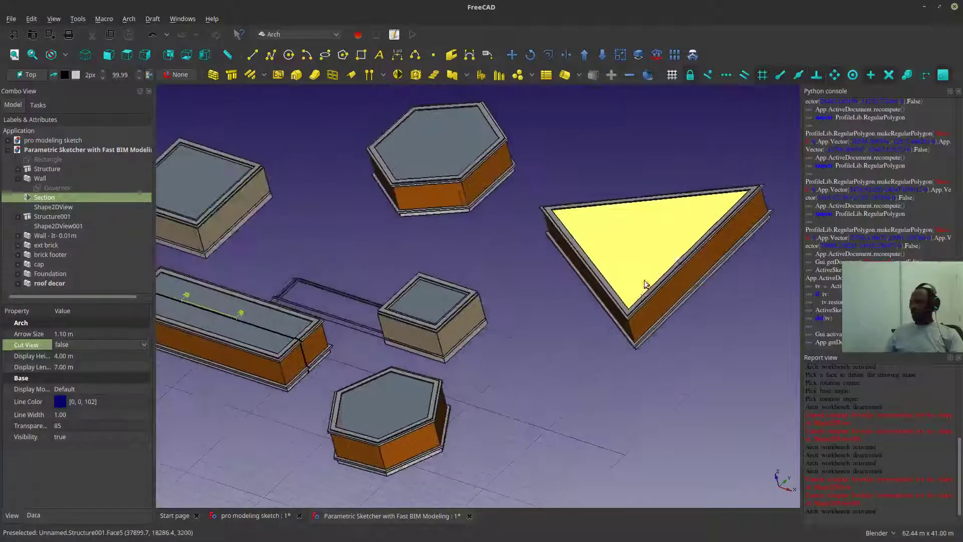
{"action": "middle_click_drag", "start_coordinate": [404, 179], "coordinate": [453, 198], "text": "shift"}
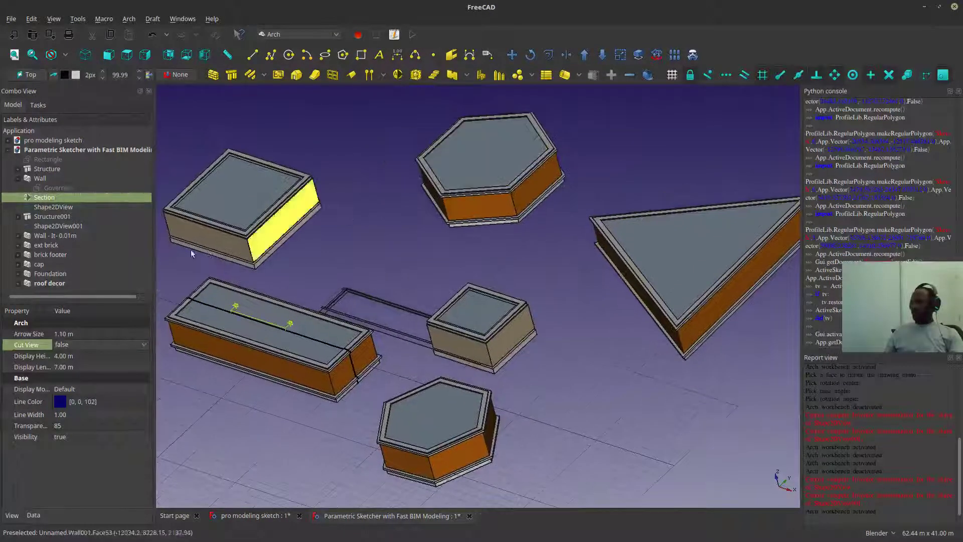
- Open the Governor sketch for editing, review the triangle, and nudge the small rectangle slightly sideways
{"action": "double_click", "coordinate": [57, 188]}
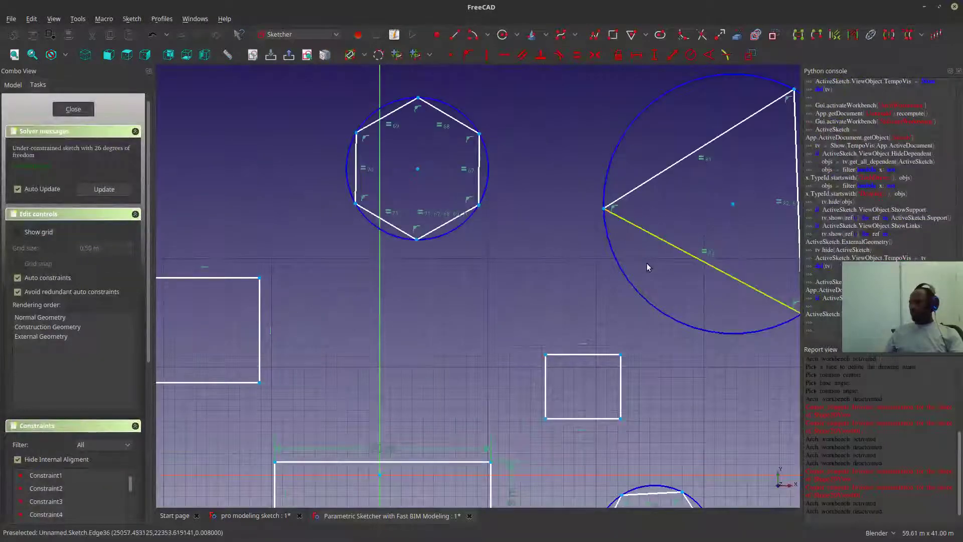
{"action": "middle_click_drag", "start_coordinate": [646, 263], "coordinate": [499, 338], "text": "shift"}
{"action": "scroll", "coordinate": [476, 344], "scroll_direction": "up", "scroll_amount": 3}
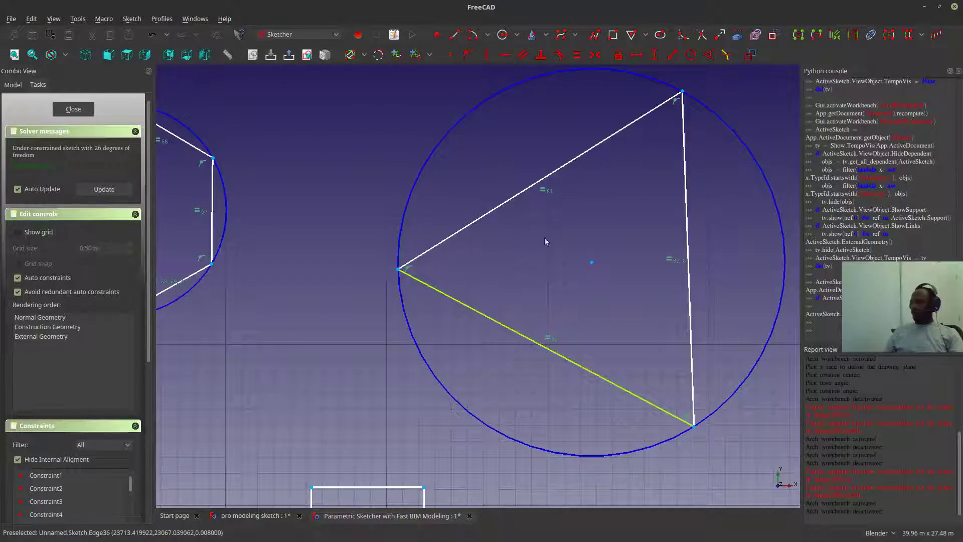
{"action": "scroll", "coordinate": [450, 324], "scroll_direction": "down", "scroll_amount": 2}
{"action": "scroll", "coordinate": [450, 327], "scroll_direction": "down", "scroll_amount": 2}
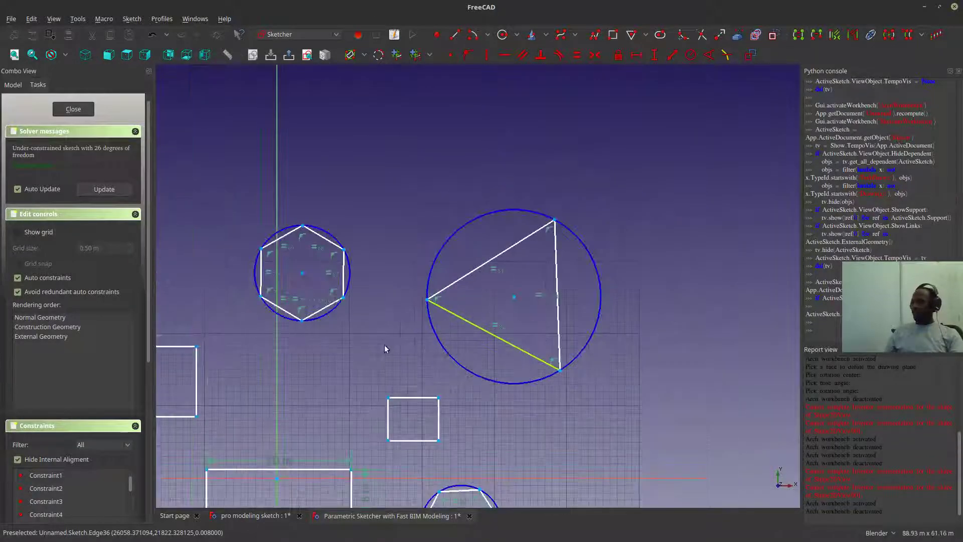
{"action": "mouse_move", "coordinate": [375, 358]}
{"action": "middle_mouse_down", "text": "shift"}
{"action": "mouse_move", "coordinate": [488, 275]}
{"action": "mouse_move", "coordinate": [596, 280]}
{"action": "middle_mouse_up", "text": "shift"}
{"action": "scroll", "coordinate": [596, 279], "scroll_direction": "up", "scroll_amount": 3}
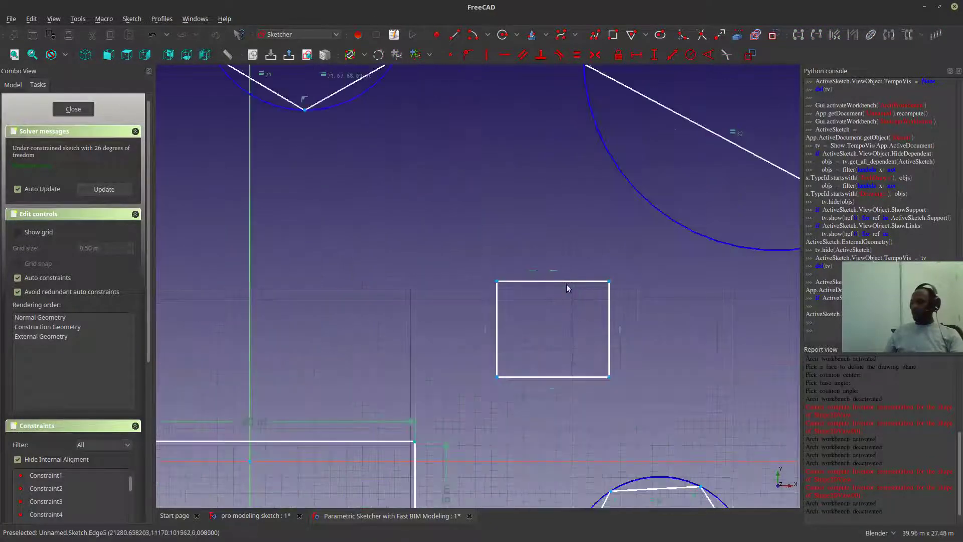
{"action": "left_click_drag", "start_coordinate": [571, 286], "coordinate": [571, 283]}
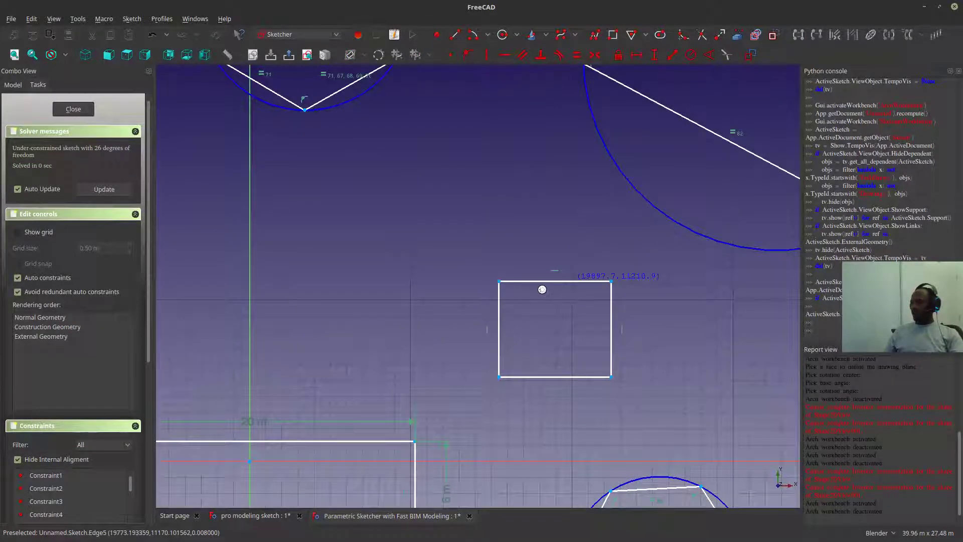
{"action": "scroll", "coordinate": [542, 289], "scroll_direction": "down", "scroll_amount": 3}
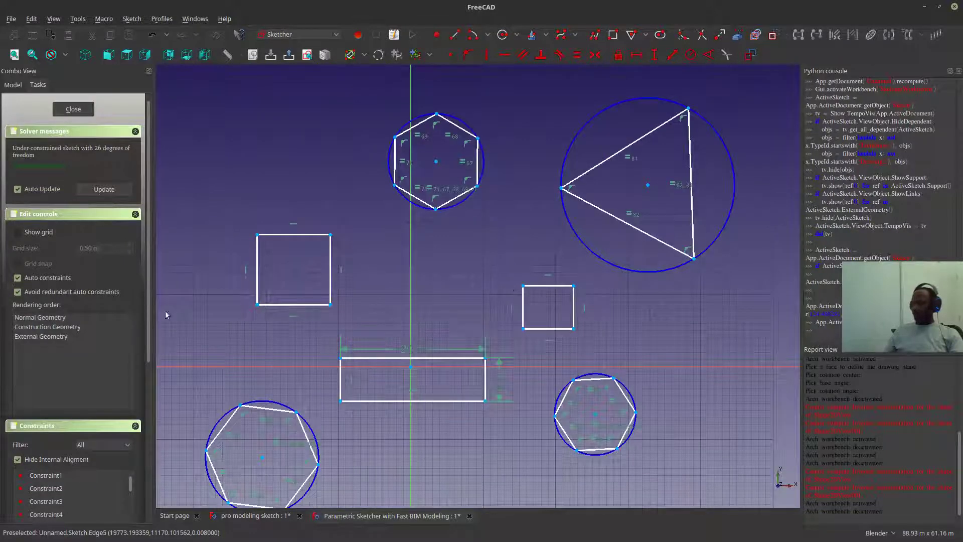
- Move the small rectangle onto the horizontal axis beyond the hexagon, with its near edge at about x 40.3 m, and close the sketch
{"action": "mouse_move", "coordinate": [592, 408]}
{"action": "middle_mouse_down", "text": "shift"}
{"action": "mouse_move", "coordinate": [575, 396]}
{"action": "mouse_move", "coordinate": [396, 397]}
{"action": "middle_mouse_up", "text": "shift"}
{"action": "left_click_drag", "start_coordinate": [300, 253], "coordinate": [606, 358]}
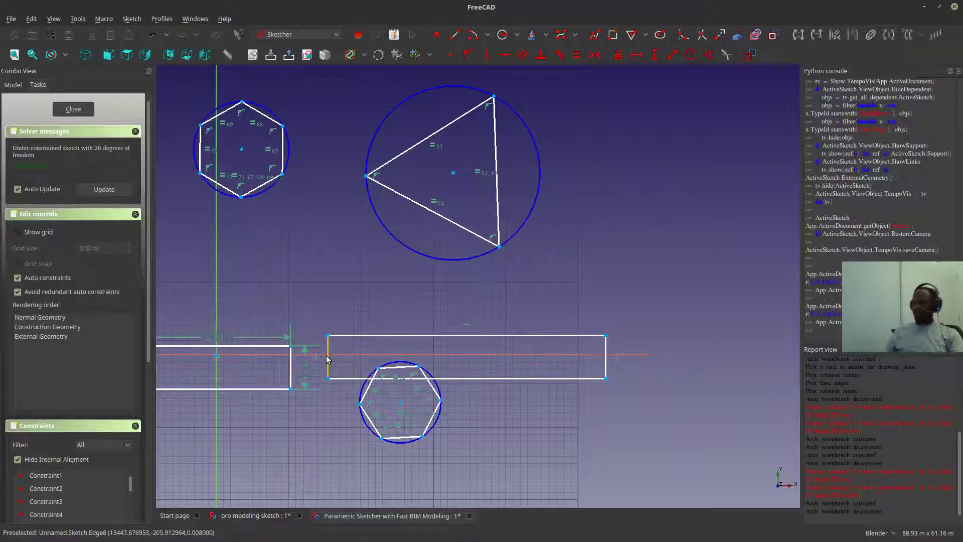
{"action": "left_click_drag", "start_coordinate": [325, 356], "coordinate": [509, 351]}
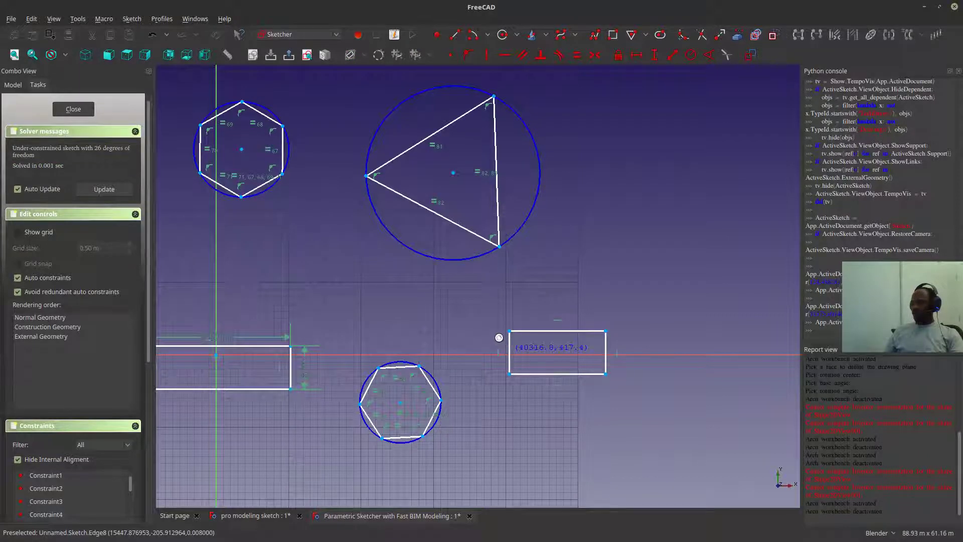
{"action": "left_click_drag", "start_coordinate": [499, 338], "coordinate": [501, 339]}
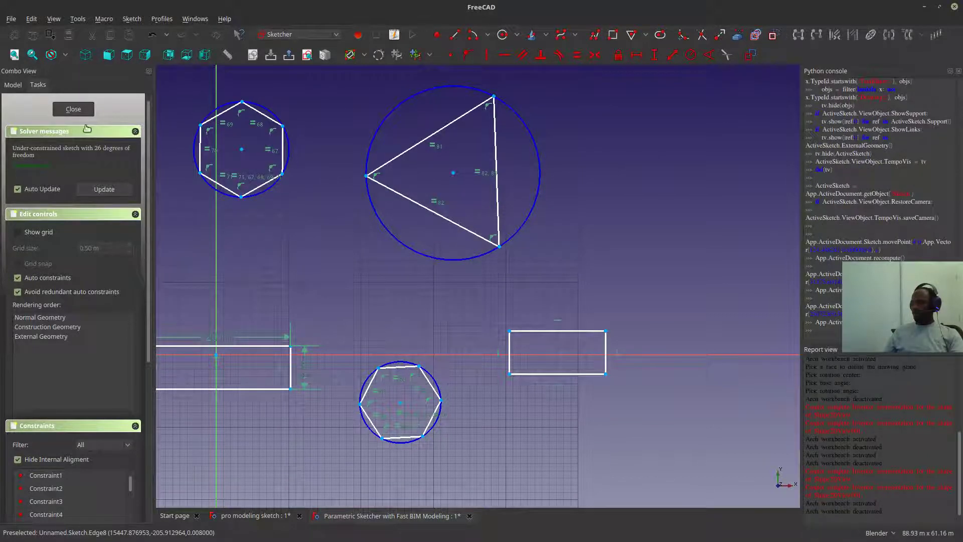
{"action": "left_click", "coordinate": [73, 109]}
- Re-enter the Section plane's Z position as 1.50 m and recompute the document to refresh the 2D section drawing
{"action": "middle_click_drag", "start_coordinate": [526, 298], "coordinate": [552, 404]}
{"action": "scroll", "coordinate": [424, 361], "scroll_direction": "up", "scroll_amount": 5}
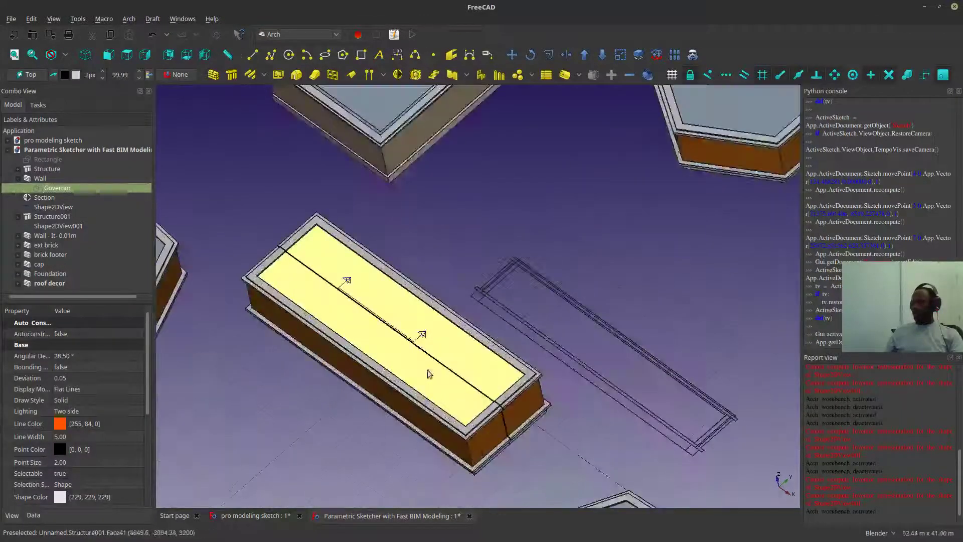
{"action": "left_click", "coordinate": [421, 335]}
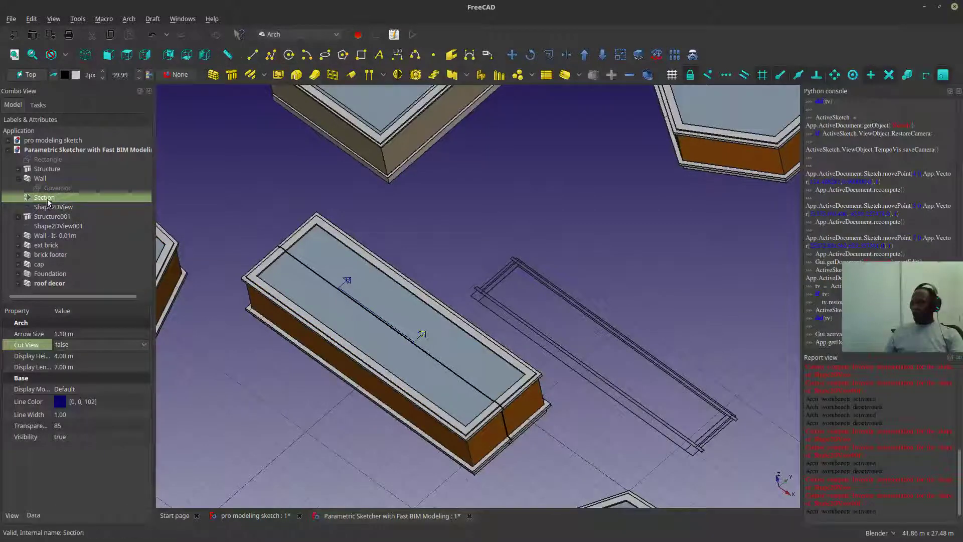
{"action": "left_click", "coordinate": [27, 515]}
{"action": "left_click", "coordinate": [8, 367]}
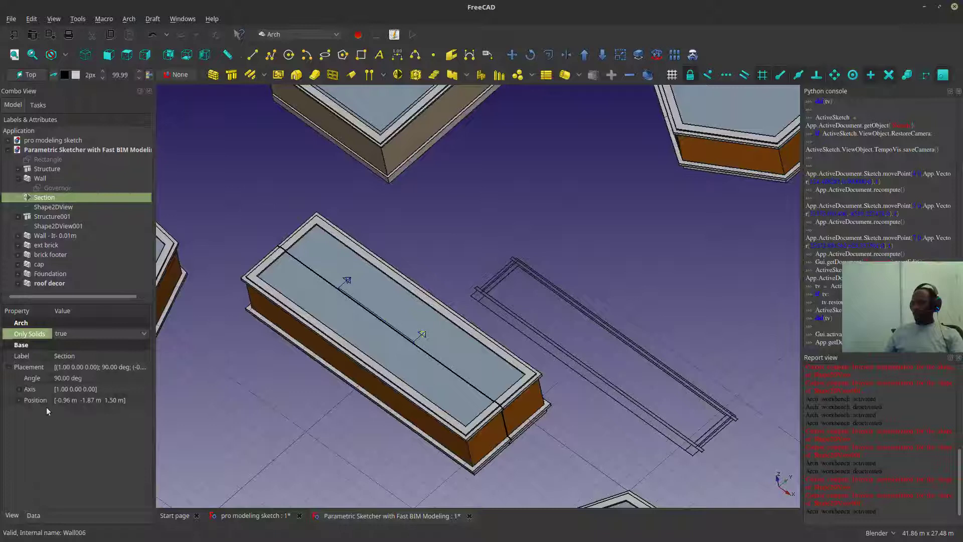
{"action": "left_click", "coordinate": [19, 400]}
{"action": "left_click", "coordinate": [88, 434]}
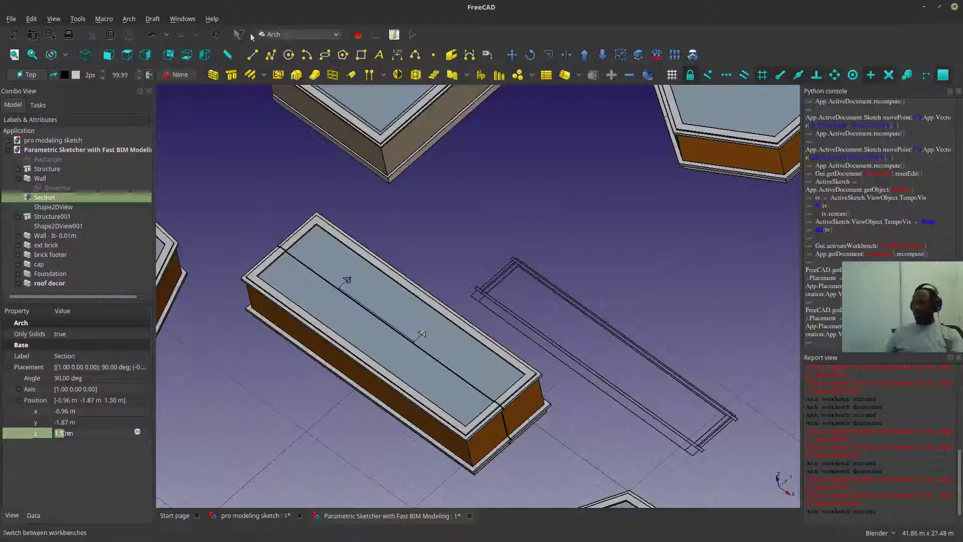
{"action": "left_click", "coordinate": [216, 38]}
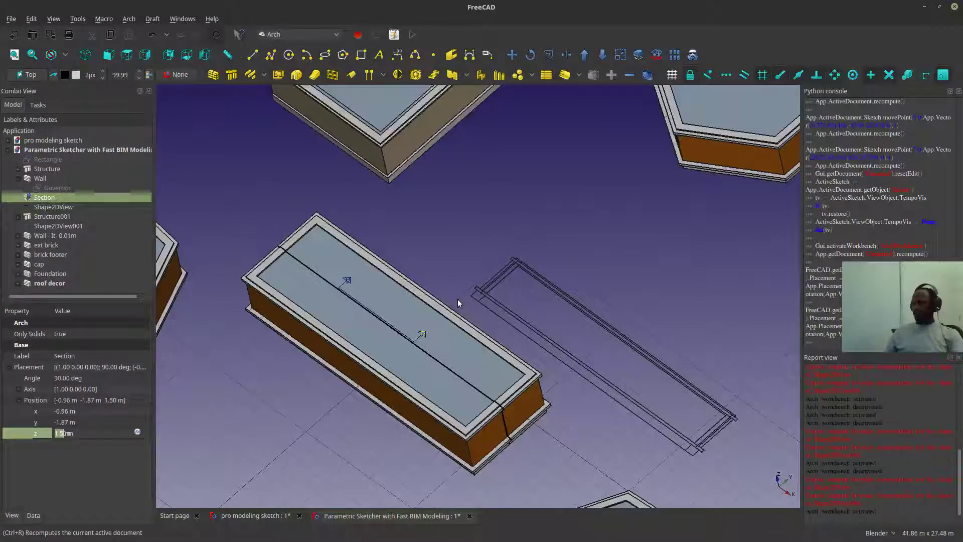
- Examine the updated 2D section drawing along its full length and its wall, footing and roof corner details close up
{"action": "scroll", "coordinate": [458, 299], "scroll_direction": "down", "scroll_amount": 5}
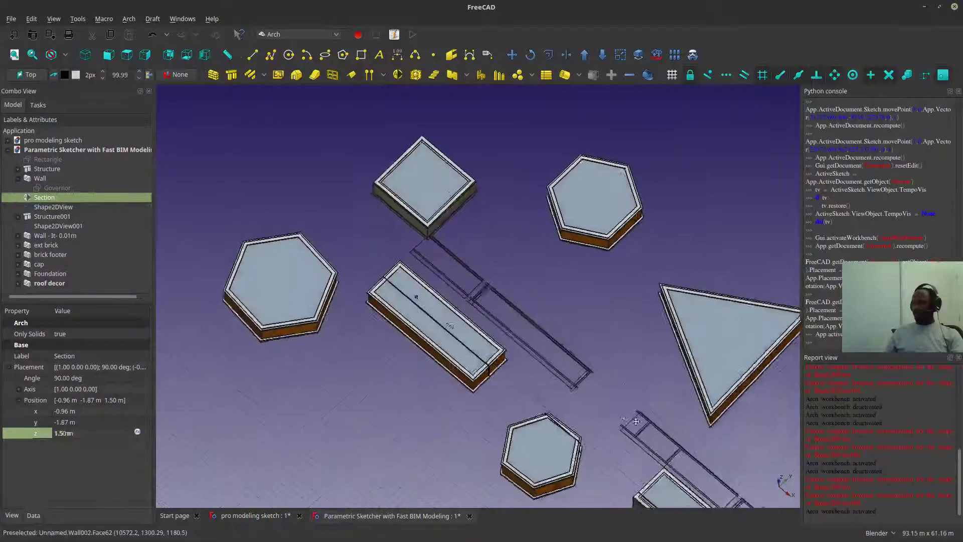
{"action": "scroll", "coordinate": [453, 314], "scroll_direction": "up", "scroll_amount": 2}
{"action": "middle_click_drag", "start_coordinate": [453, 314], "coordinate": [375, 256], "text": "shift"}
{"action": "scroll", "coordinate": [504, 393], "scroll_direction": "up", "scroll_amount": 8}
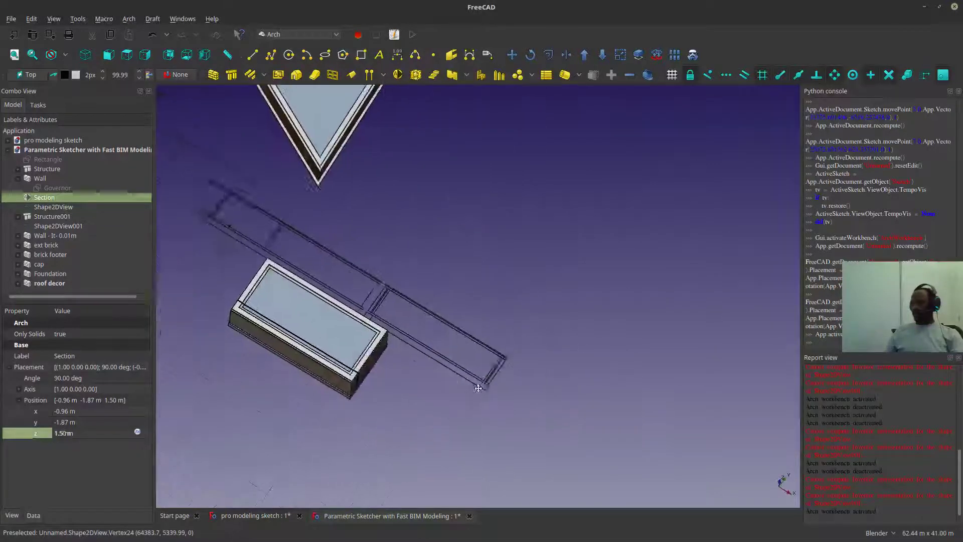
{"action": "scroll", "coordinate": [504, 393], "scroll_direction": "up", "scroll_amount": 4}
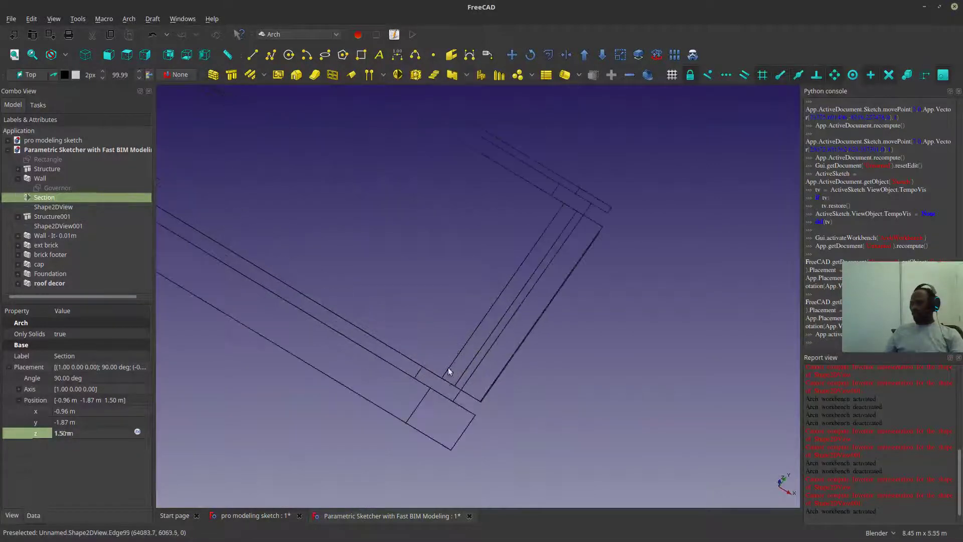
{"action": "scroll", "coordinate": [454, 396], "scroll_direction": "up", "scroll_amount": 2}
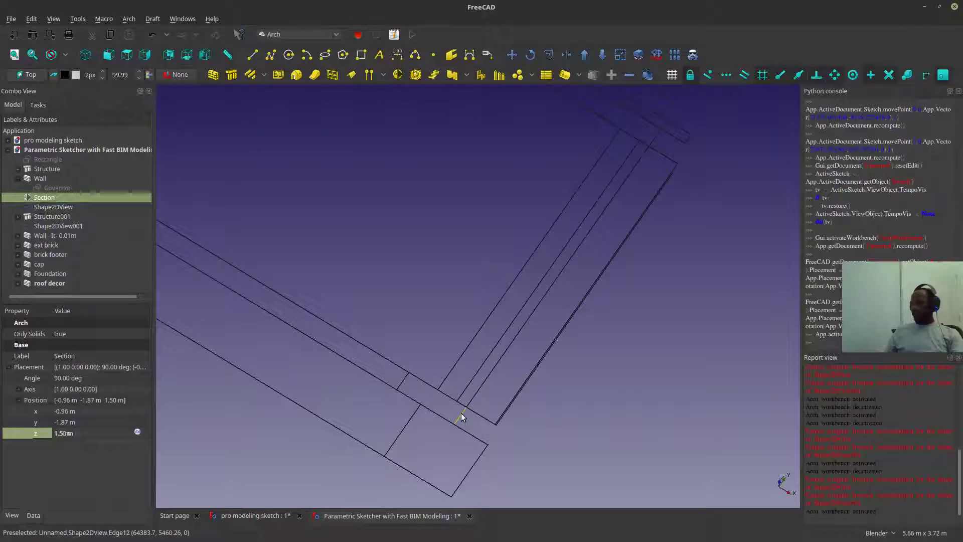
{"action": "scroll", "coordinate": [409, 379], "scroll_direction": "down", "scroll_amount": 2}
{"action": "middle_click_drag", "start_coordinate": [409, 379], "coordinate": [405, 381]}
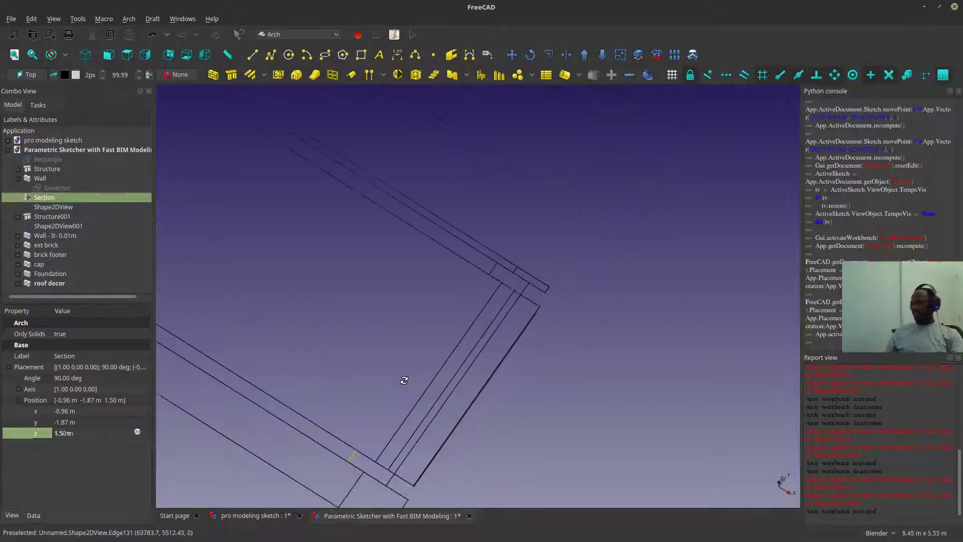
{"action": "scroll", "coordinate": [534, 316], "scroll_direction": "up", "scroll_amount": 8}
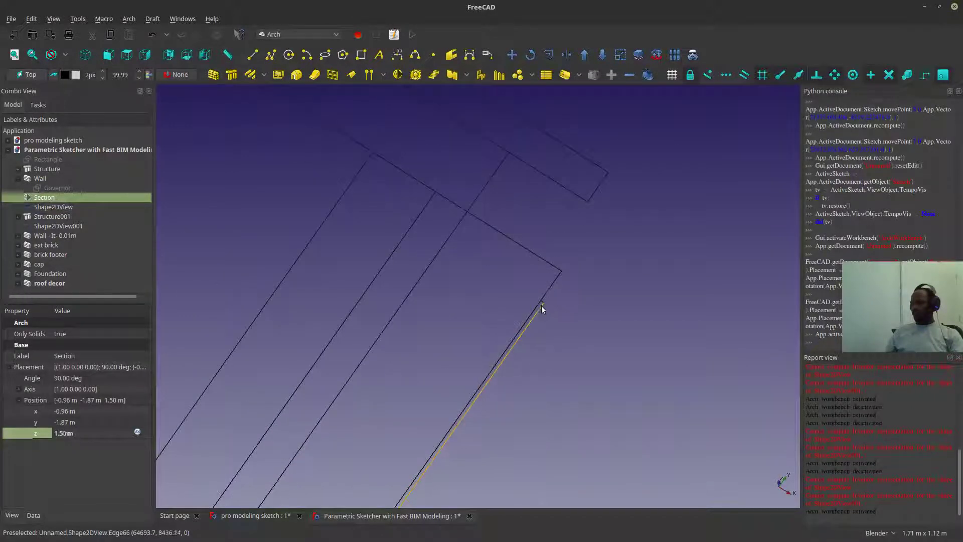
- Examine the 2D section drawing in top view, checking the roof corner, wall layers and footing close up
{"action": "left_click", "coordinate": [127, 55]}
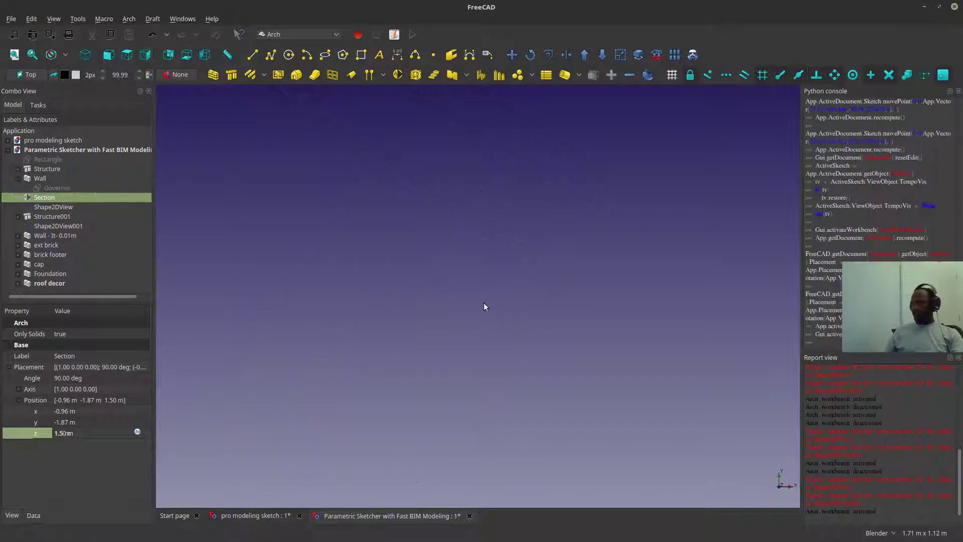
{"action": "scroll", "coordinate": [486, 307], "scroll_direction": "down", "scroll_amount": 4}
{"action": "middle_click_drag", "start_coordinate": [535, 390], "coordinate": [501, 277], "text": "shift"}
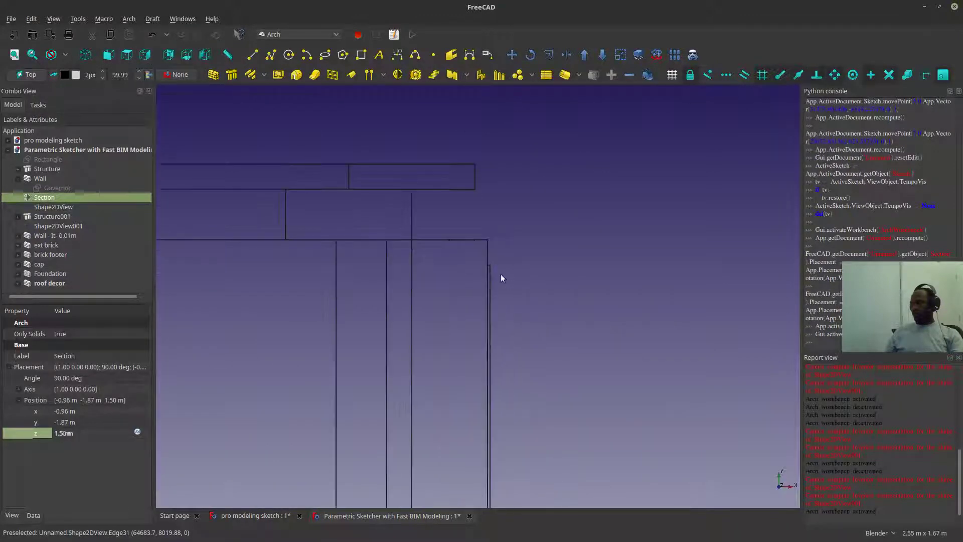
{"action": "scroll", "coordinate": [492, 271], "scroll_direction": "up", "scroll_amount": 6}
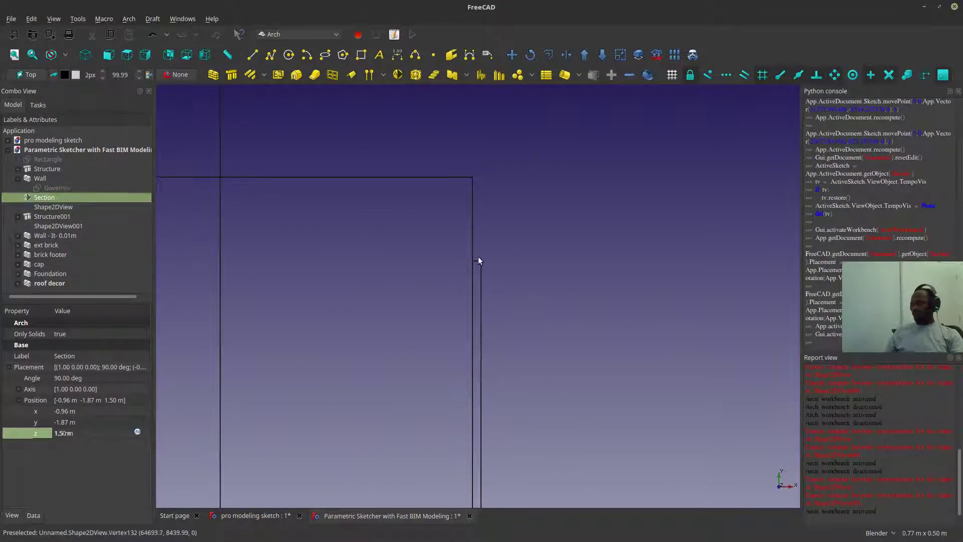
{"action": "scroll", "coordinate": [480, 265], "scroll_direction": "down", "scroll_amount": 8}
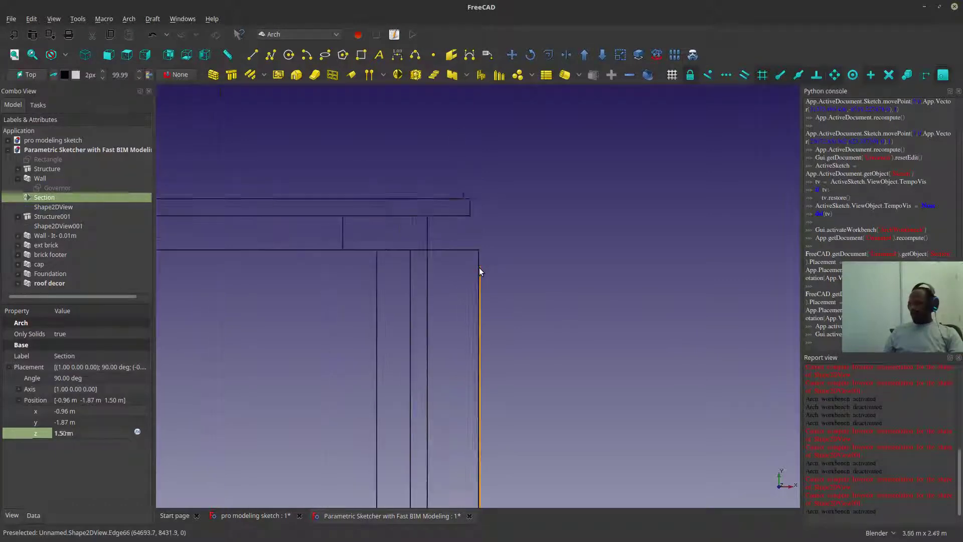
{"action": "scroll", "coordinate": [480, 270], "scroll_direction": "down", "scroll_amount": 6}
{"action": "scroll", "coordinate": [464, 302], "scroll_direction": "up", "scroll_amount": 6}
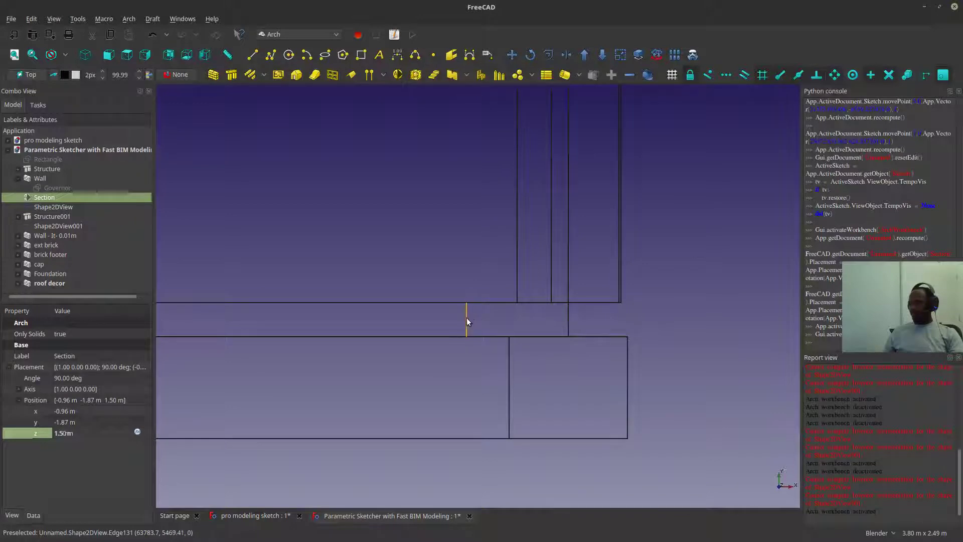
{"action": "scroll", "coordinate": [466, 327], "scroll_direction": "down", "scroll_amount": 6}
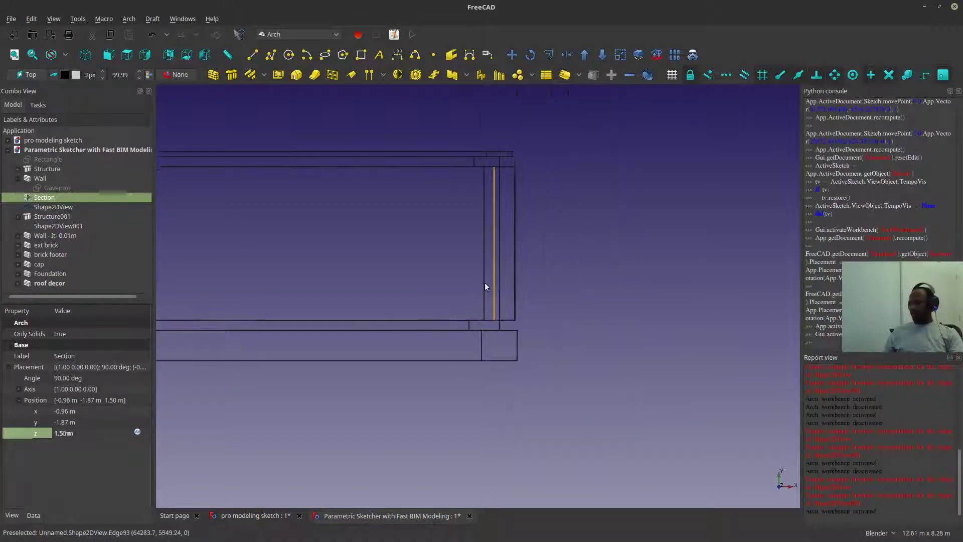
{"action": "scroll", "coordinate": [485, 282], "scroll_direction": "up", "scroll_amount": 2}
{"action": "scroll", "coordinate": [479, 236], "scroll_direction": "down", "scroll_amount": 4}
{"action": "scroll", "coordinate": [487, 227], "scroll_direction": "down", "scroll_amount": 4}
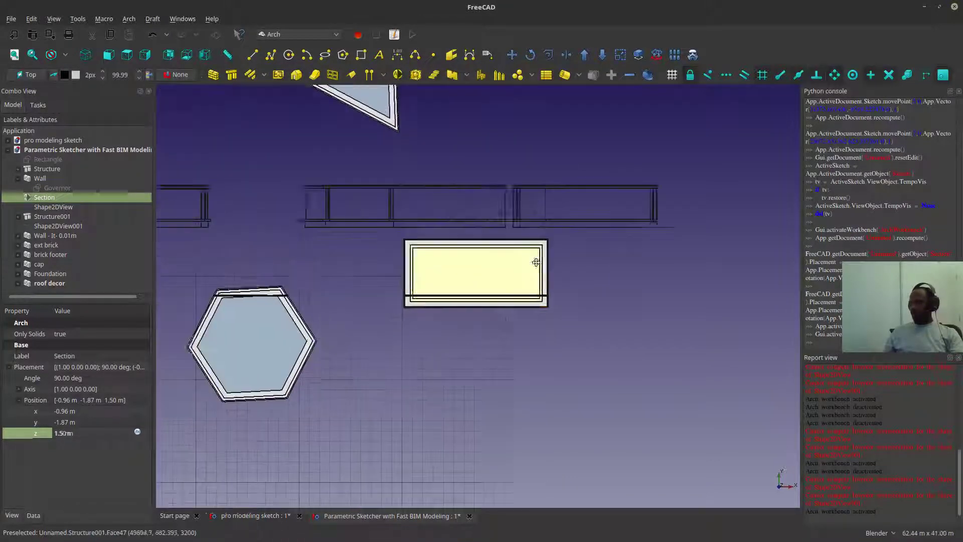
- Enable Cut View for the Section plane so the buildings are cut open along it
{"action": "mouse_move", "coordinate": [486, 227]}
{"action": "middle_mouse_down"}
{"action": "mouse_move", "coordinate": [383, 260]}
{"action": "mouse_move", "coordinate": [536, 306]}
{"action": "mouse_move", "coordinate": [441, 318]}
{"action": "middle_mouse_up"}
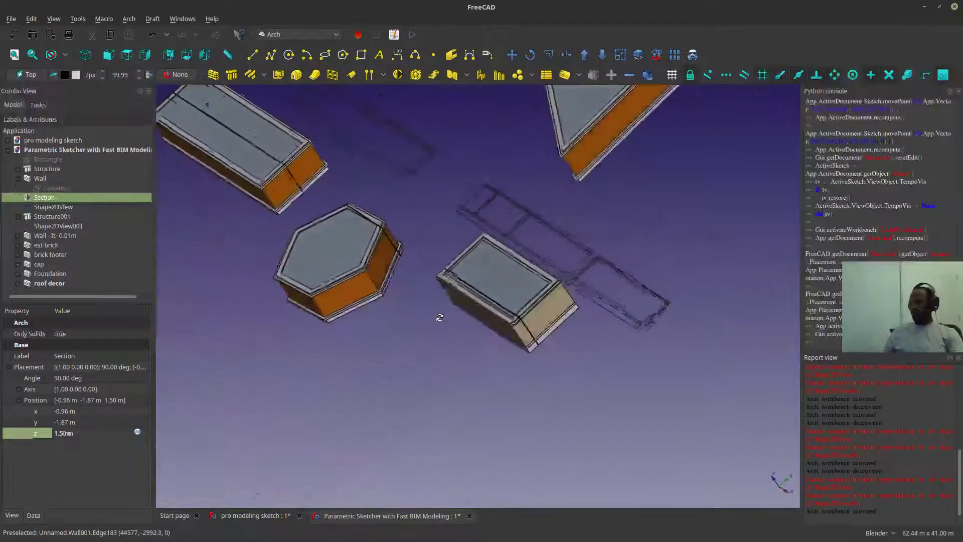
{"action": "scroll", "coordinate": [522, 291], "scroll_direction": "up", "scroll_amount": 2}
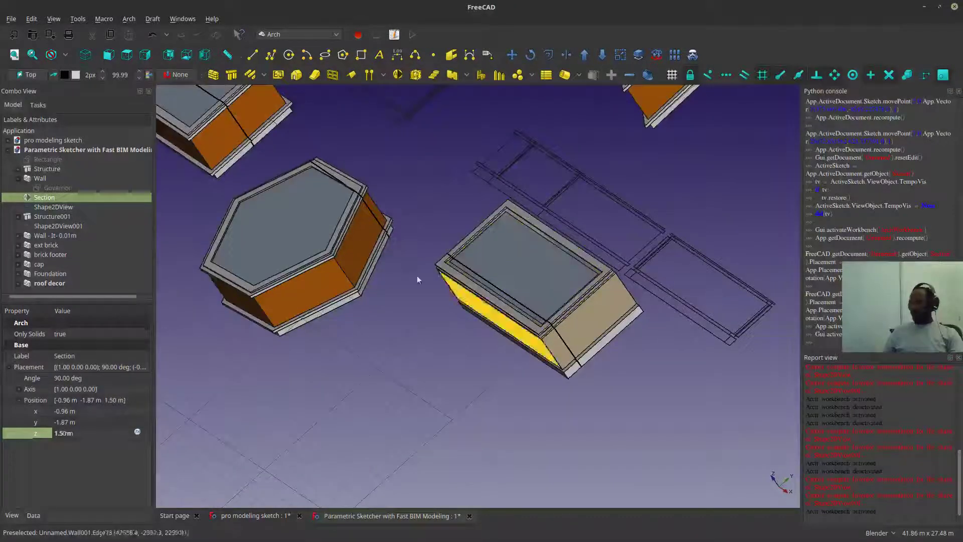
{"action": "scroll", "coordinate": [378, 269], "scroll_direction": "down", "scroll_amount": 2}
{"action": "middle_click_drag", "start_coordinate": [379, 269], "coordinate": [312, 196]}
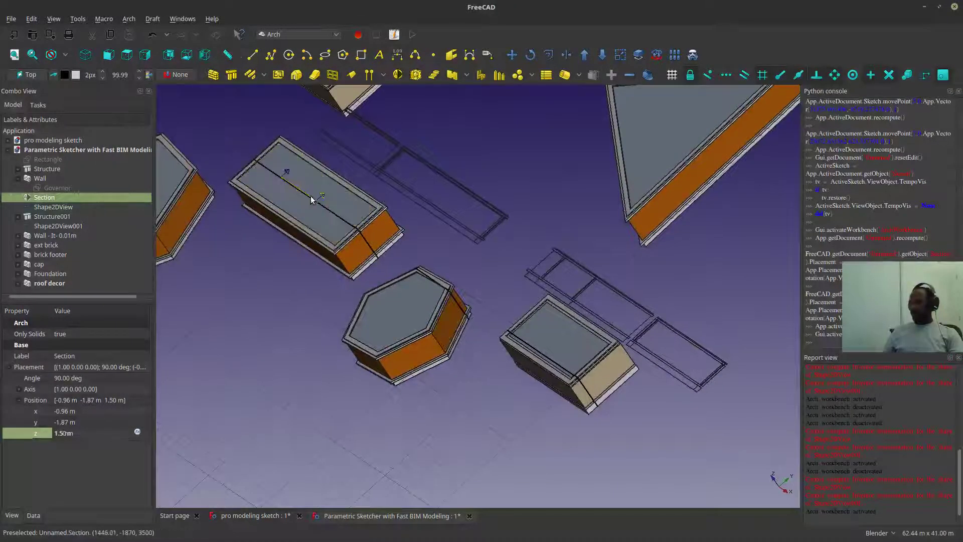
{"action": "left_click", "coordinate": [15, 518]}
{"action": "left_click", "coordinate": [85, 343]}
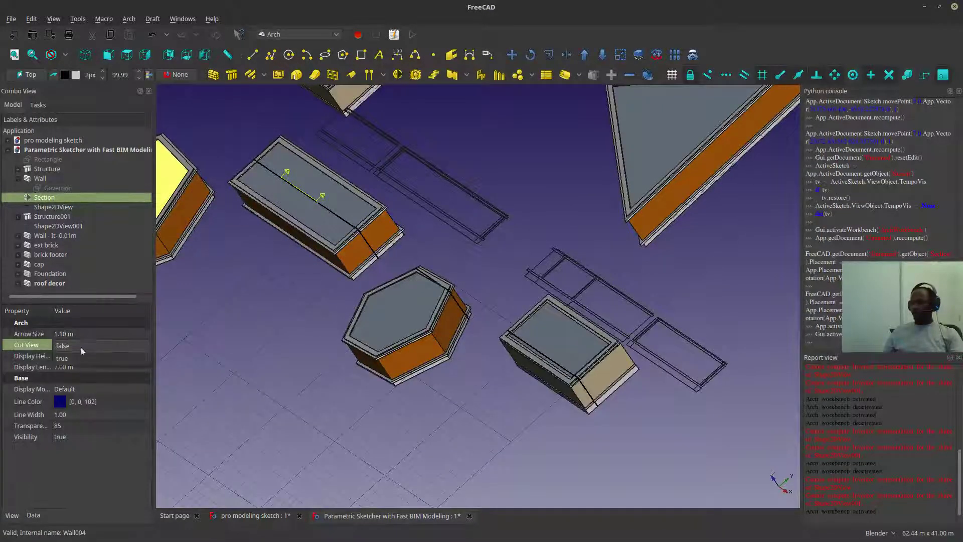
{"action": "left_click", "coordinate": [74, 359]}
- Examine the cut-open rectangular building from several sides, including its wall layers, slabs, footing and interior
{"action": "middle_click_drag", "start_coordinate": [339, 336], "coordinate": [652, 301]}
{"action": "scroll", "coordinate": [653, 282], "scroll_direction": "up", "scroll_amount": 5}
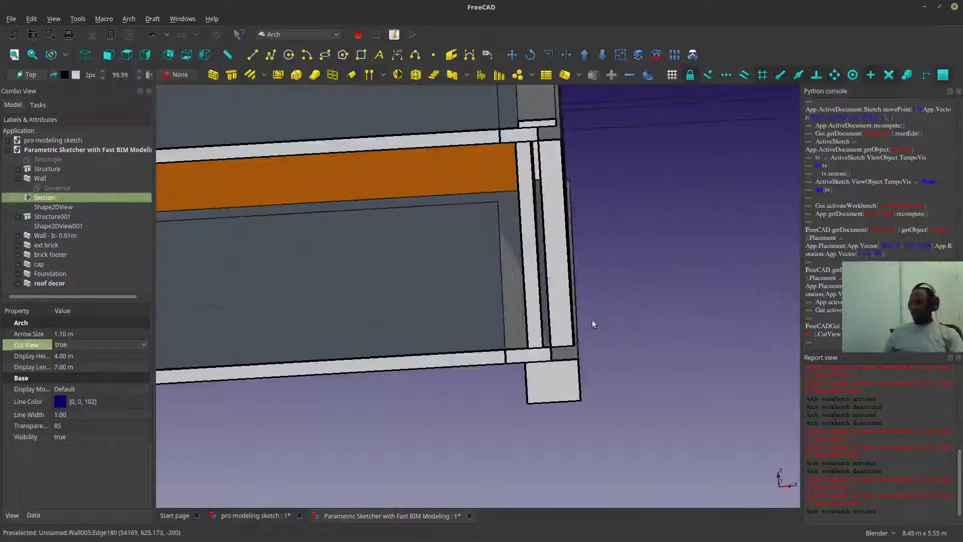
{"action": "middle_click_drag", "start_coordinate": [595, 325], "coordinate": [643, 355]}
{"action": "scroll", "coordinate": [602, 332], "scroll_direction": "down", "scroll_amount": 6}
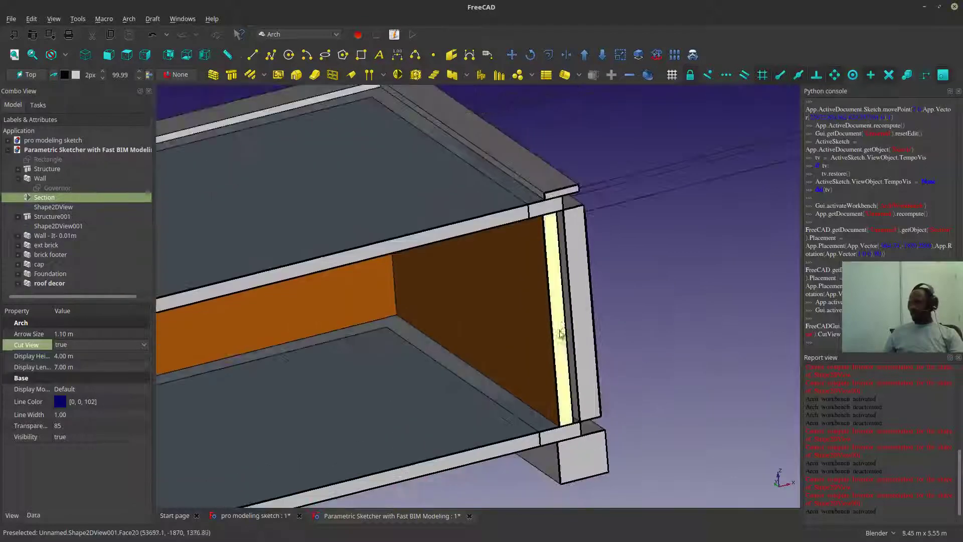
{"action": "scroll", "coordinate": [603, 332], "scroll_direction": "down", "scroll_amount": 3}
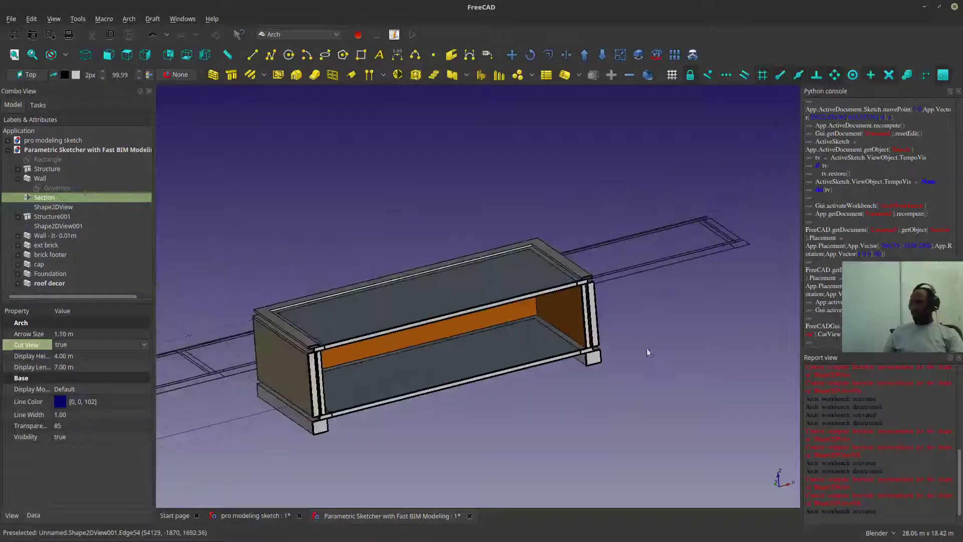
{"action": "middle_click_drag", "start_coordinate": [645, 350], "coordinate": [522, 293]}
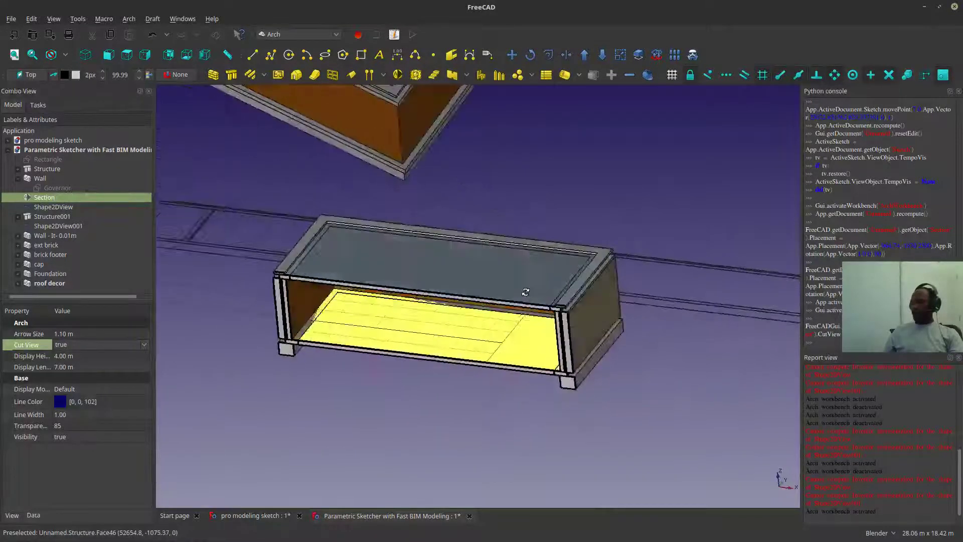
{"action": "middle_click_drag", "start_coordinate": [462, 273], "coordinate": [409, 340]}
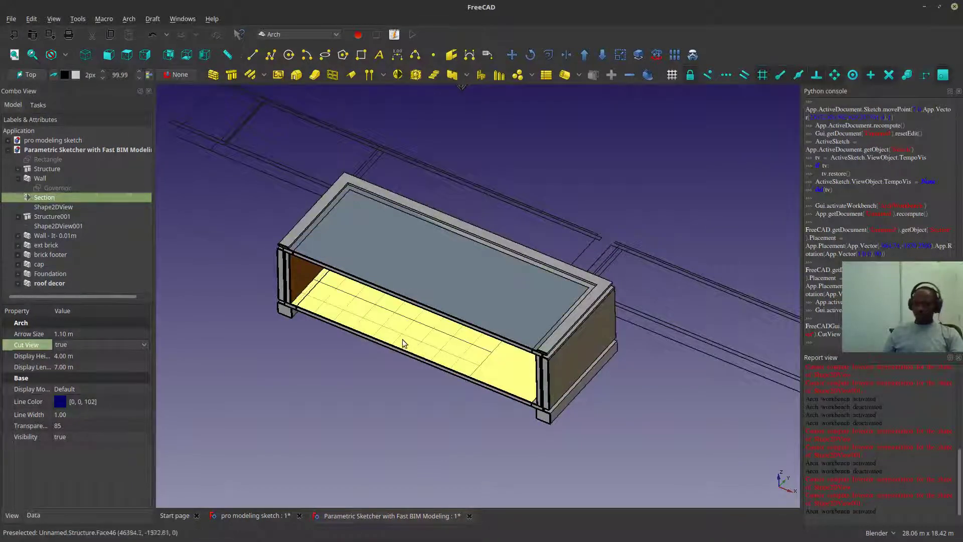
{"action": "scroll", "coordinate": [319, 241], "scroll_direction": "up", "scroll_amount": 5}
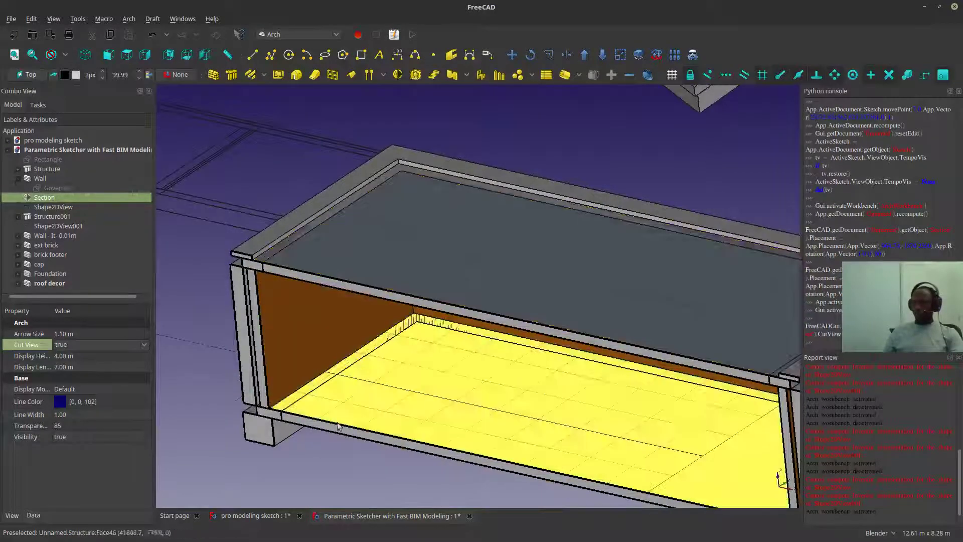
- Hide and show again the Shape2DView001 cut faces, the Structure001 roof slab and the Structure floor slab
{"action": "left_click", "coordinate": [346, 287]}
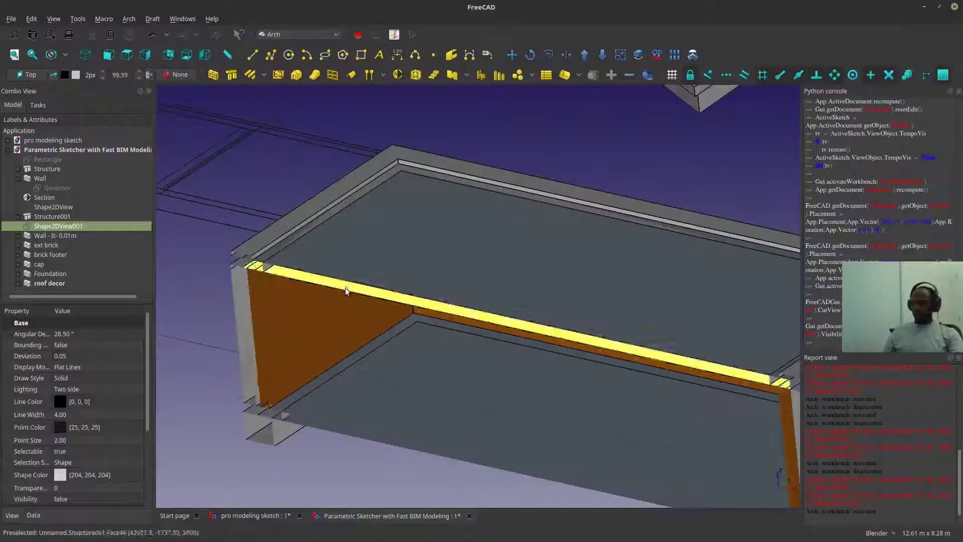
{"action": "scroll", "coordinate": [353, 298], "scroll_direction": "down", "scroll_amount": 5}
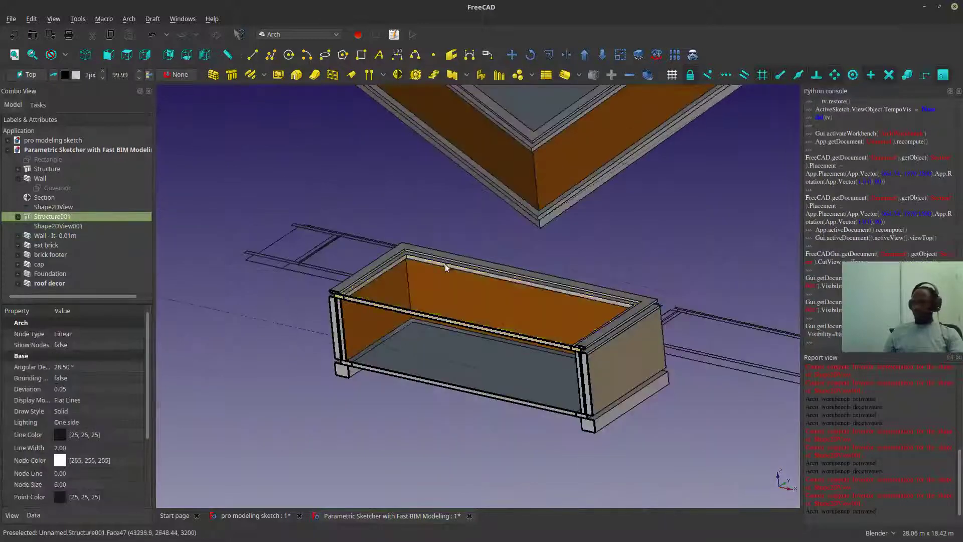
{"action": "left_click", "coordinate": [428, 359]}
- Set the Section plane's Cut View back to false to restore the uncut buildings
{"action": "scroll", "coordinate": [442, 354], "scroll_direction": "down", "scroll_amount": 4}
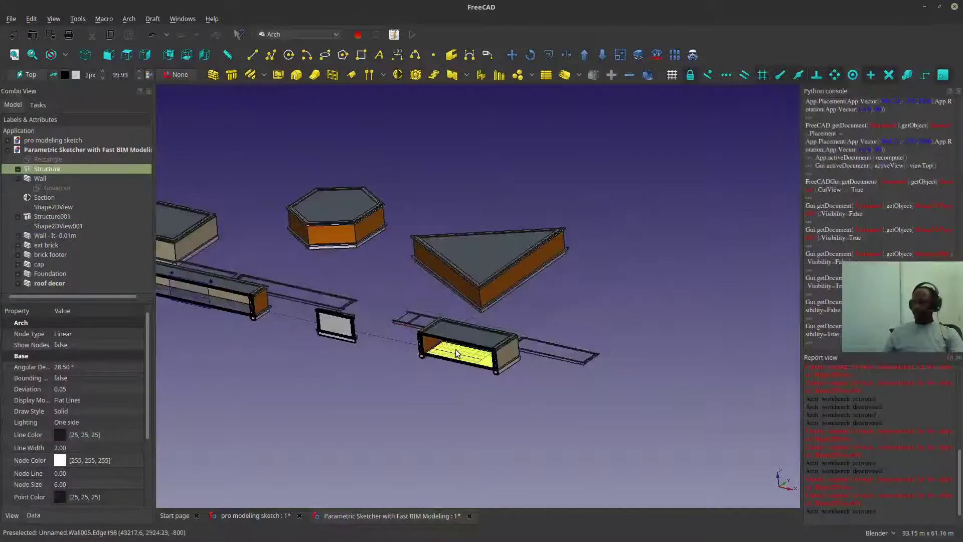
{"action": "middle_click_drag", "start_coordinate": [455, 349], "coordinate": [441, 381]}
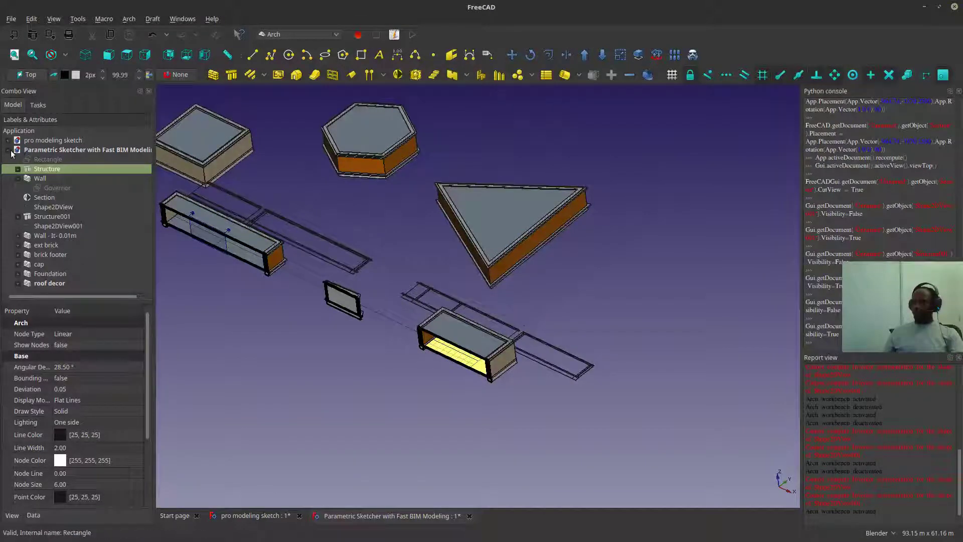
{"action": "middle_click_drag", "start_coordinate": [323, 310], "coordinate": [355, 313]}
{"action": "middle_click_drag", "start_coordinate": [354, 312], "coordinate": [427, 333], "text": "shift"}
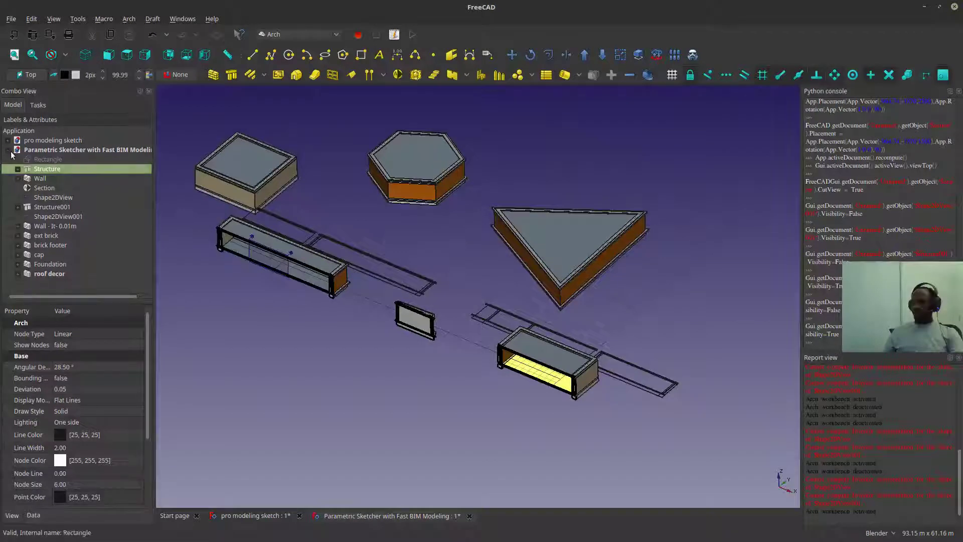
{"action": "left_click", "coordinate": [7, 150]}
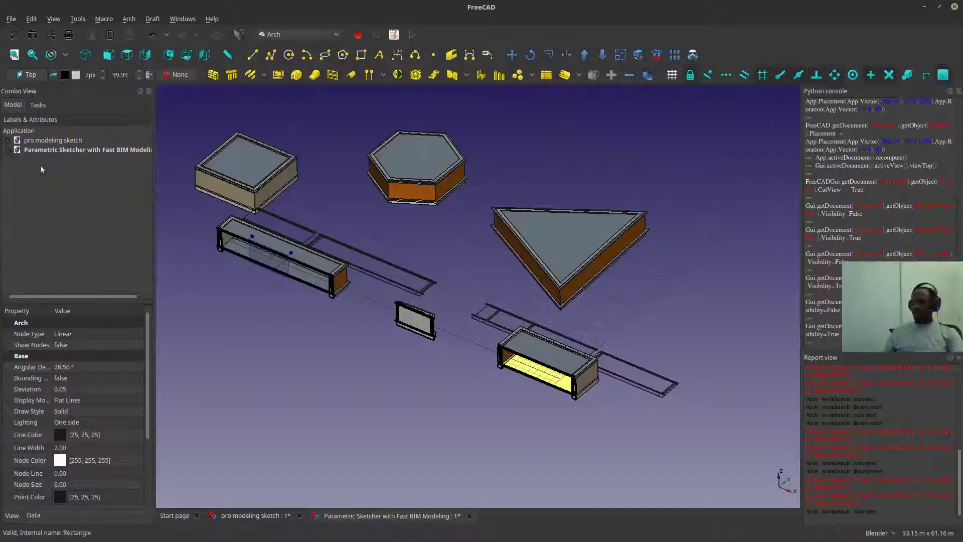
{"action": "left_click", "coordinate": [290, 267]}
{"action": "left_click", "coordinate": [76, 344]}
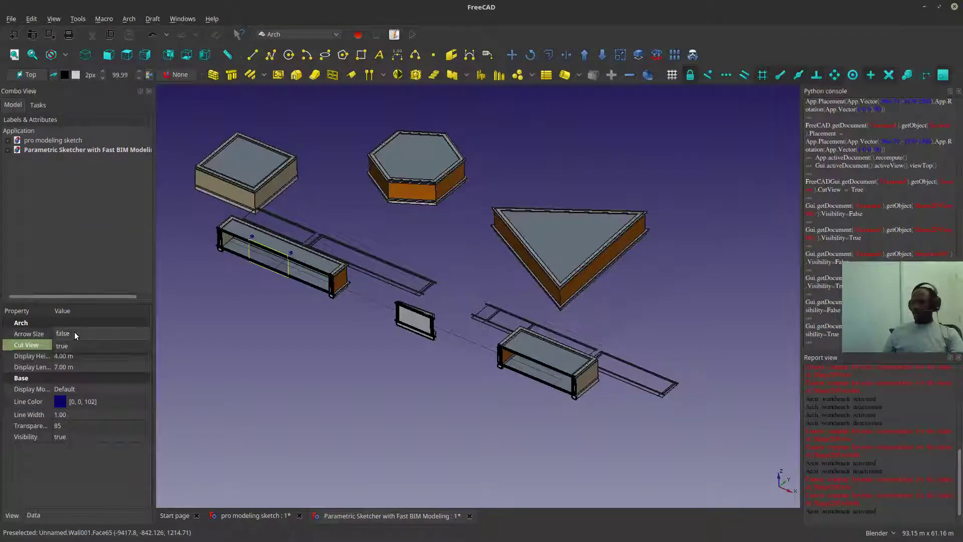
{"action": "left_click", "coordinate": [75, 333]}
{"action": "left_click", "coordinate": [318, 335]}
{"action": "middle_click_drag", "start_coordinate": [318, 335], "coordinate": [321, 395]}
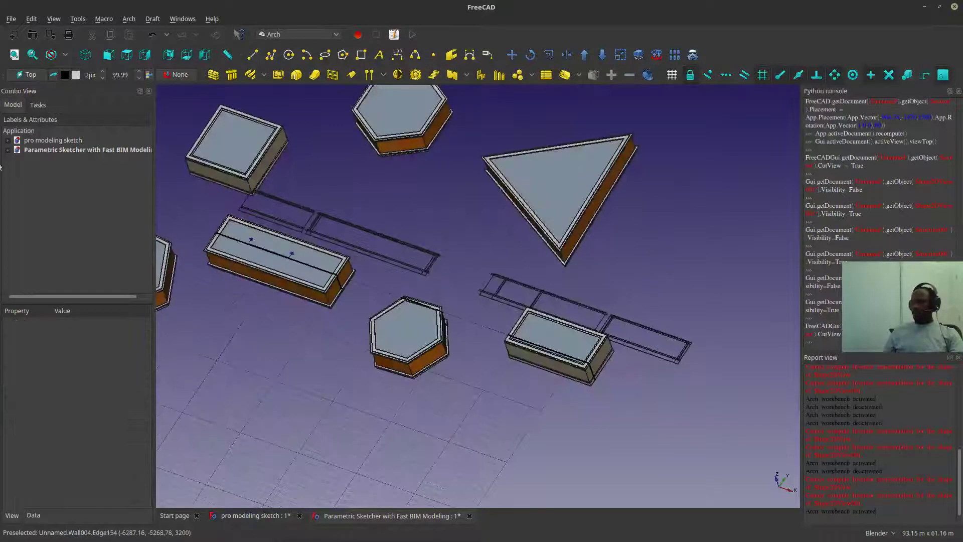
- Open the Governor sketch under Structure001 for editing with the whole layout in view
{"action": "left_click", "coordinate": [7, 150]}
{"action": "left_click", "coordinate": [38, 196]}
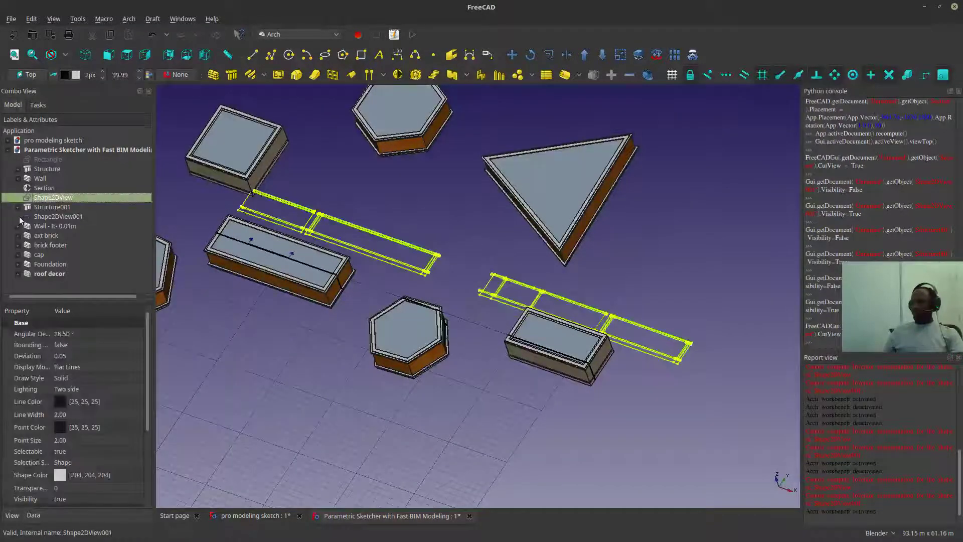
{"action": "left_click", "coordinate": [17, 207]}
{"action": "left_click", "coordinate": [60, 215]}
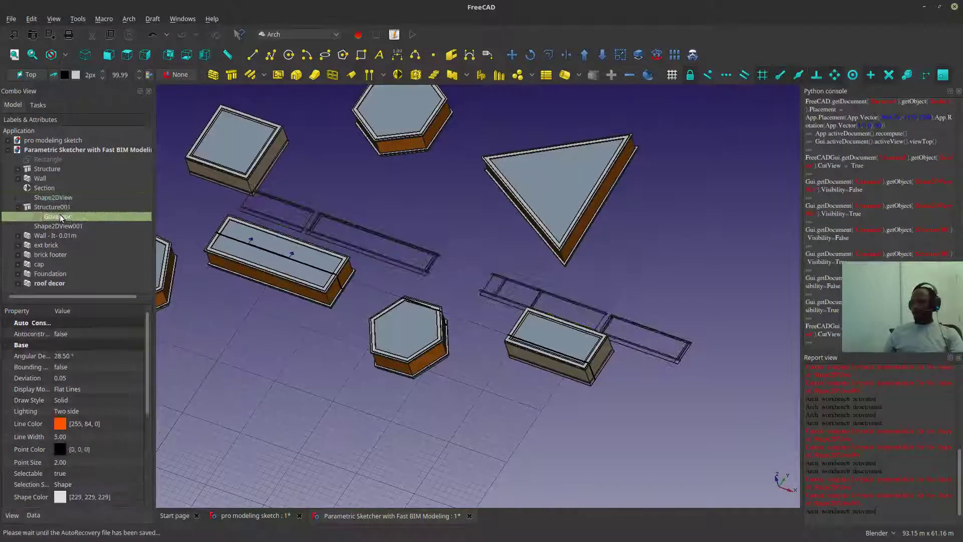
{"action": "double_click", "coordinate": [59, 215]}
{"action": "scroll", "coordinate": [397, 258], "scroll_direction": "down", "scroll_amount": 5}
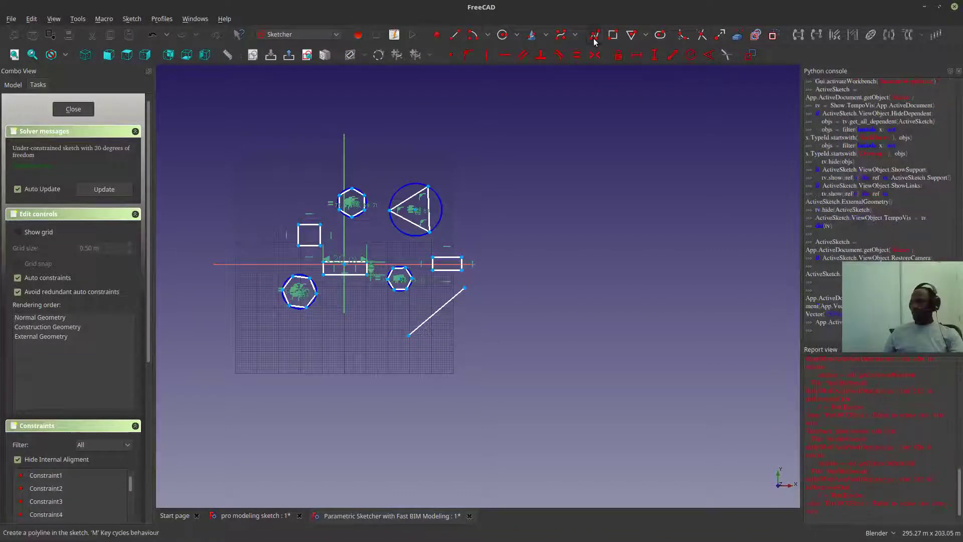
- Draw an open zigzag polyline with segments about 10.3, 29.7 and 30.3 m long below the other shapes, and close the sketch
{"action": "left_click", "coordinate": [311, 361]}
{"action": "left_click", "coordinate": [323, 344]}
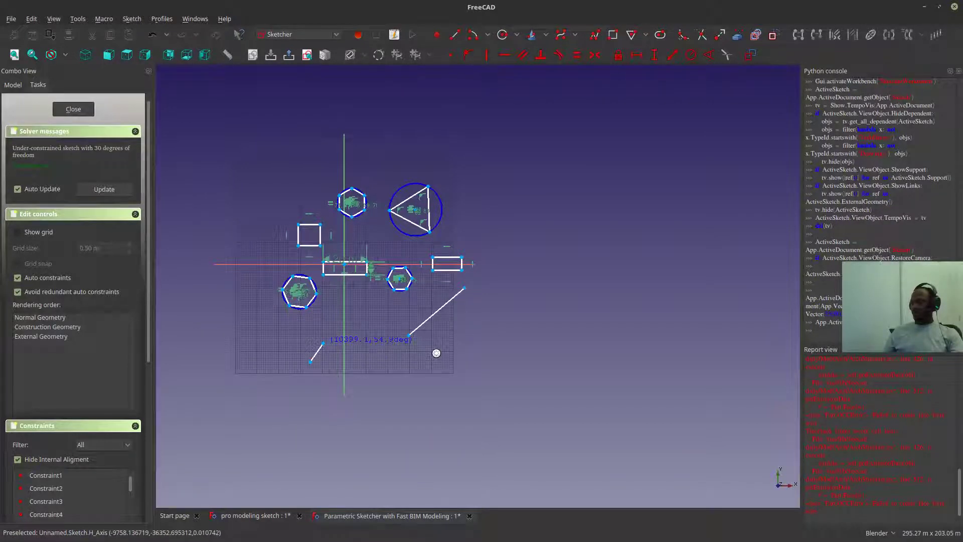
{"action": "left_click", "coordinate": [376, 380]}
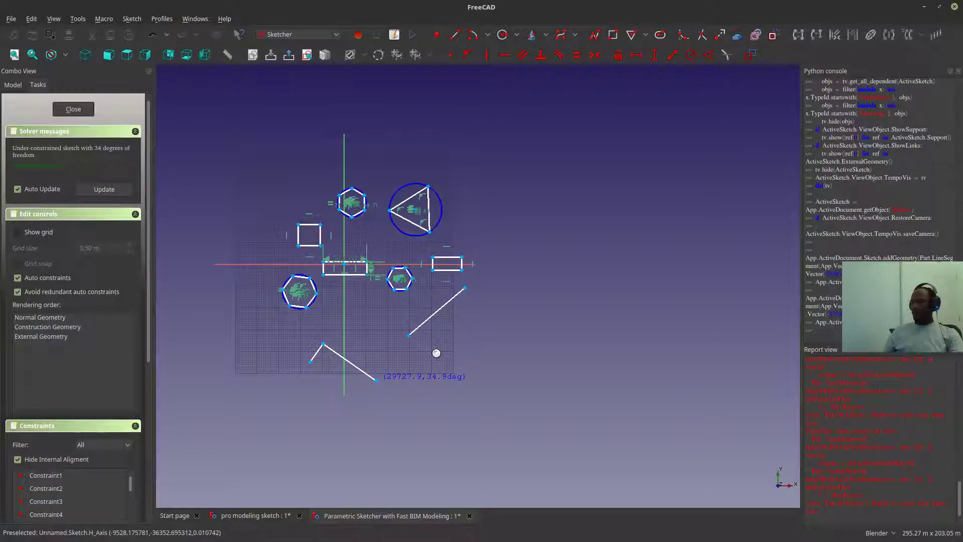
{"action": "left_click", "coordinate": [436, 353]}
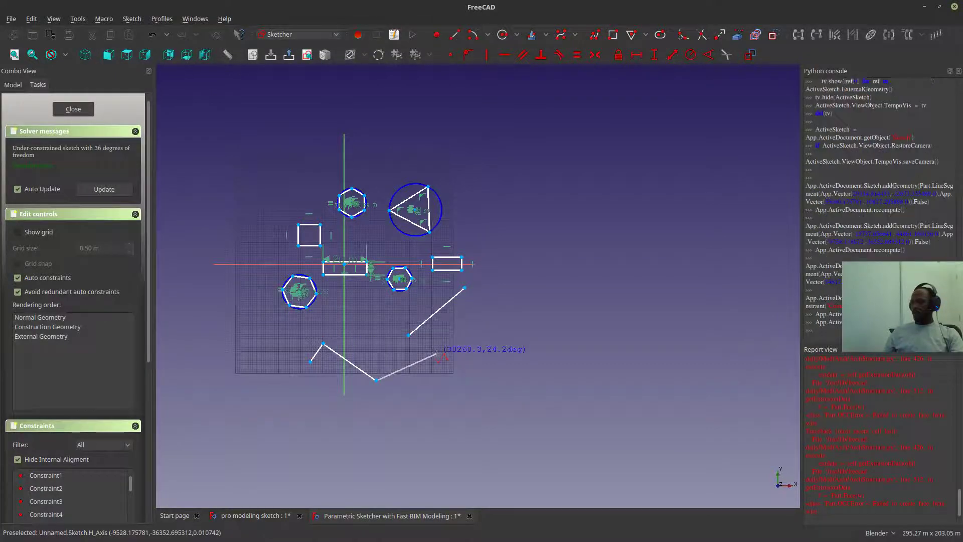
{"action": "left_click", "coordinate": [474, 334]}
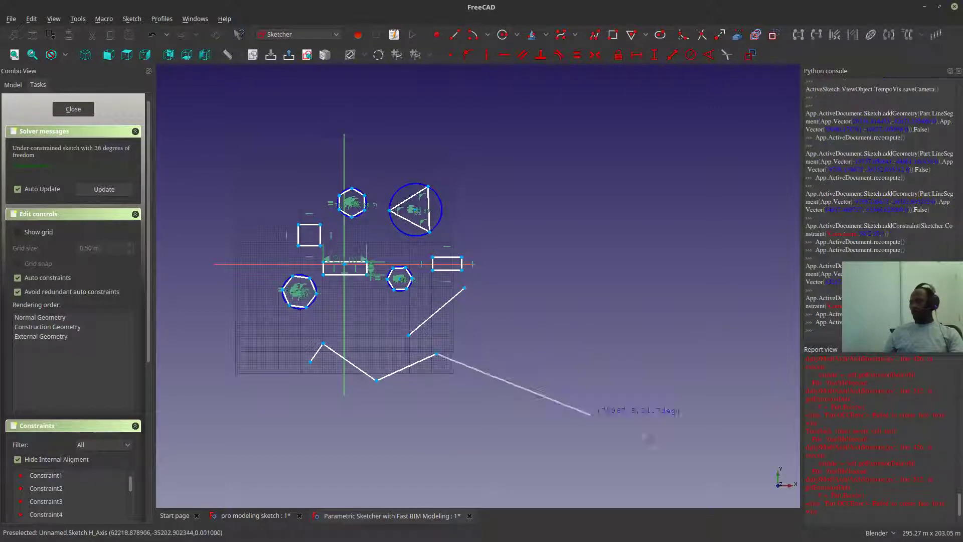
{"action": "right_click", "coordinate": [652, 403]}
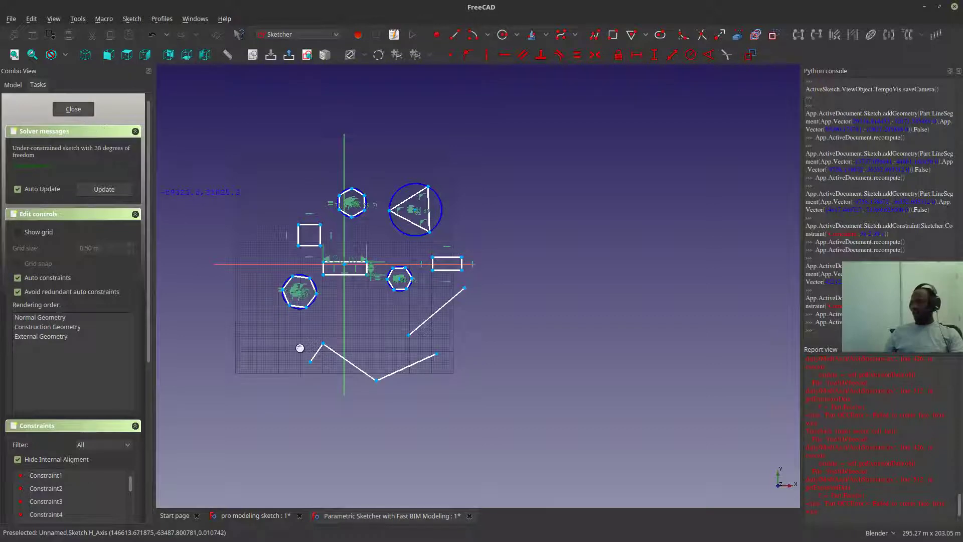
{"action": "key", "text": "Escape"}
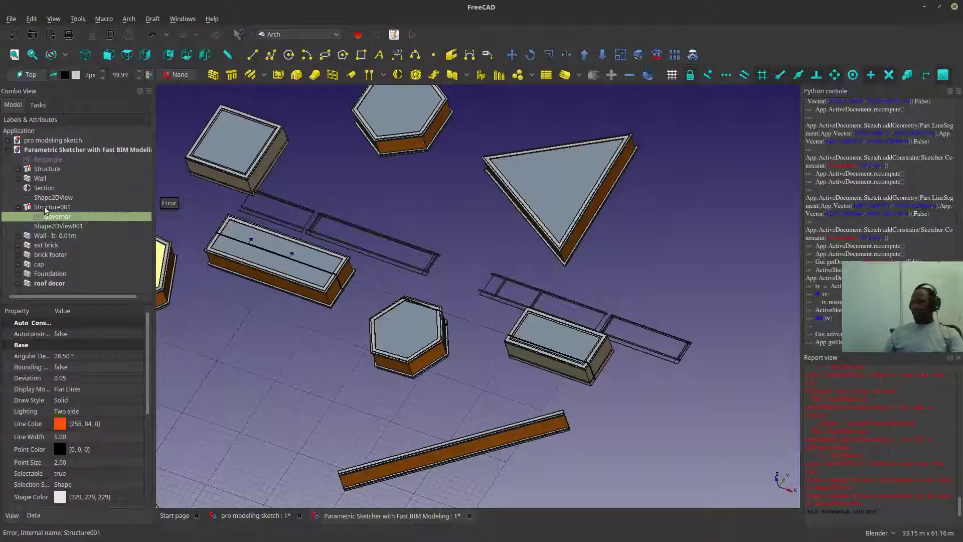
- Select Structure and Structure001 alternately to check which slabs belong to each, leaving Structure001 selected
{"action": "left_click", "coordinate": [47, 169]}
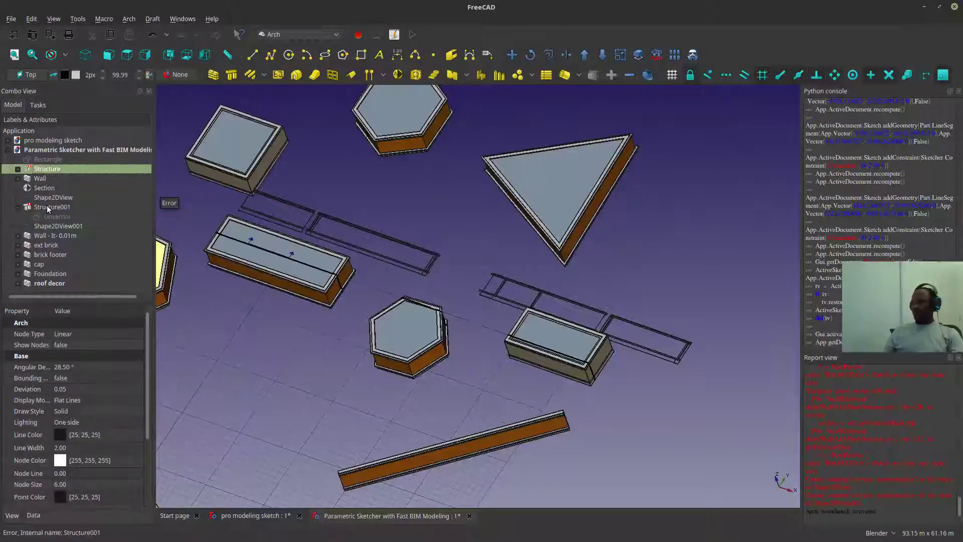
{"action": "left_click", "coordinate": [47, 206]}
{"action": "left_click", "coordinate": [44, 172]}
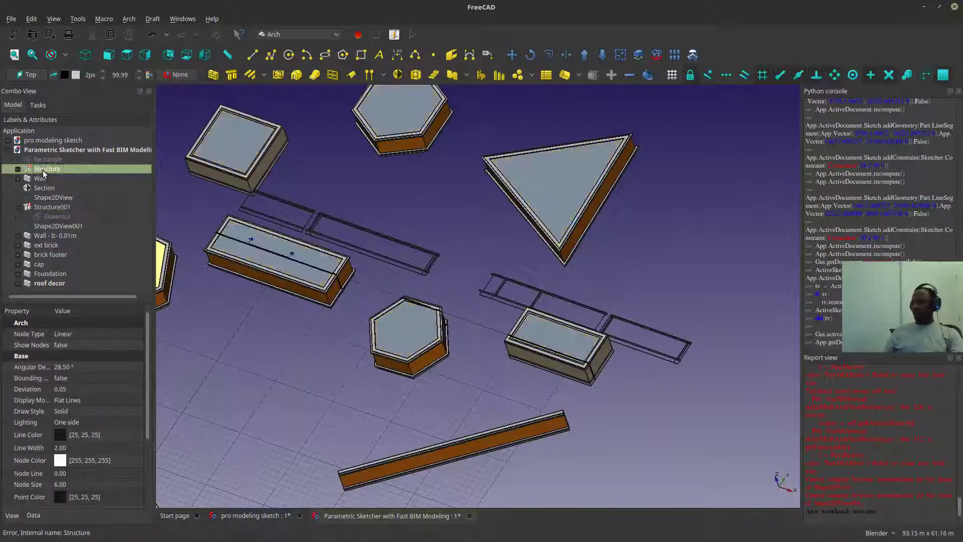
{"action": "left_click", "coordinate": [45, 207]}
- Examine the layered wall profile, with brick, footer, cap and foundation, at the open end of the zigzag wall
{"action": "scroll", "coordinate": [401, 338], "scroll_direction": "up", "scroll_amount": 4}
{"action": "middle_click_drag", "start_coordinate": [411, 342], "coordinate": [369, 308]}
{"action": "scroll", "coordinate": [423, 376], "scroll_direction": "down", "scroll_amount": 5}
{"action": "scroll", "coordinate": [422, 375], "scroll_direction": "up", "scroll_amount": 5}
{"action": "scroll", "coordinate": [505, 420], "scroll_direction": "up", "scroll_amount": 5}
{"action": "middle_click_drag", "start_coordinate": [477, 419], "coordinate": [388, 288]}
{"action": "scroll", "coordinate": [525, 351], "scroll_direction": "up", "scroll_amount": 3}
{"action": "scroll", "coordinate": [521, 396], "scroll_direction": "up", "scroll_amount": 2}
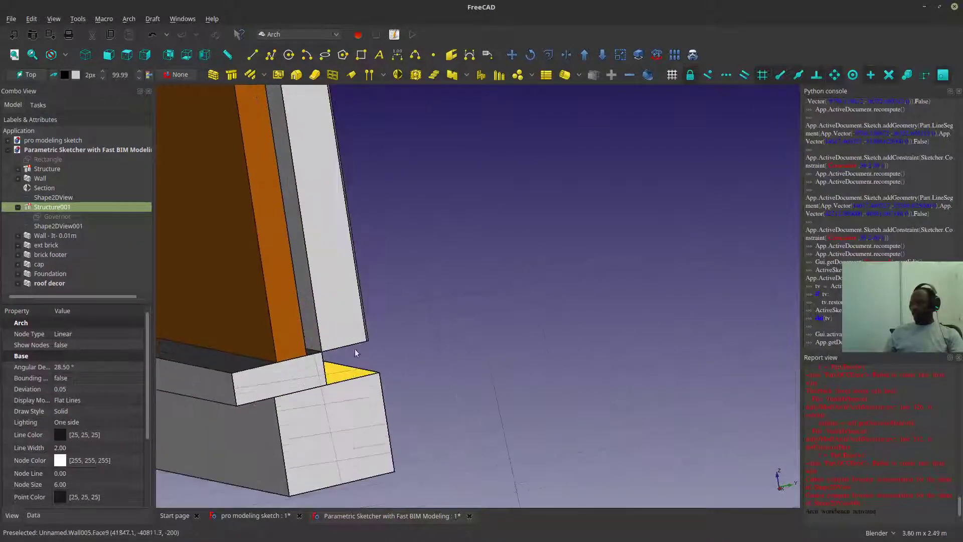
{"action": "scroll", "coordinate": [363, 339], "scroll_direction": "up", "scroll_amount": 2}
{"action": "scroll", "coordinate": [458, 337], "scroll_direction": "down", "scroll_amount": 5}
{"action": "middle_click_drag", "start_coordinate": [457, 337], "coordinate": [404, 352]}
{"action": "scroll", "coordinate": [432, 347], "scroll_direction": "down", "scroll_amount": 4}
{"action": "scroll", "coordinate": [386, 368], "scroll_direction": "up", "scroll_amount": 1}
{"action": "scroll", "coordinate": [342, 390], "scroll_direction": "up", "scroll_amount": 4}
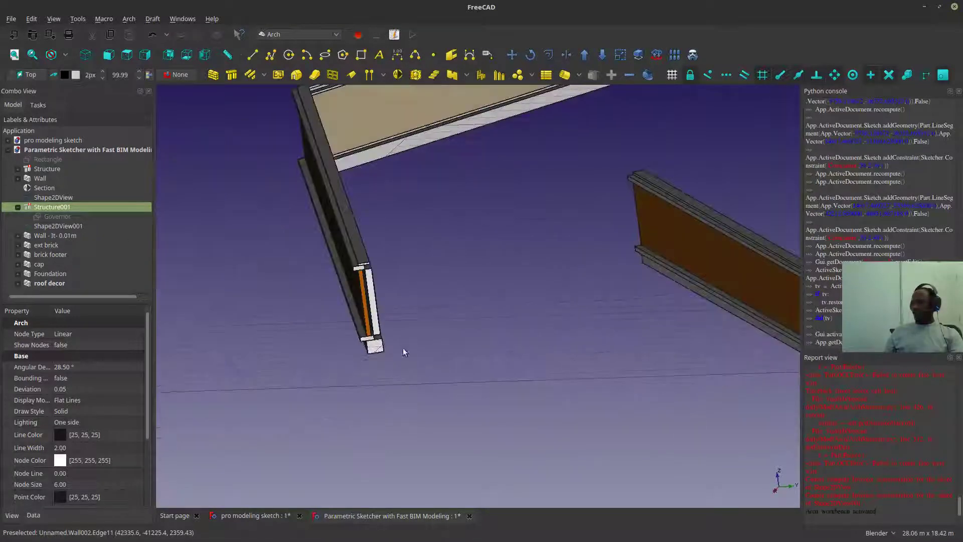
{"action": "middle_click_drag", "start_coordinate": [547, 380], "coordinate": [531, 366]}
{"action": "scroll", "coordinate": [437, 415], "scroll_direction": "up", "scroll_amount": 2}
{"action": "scroll", "coordinate": [275, 437], "scroll_direction": "up", "scroll_amount": 2}
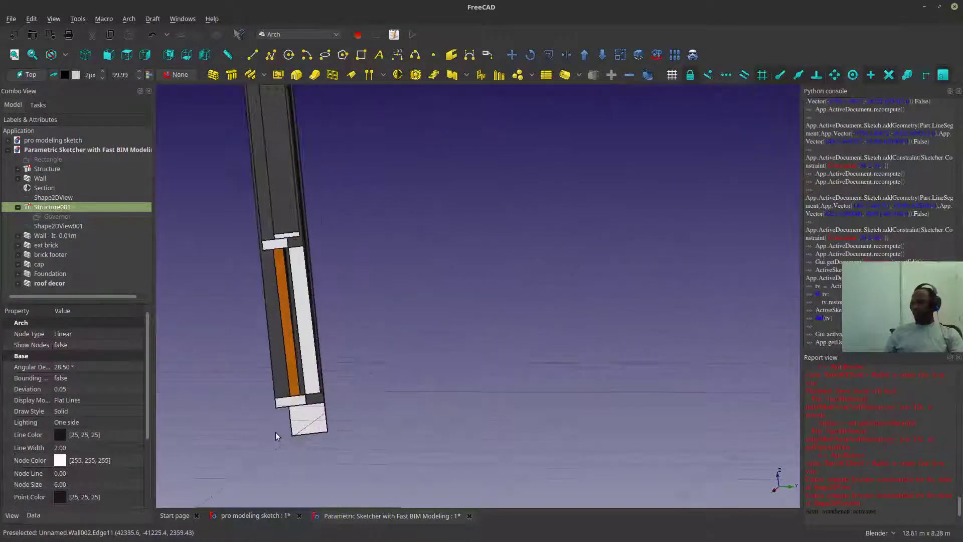
{"action": "scroll", "coordinate": [334, 373], "scroll_direction": "up", "scroll_amount": 2}
{"action": "scroll", "coordinate": [334, 372], "scroll_direction": "down", "scroll_amount": 2}
{"action": "middle_click_drag", "start_coordinate": [334, 373], "coordinate": [316, 331]}
{"action": "scroll", "coordinate": [317, 331], "scroll_direction": "up", "scroll_amount": 2}
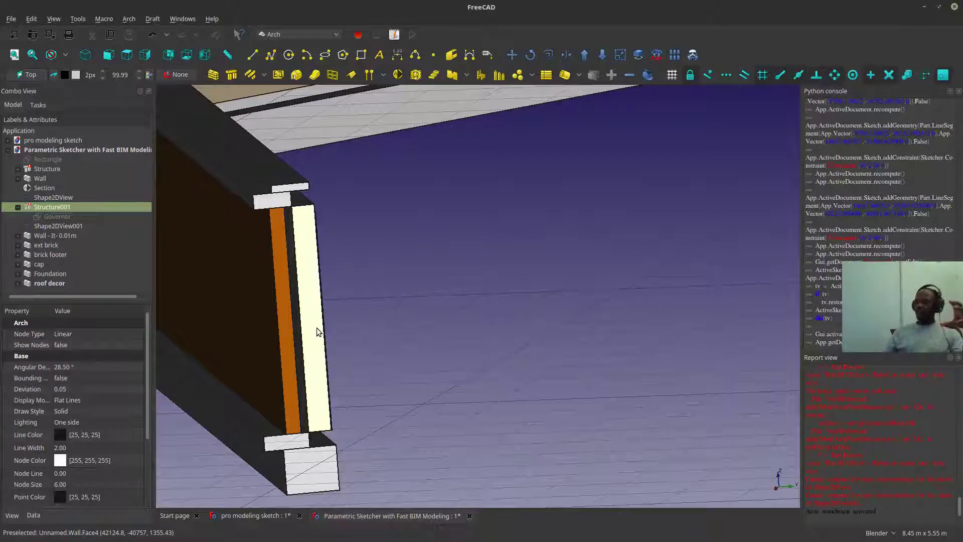
- Examine the exposed end and wall layers of the separate straight wall beside the zigzag wall
{"action": "scroll", "coordinate": [317, 331], "scroll_direction": "down", "scroll_amount": 5}
{"action": "middle_click_drag", "start_coordinate": [561, 386], "coordinate": [691, 380]}
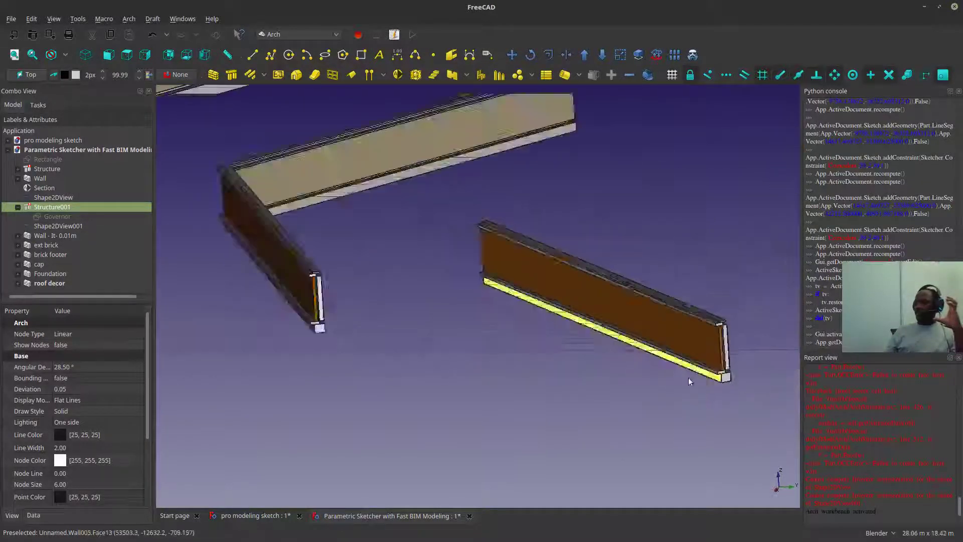
{"action": "scroll", "coordinate": [673, 371], "scroll_direction": "down", "scroll_amount": 3}
{"action": "scroll", "coordinate": [708, 356], "scroll_direction": "up", "scroll_amount": 2}
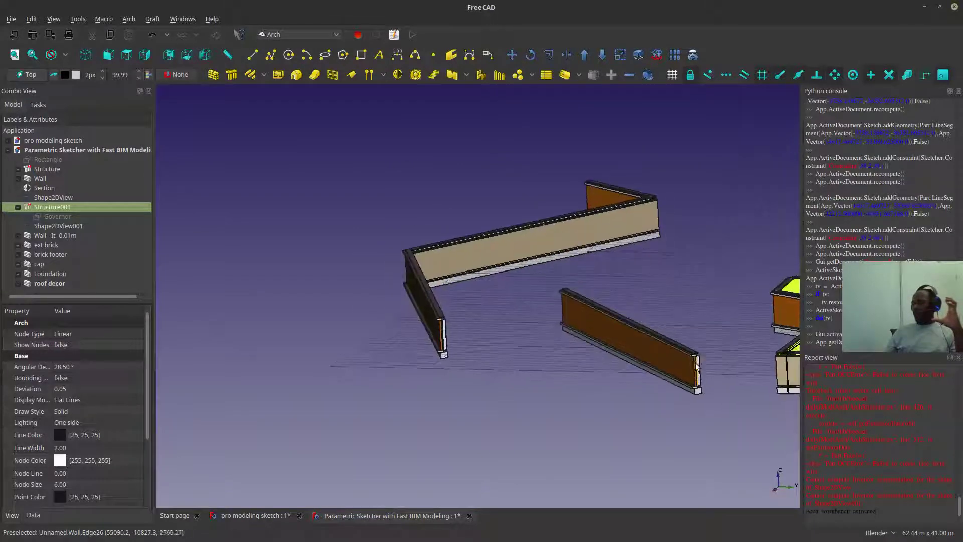
{"action": "scroll", "coordinate": [740, 379], "scroll_direction": "up", "scroll_amount": 5}
{"action": "scroll", "coordinate": [682, 424], "scroll_direction": "down", "scroll_amount": 2}
{"action": "scroll", "coordinate": [682, 425], "scroll_direction": "up", "scroll_amount": 5}
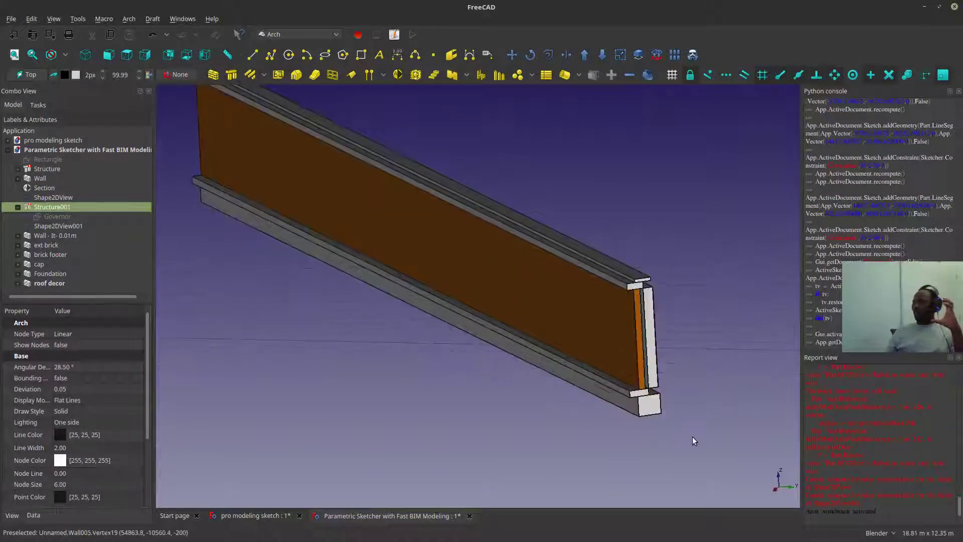
{"action": "scroll", "coordinate": [619, 386], "scroll_direction": "down", "scroll_amount": 12}
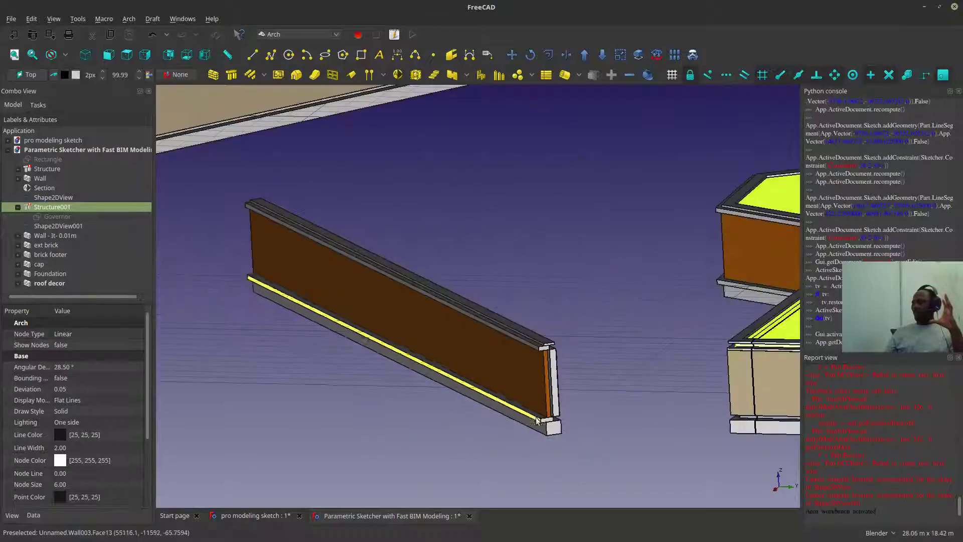
- Compare the open zigzag and straight walls with the closed, roofed buildings from low and high viewpoints
{"action": "scroll", "coordinate": [491, 302], "scroll_direction": "down", "scroll_amount": 5}
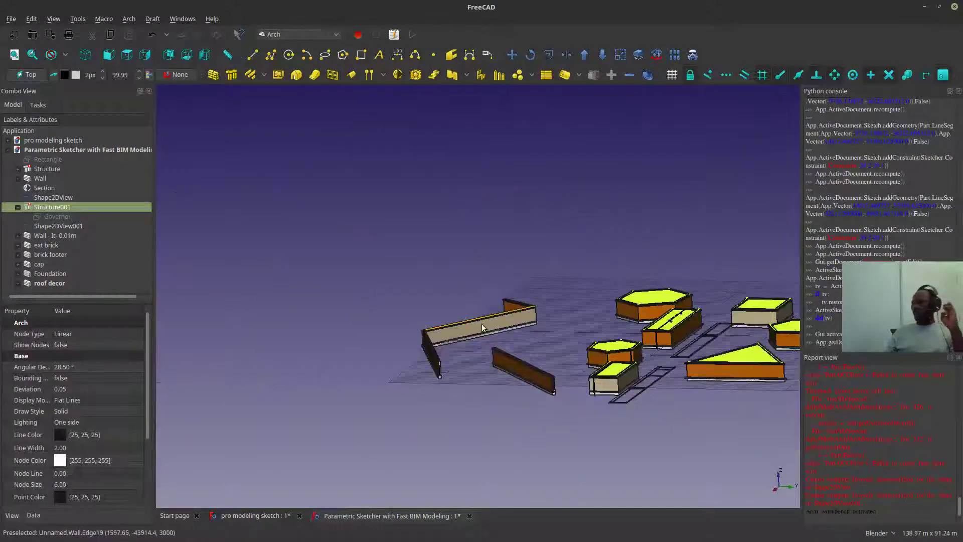
{"action": "scroll", "coordinate": [482, 323], "scroll_direction": "up", "scroll_amount": 5}
{"action": "scroll", "coordinate": [373, 454], "scroll_direction": "down", "scroll_amount": 5}
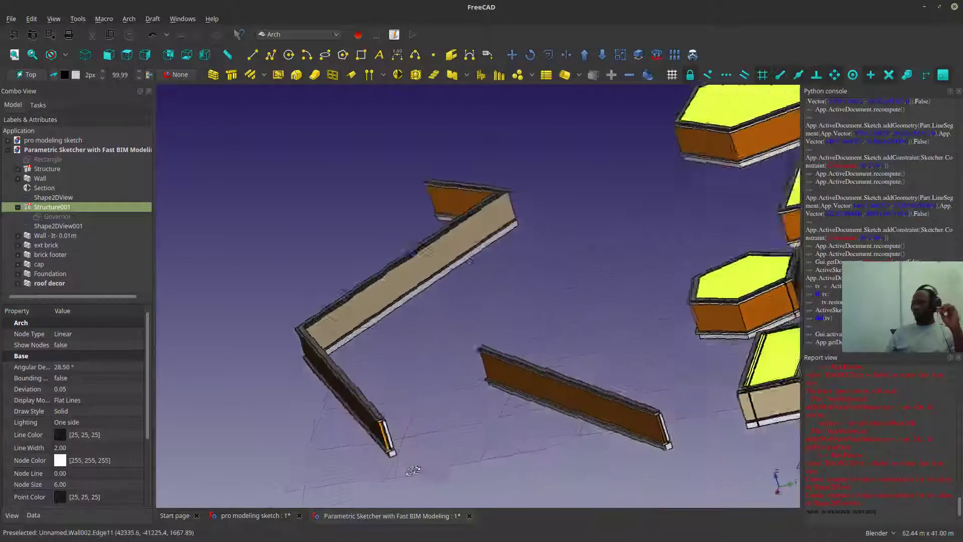
{"action": "middle_click_drag", "start_coordinate": [382, 381], "coordinate": [503, 333]}
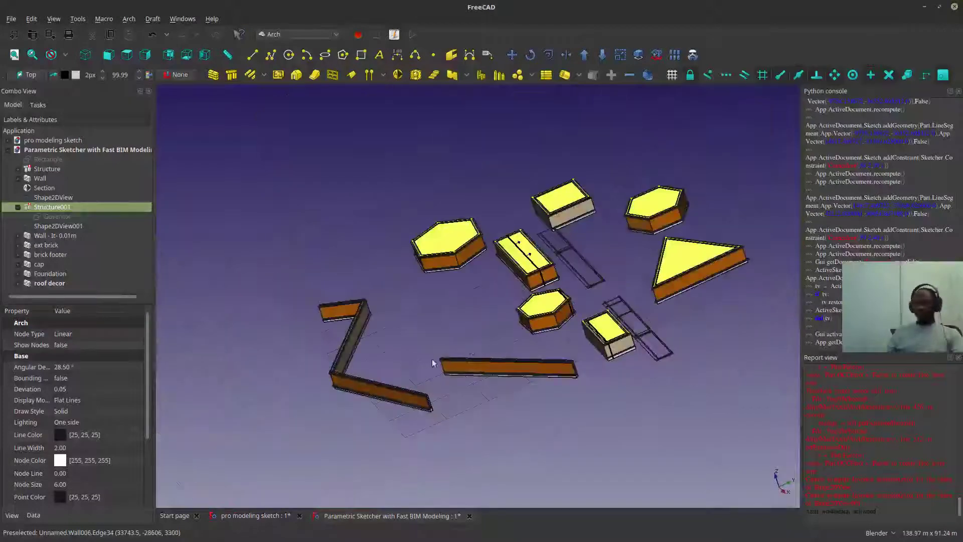
{"action": "middle_click_drag", "start_coordinate": [435, 363], "coordinate": [445, 385], "text": "shift"}
{"action": "scroll", "coordinate": [490, 350], "scroll_direction": "up", "scroll_amount": 3}
{"action": "scroll", "coordinate": [624, 343], "scroll_direction": "up", "scroll_amount": 5}
{"action": "scroll", "coordinate": [580, 426], "scroll_direction": "up", "scroll_amount": 2}
{"action": "middle_click_drag", "start_coordinate": [540, 444], "coordinate": [517, 389]}
{"action": "scroll", "coordinate": [520, 425], "scroll_direction": "down", "scroll_amount": 6}
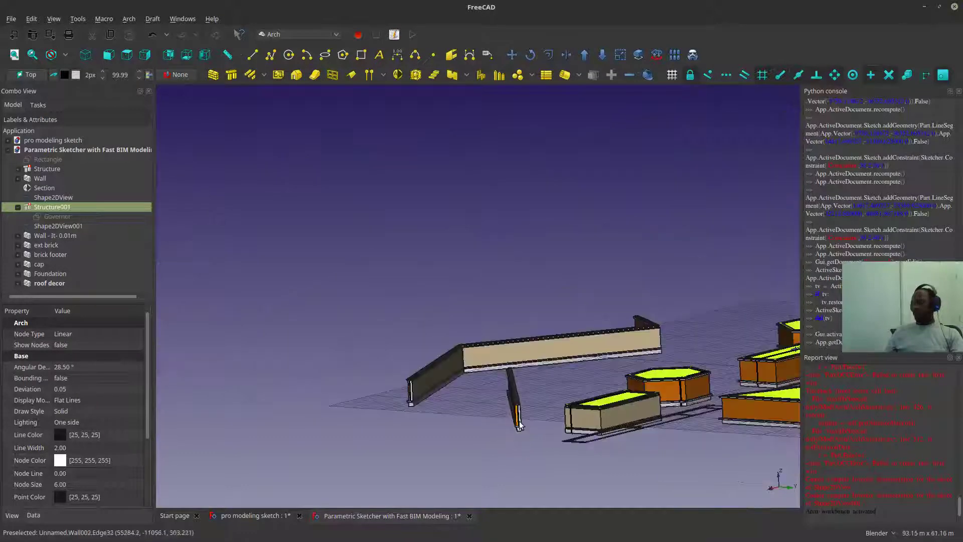
- Review the whole building layout from above and clear the Structure001 selection
{"action": "middle_click_drag", "start_coordinate": [520, 425], "coordinate": [451, 365]}
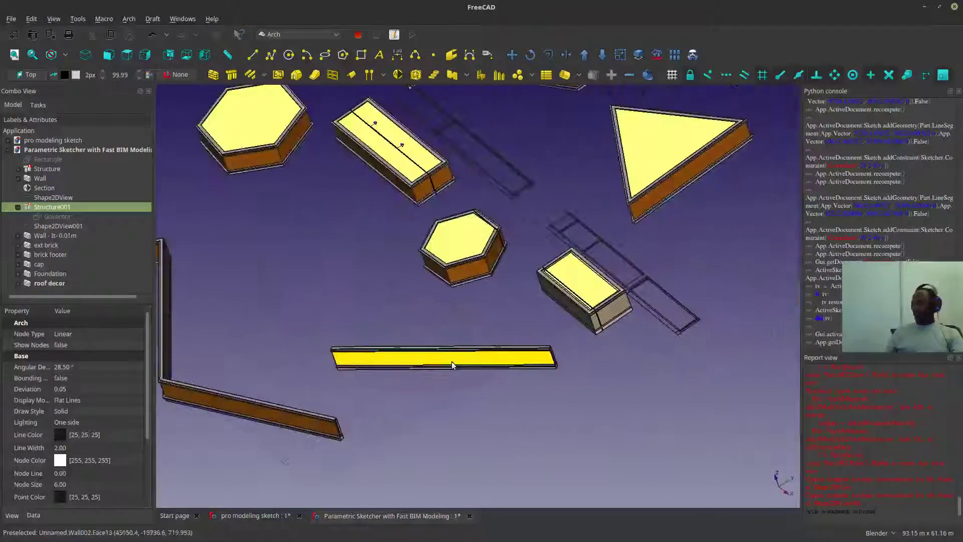
{"action": "scroll", "coordinate": [453, 355], "scroll_direction": "down", "scroll_amount": 3}
{"action": "scroll", "coordinate": [491, 288], "scroll_direction": "up", "scroll_amount": 3}
{"action": "scroll", "coordinate": [427, 341], "scroll_direction": "down", "scroll_amount": 2}
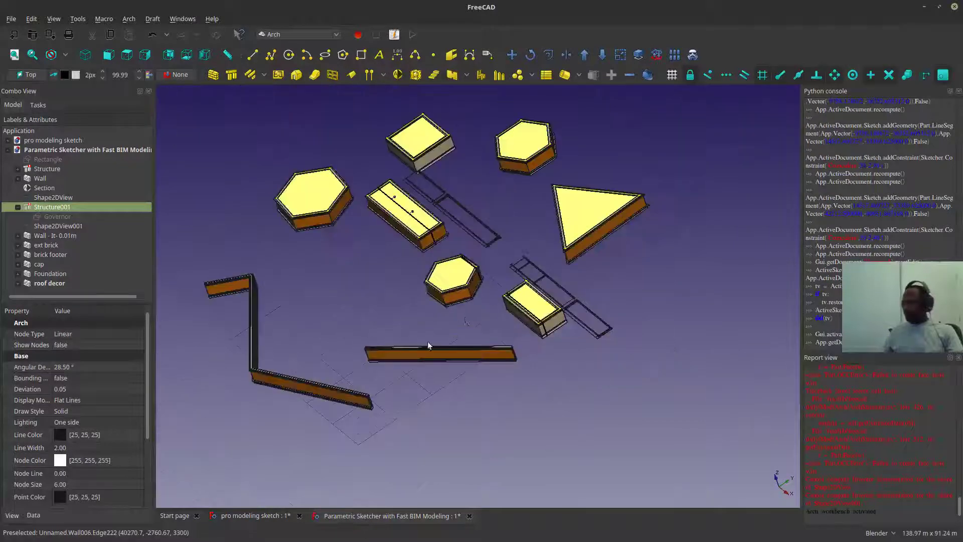
{"action": "scroll", "coordinate": [396, 356], "scroll_direction": "up", "scroll_amount": 3}
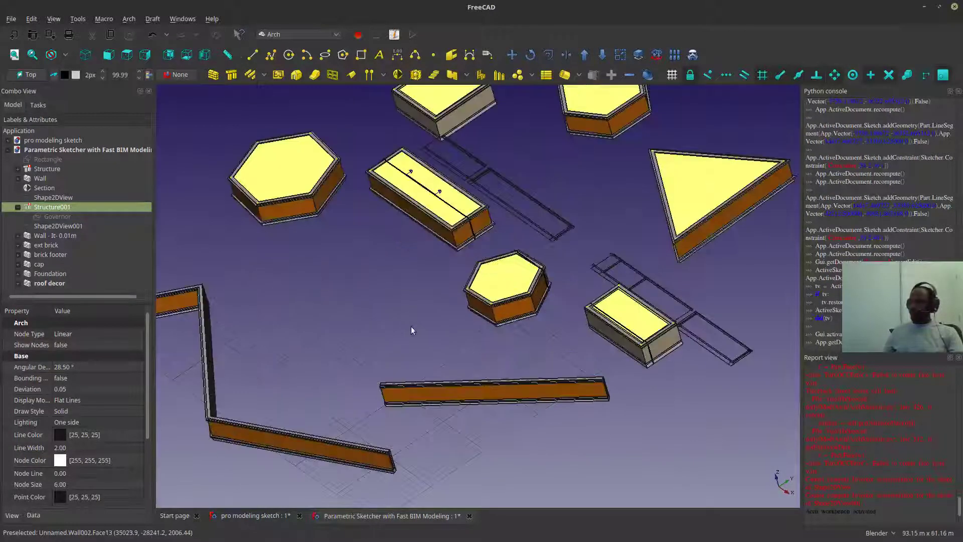
{"action": "left_click", "coordinate": [411, 326]}
{"action": "middle_click_drag", "start_coordinate": [408, 327], "coordinate": [441, 339]}
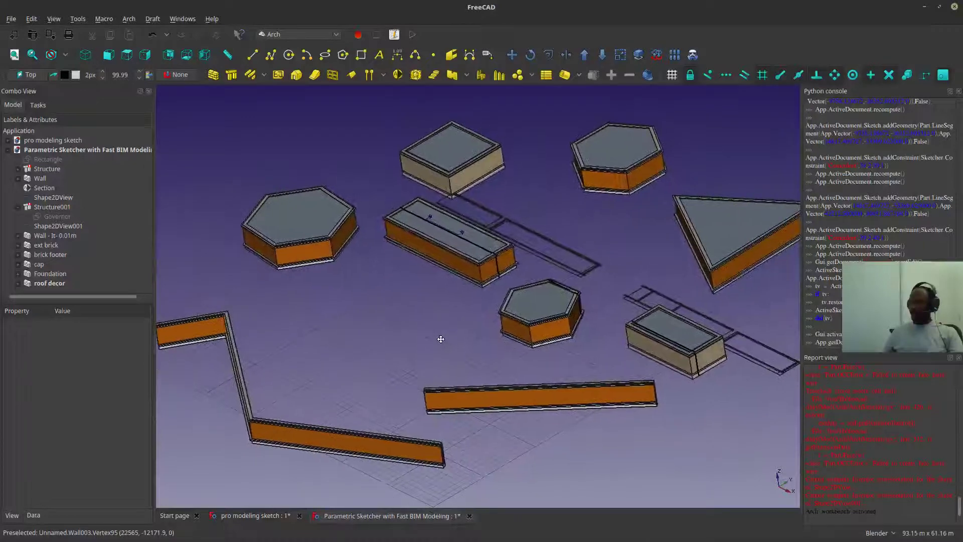
{"action": "scroll", "coordinate": [441, 339], "scroll_direction": "down", "scroll_amount": 3}
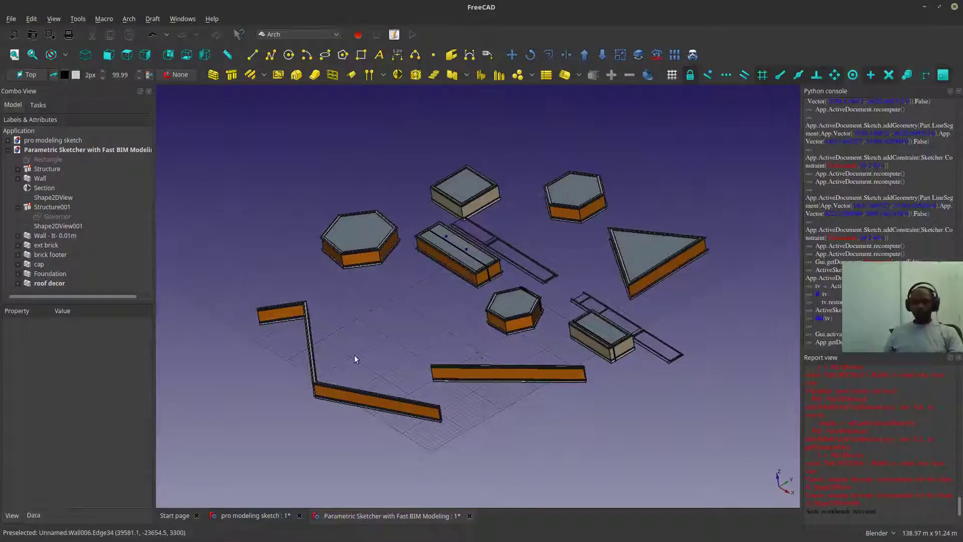